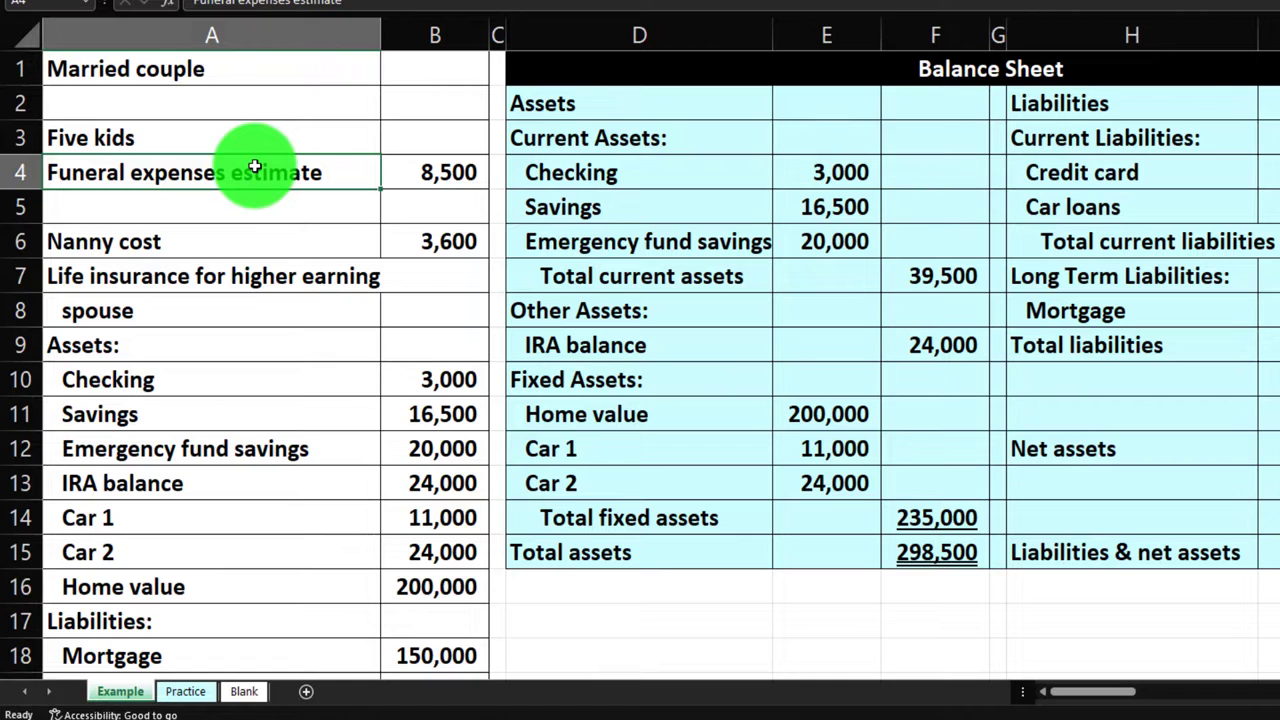
Review the balance sheet and both income statements on the Example sheet.
key(Right)
key(Right)
key(Right)
key(Right)
key(Right)
key(Right)
key(Right)
key(Right)
key(Right)
key(Right)
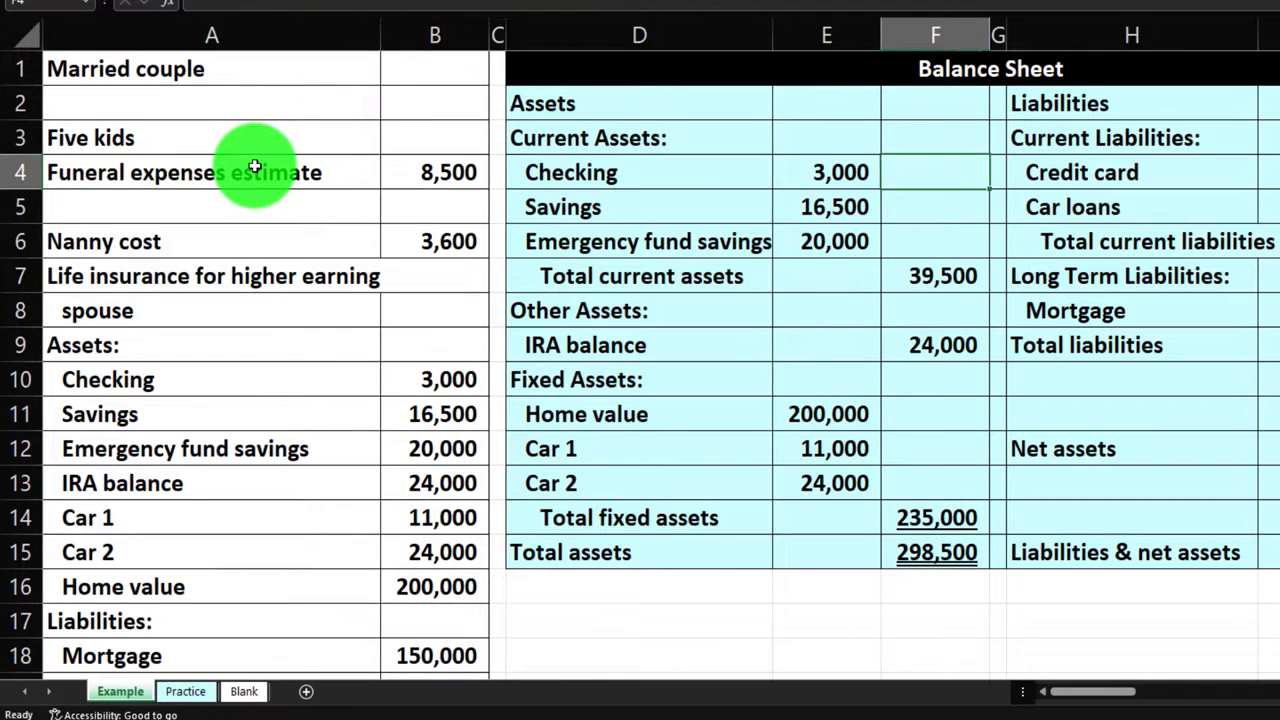
key(Right)
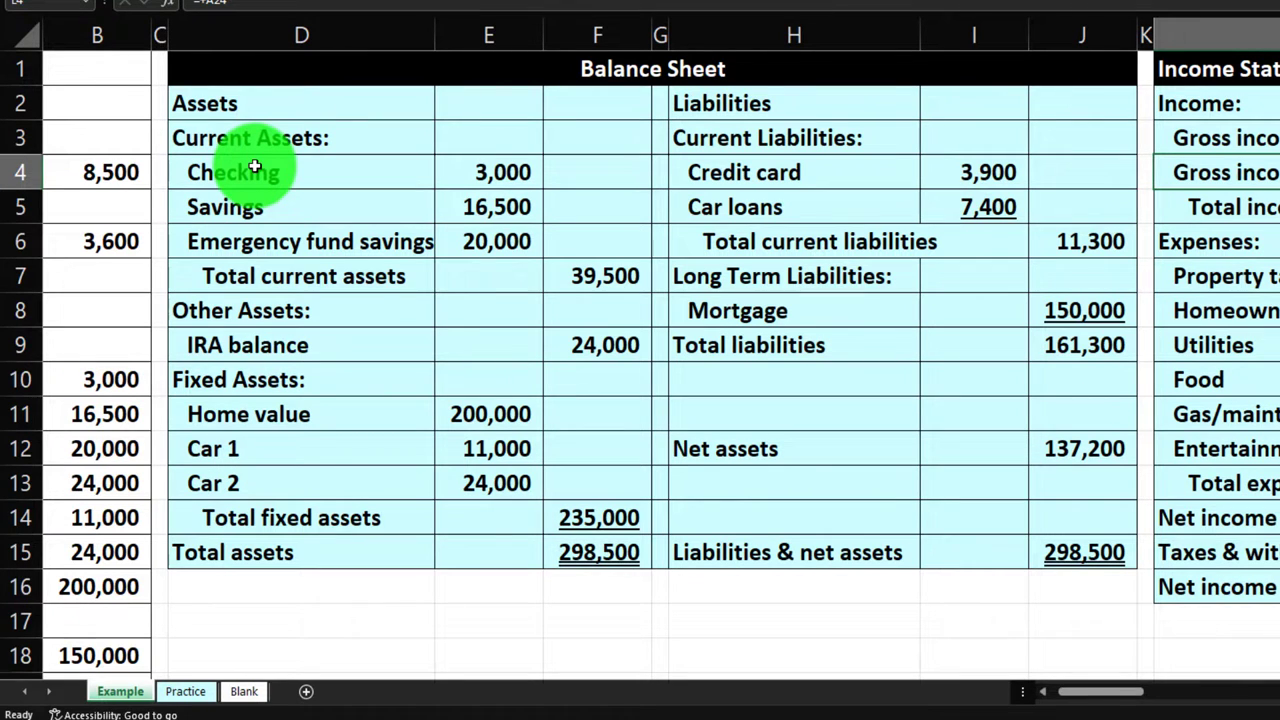
scroll(255, 167, right, 6)
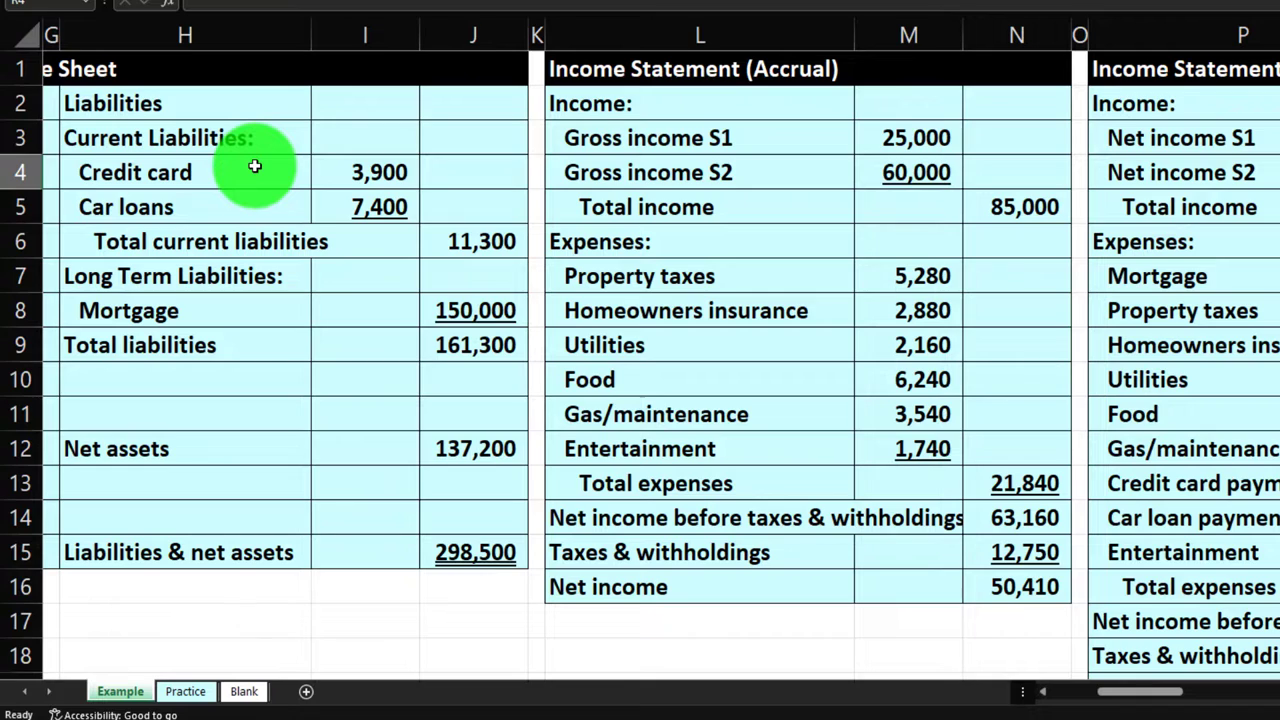
scroll(255, 167, right, 8)
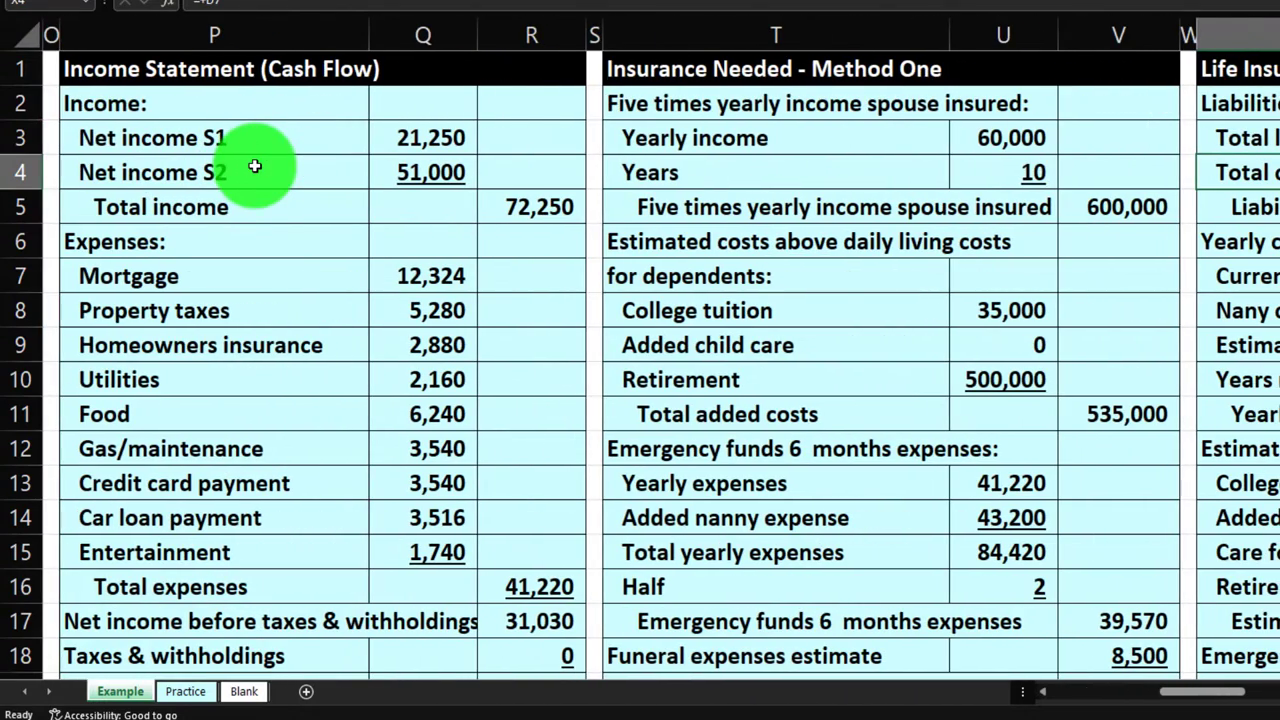
Examine the two insurance-needed methods and the loan amortization table on the Example sheet.
key(Left)
key(Left)
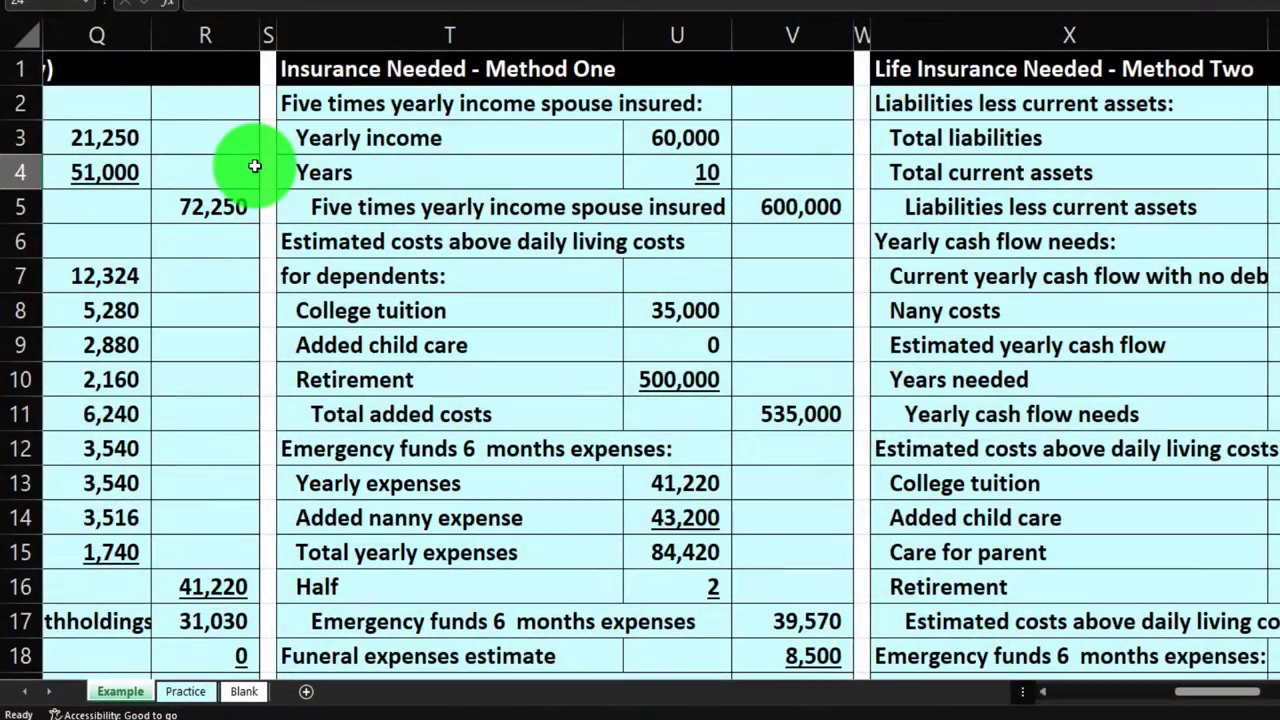
scroll(255, 168, right, 1)
scroll(255, 168, right, 3)
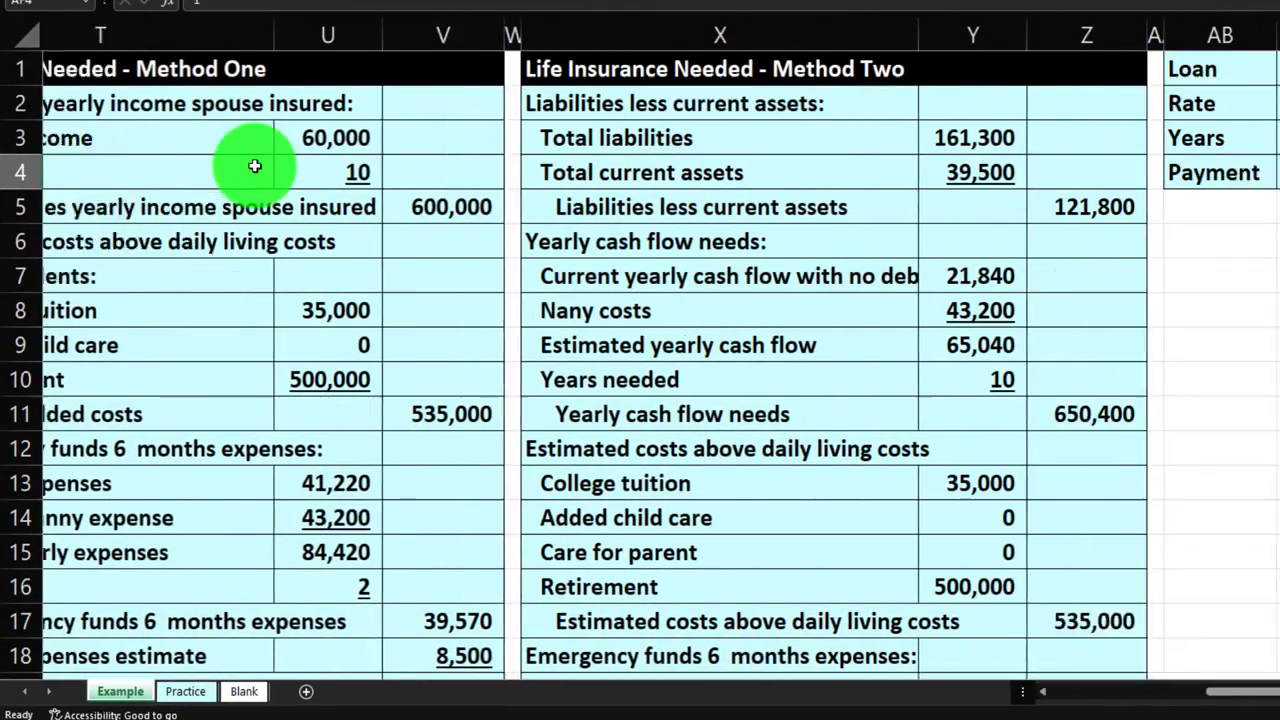
scroll(255, 166, right, 3)
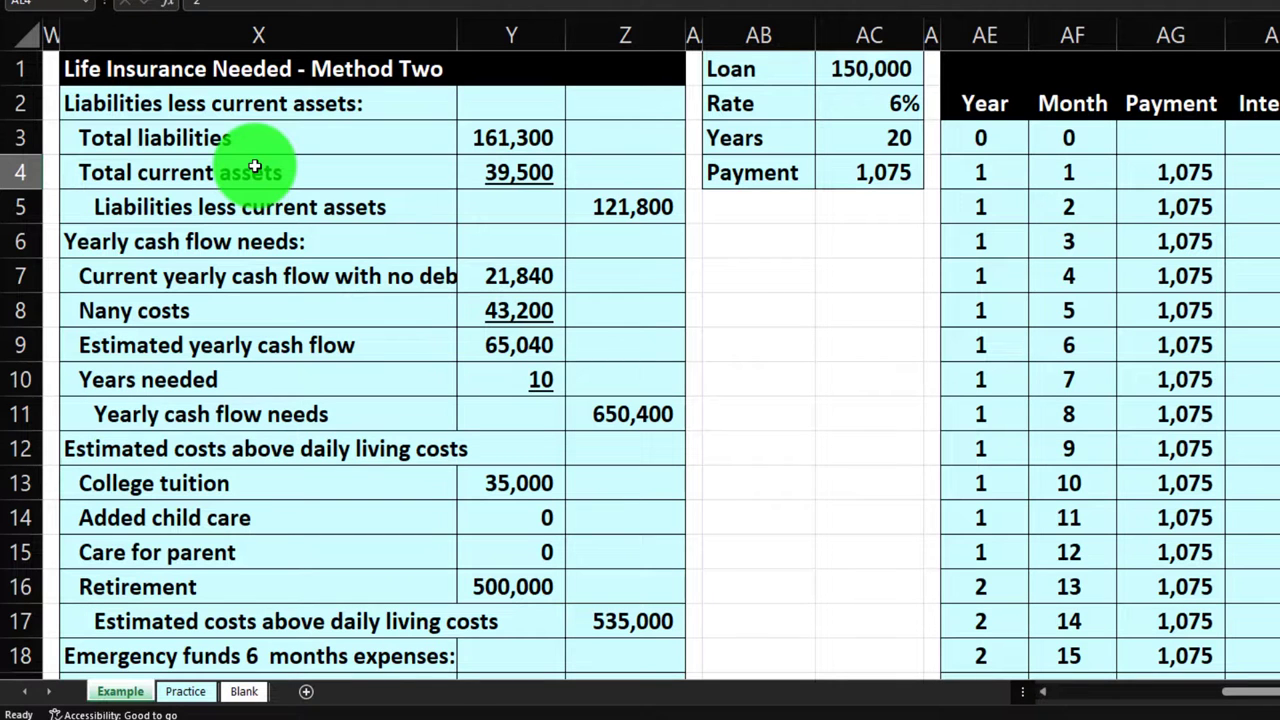
scroll(255, 168, right, 3)
scroll(255, 168, right, 1)
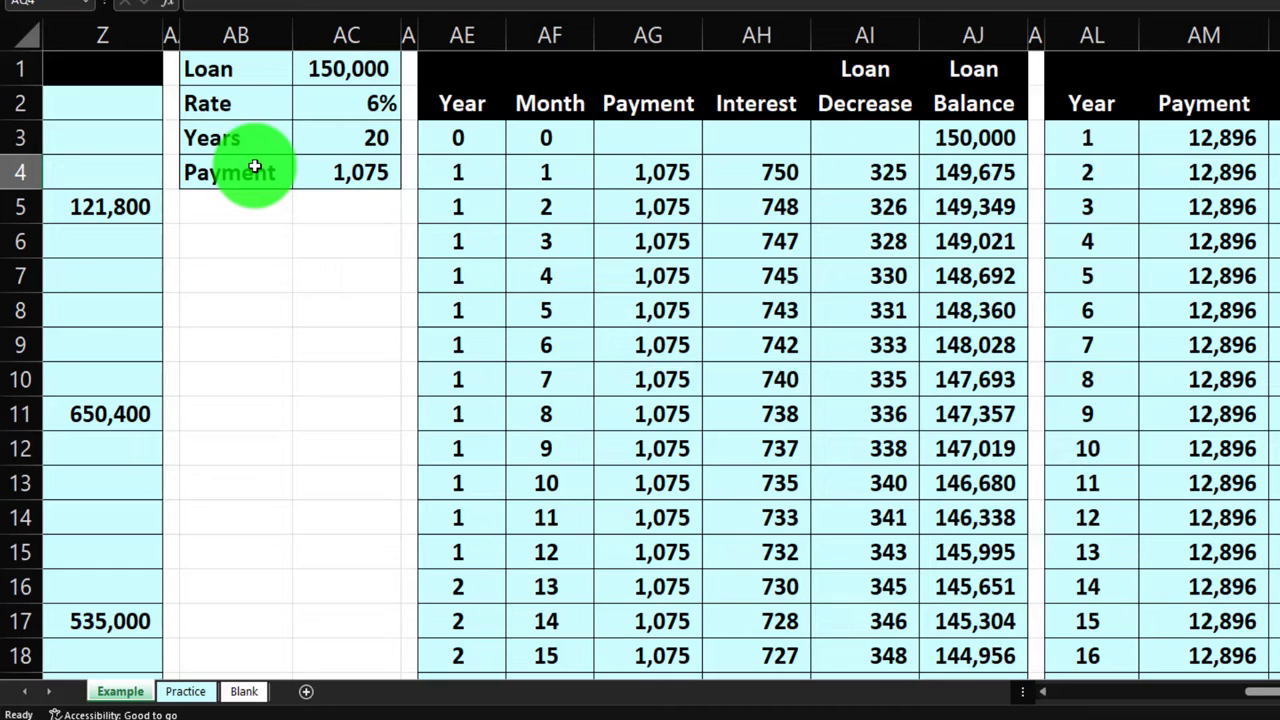
scroll(255, 168, right, 6)
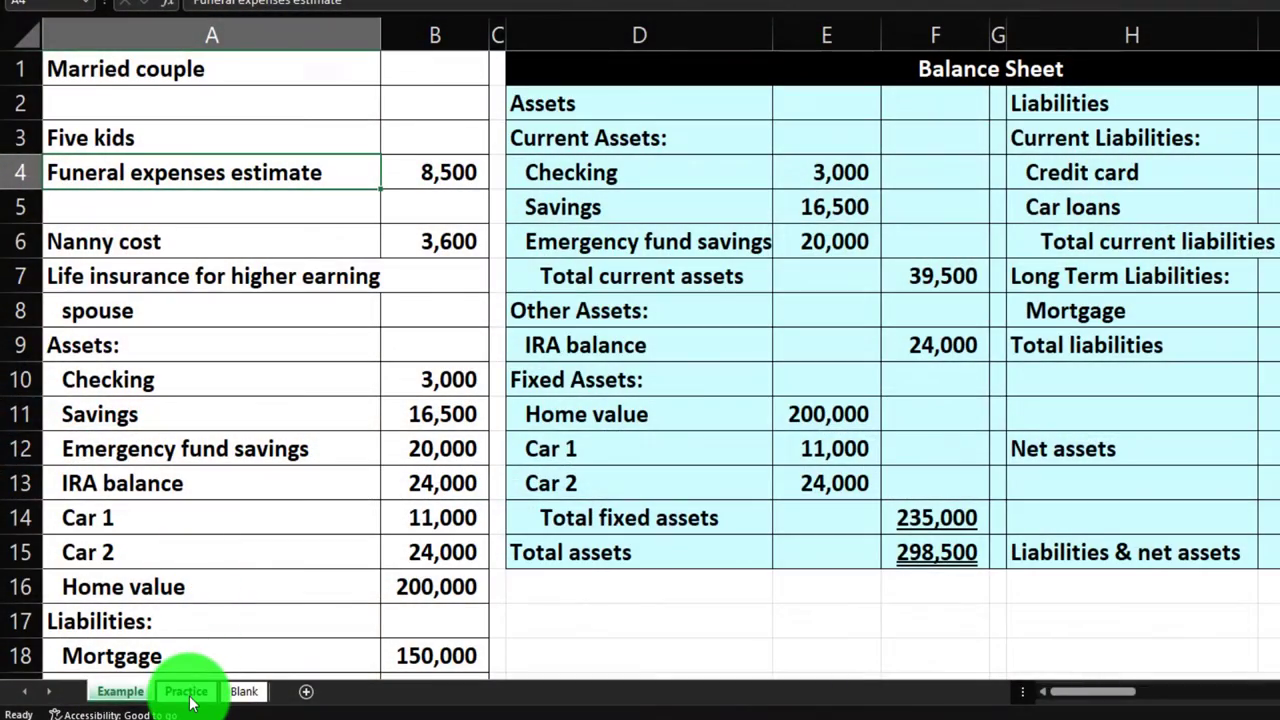
Look at the Practice sheet and switch to the Blank sheet, selecting cell A5.
click(186, 691)
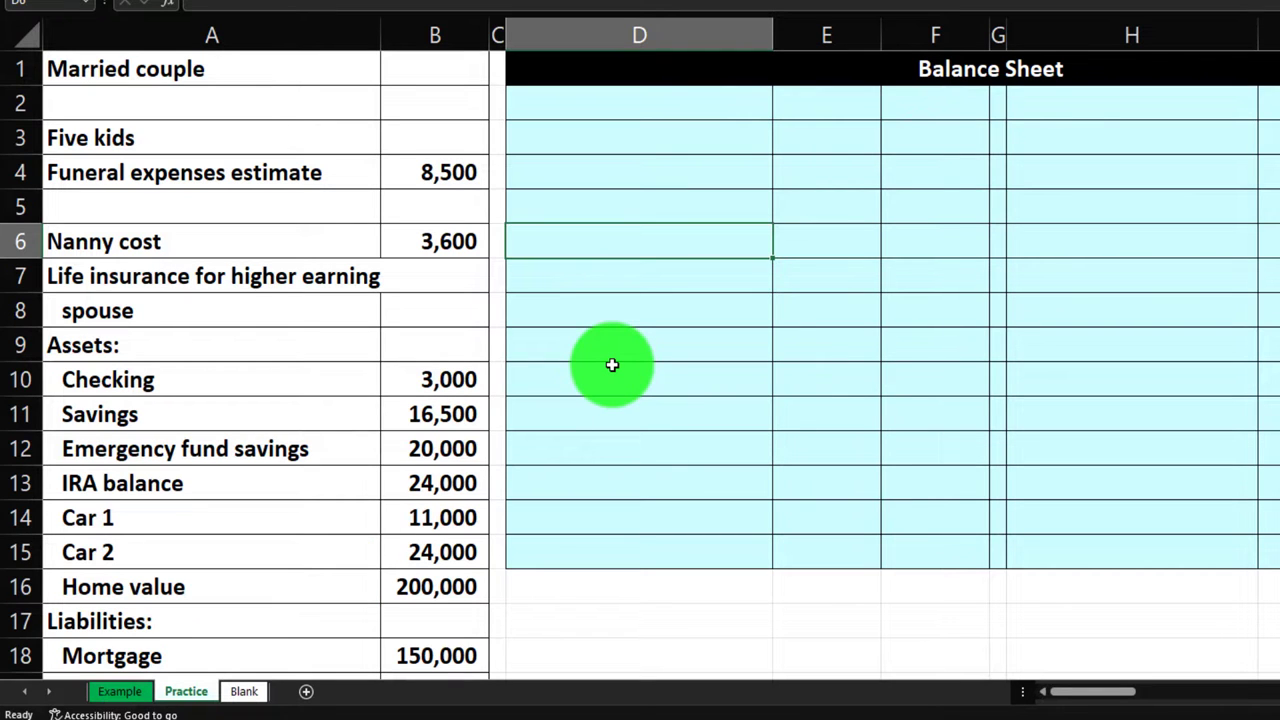
click(246, 690)
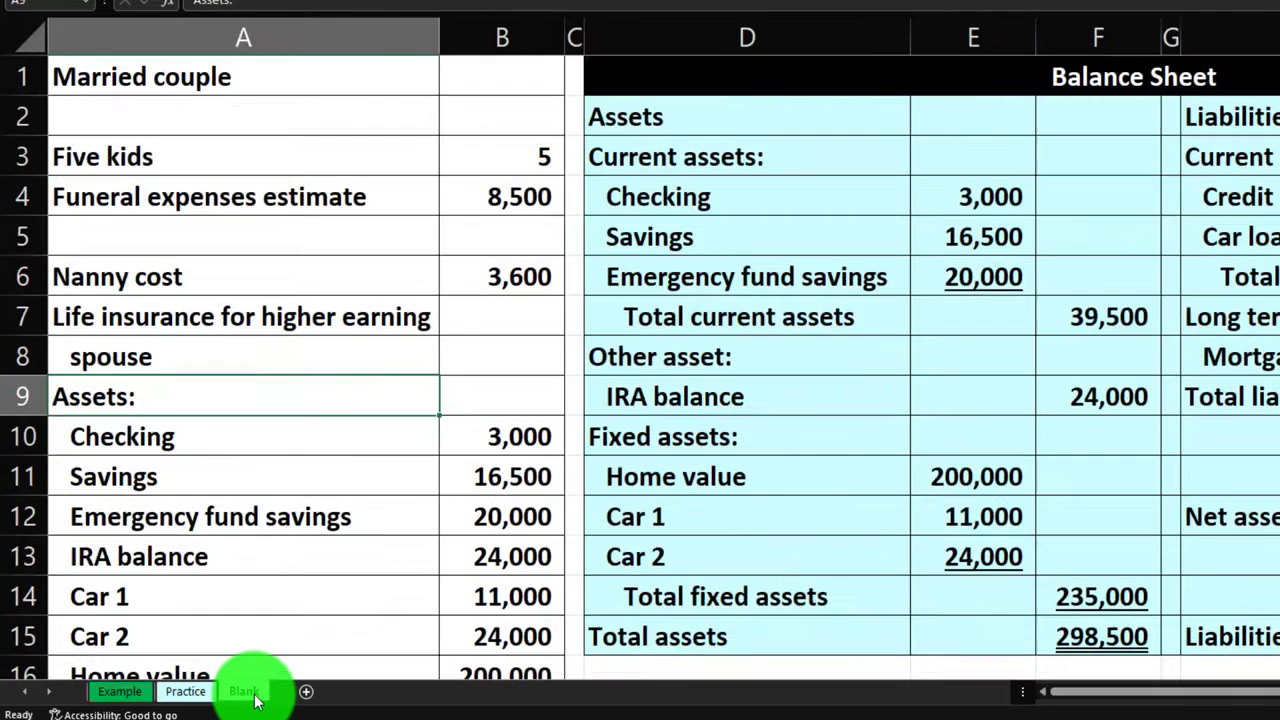
click(431, 231)
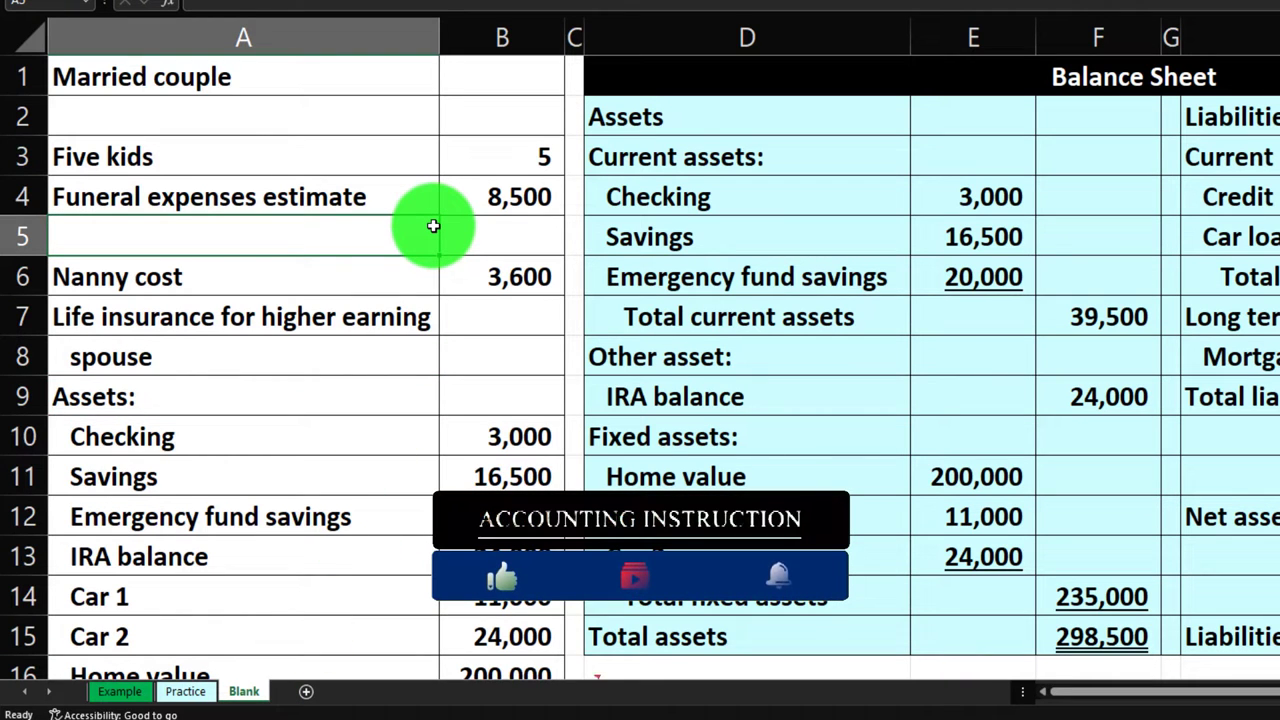
Review the Blank sheet's balance sheet, accrual income statement and cash flow income statement, as far as the empty columns beyond them.
key(Right)
key(Right)
key(Right)
key(Right)
key(Right)
key(Right)
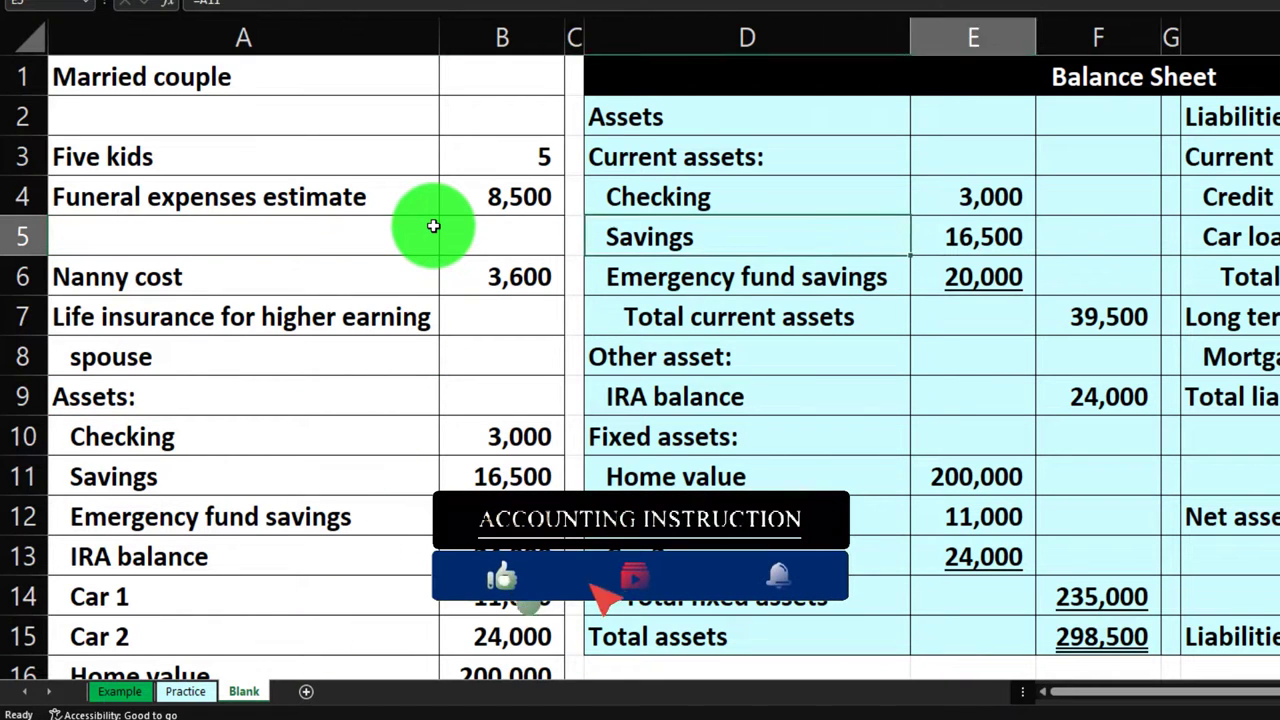
key(Right)
key(Right)
key(Right)
key(Right)
key(Right)
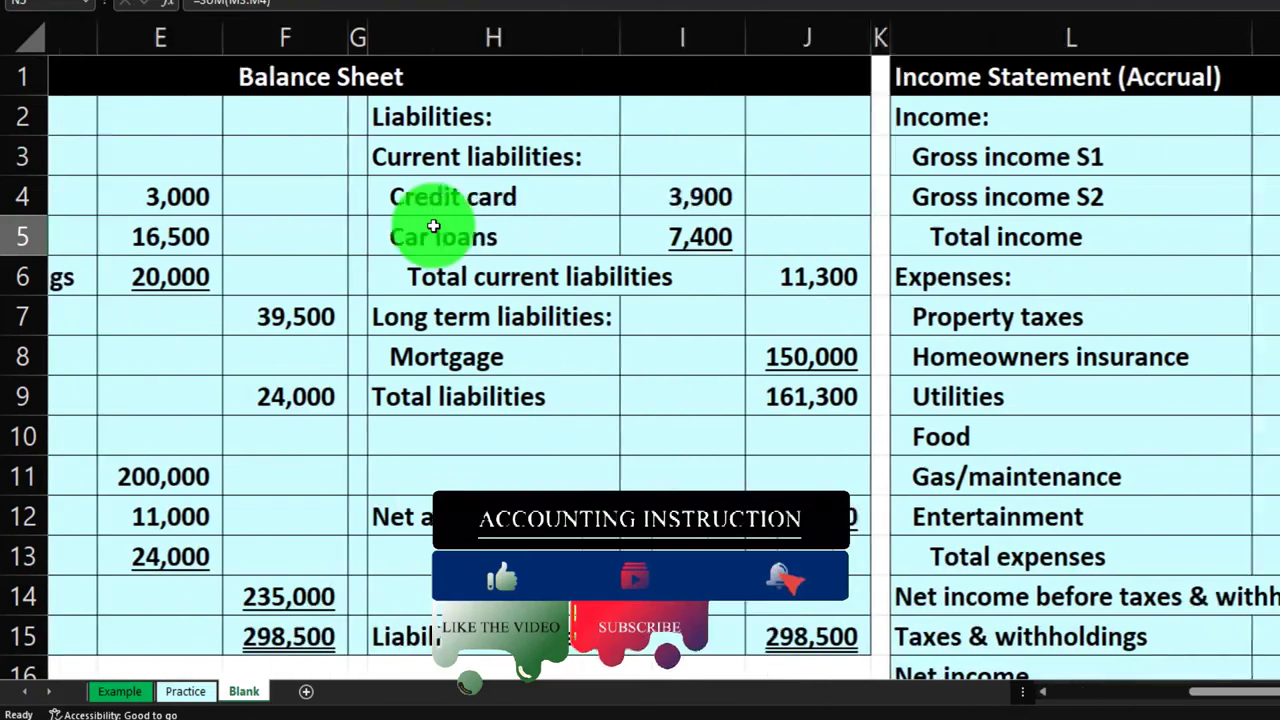
key(Right)
key(Right)
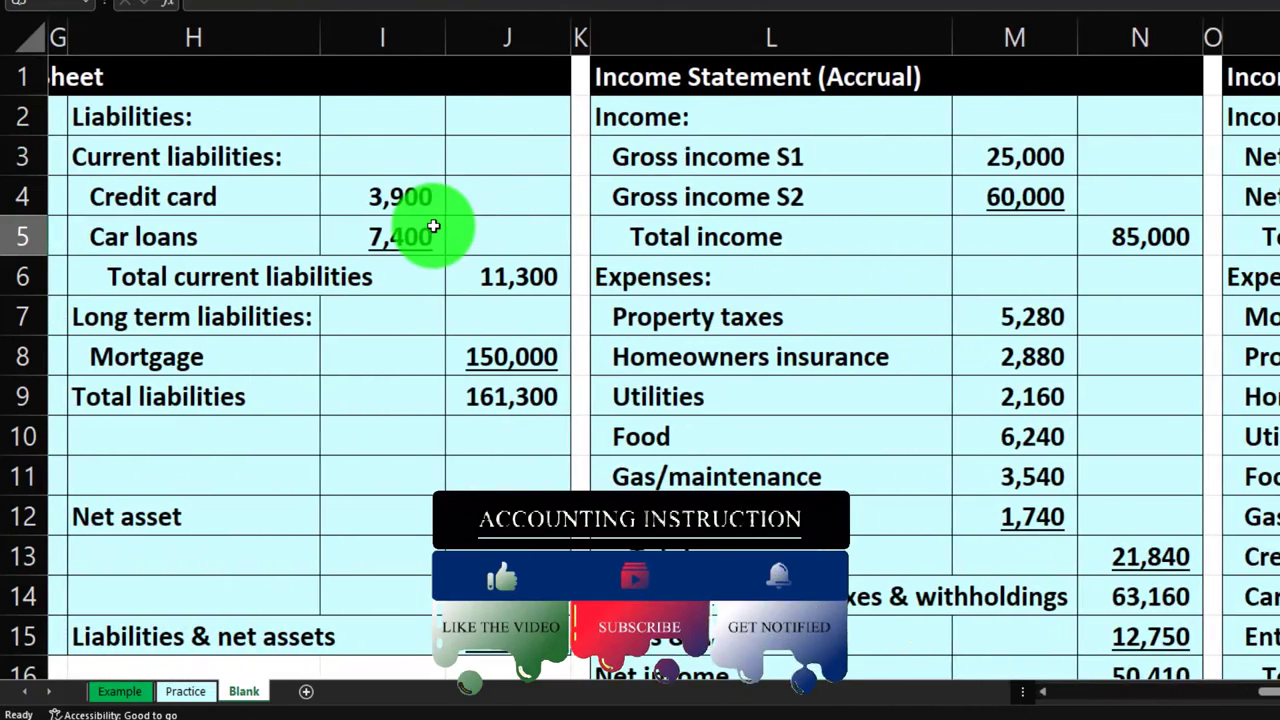
key(Right)
key(Right)
key(Right)
key(Right)
key(Right)
key(Right)
key(Right)
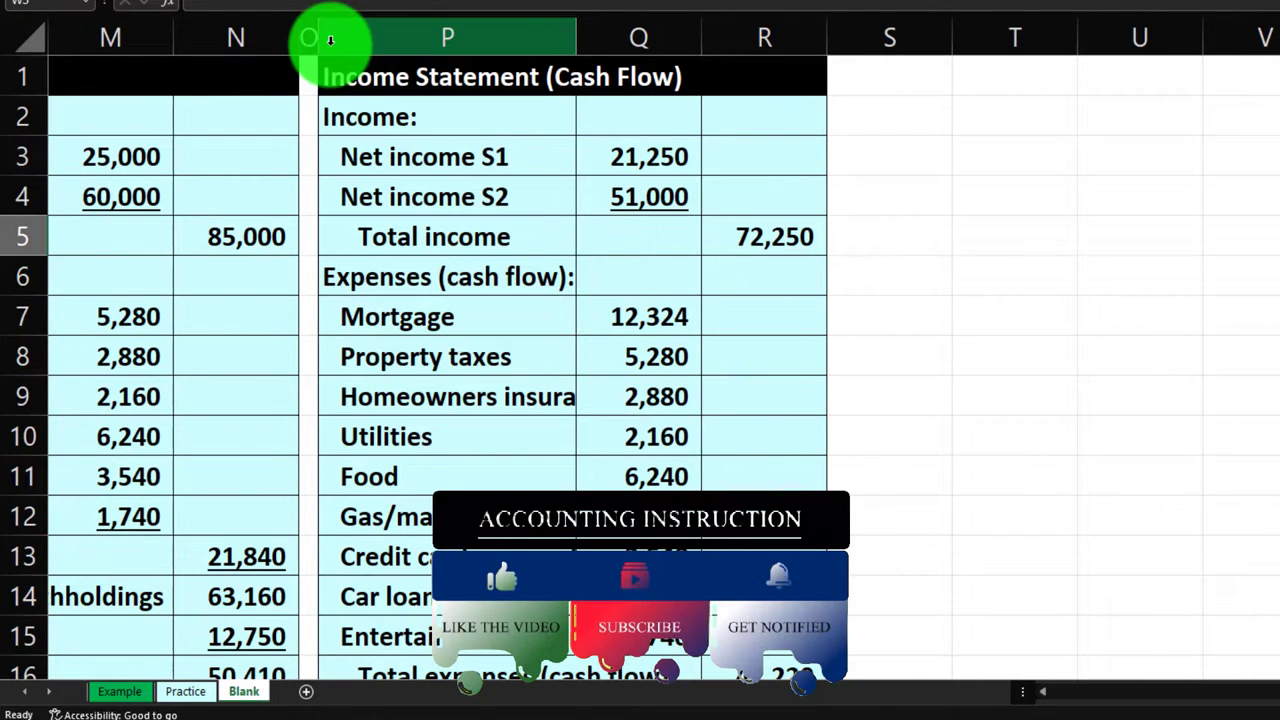
Copy the narrow spacer formatting of column O onto column S with Format Painter.
click(873, 42)
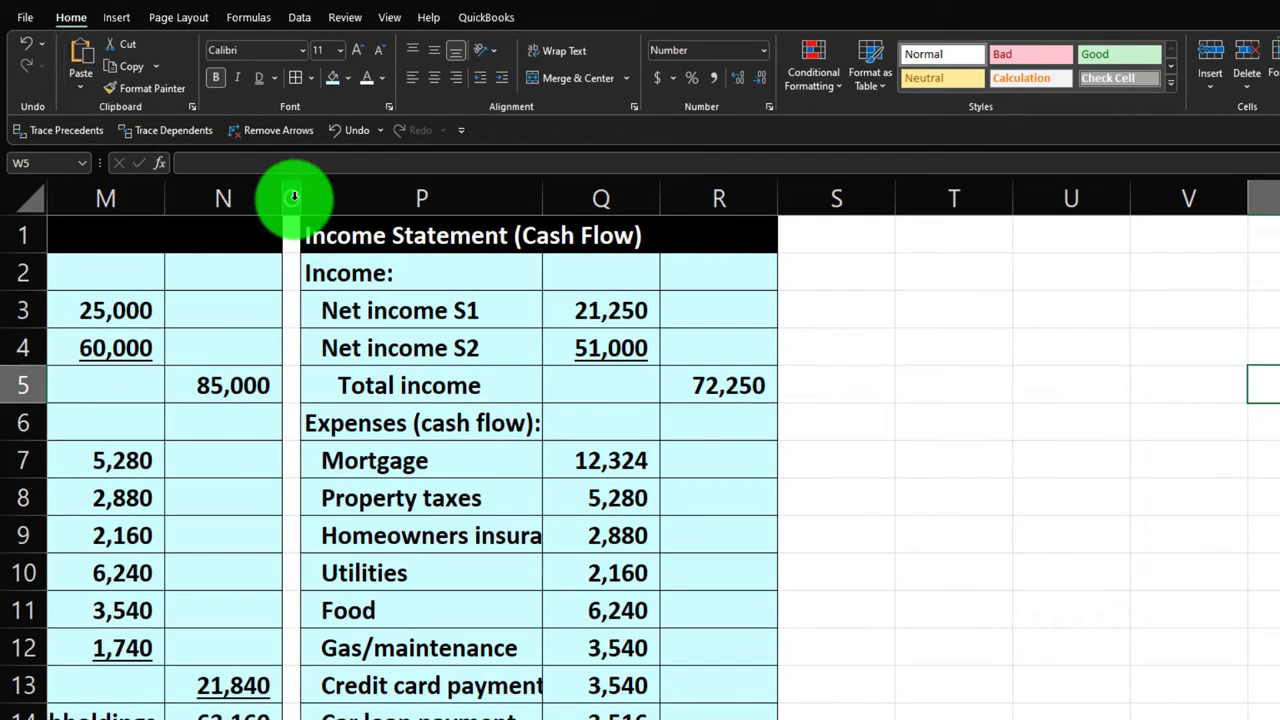
click(293, 197)
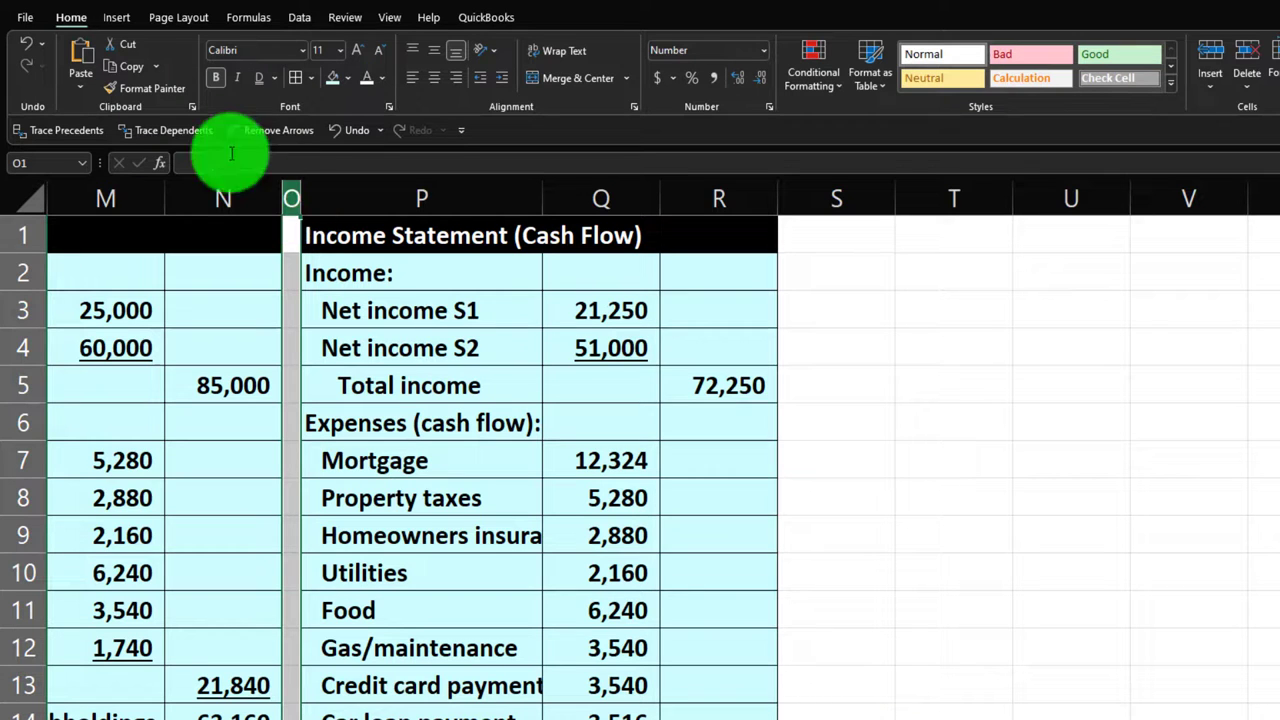
click(120, 92)
click(810, 200)
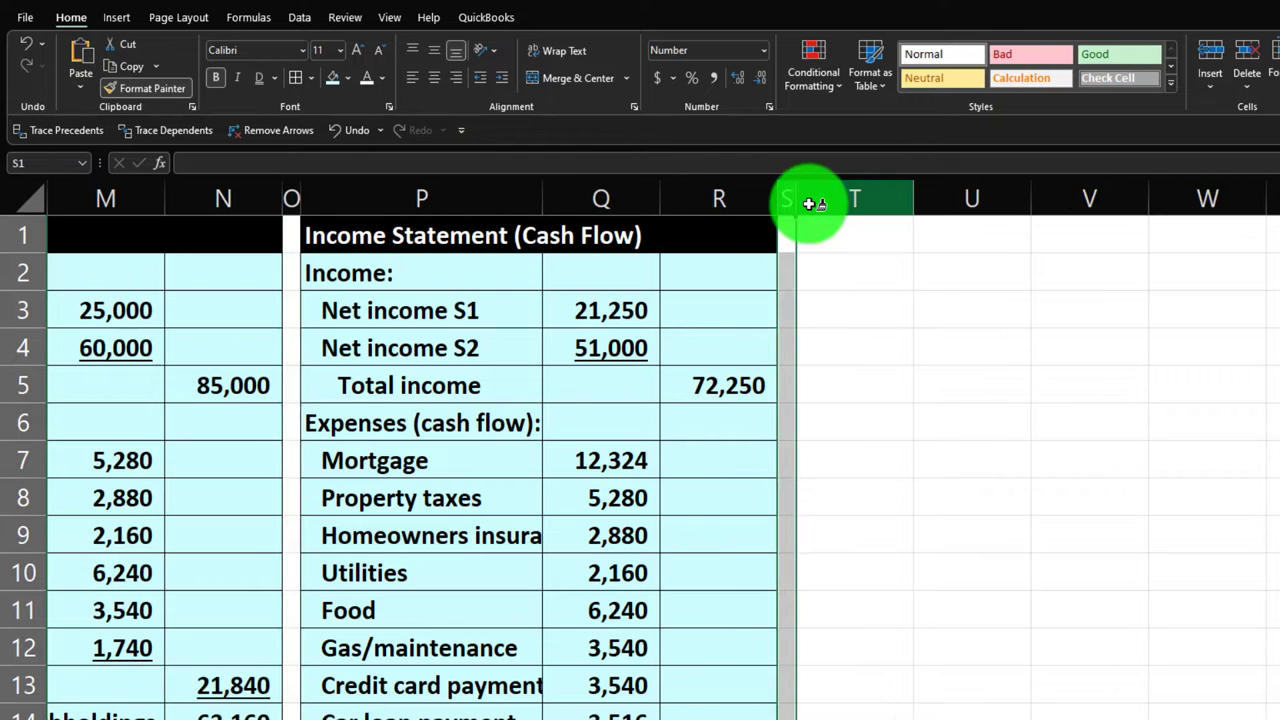
Enter the heading "Insurance Needed - Method One" in T1 and widen column T to nearly the heading's length.
click(821, 232)
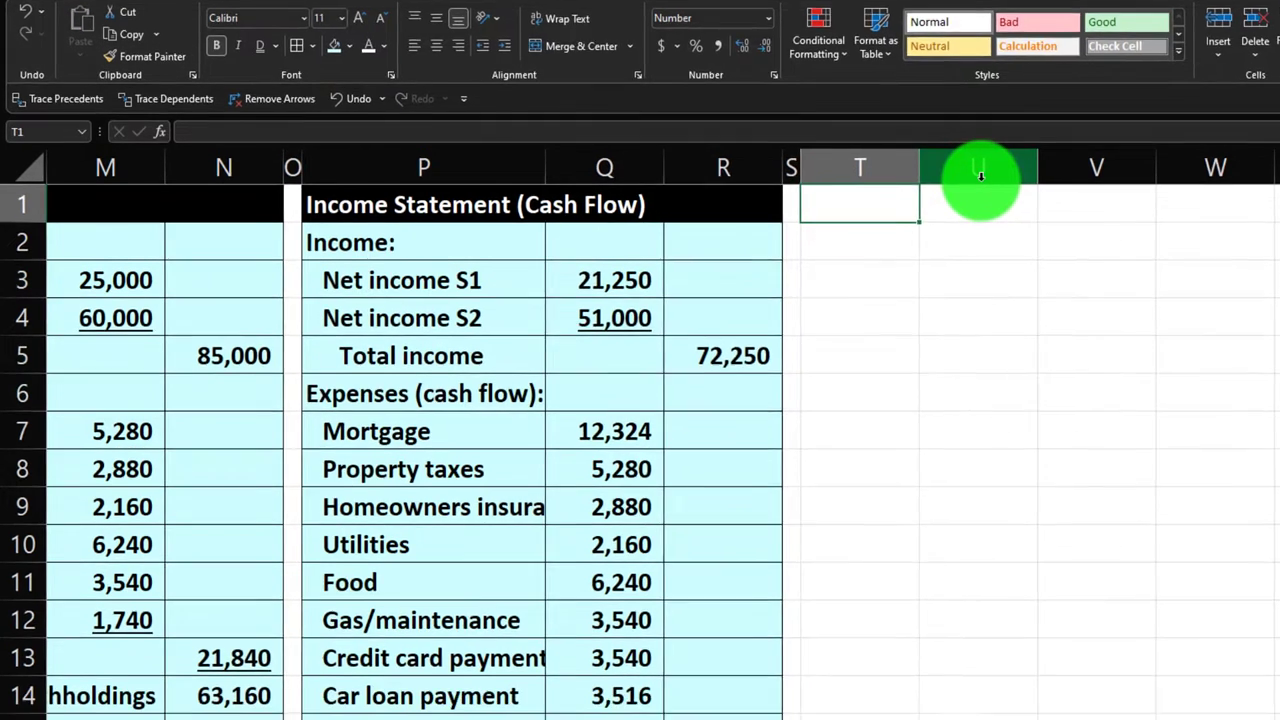
text(Insur)
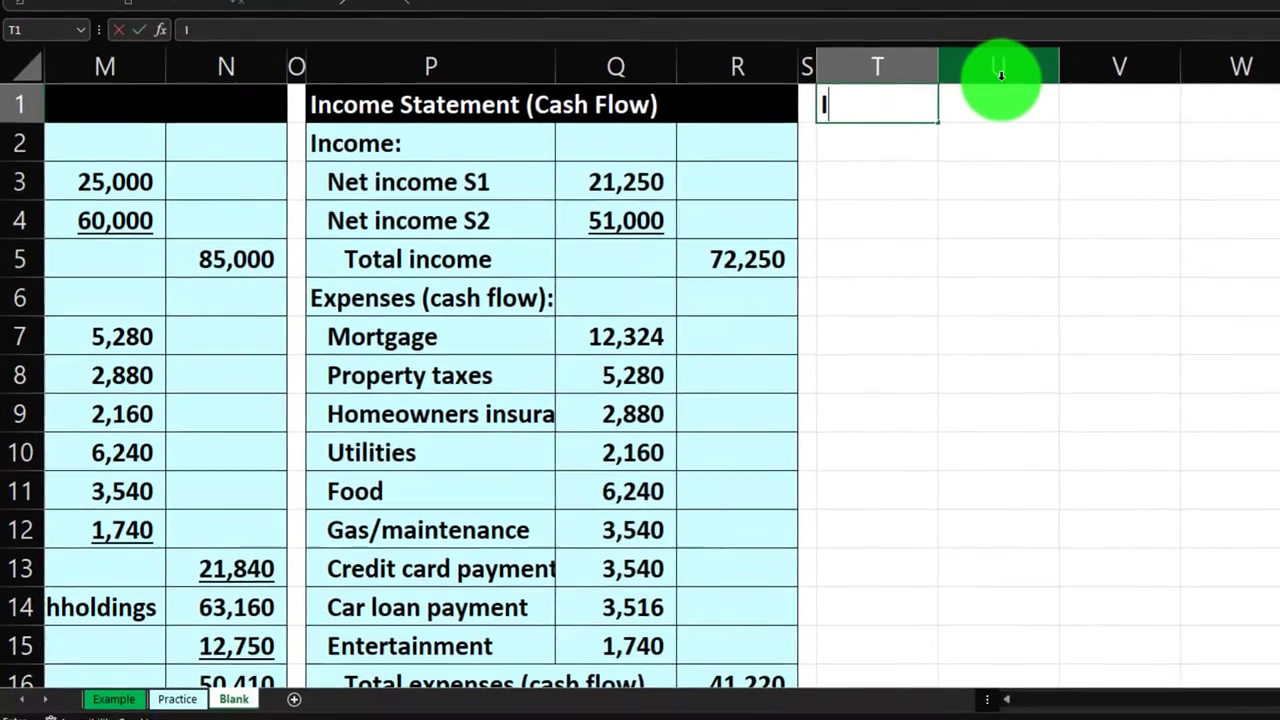
text(ance)
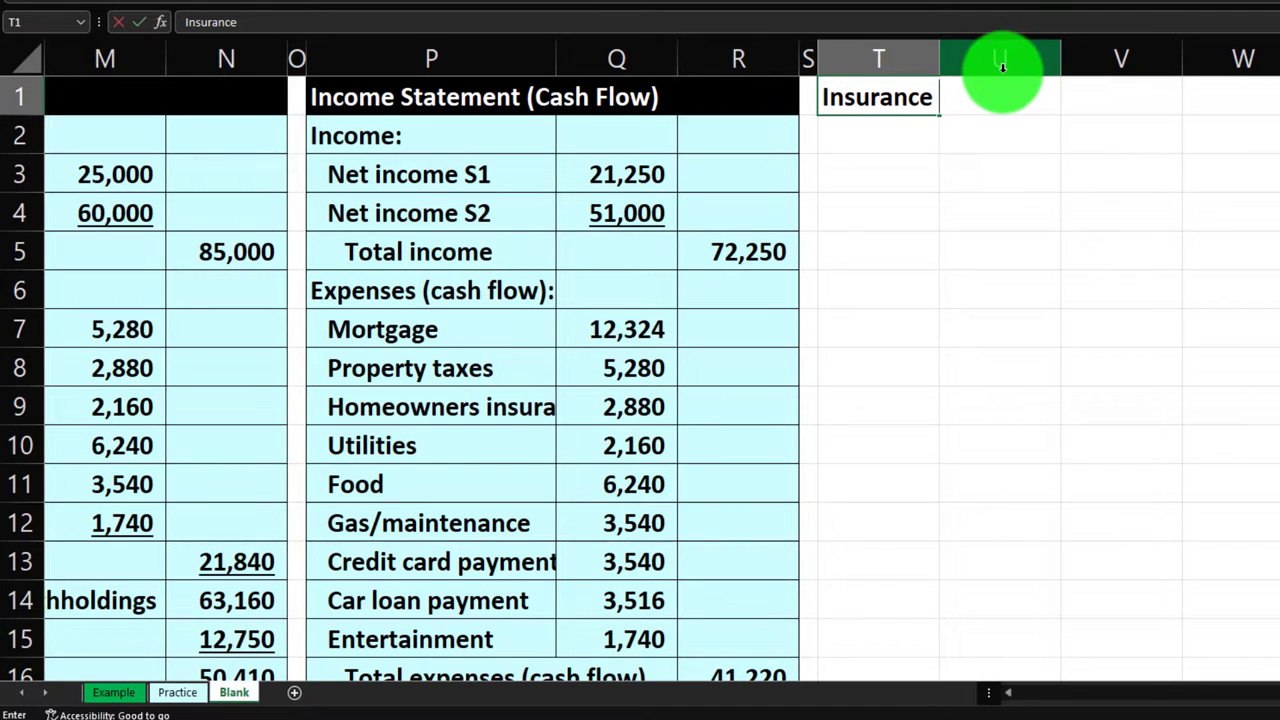
text( Needed - Method)
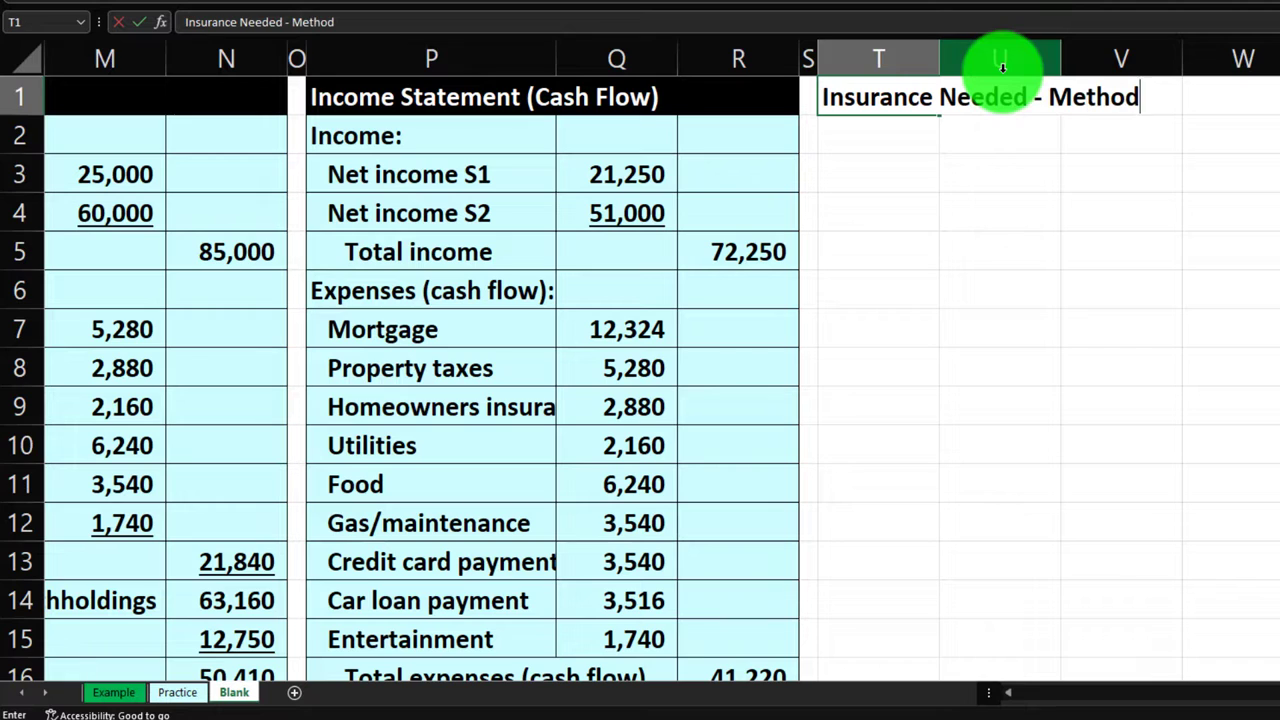
text( One)
key(Return)
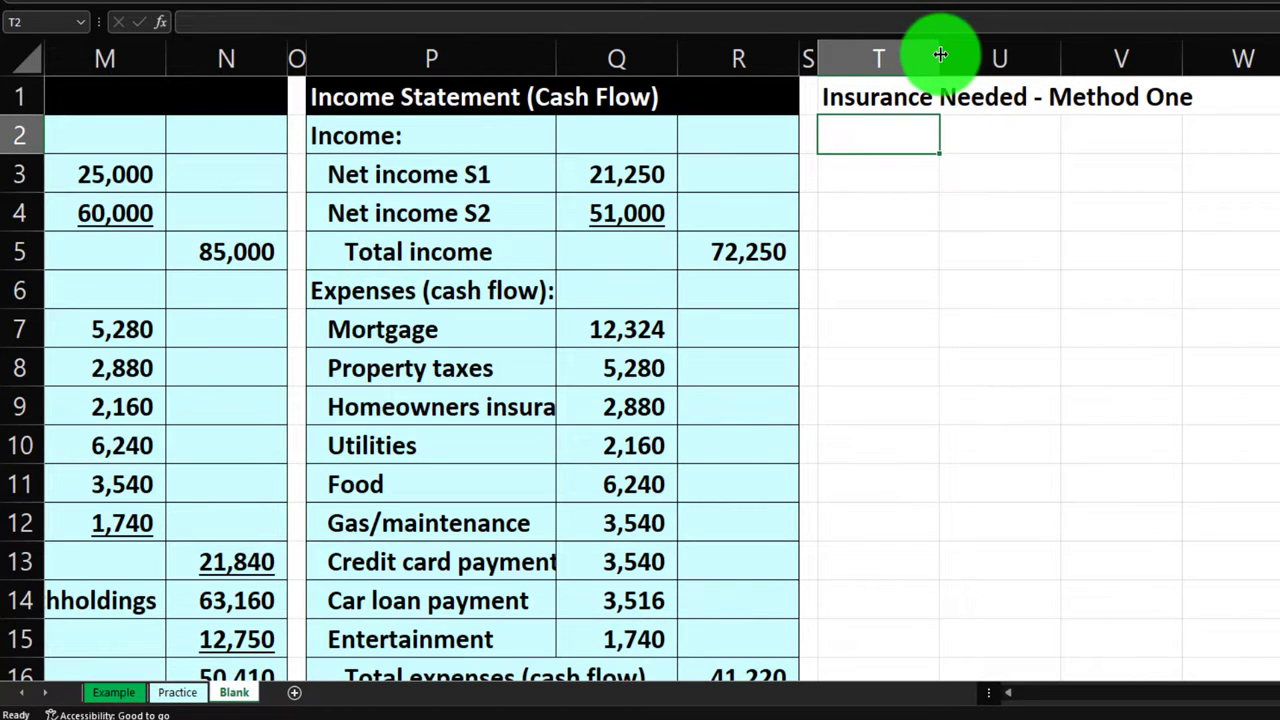
drag(940, 55, 1162, 47)
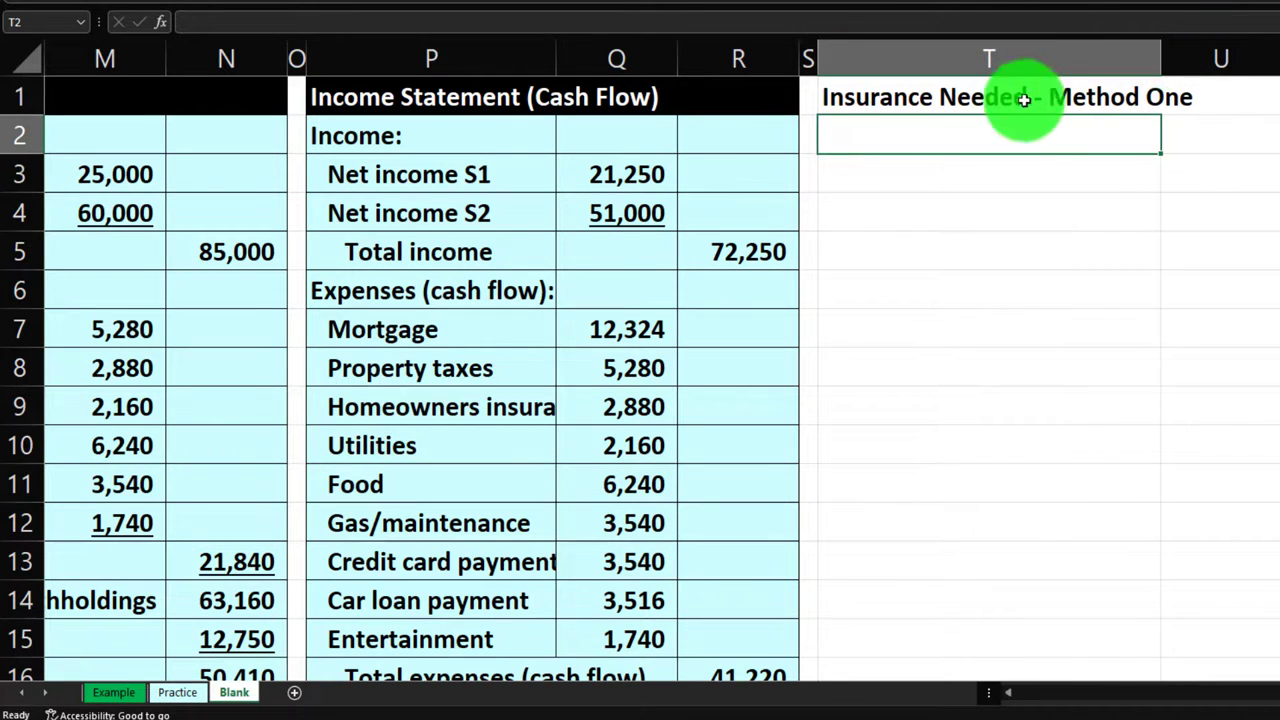
Format the heading cells T1:V1 with a black fill and white text.
drag(1012, 100, 1247, 96)
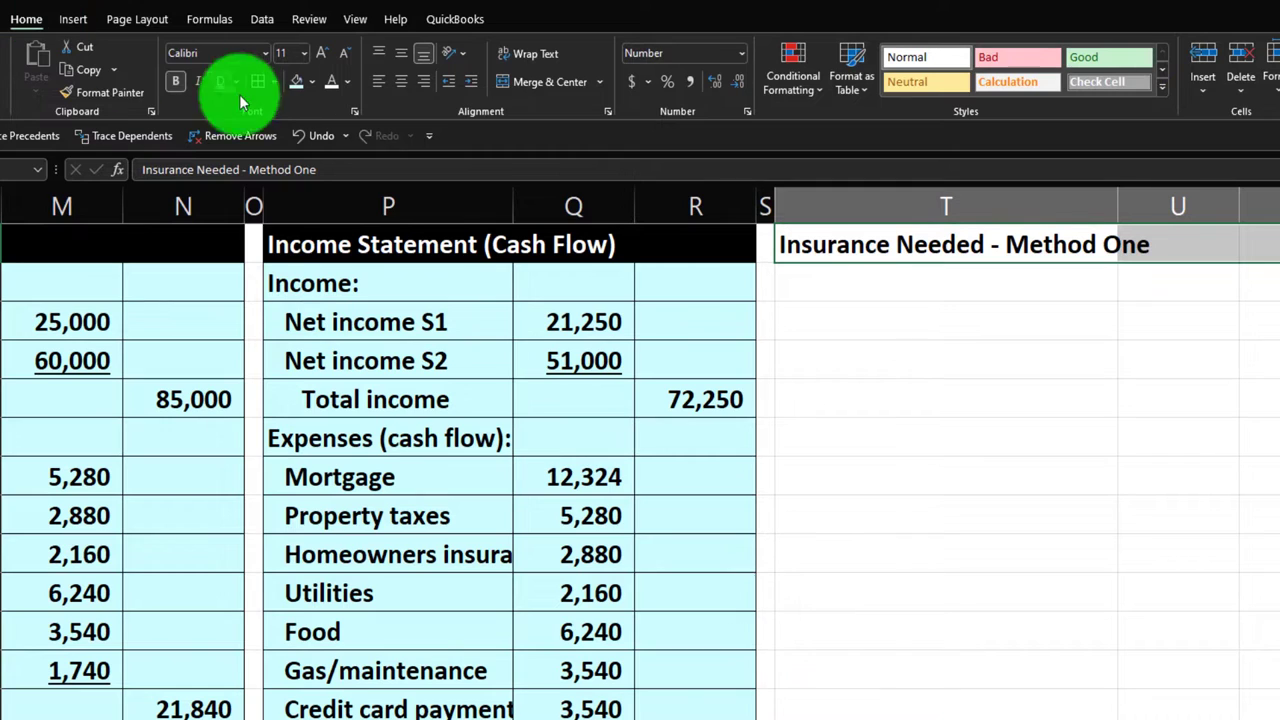
click(311, 83)
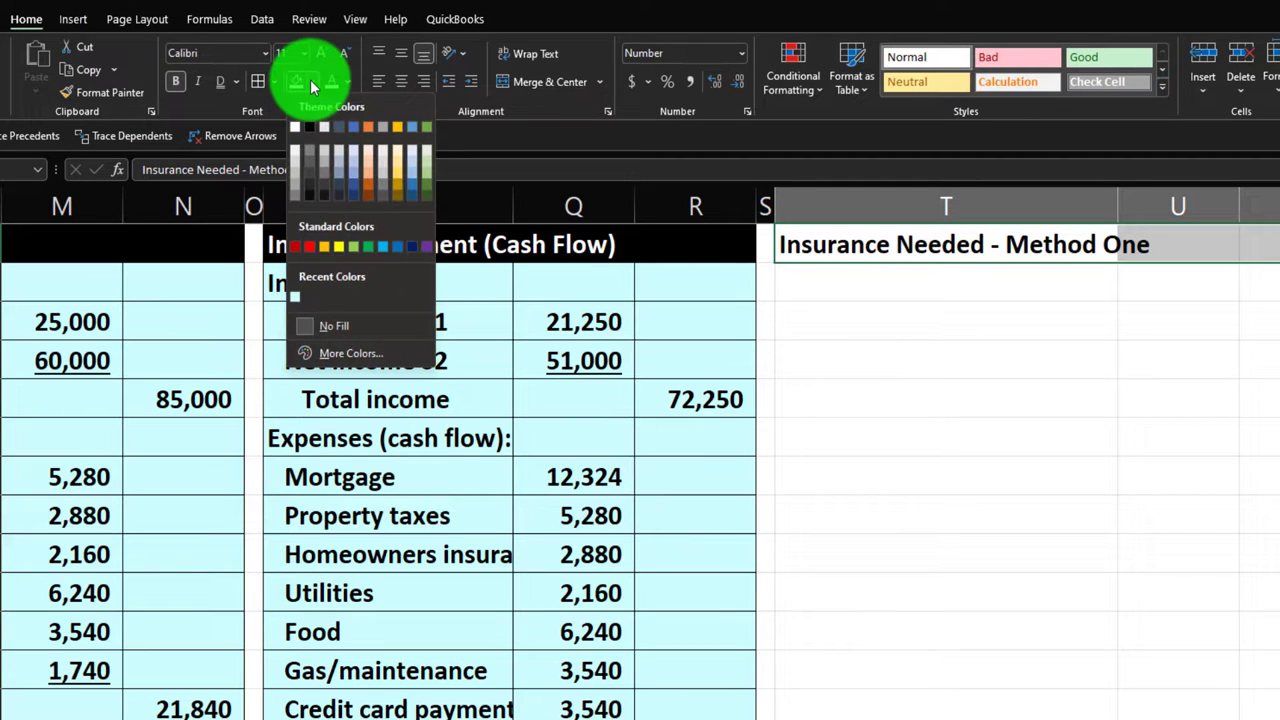
click(309, 126)
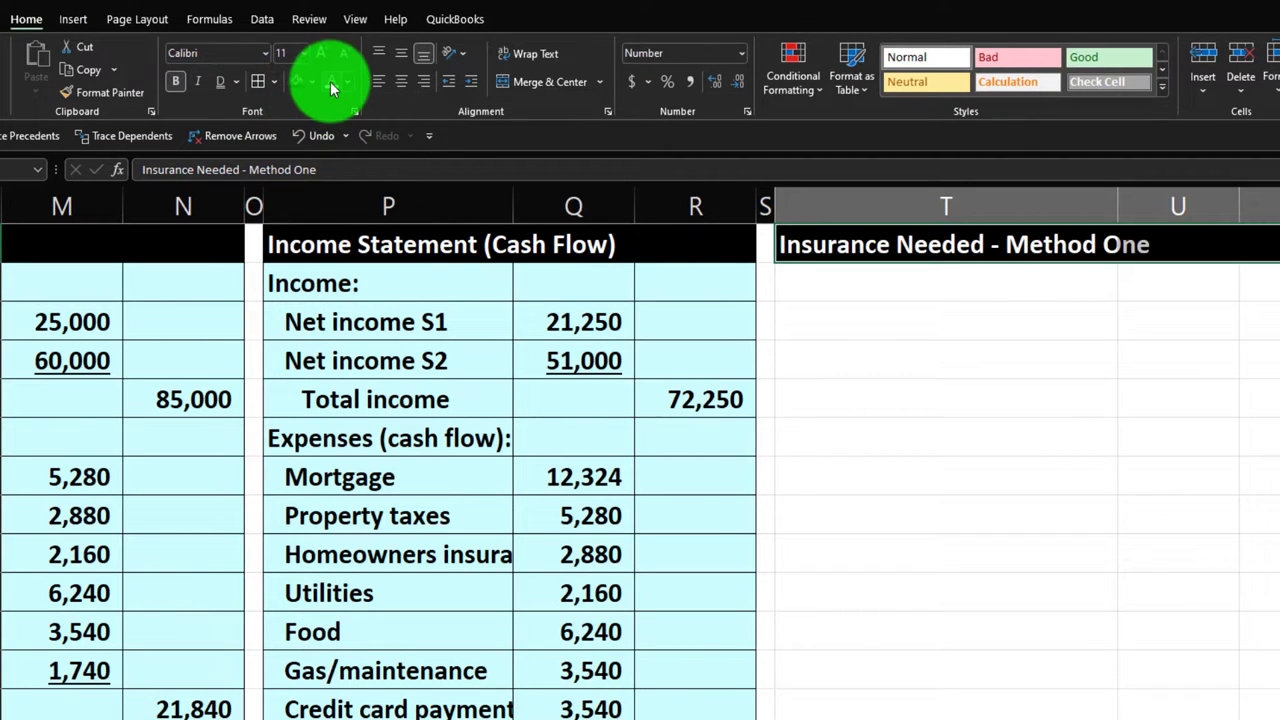
Enter the section label "Times yearly income:" in T2.
click(860, 285)
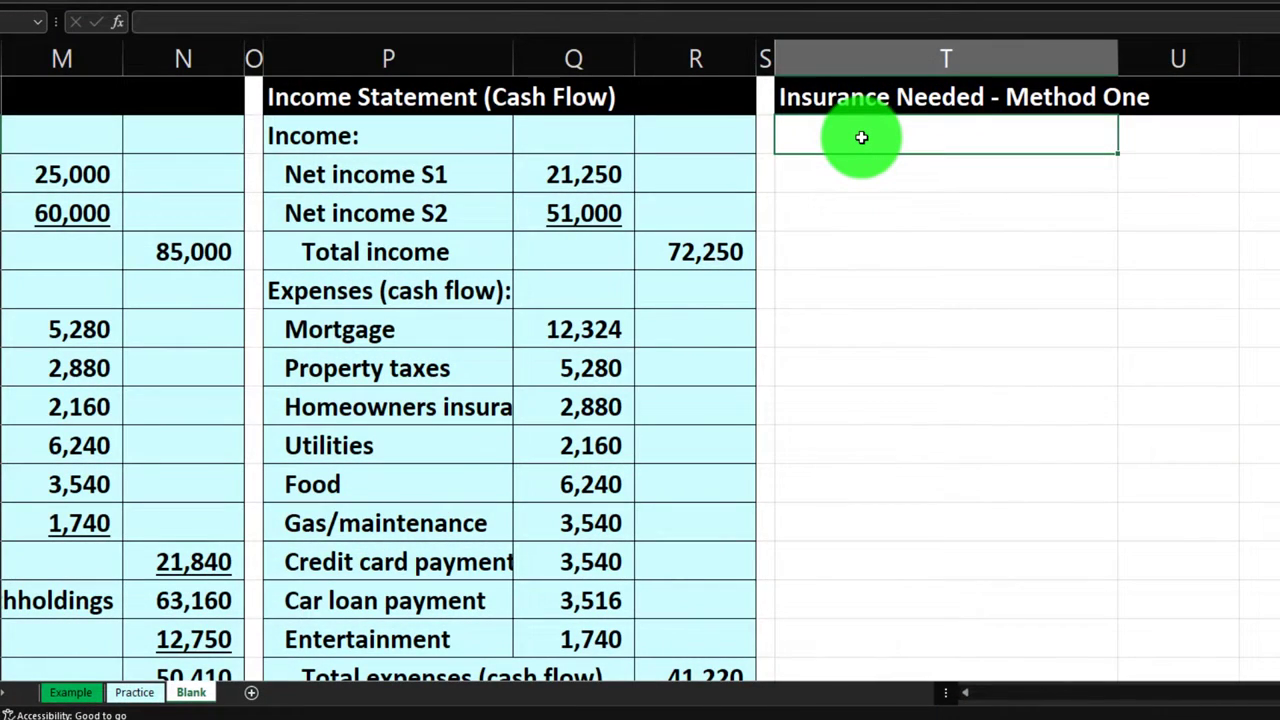
text(Times yearly)
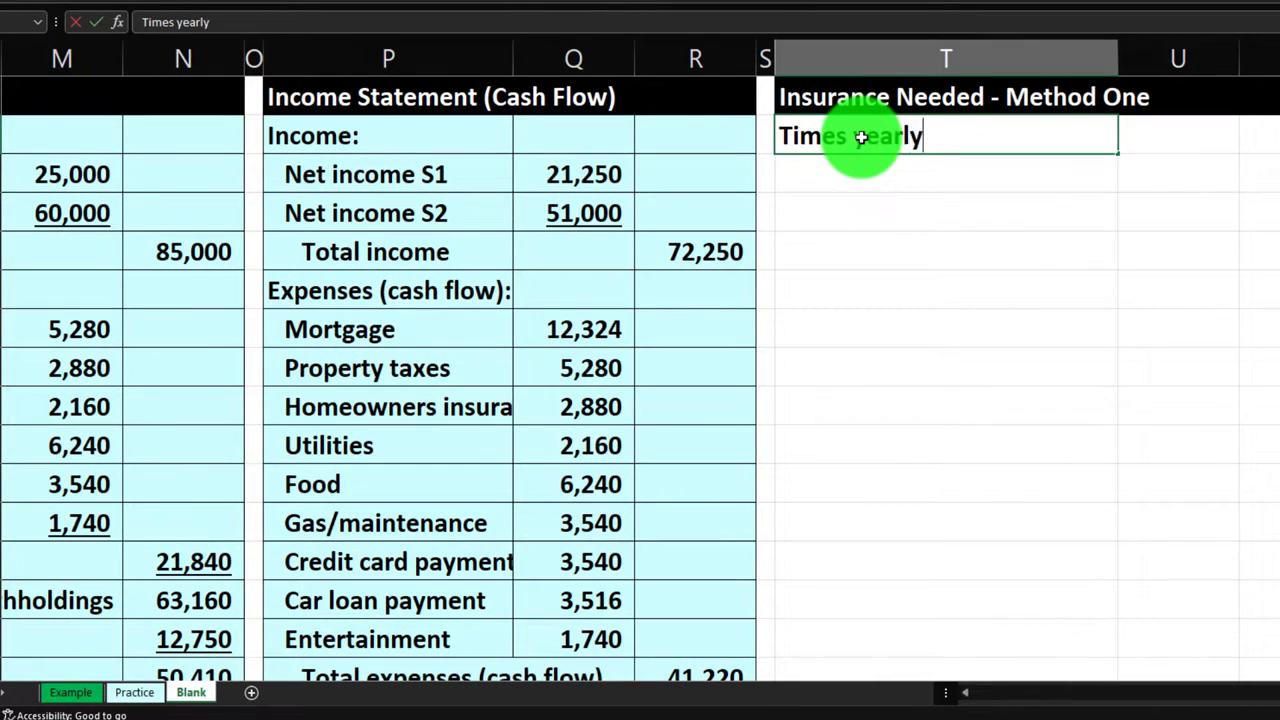
text( income:)
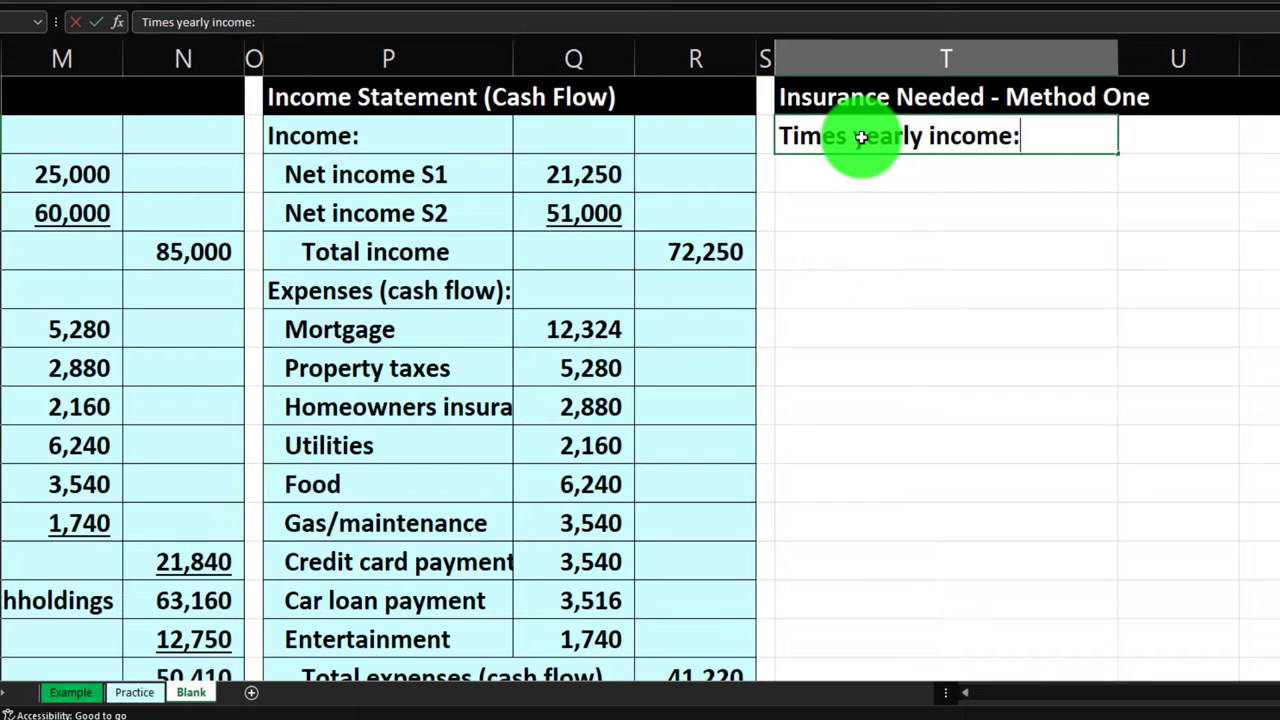
key(Return)
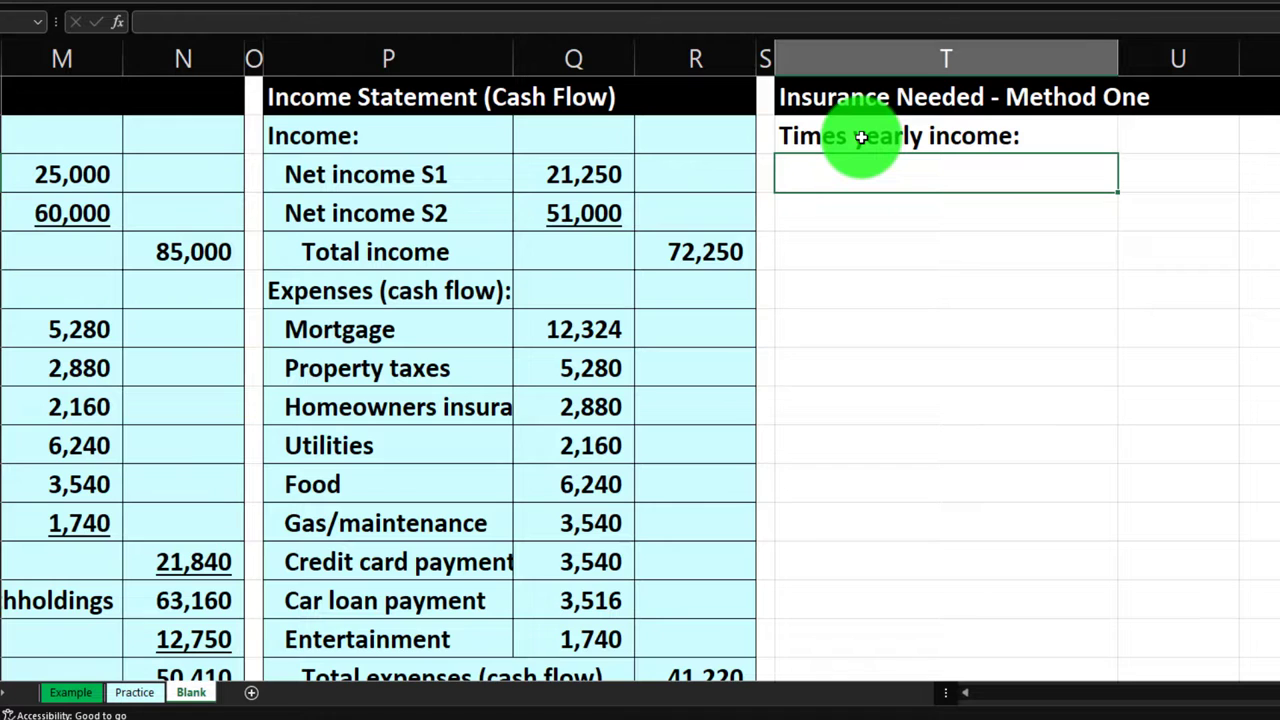
Examine the Gross income S2 label and amount in the accrual income statement.
key(Left)
key(Left)
key(Left)
key(Left)
key(Left)
key(Left)
key(Left)
key(Left)
key(Left)
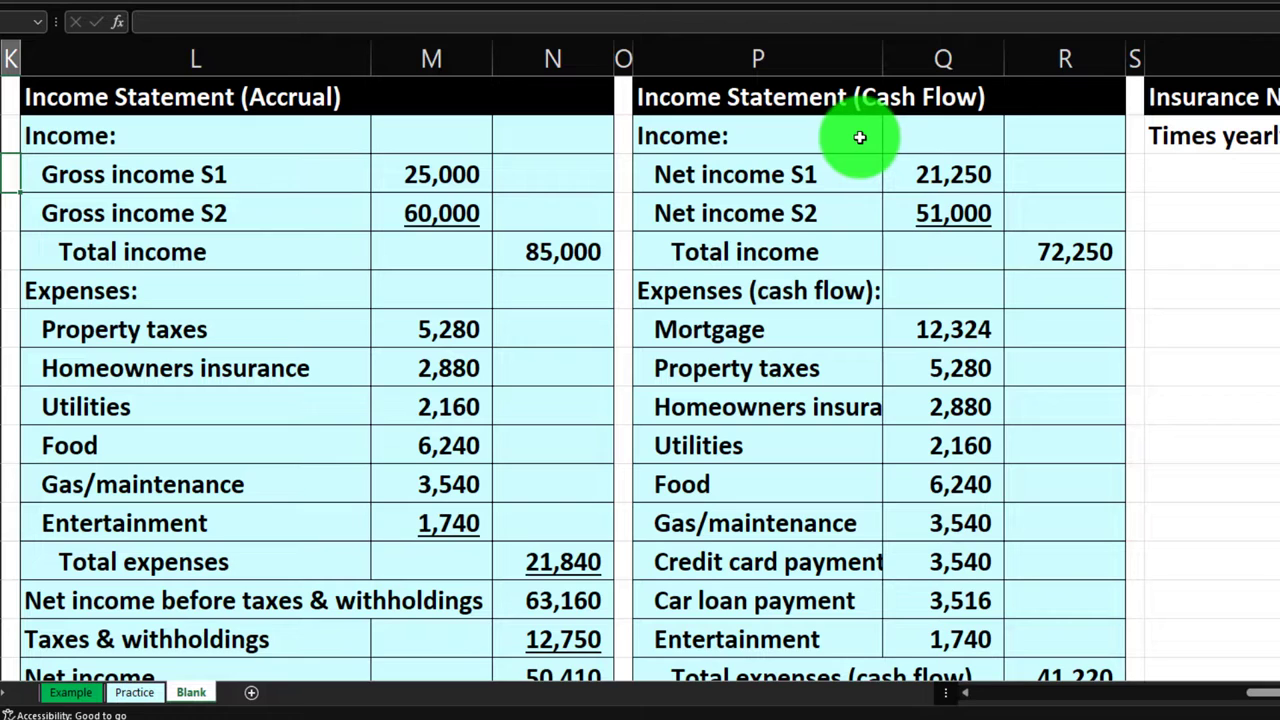
click(453, 214)
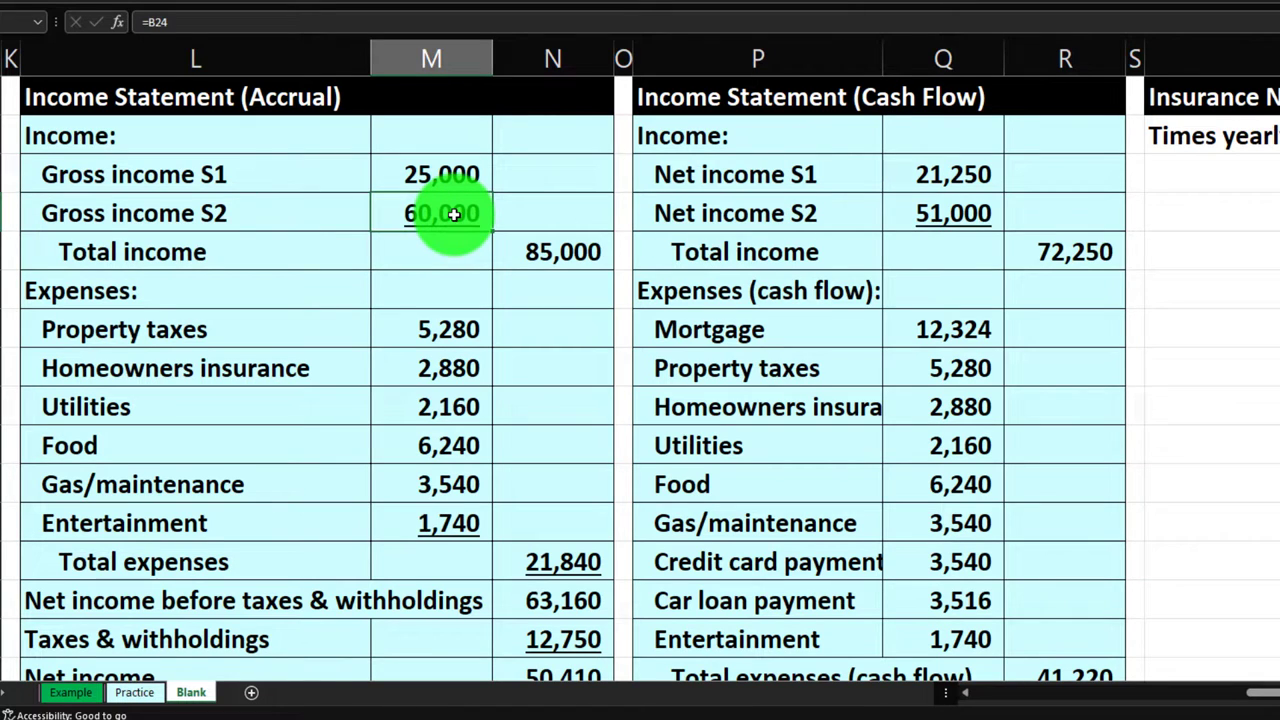
drag(345, 208, 417, 217)
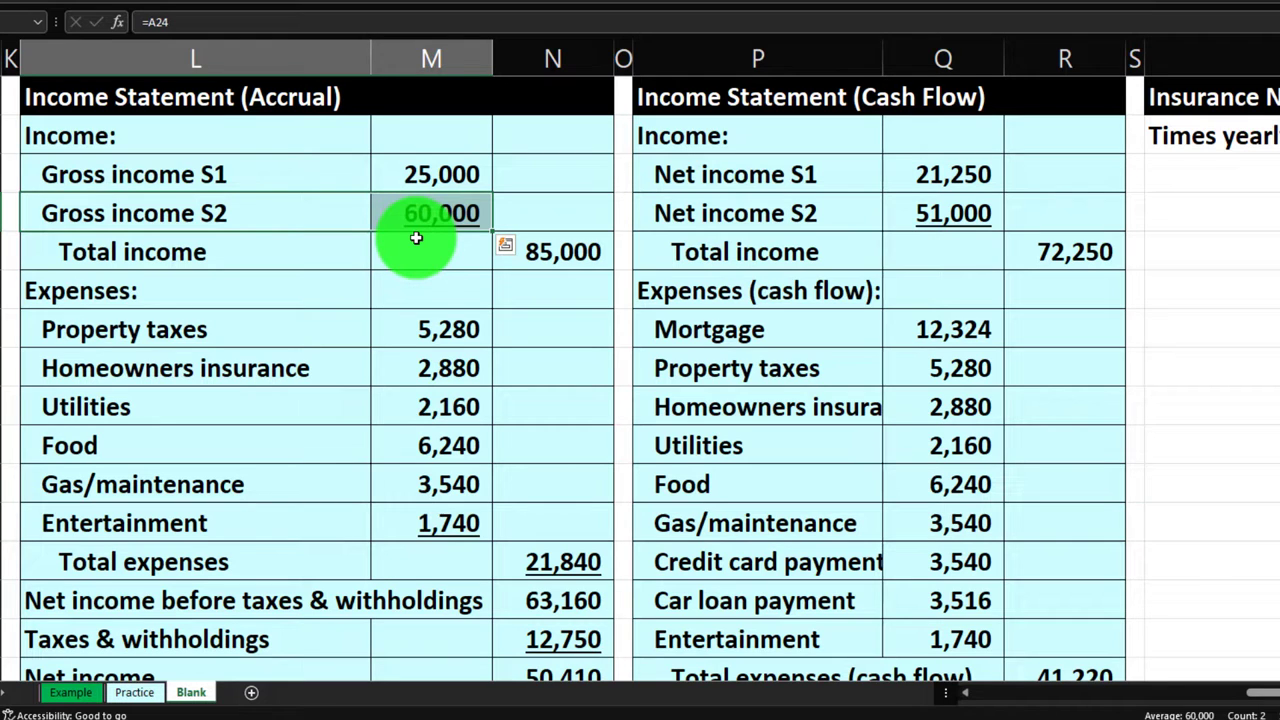
Examine total expenses on the accrual and cash flow income statements and total liabilities on the balance sheet.
click(428, 226)
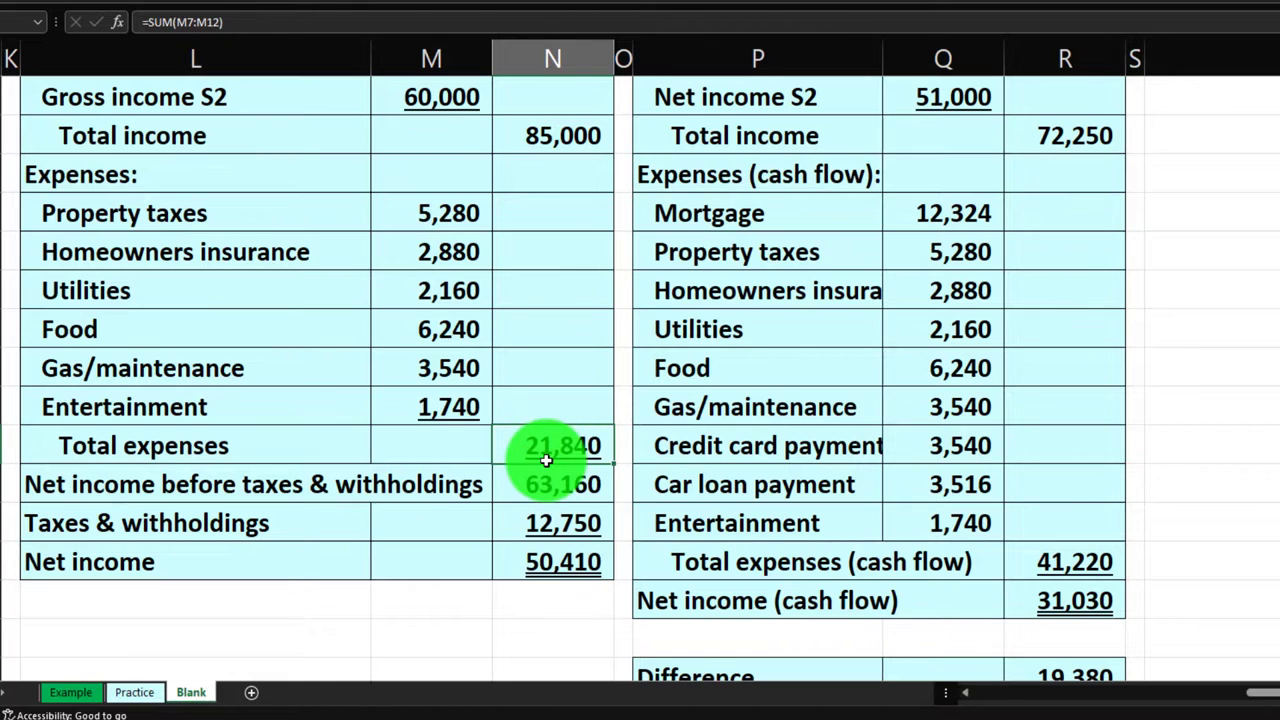
click(1053, 568)
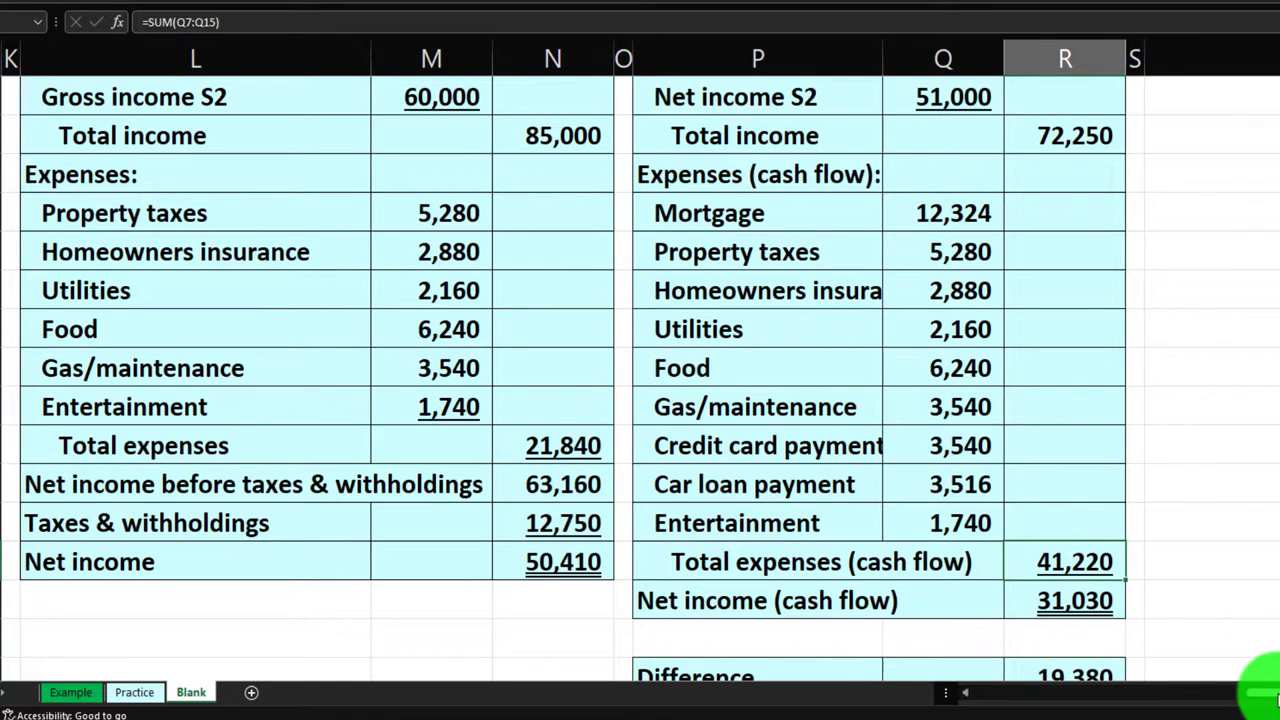
drag(1255, 692, 1060, 695)
scroll(676, 490, up, 1)
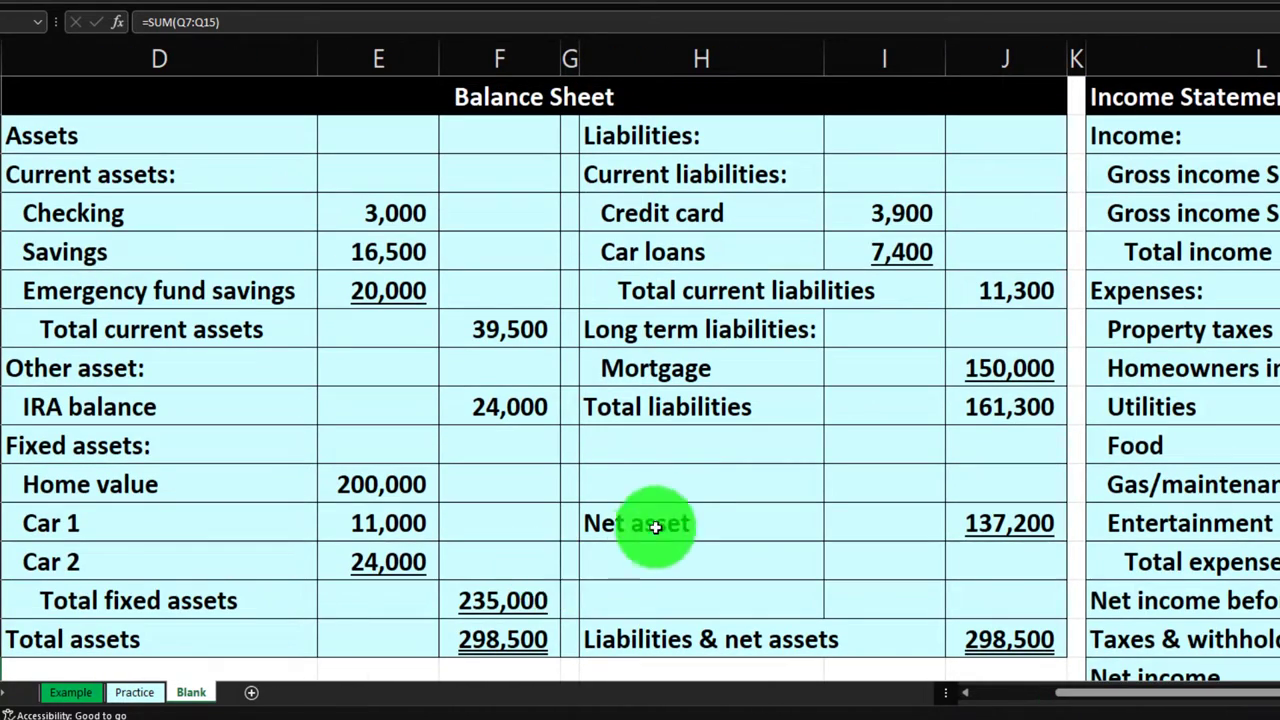
click(972, 407)
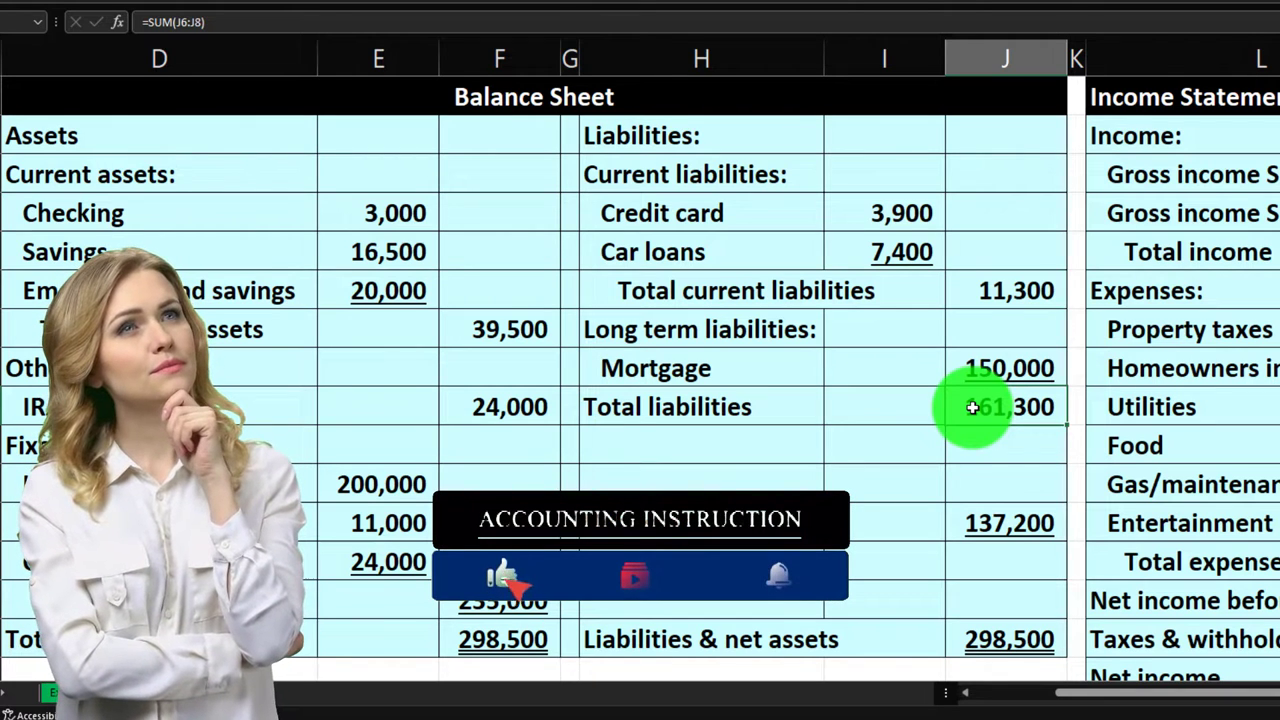
click(1210, 337)
scroll(1210, 337, right, 5)
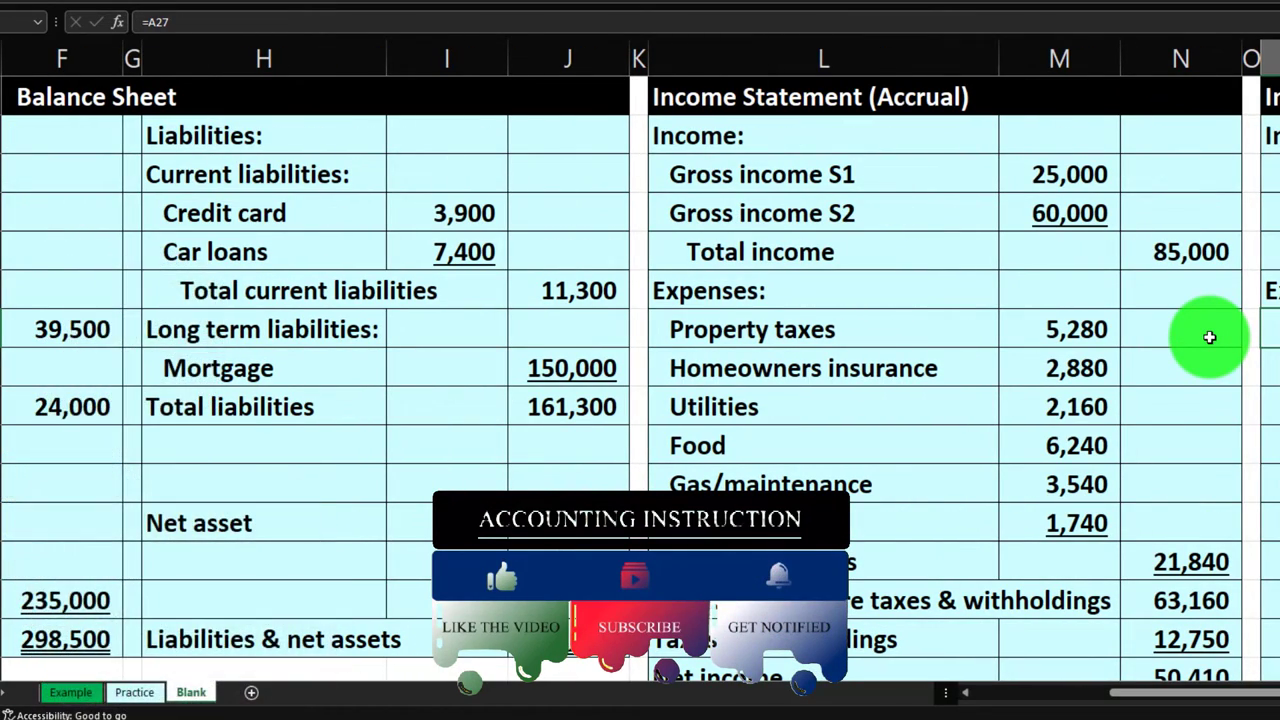
click(1202, 555)
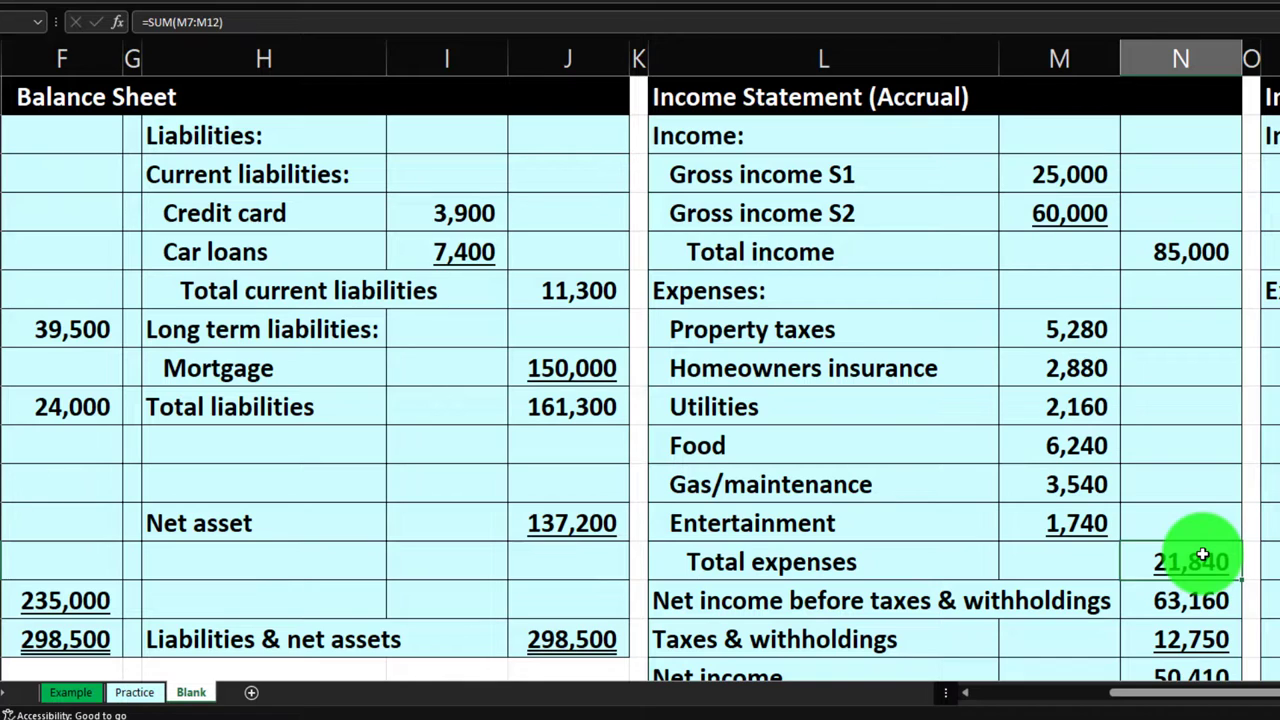
key(Right)
key(Right)
key(Right)
key(Right)
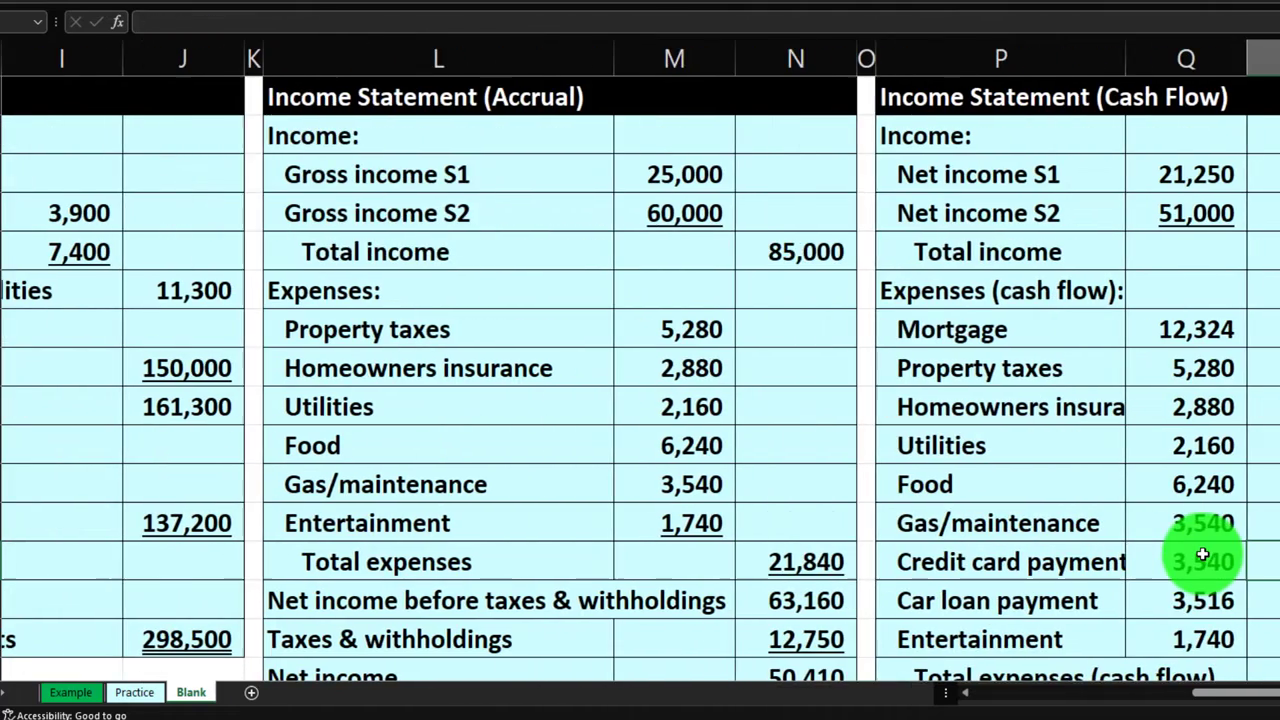
key(Down)
key(Down)
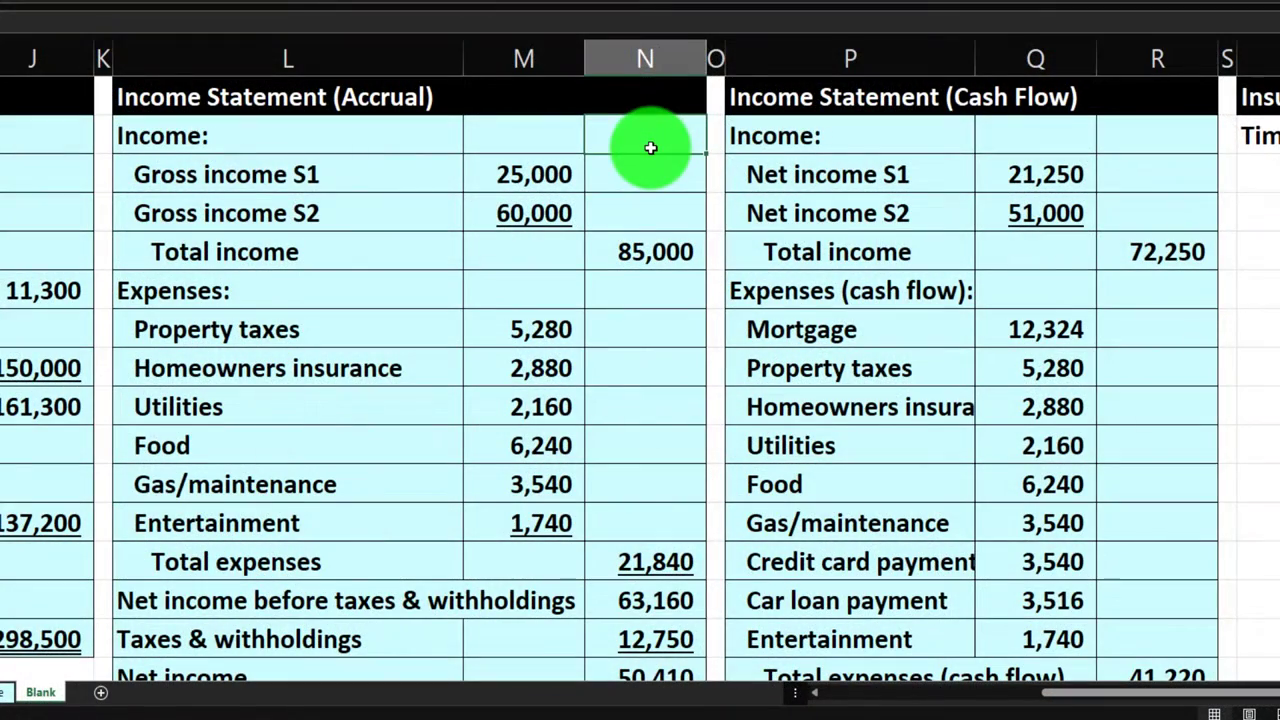
Enter the label "Yearly income" in T3, under the Times yearly income heading.
key(Right)
key(Right)
key(Right)
key(Right)
key(Right)
key(Right)
key(Right)
key(Right)
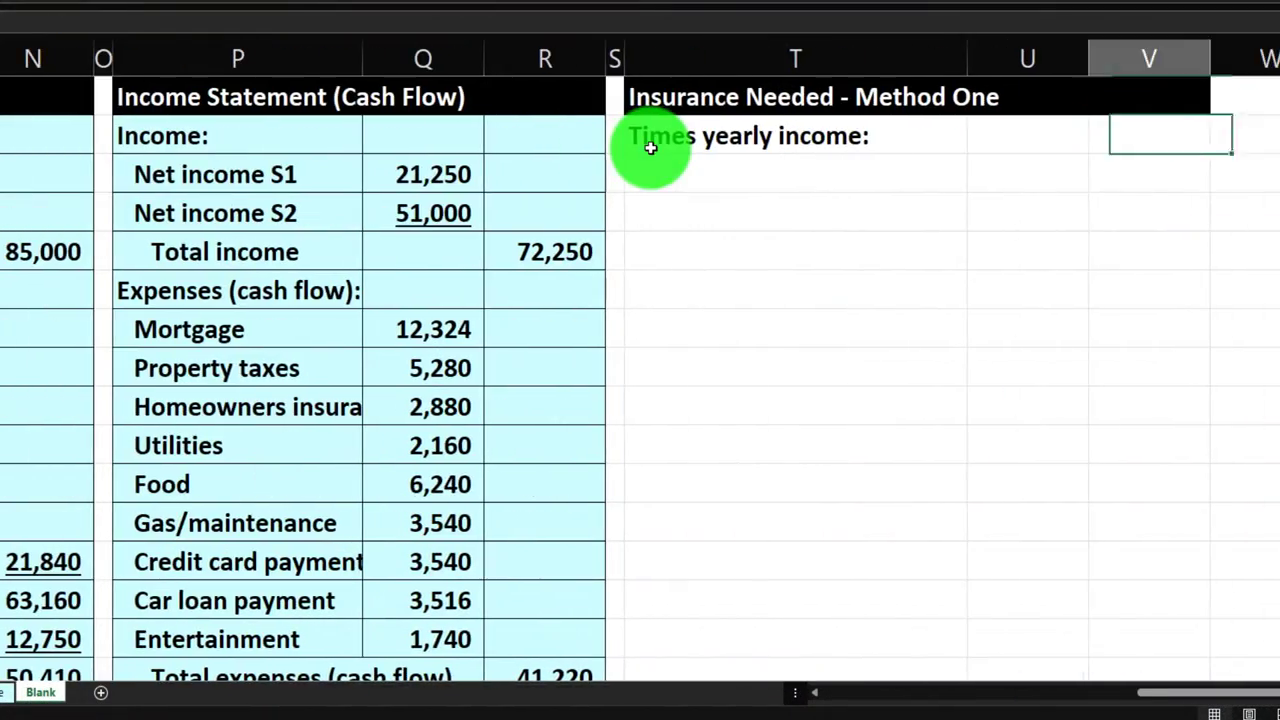
key(Left)
key(Left)
key(Down)
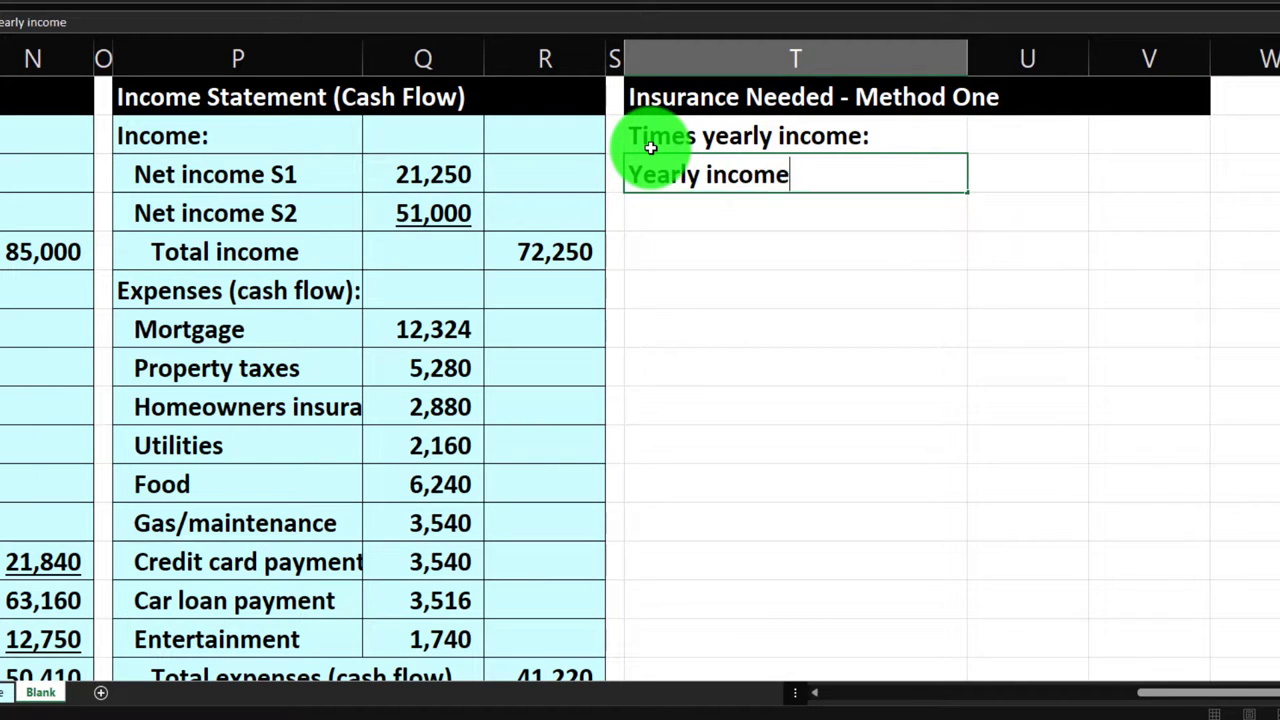
key(Tab)
Link the yearly income amount in U3 to the Gross income S2 amount with the formula =M4.
text(=)
key(Left)
key(Left)
key(Left)
key(Left)
key(Left)
key(Left)
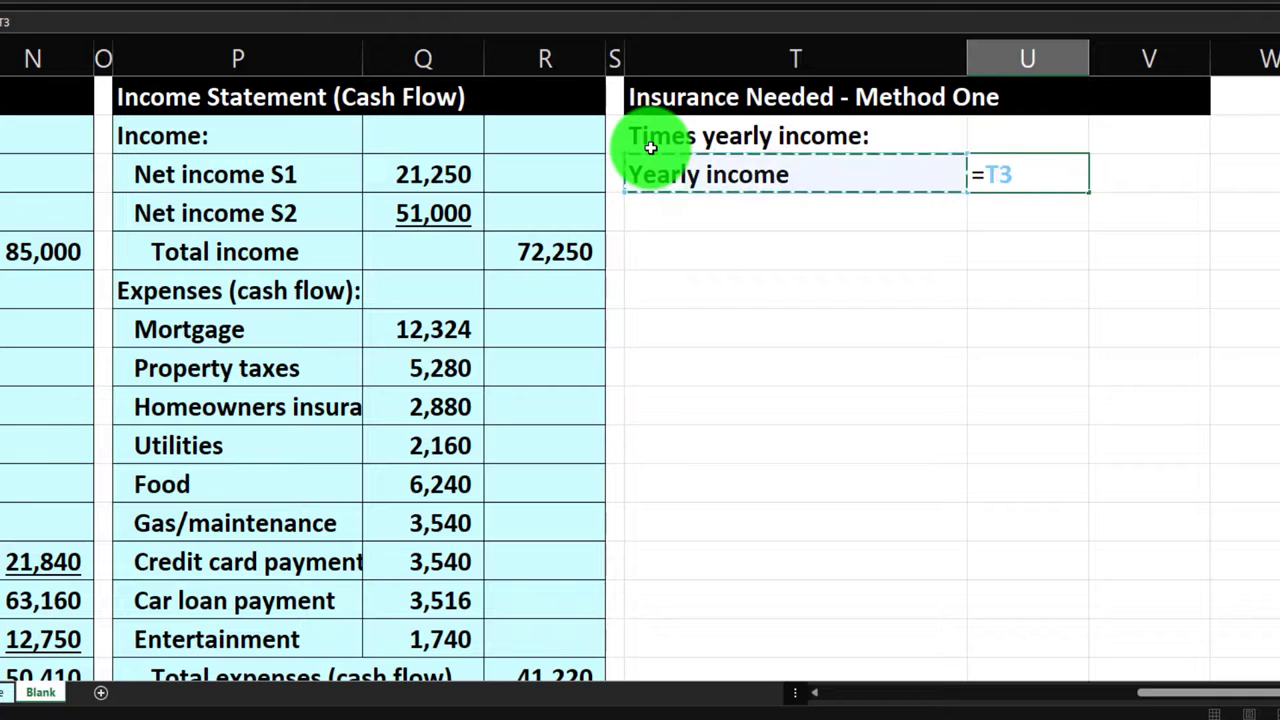
key(Left)
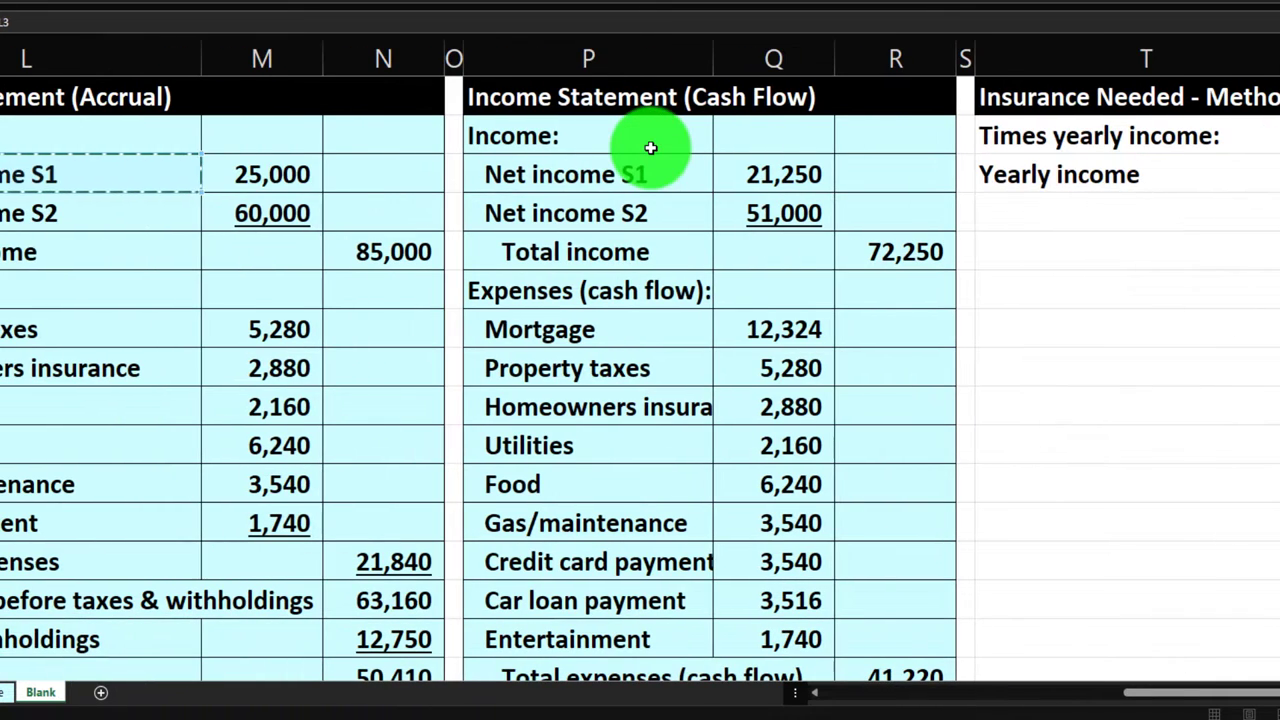
key(Return)
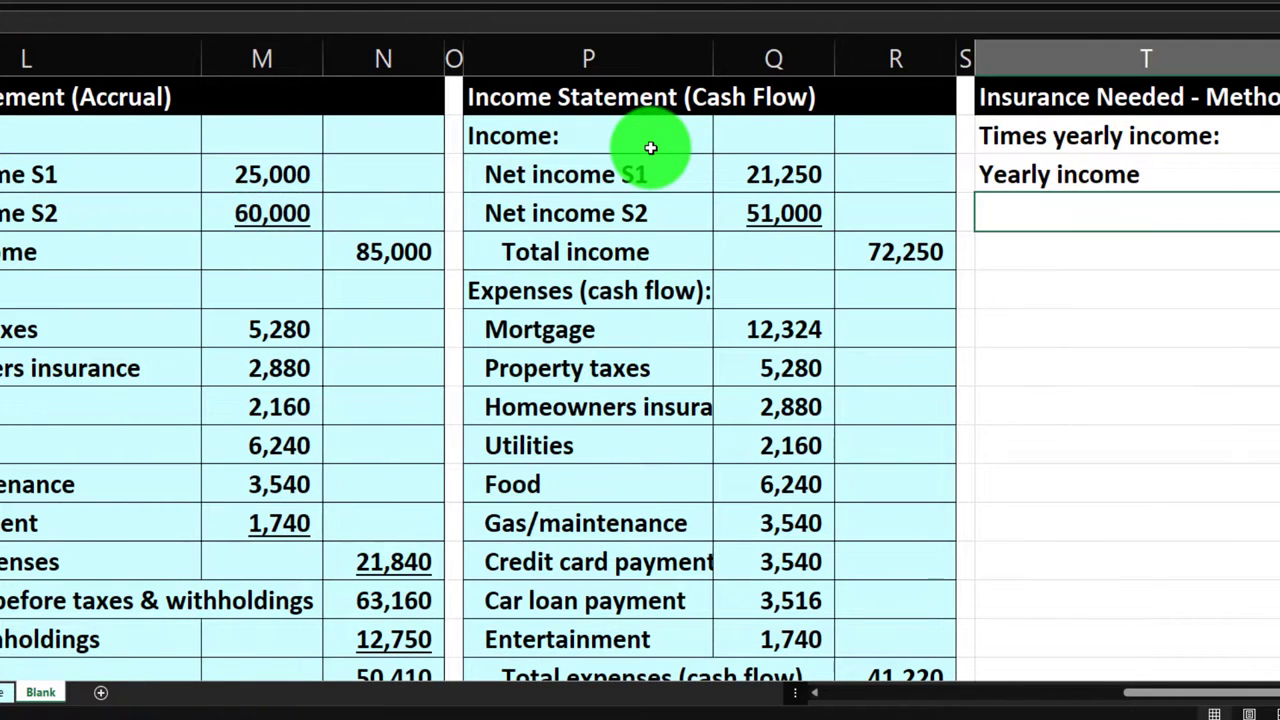
key(Right)
key(Right)
key(Left)
key(Left)
key(Left)
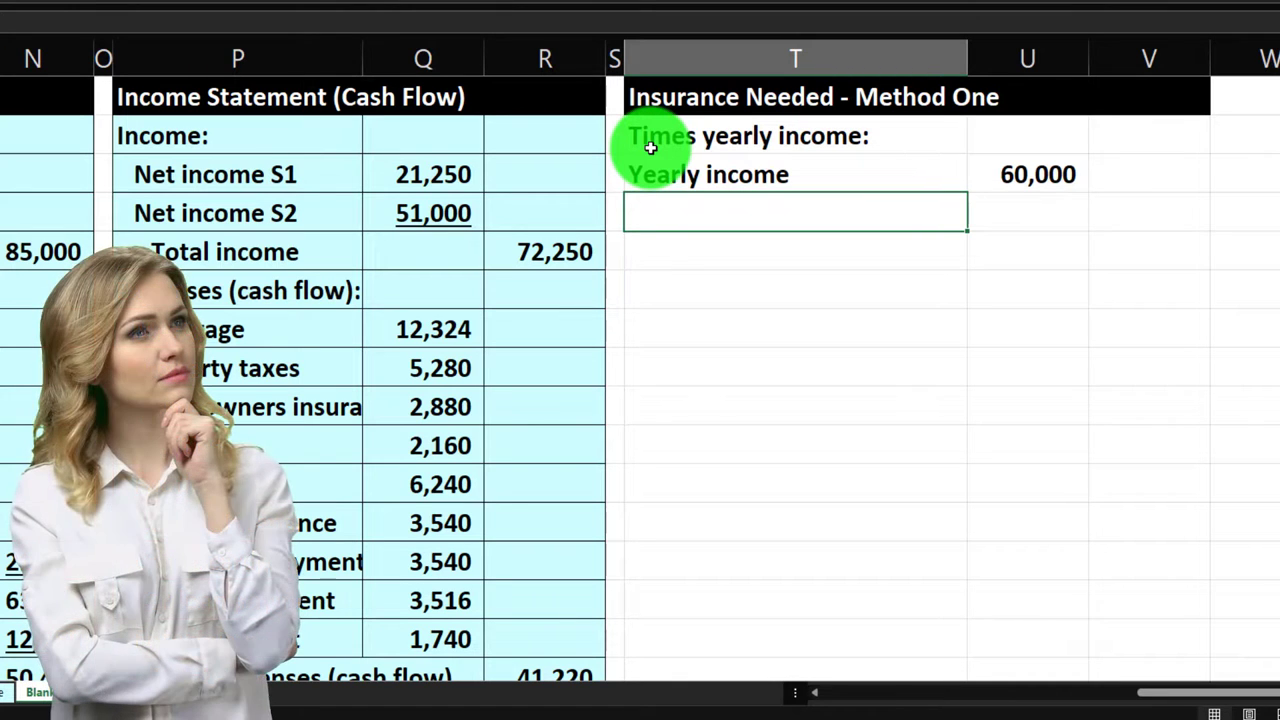
key(Up)
key(Right)
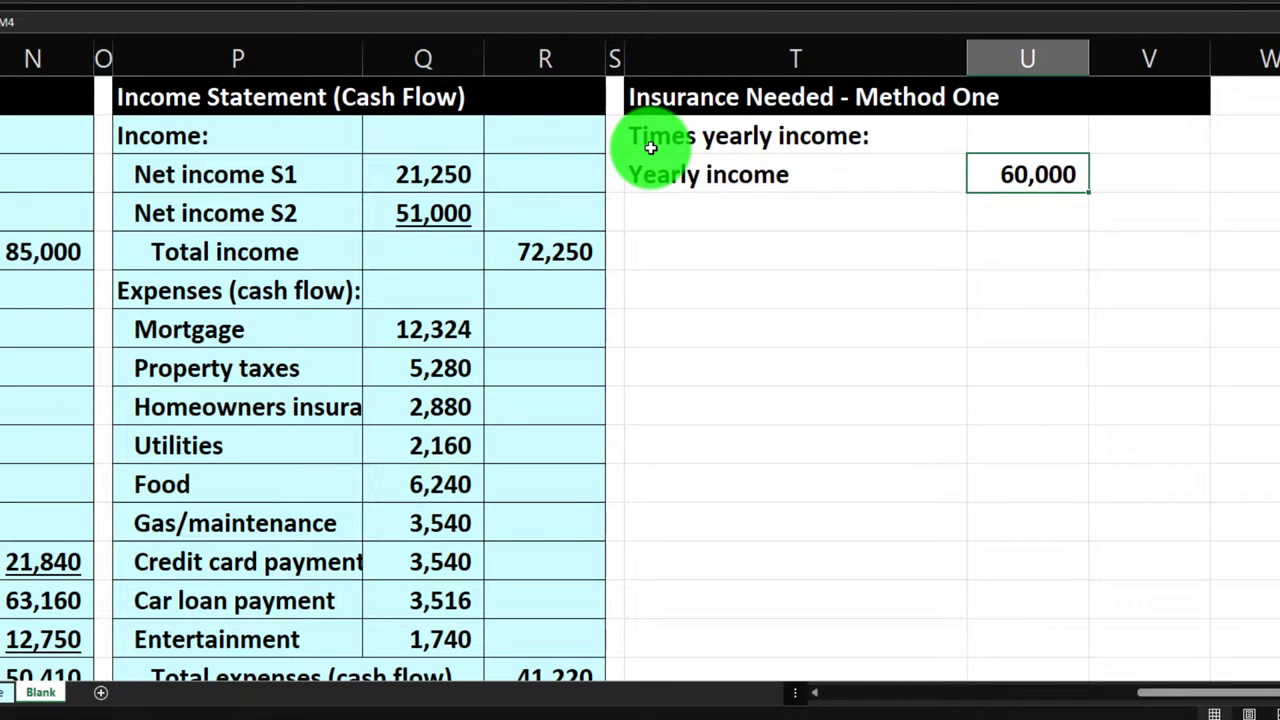
Examine the years until the youngest child is 18 in the input data in columns A and B.
click(651, 171)
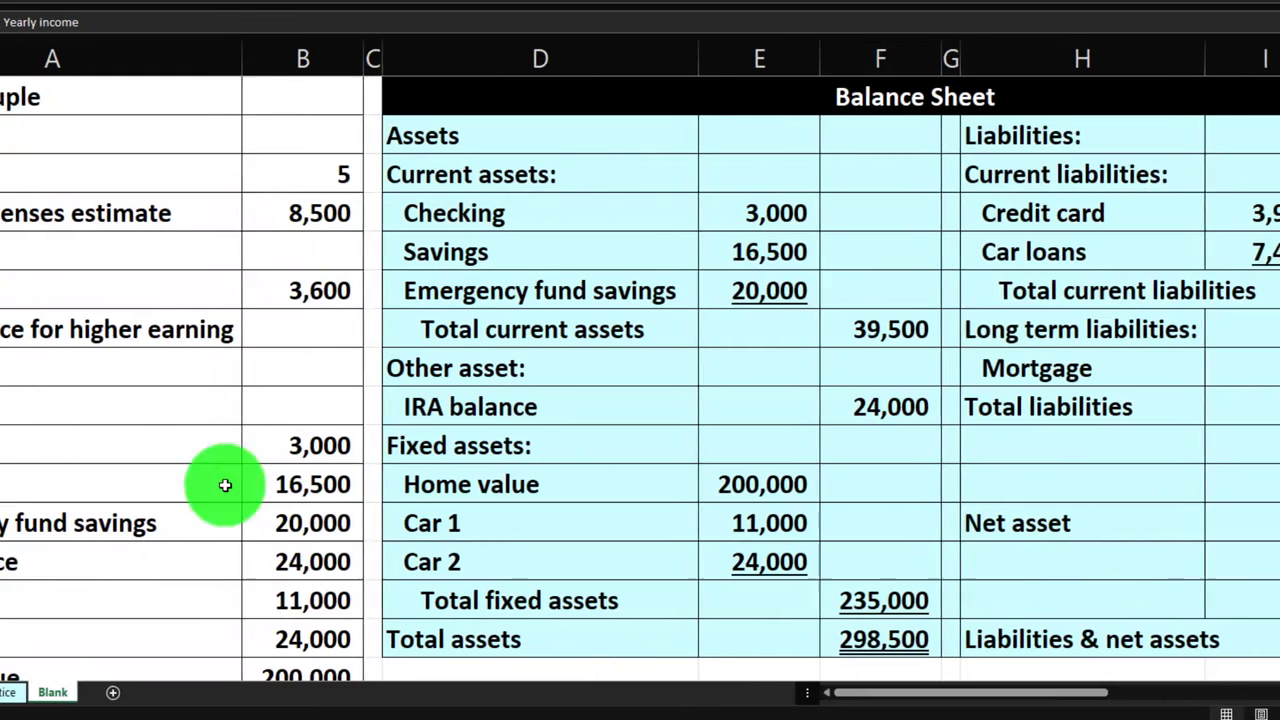
scroll(140, 420, down, 5)
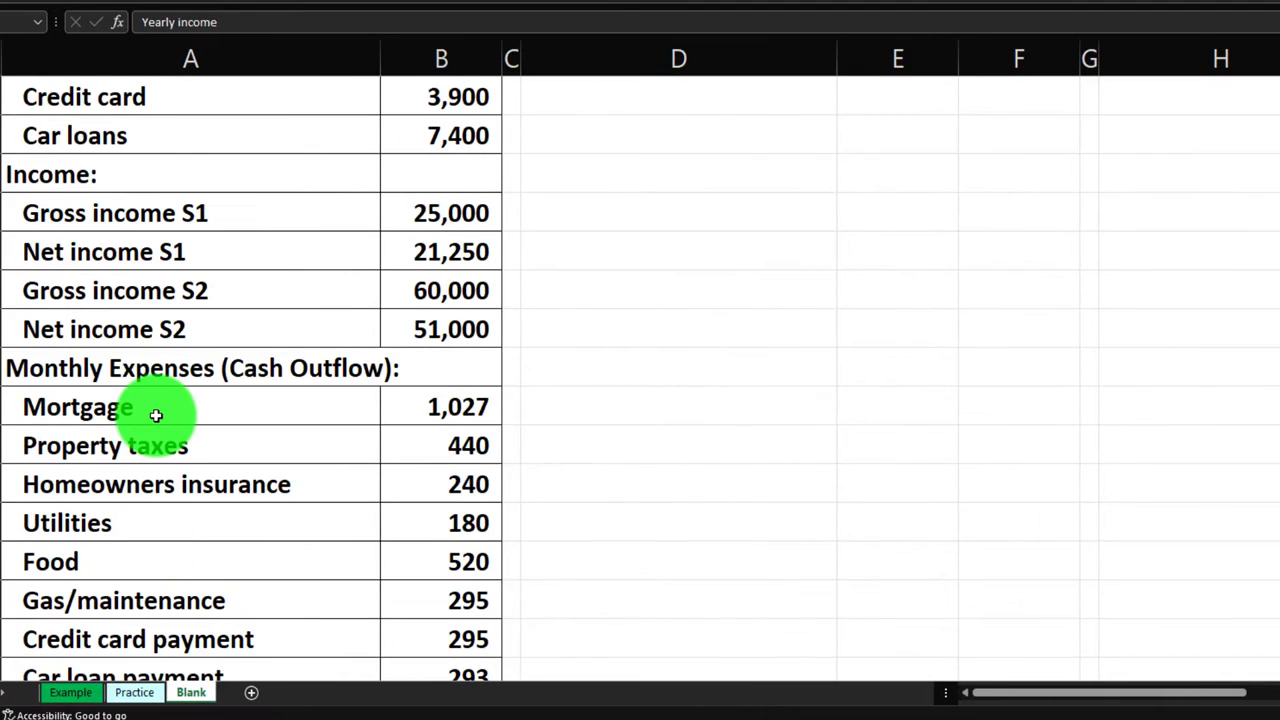
scroll(156, 415, down, 4)
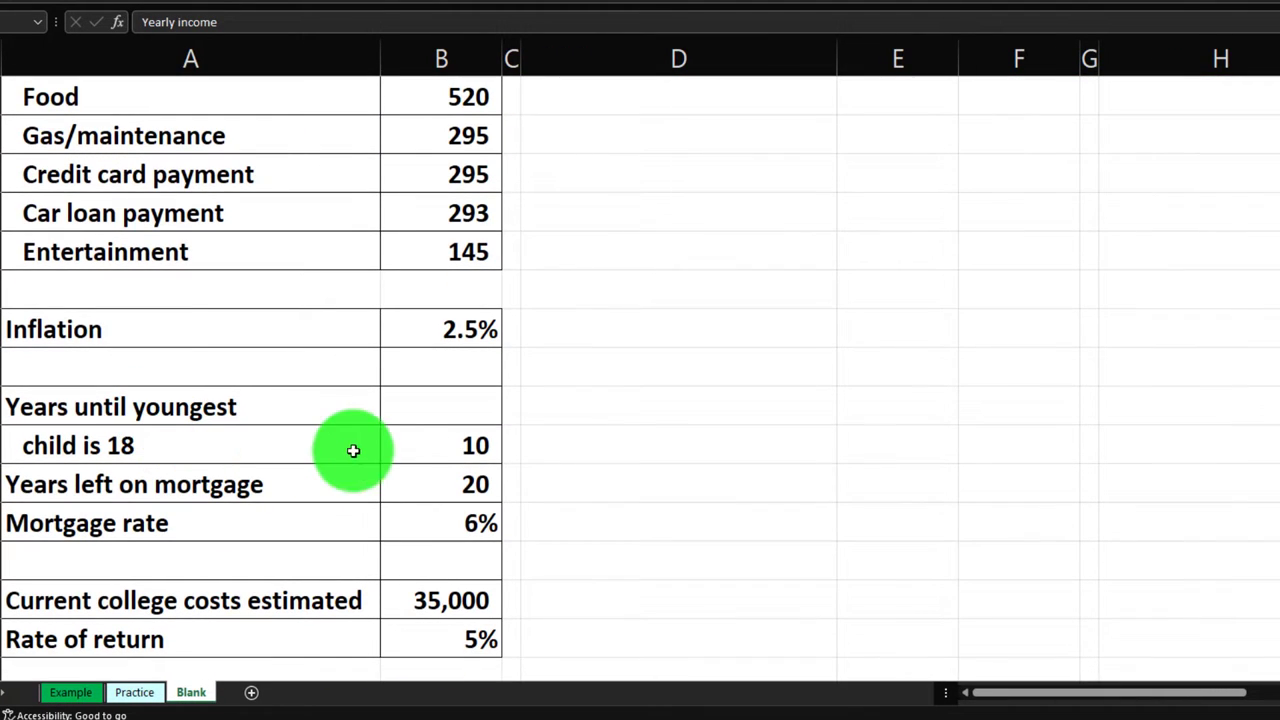
click(390, 444)
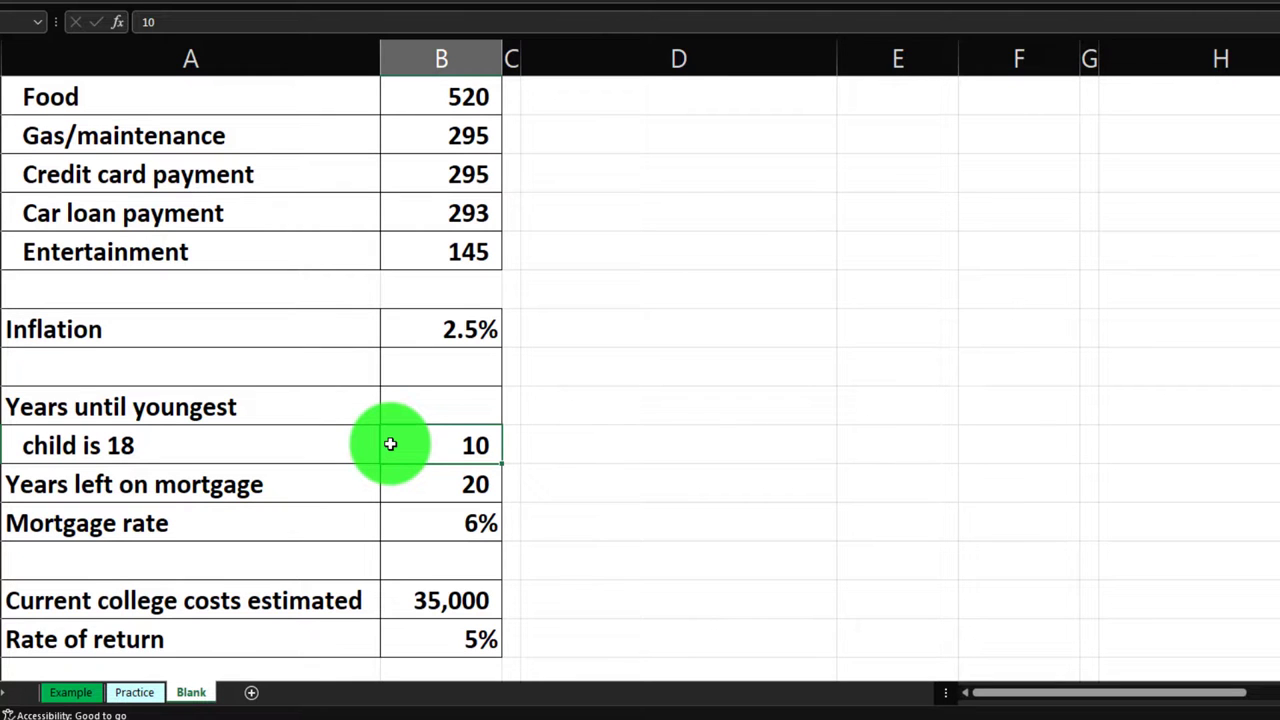
scroll(390, 444, up, 9)
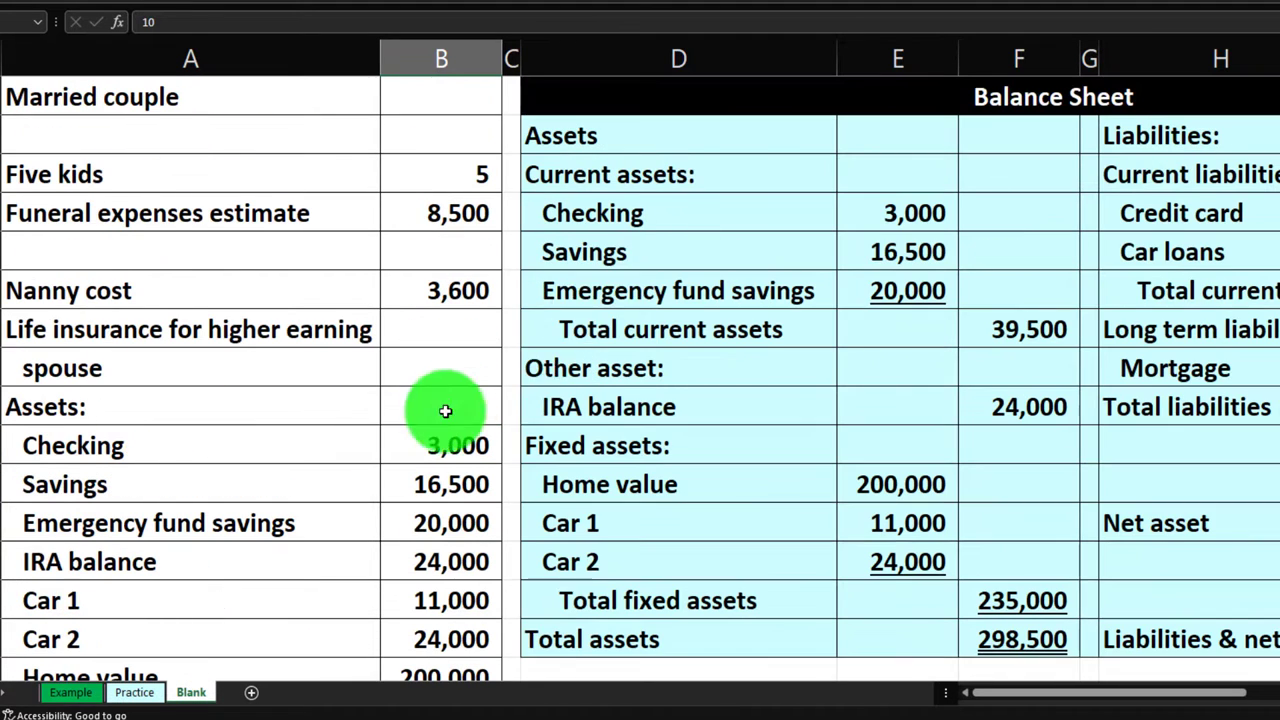
Enter the label "Years" in T4, below Yearly income.
click(575, 329)
click(625, 285)
key(Right)
key(Right)
key(Right)
key(Right)
key(Right)
key(Right)
key(Right)
key(Right)
key(Right)
key(Right)
key(Right)
key(Right)
key(Right)
key(Right)
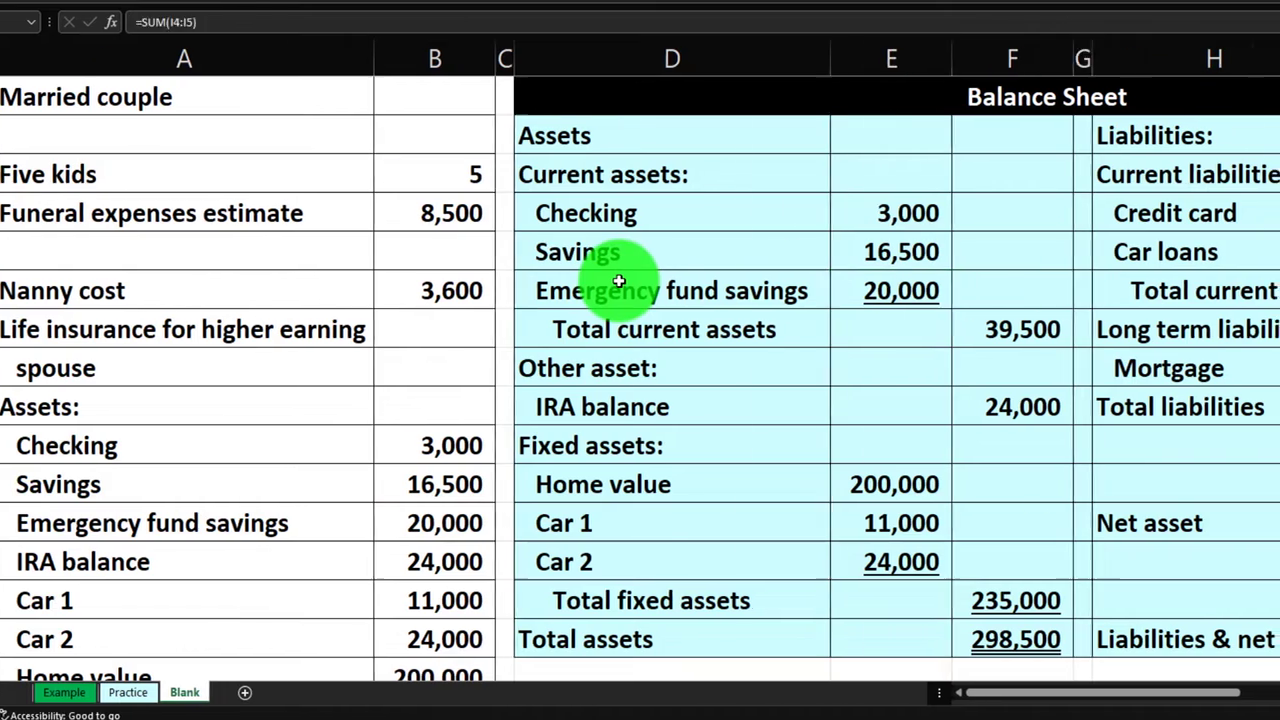
key(Right)
key(Right)
key(Right)
key(Right)
key(Right)
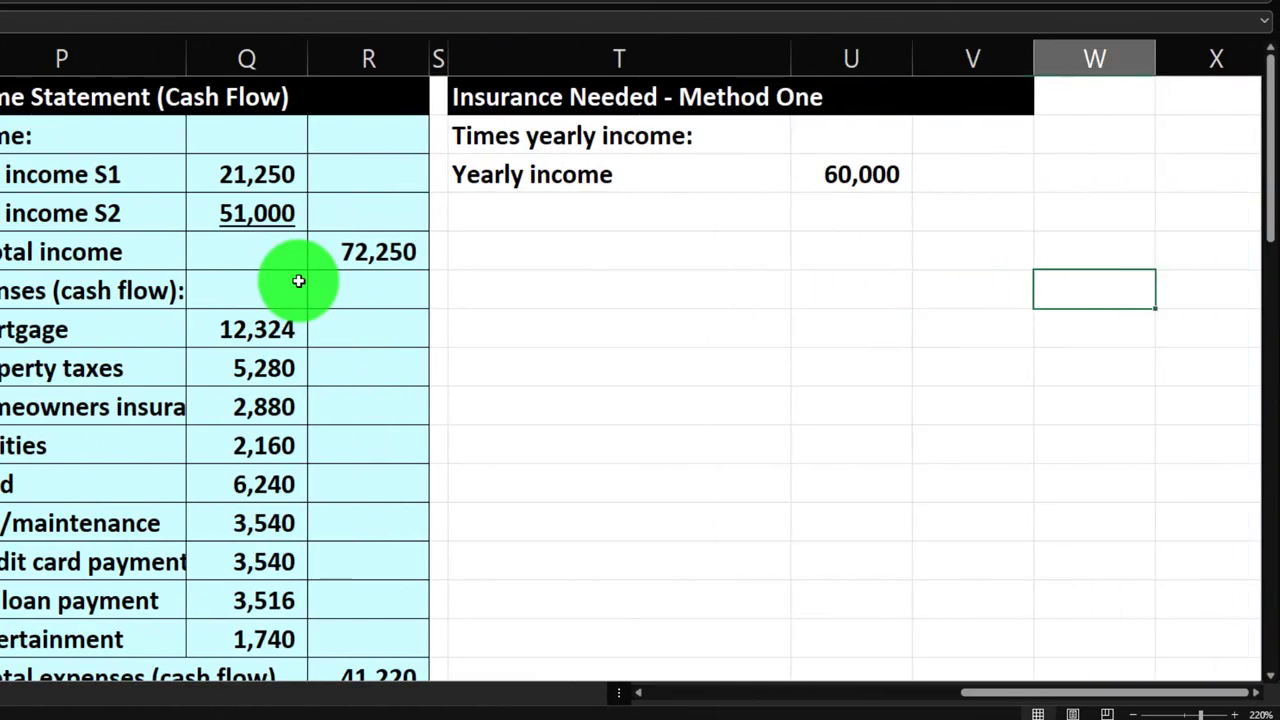
key(Left)
key(Left)
key(Left)
key(Up)
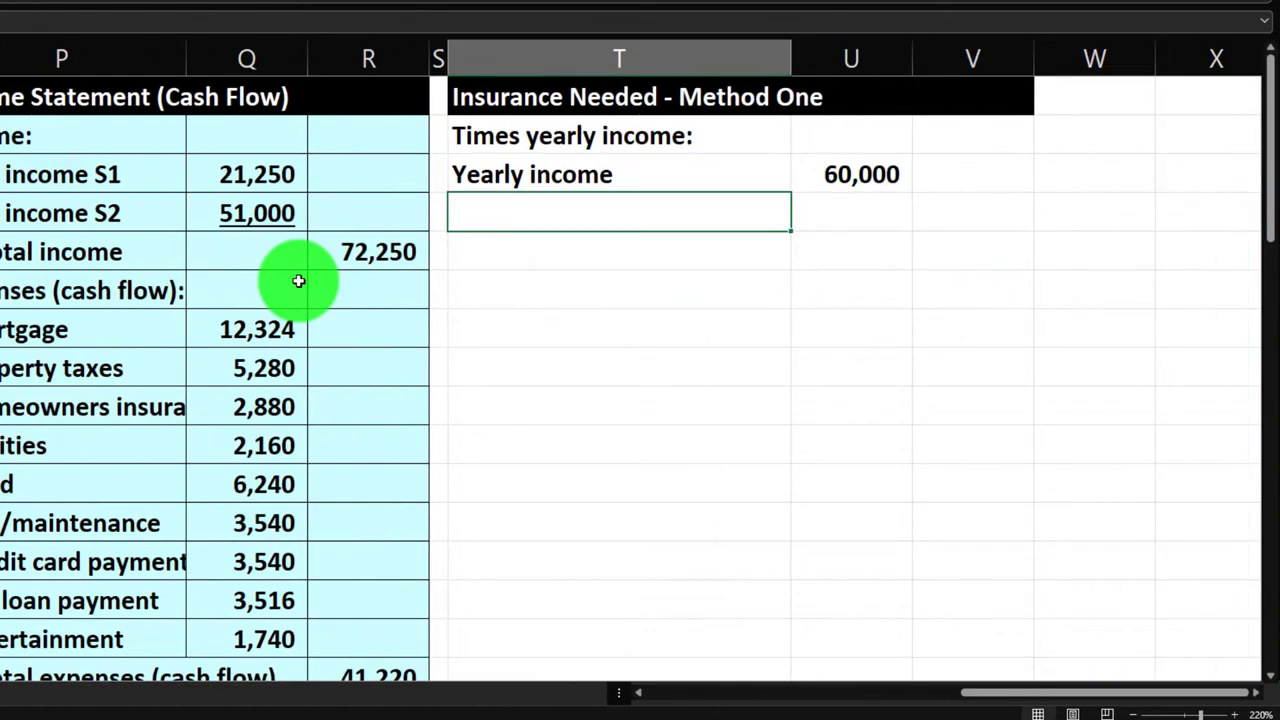
text(Yea)
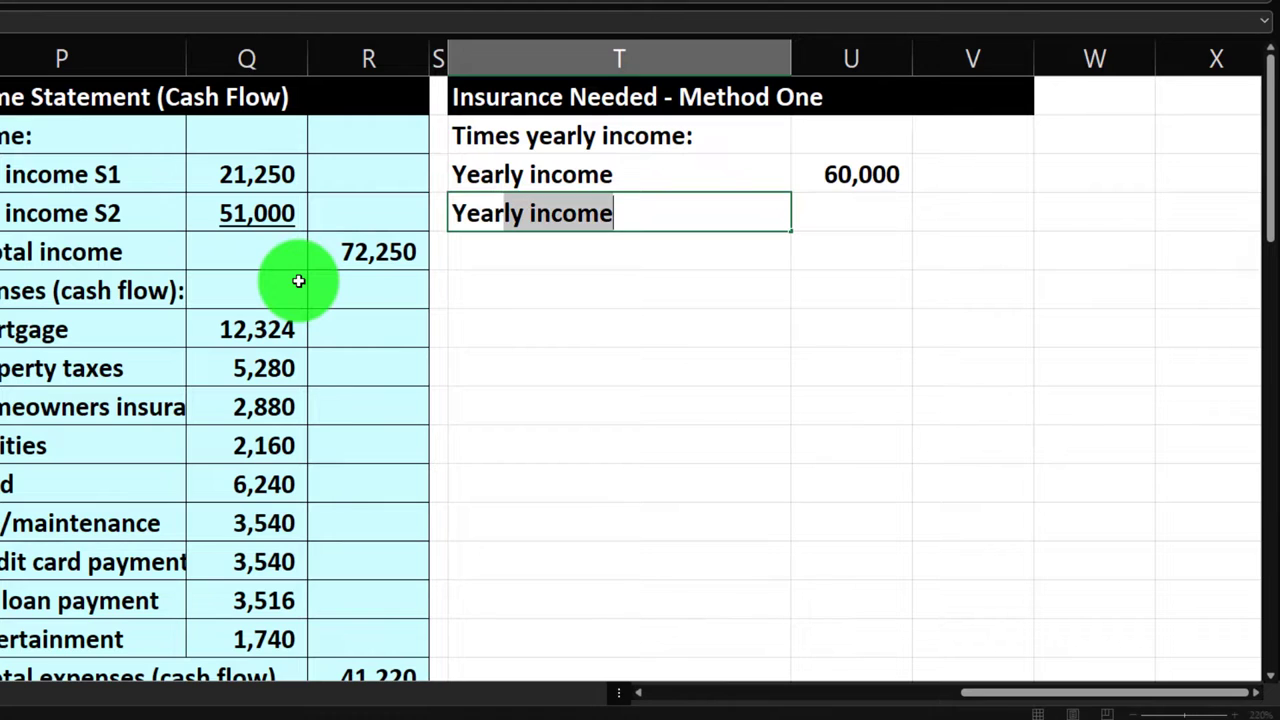
text(rs)
key(Right)
key(Right)
key(Left)
Link the years value in U4 to the years until the youngest child is 18 with the formula =B40.
text(=)
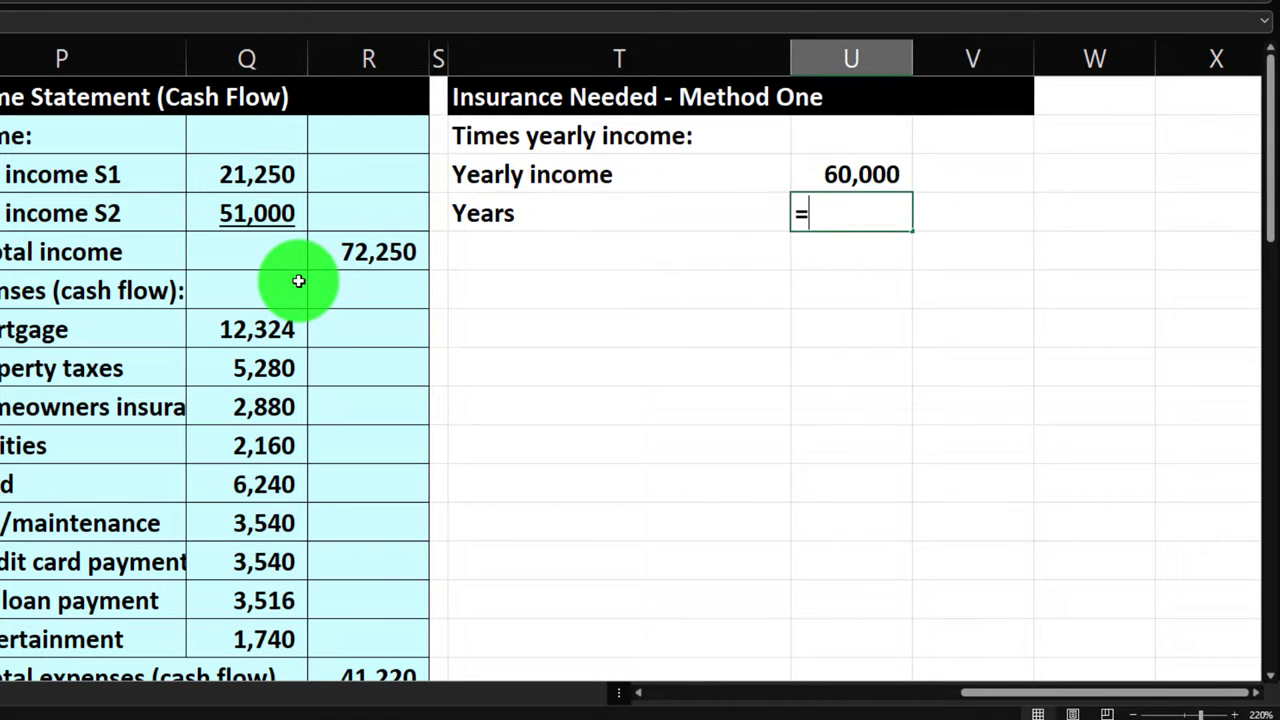
key(Left)
key(Left)
key(Left)
key(Left)
key(Left)
key(Left)
key(Left)
key(Left)
key(Left)
key(Left)
key(Left)
key(Left)
key(Left)
key(Left)
key(Left)
key(Left)
key(Left)
key(Left)
key(Left)
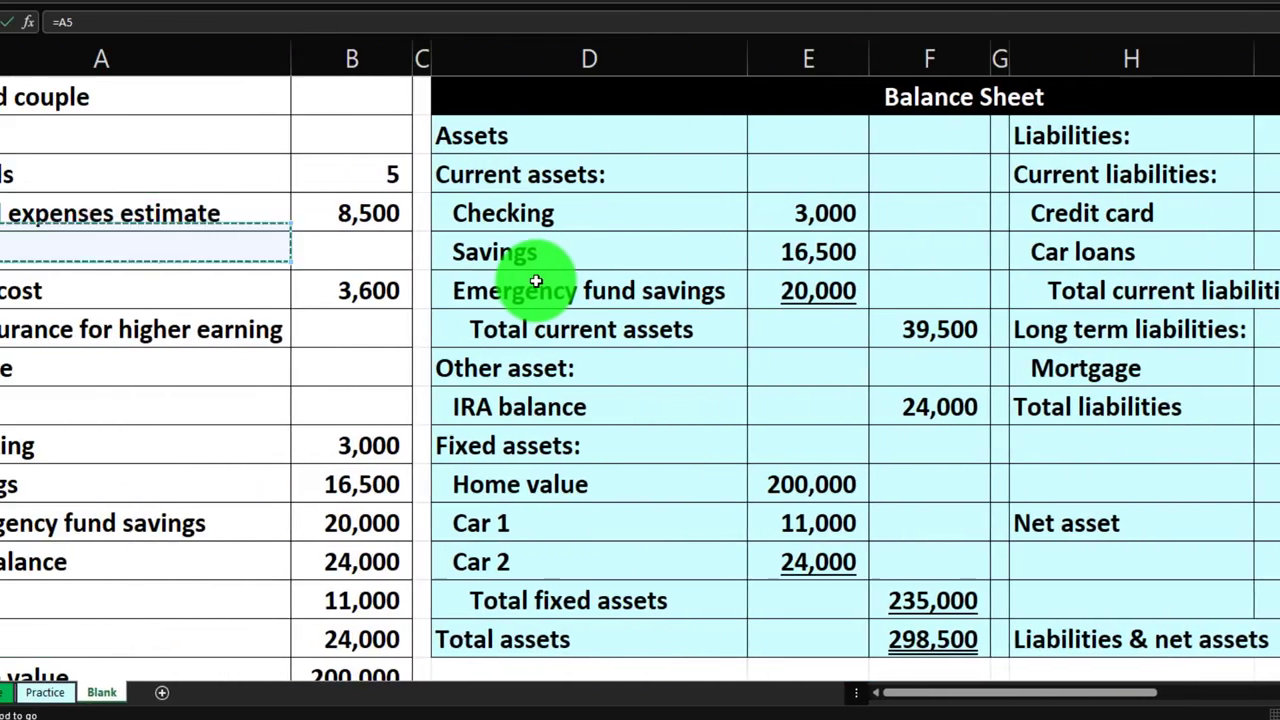
key(Down)
key(Down)
key(Down)
key(Down)
key(Down)
key(Down)
key(Down)
key(Down)
key(Down)
key(Down)
key(Down)
key(Down)
key(Down)
key(Down)
key(Down)
key(Down)
key(Down)
key(Down)
key(Down)
key(Down)
key(Down)
key(Down)
key(Down)
key(Down)
key(Down)
key(Down)
key(Down)
key(Down)
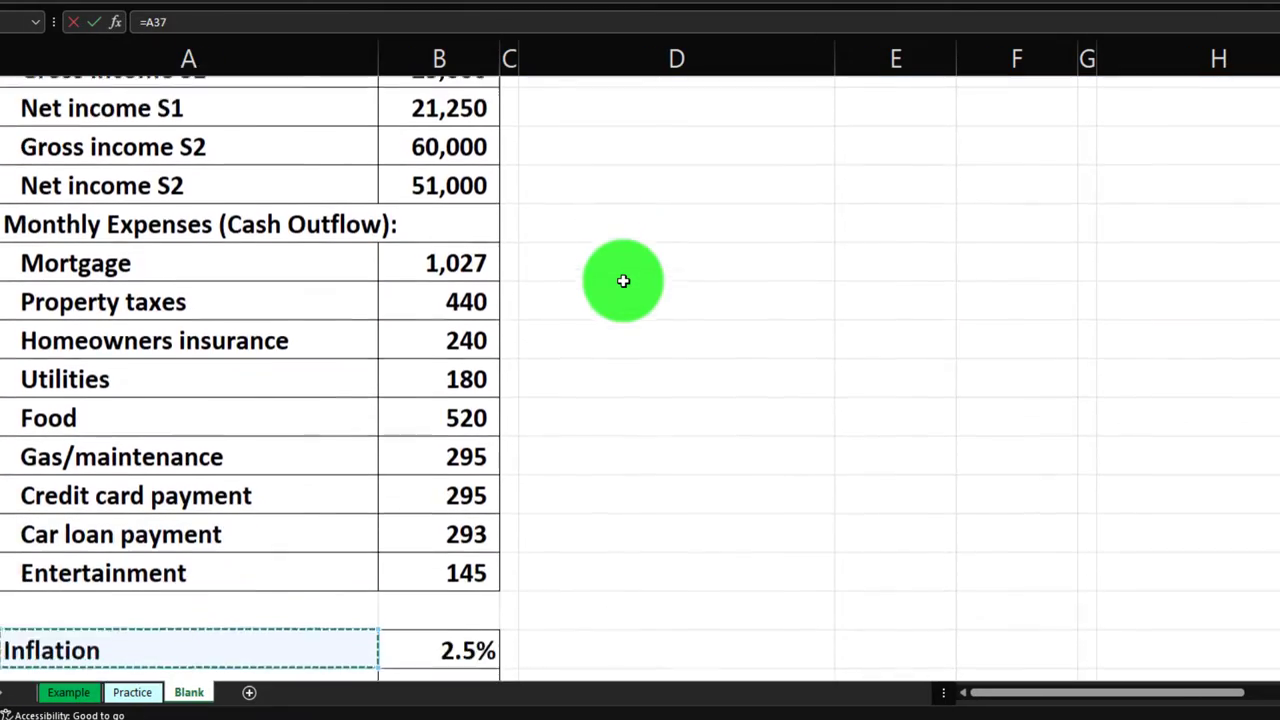
key(Up)
key(Up)
key(Right)
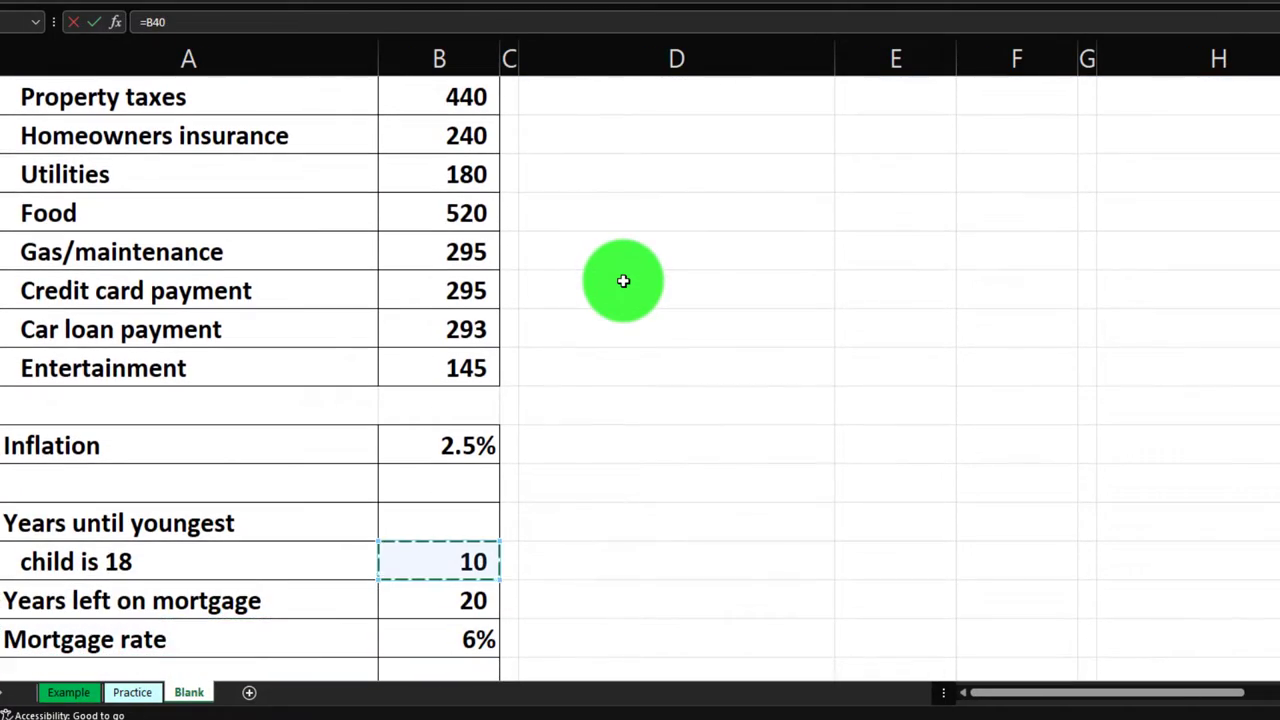
key(Escape)
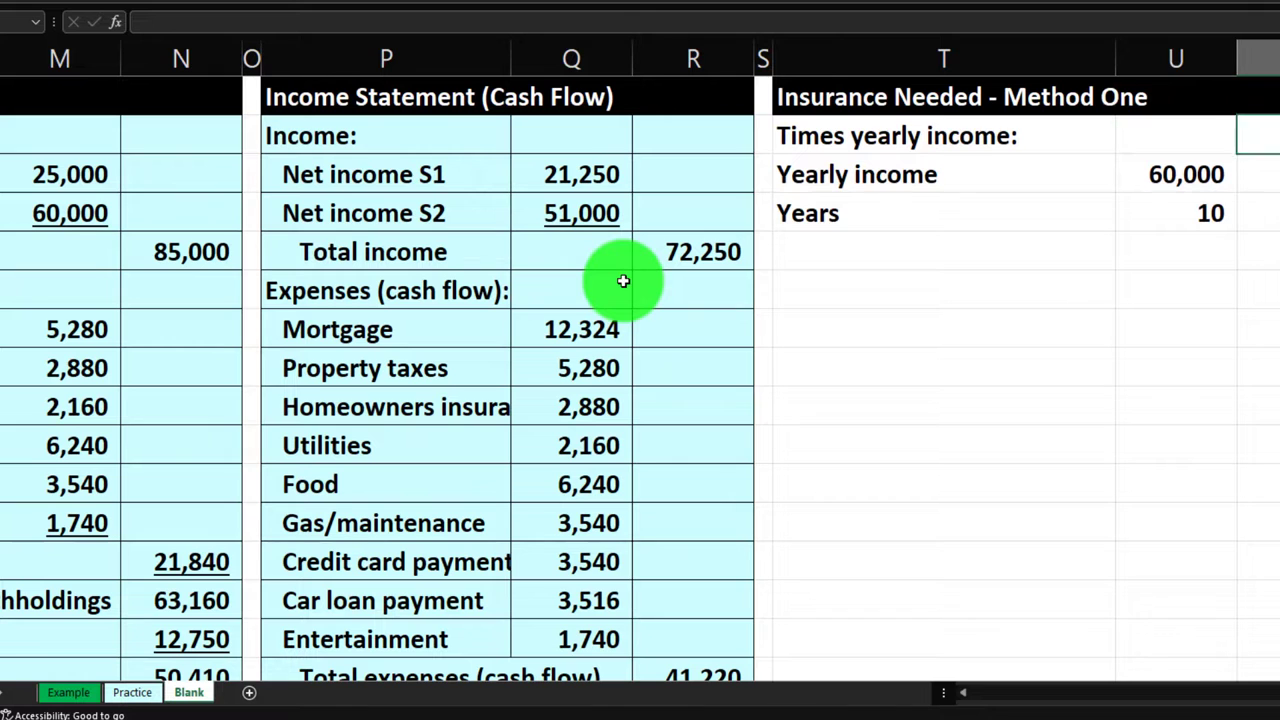
Underline the years value in U4.
key(Left)
key(Down)
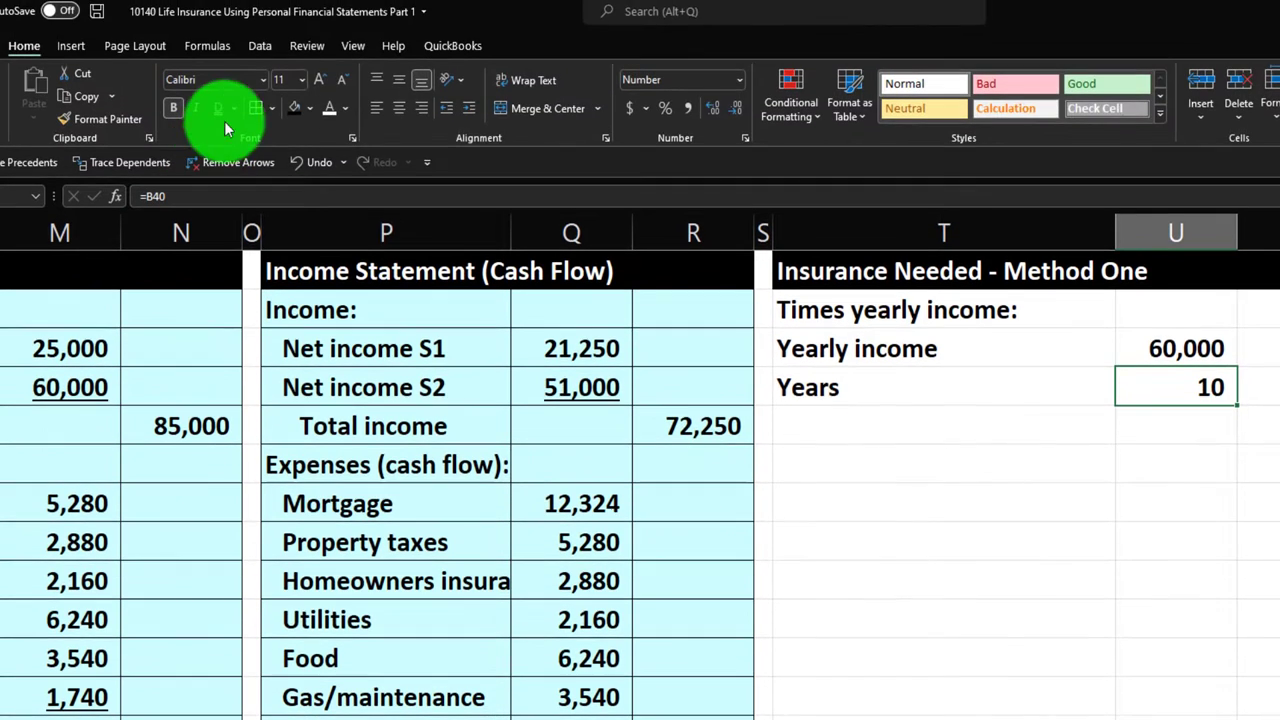
click(234, 108)
click(240, 136)
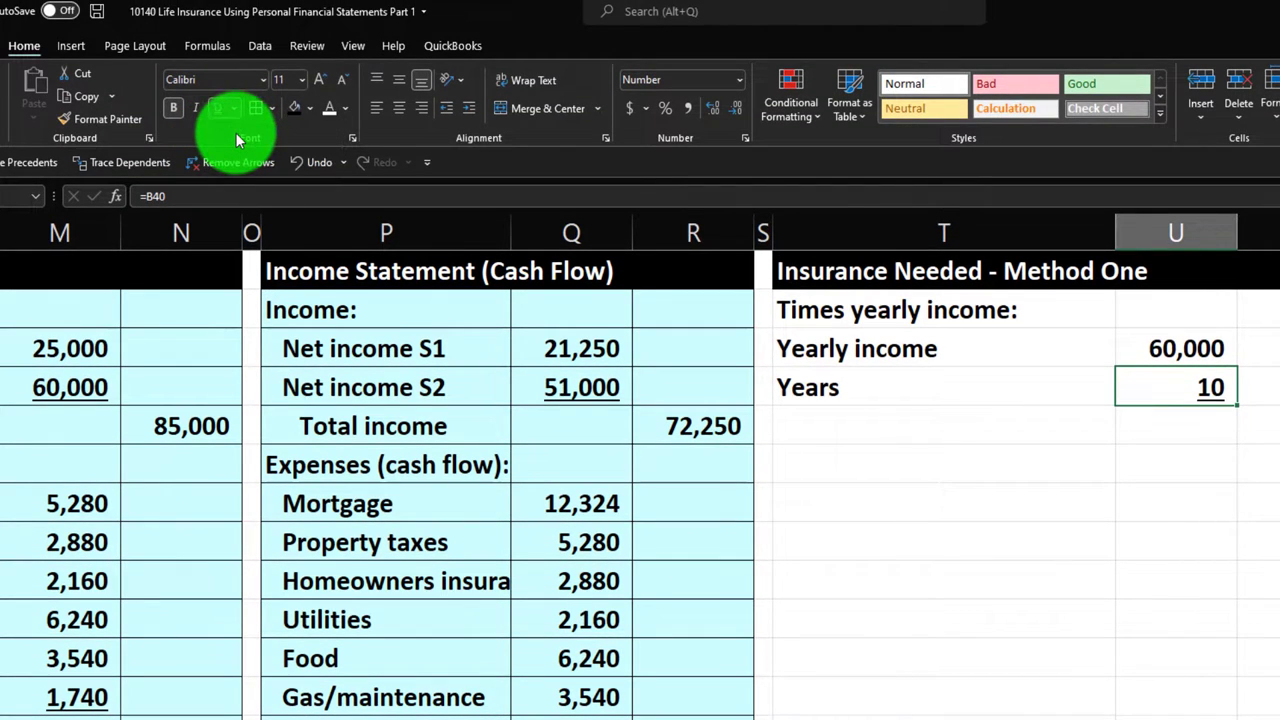
Multiply yearly income by years in V5 with the formula =U3*U4.
key(Down)
key(Right)
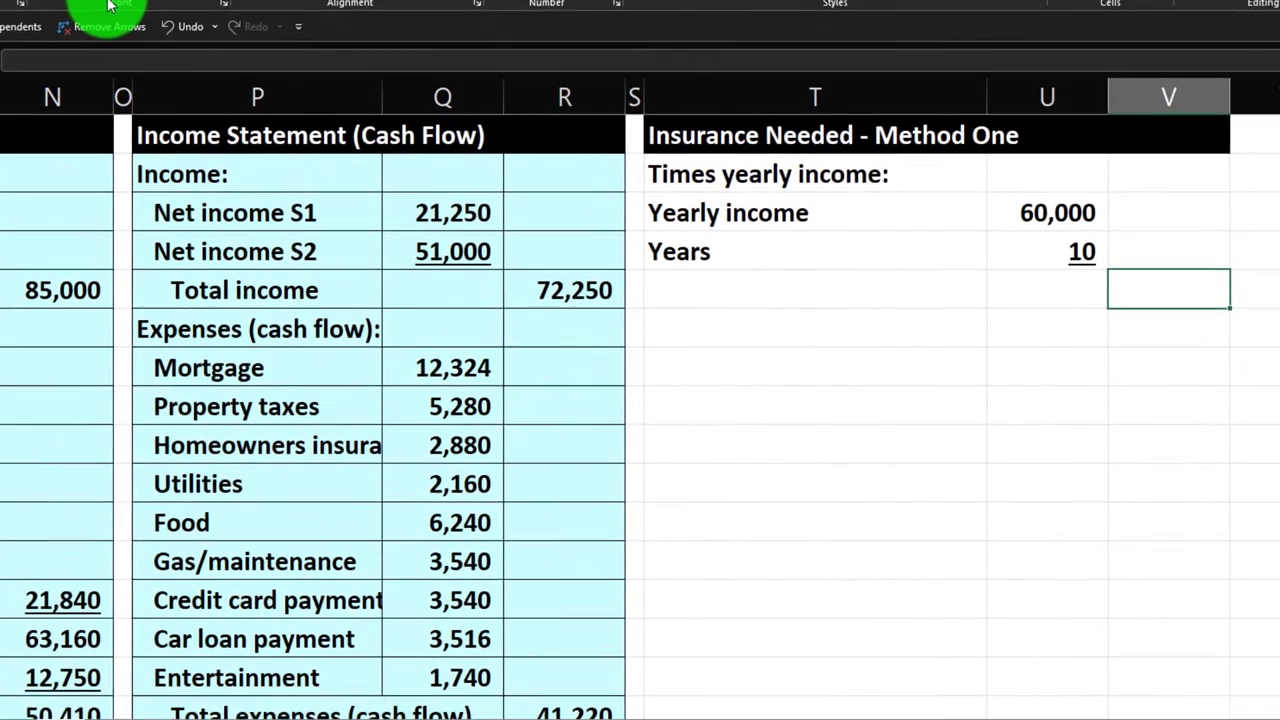
text(=)
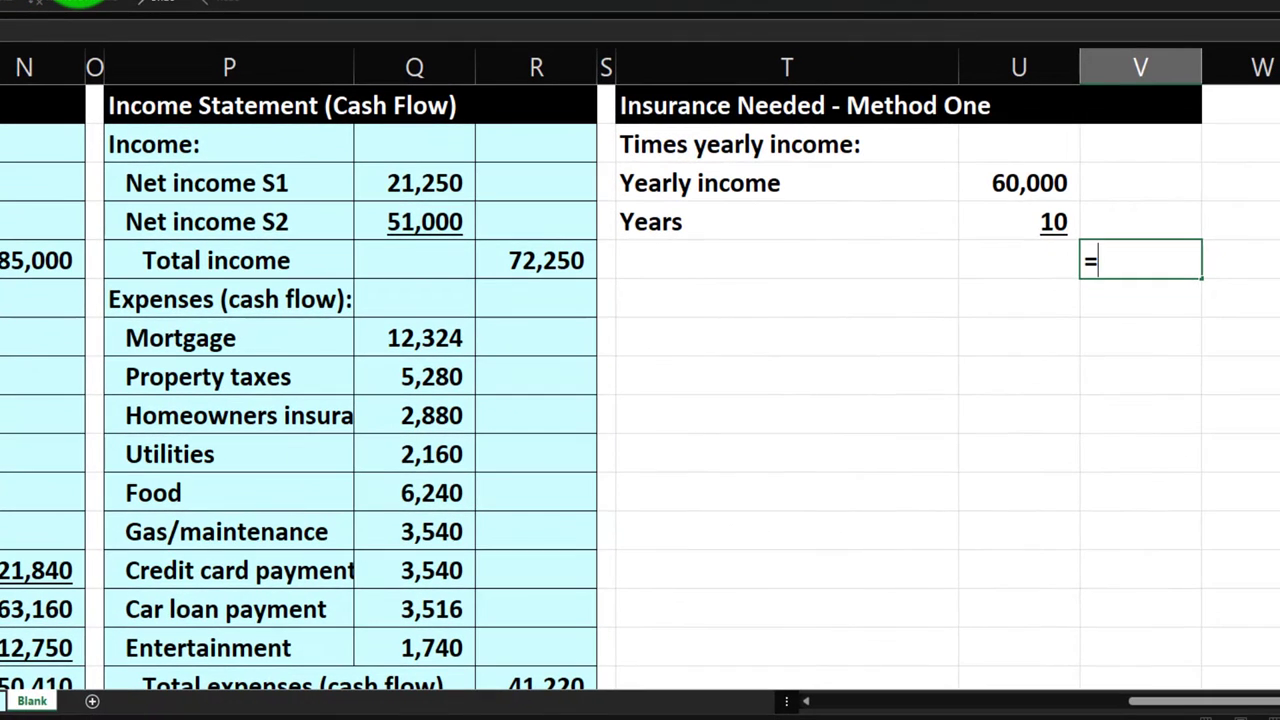
key(Left)
key(Up)
key(Up)
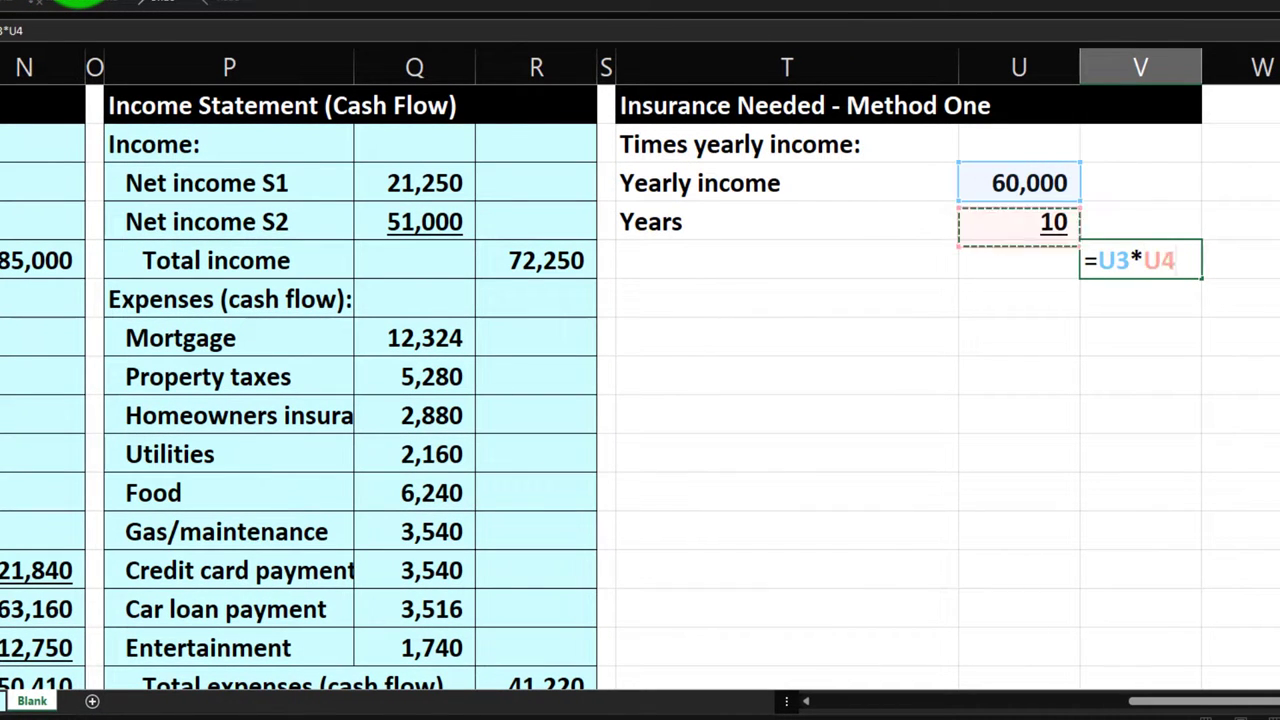
key(Return)
key(Left)
key(Left)
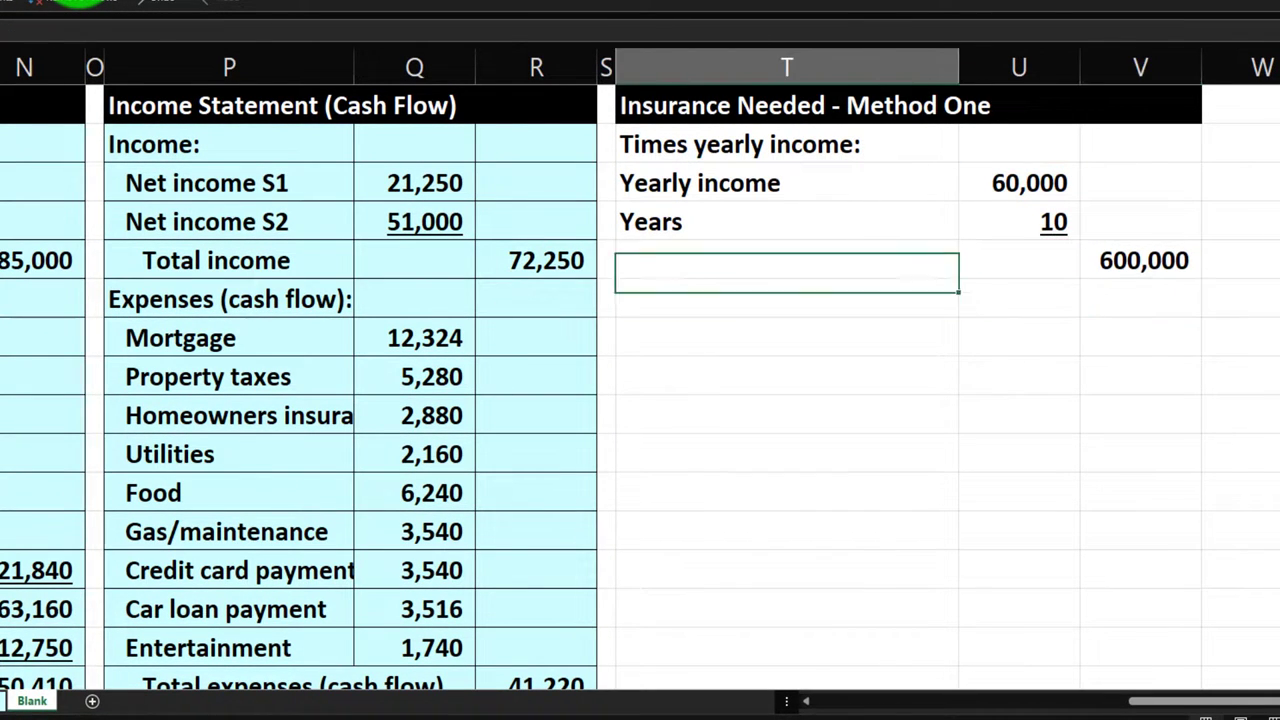
Copy the "Times yearly income:" heading from T2 into T5 and remove the colon from the copy.
key(Up)
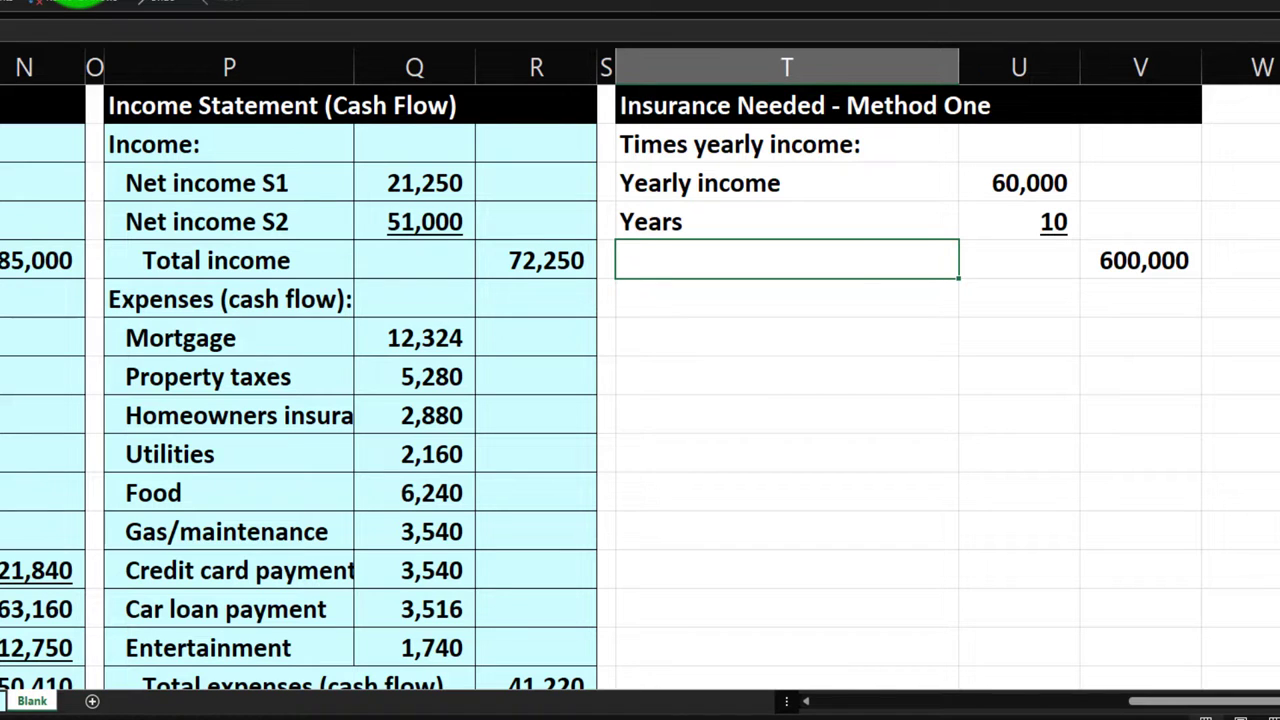
text(T)
key(BackSpace)
key(BackSpace)
click(728, 140)
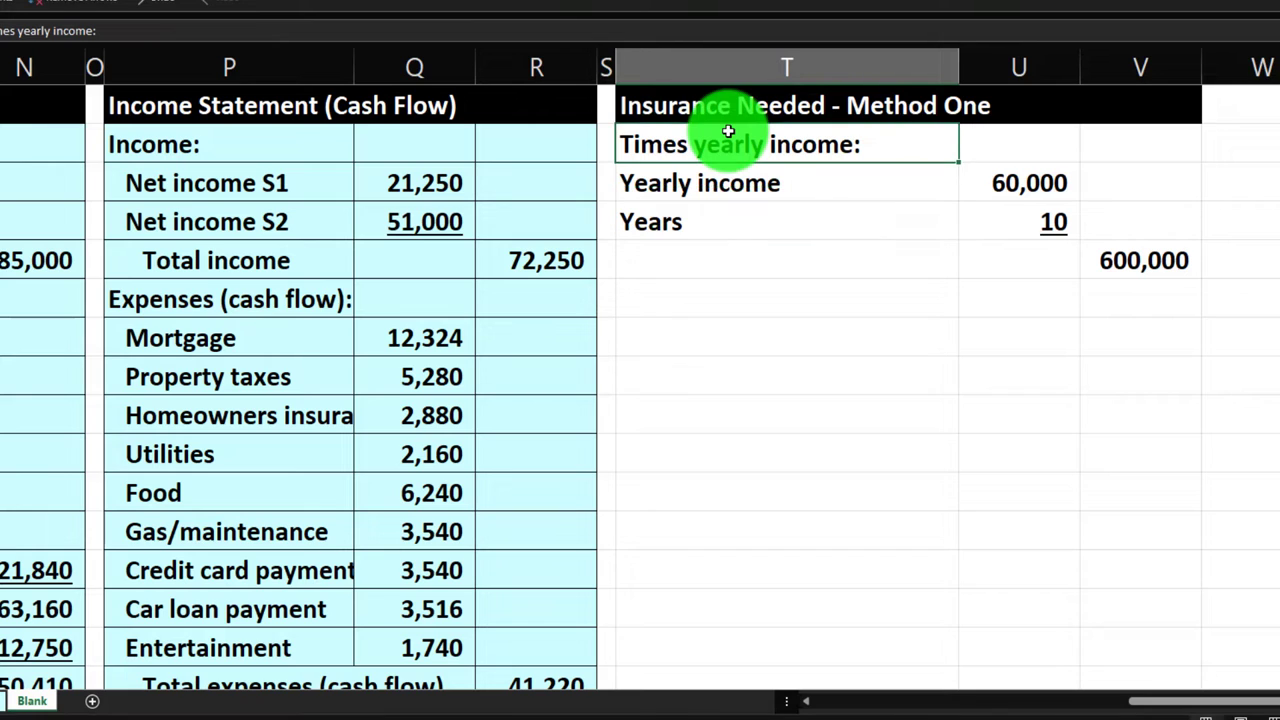
click(697, 257)
key(ctrl+v)
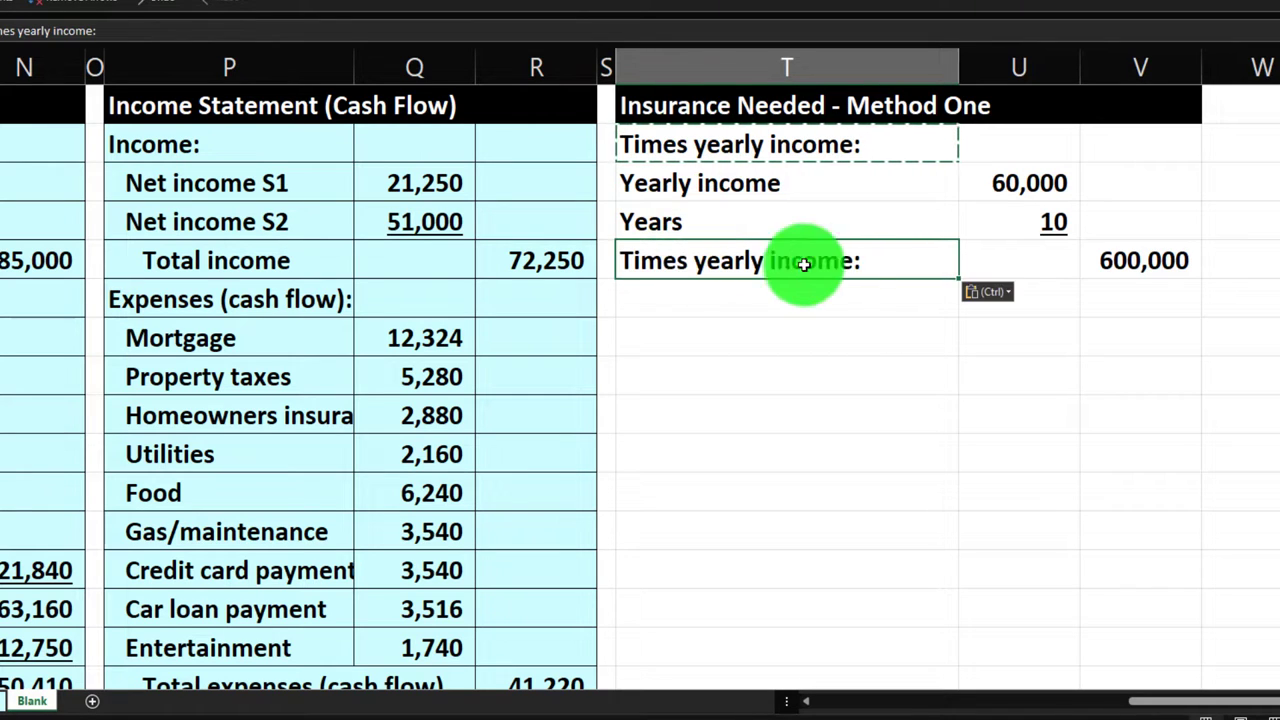
double_click(873, 260)
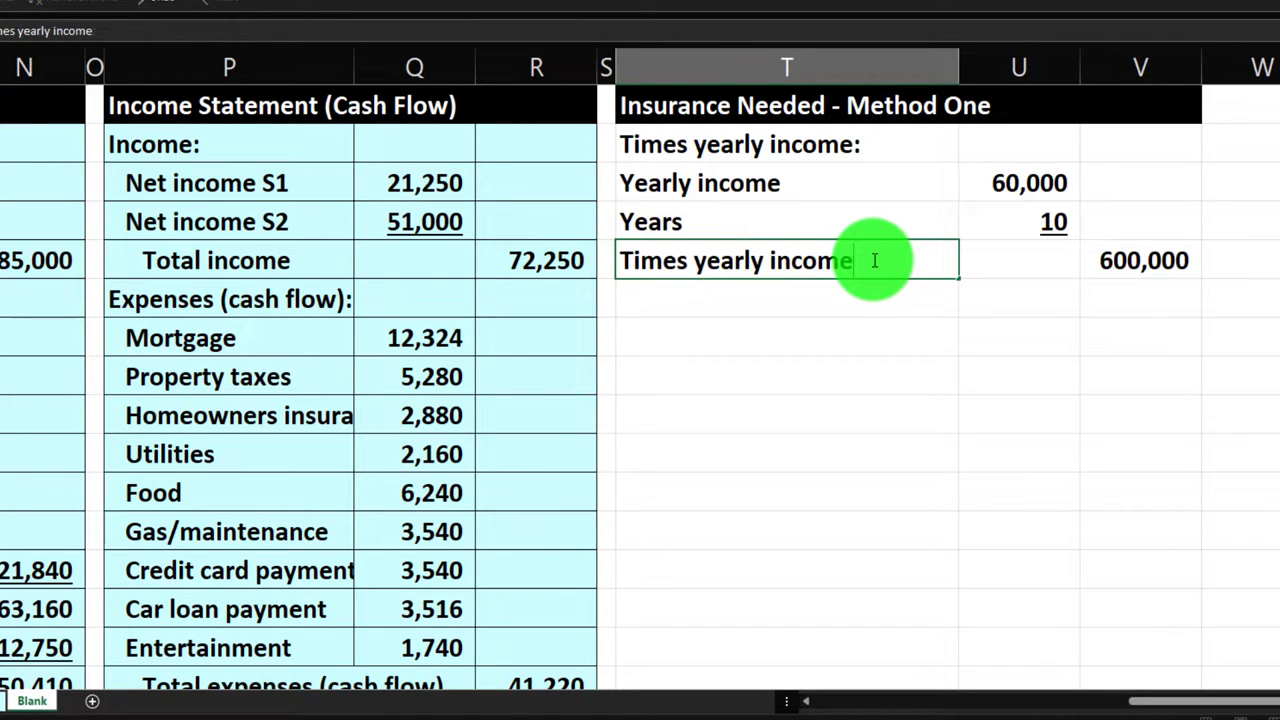
key(Return)
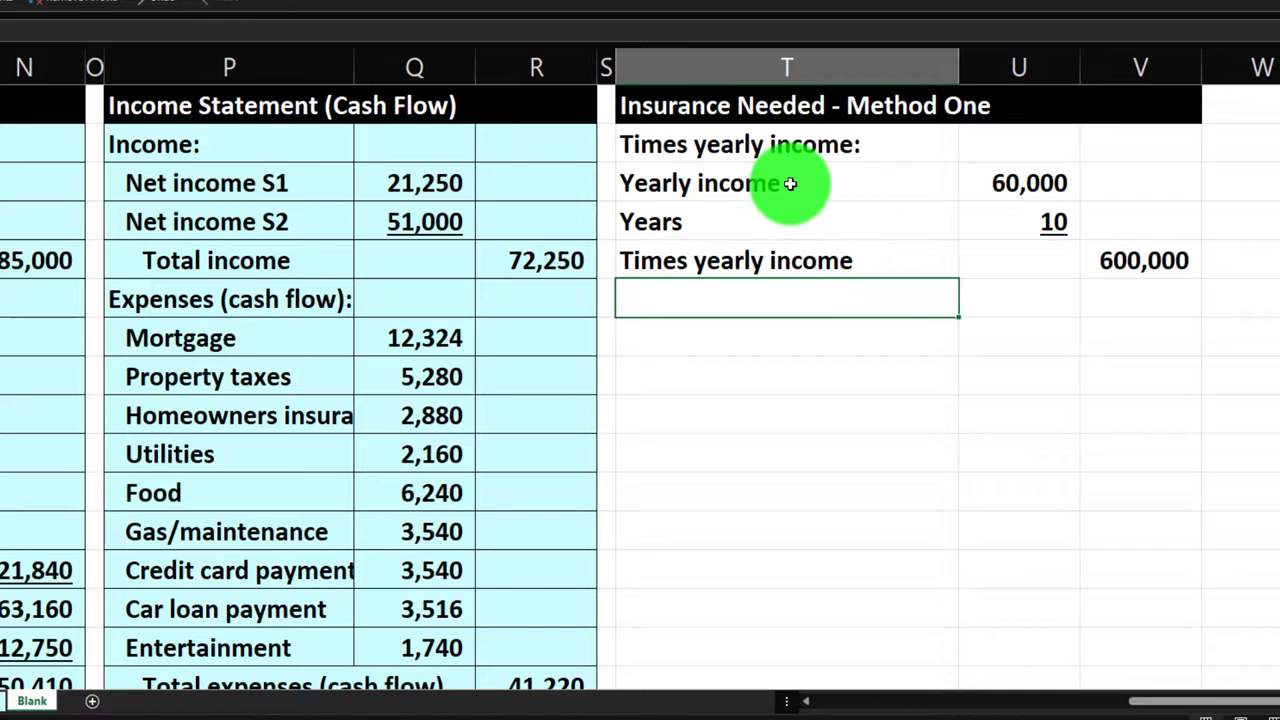
Indent the labels in T3:T5 one level, and indent "Times yearly income" in T5 one level further.
drag(794, 183, 800, 248)
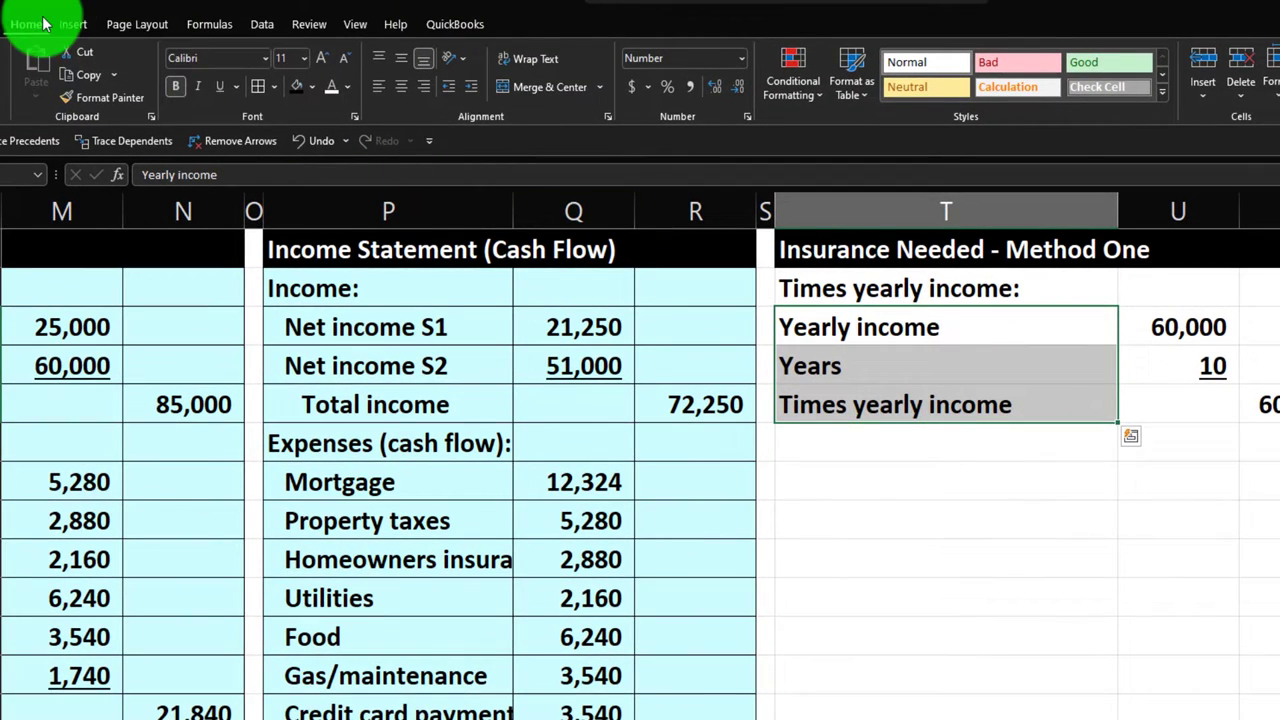
click(472, 87)
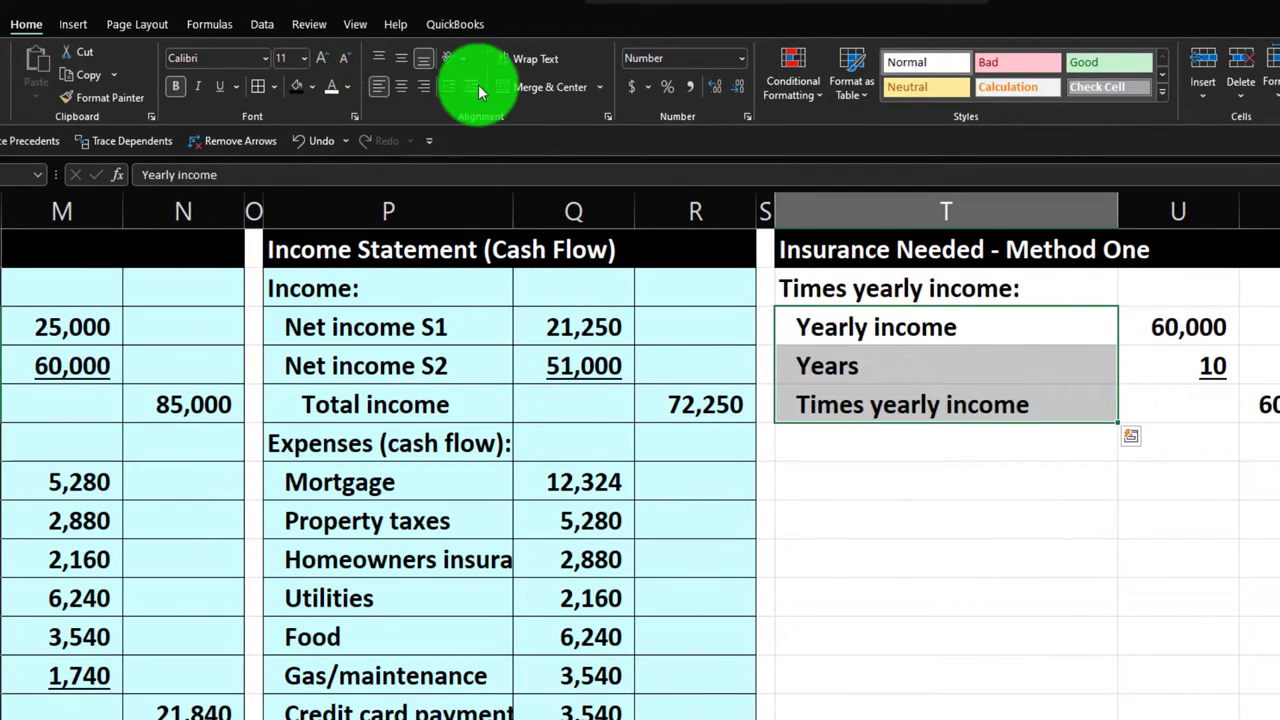
click(847, 405)
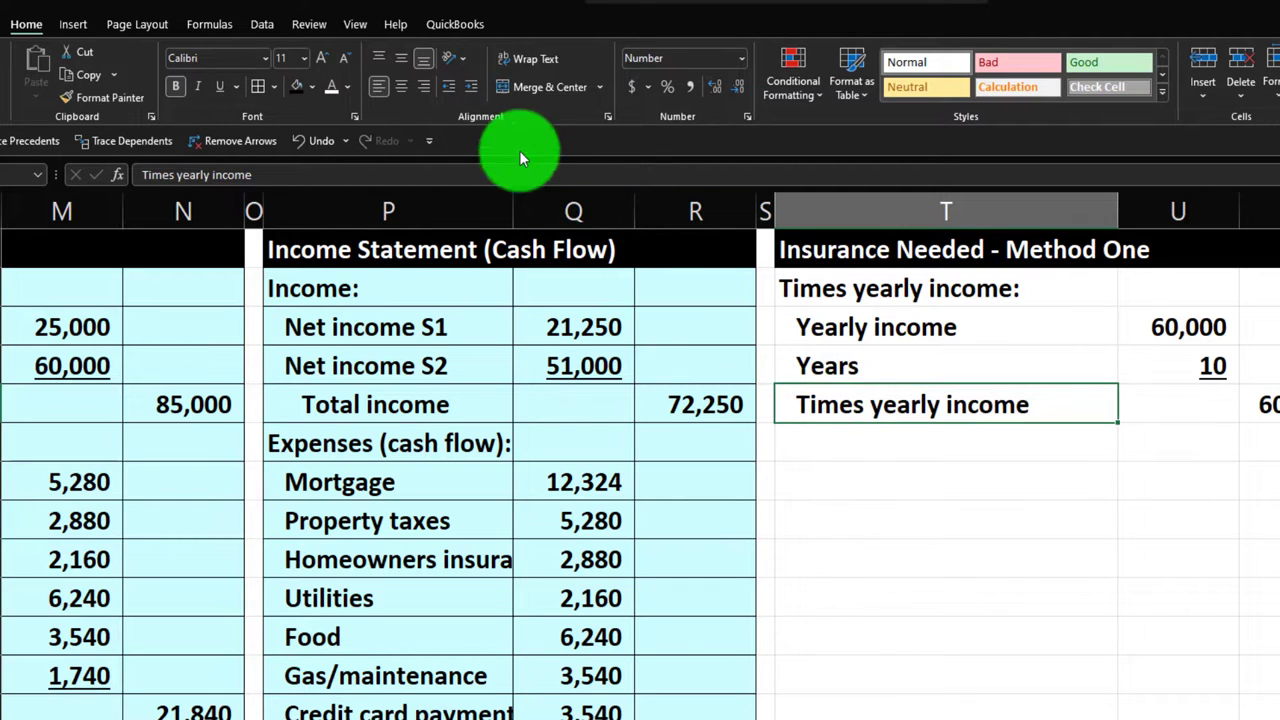
click(472, 93)
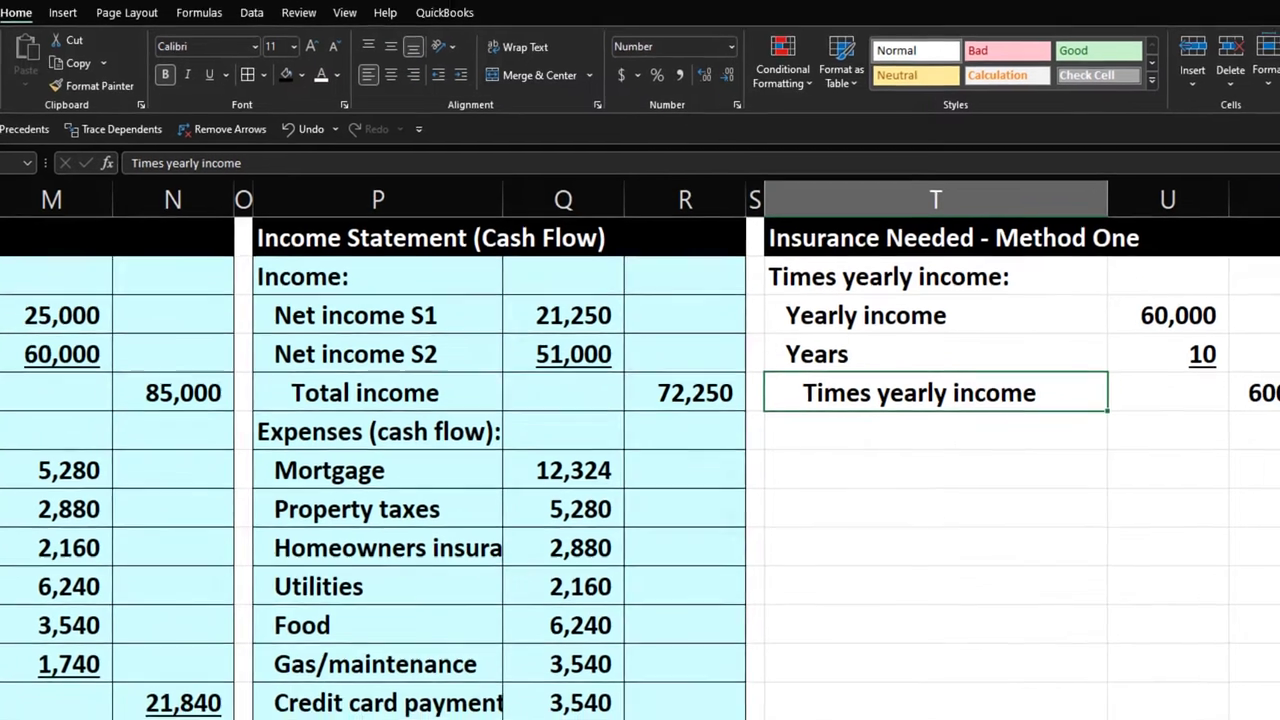
click(1272, 405)
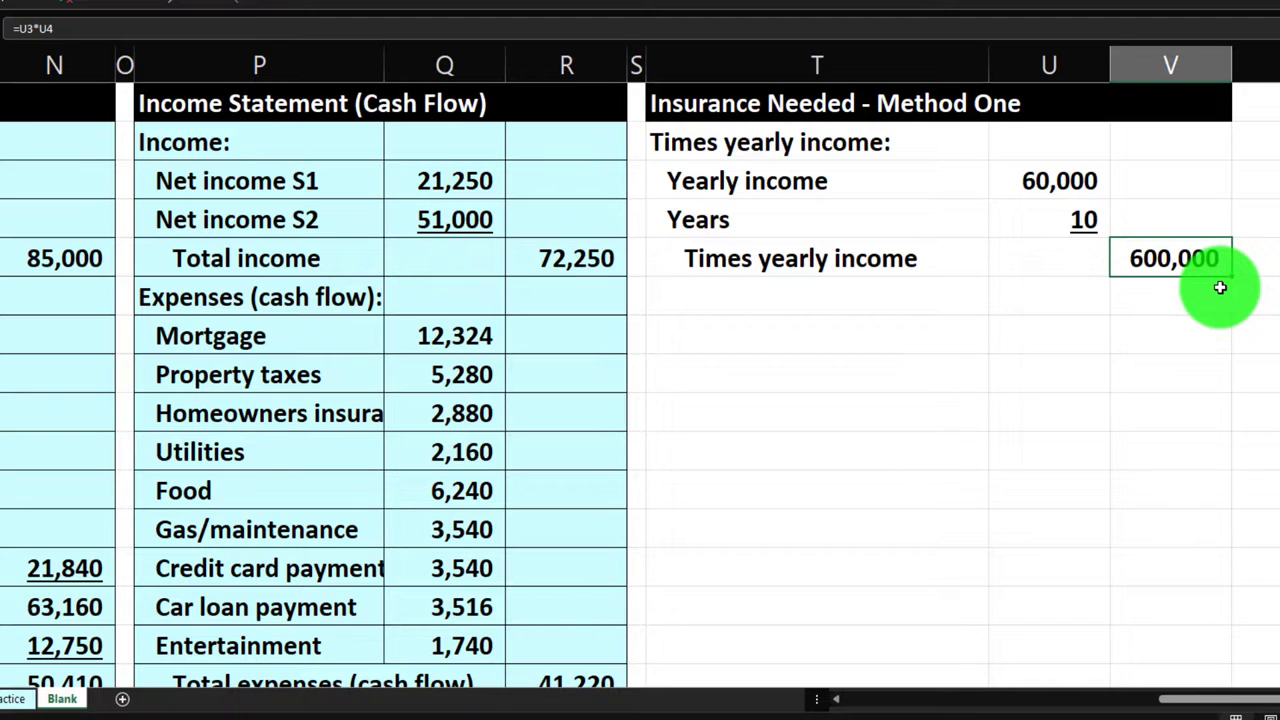
click(1069, 184)
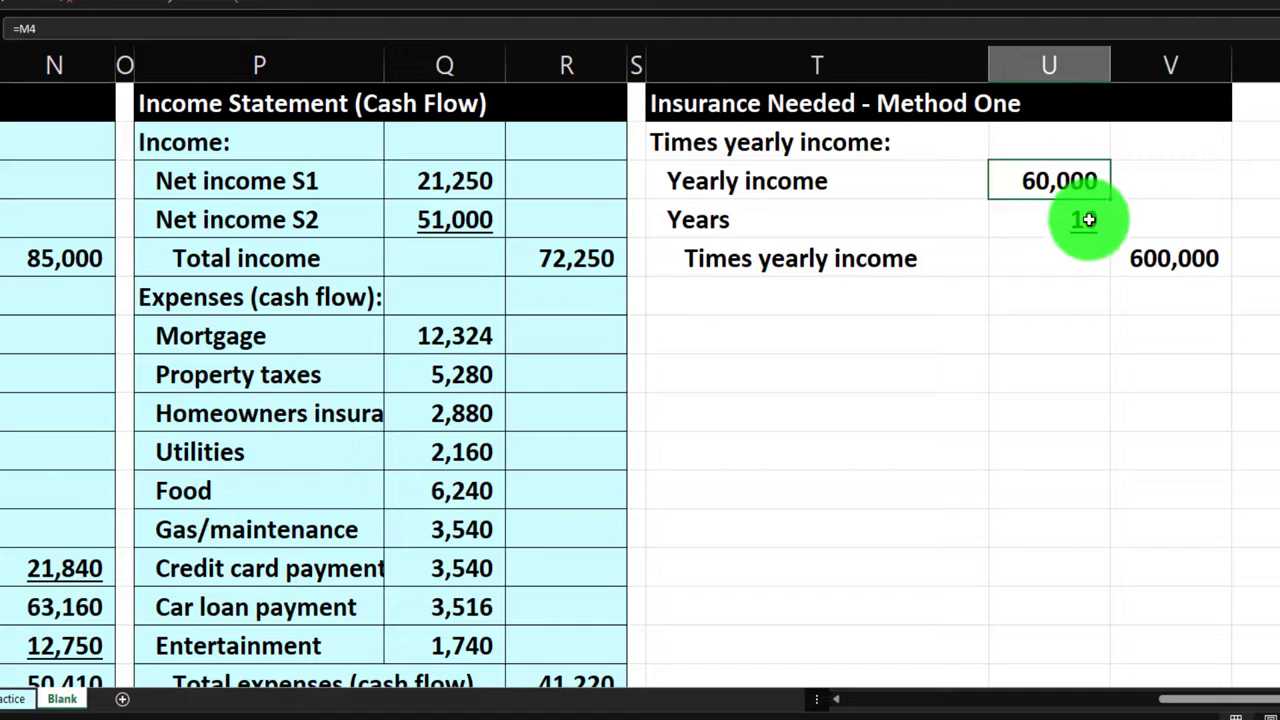
click(1128, 256)
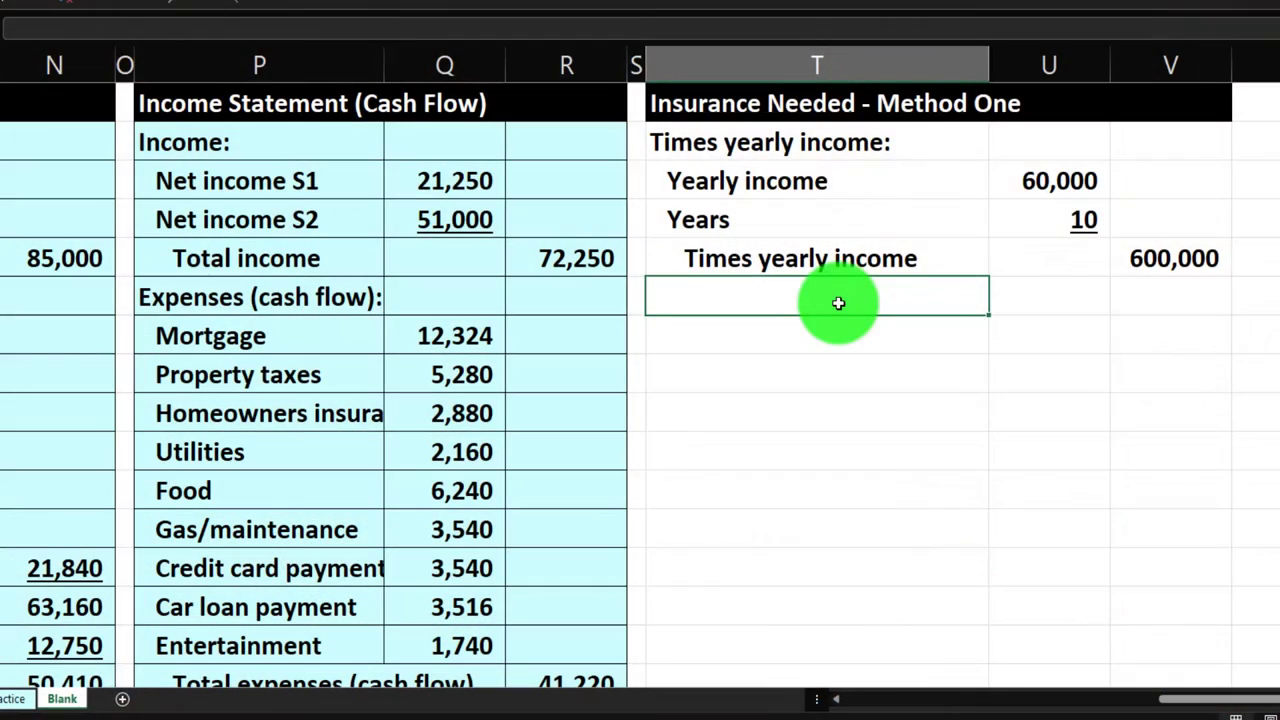
Enter the heading "Estimated costs above daily living costs" in T6, below the Times yearly income row.
text(Estimate)
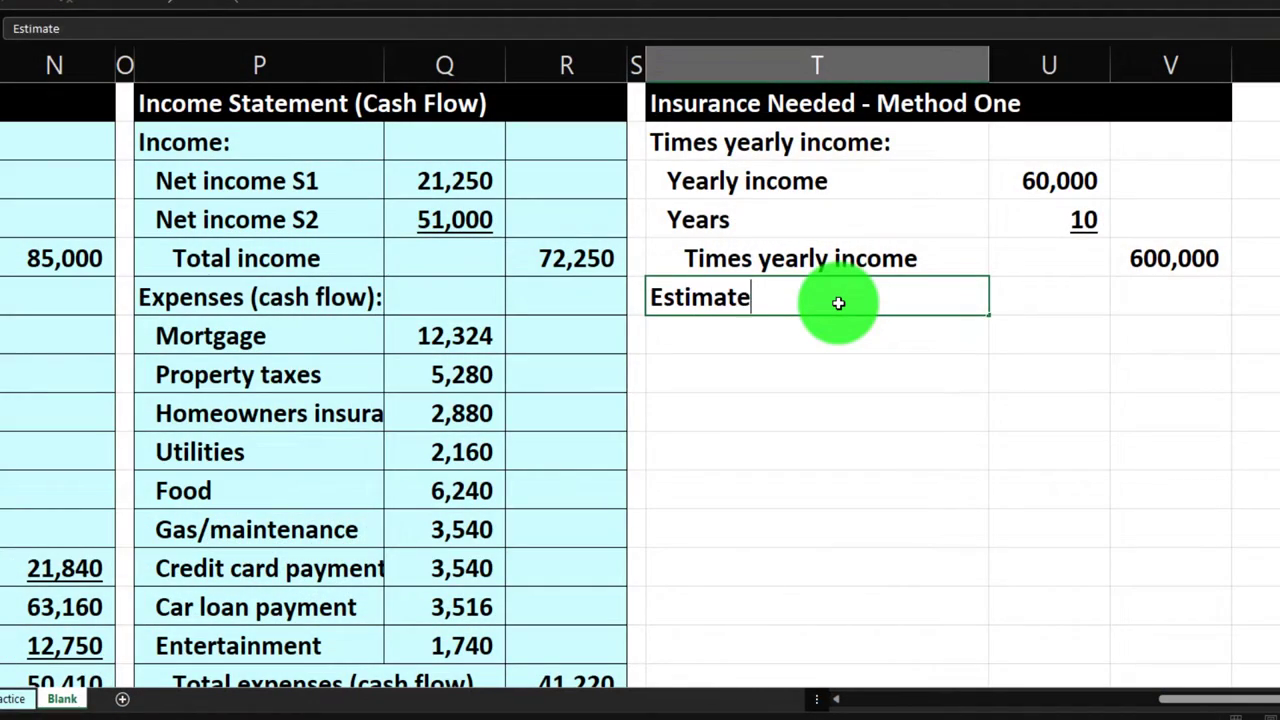
text(d costs a)
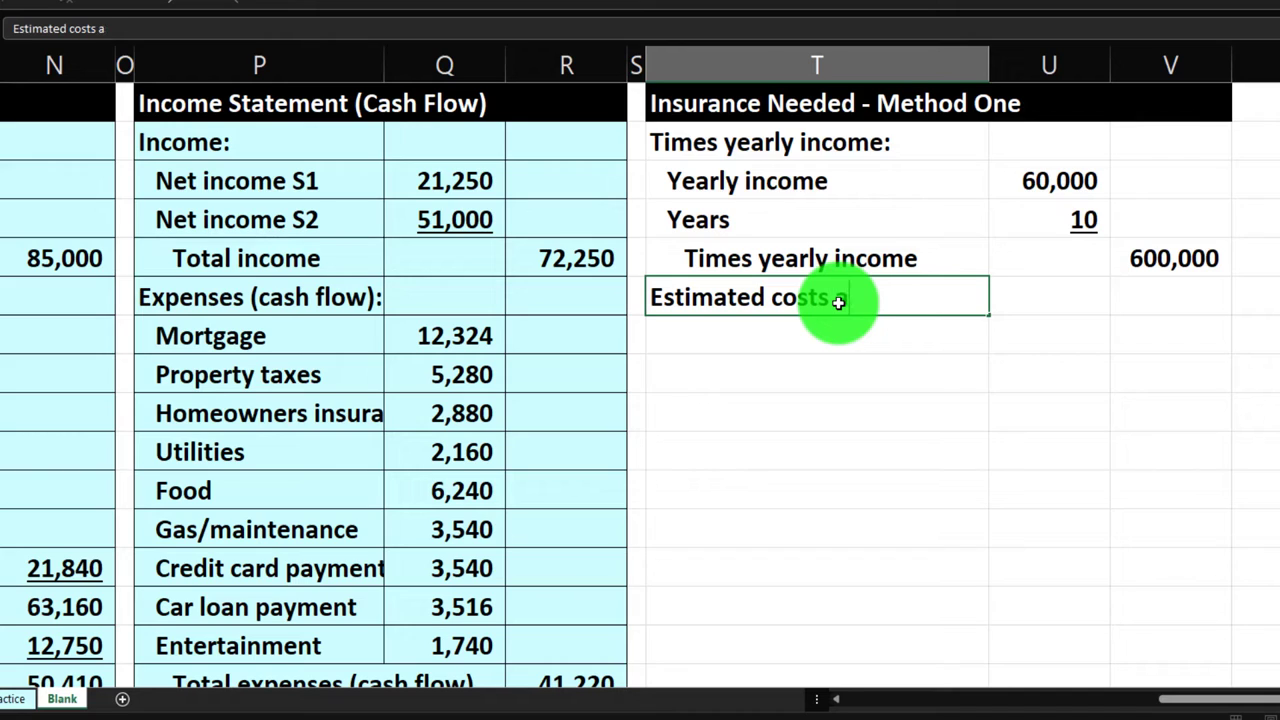
text(bove dail)
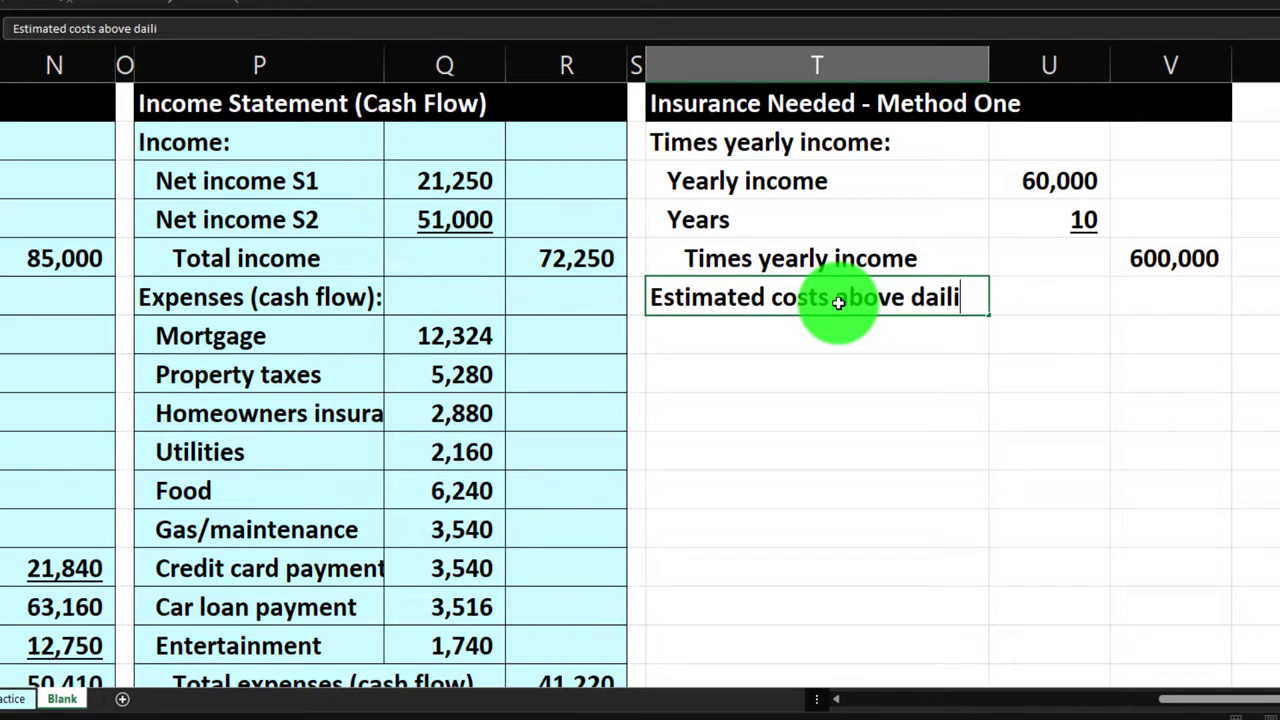
text(y livings)
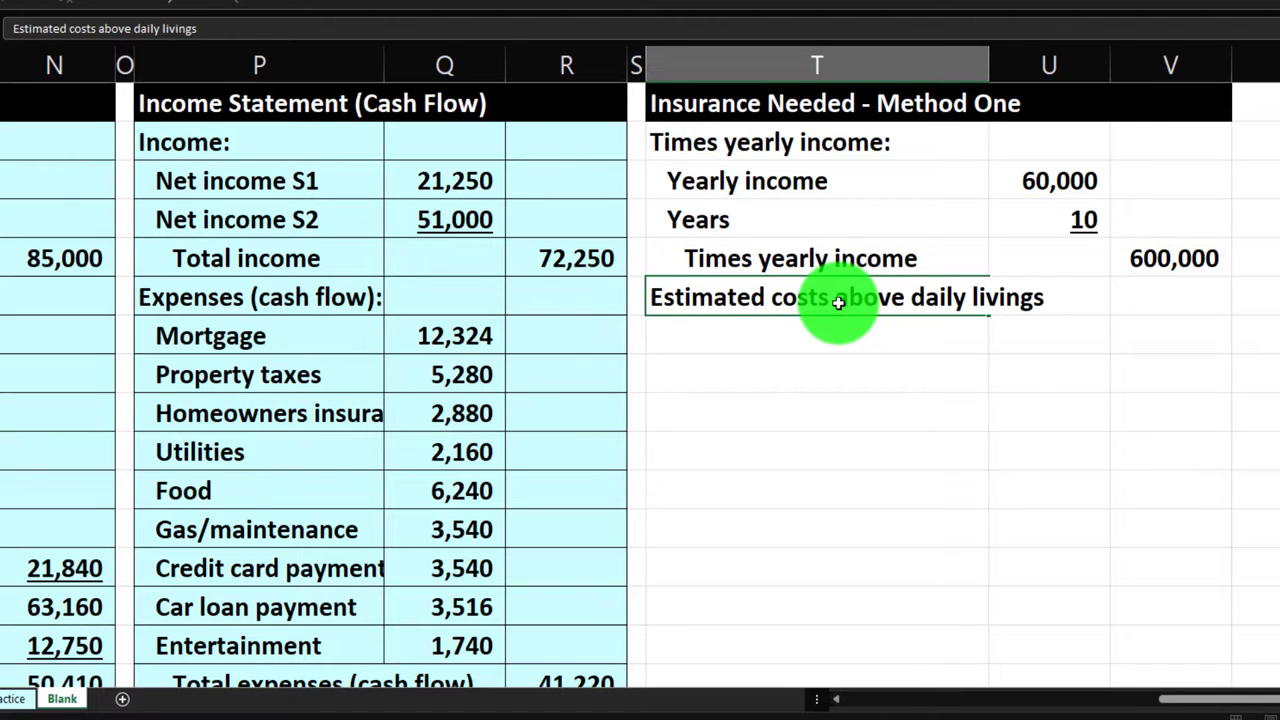
key(BackSpace)
text( costs)
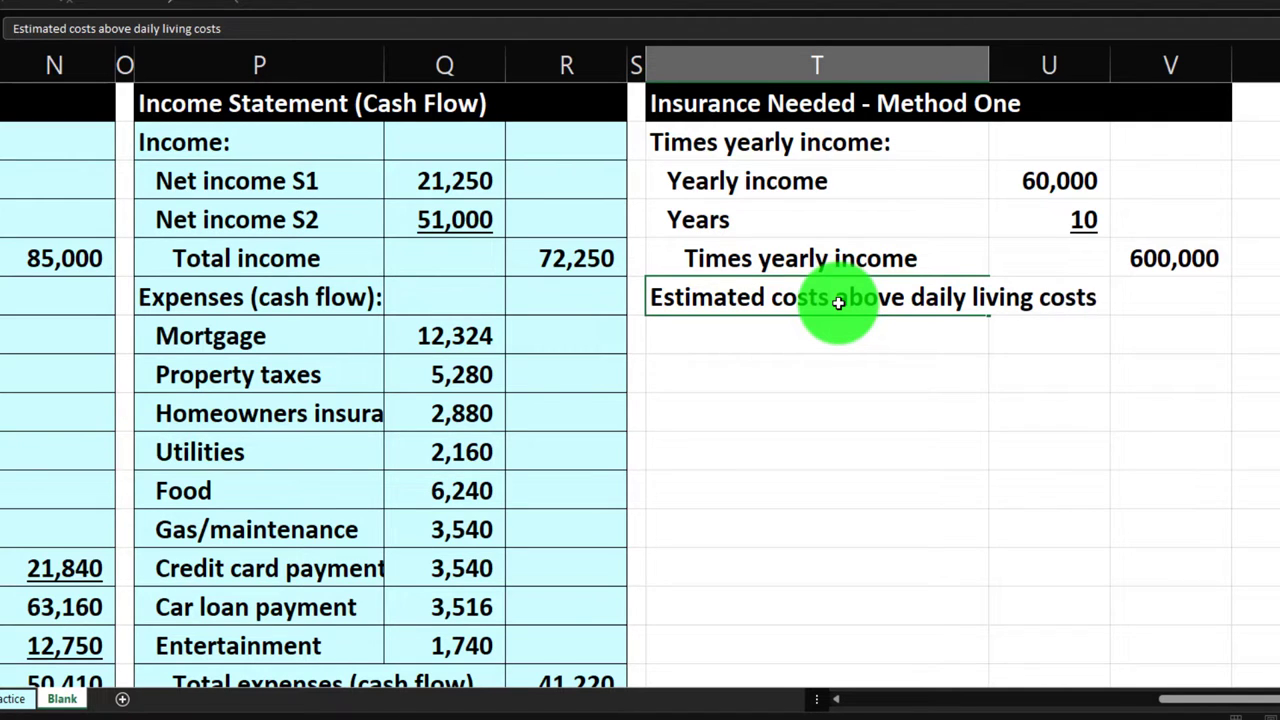
key(Return)
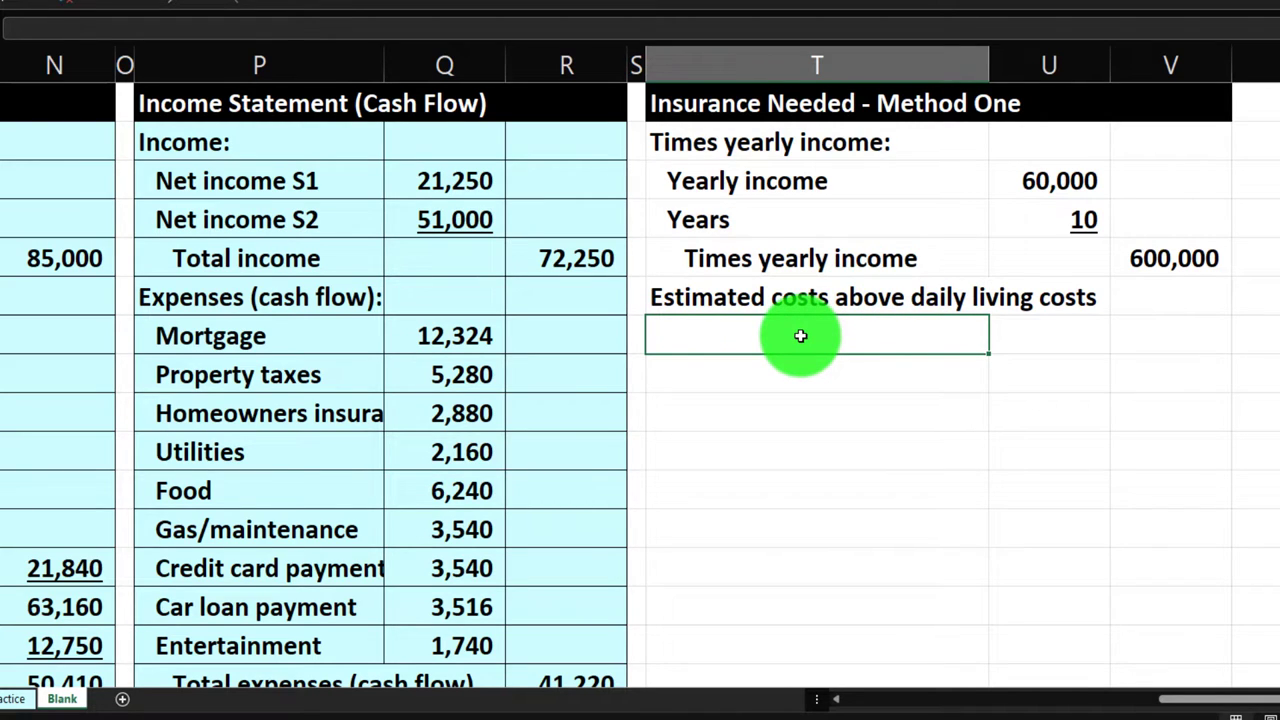
Continue the heading in T7 with the text "For dependents & retirment:".
text(For dep)
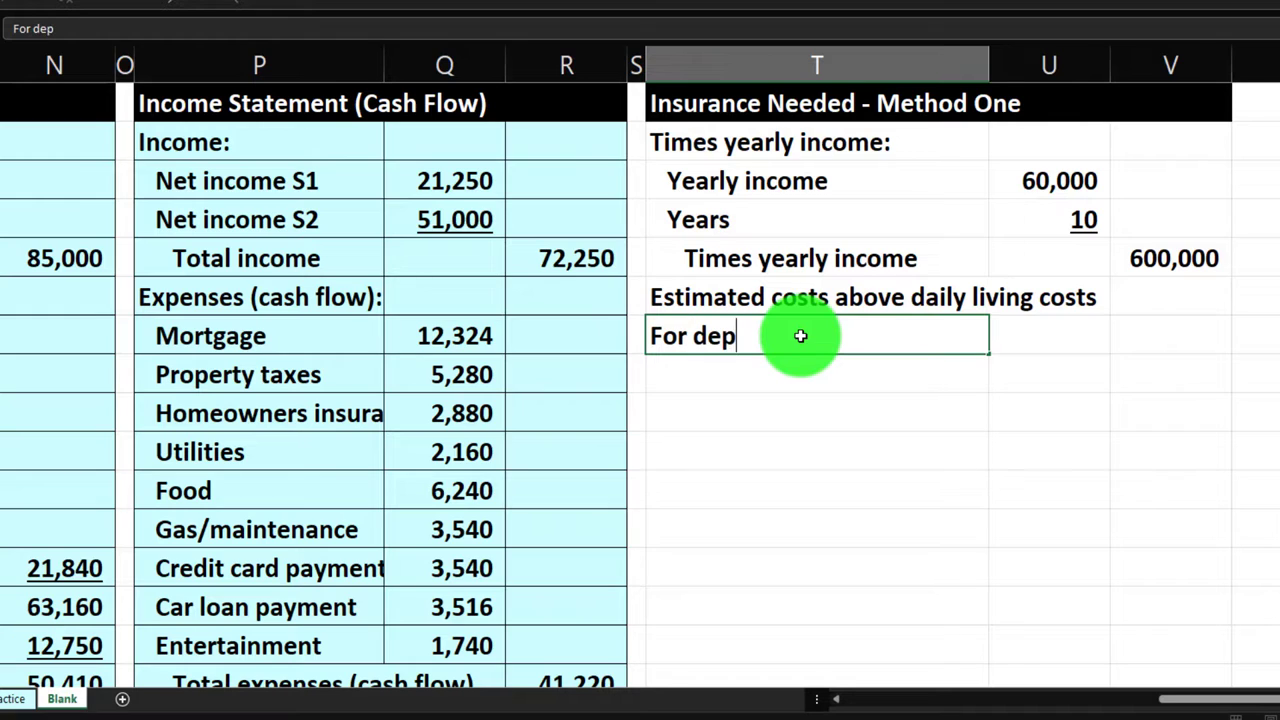
text(endents &)
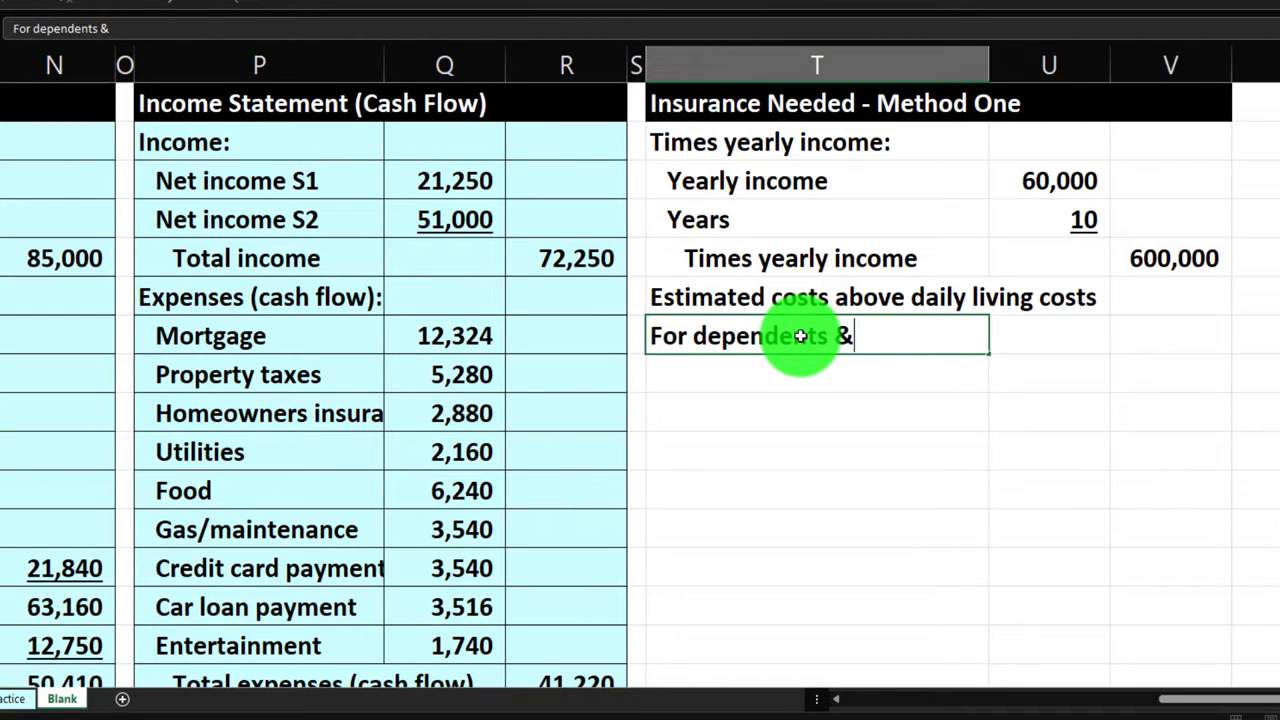
text( retirment)
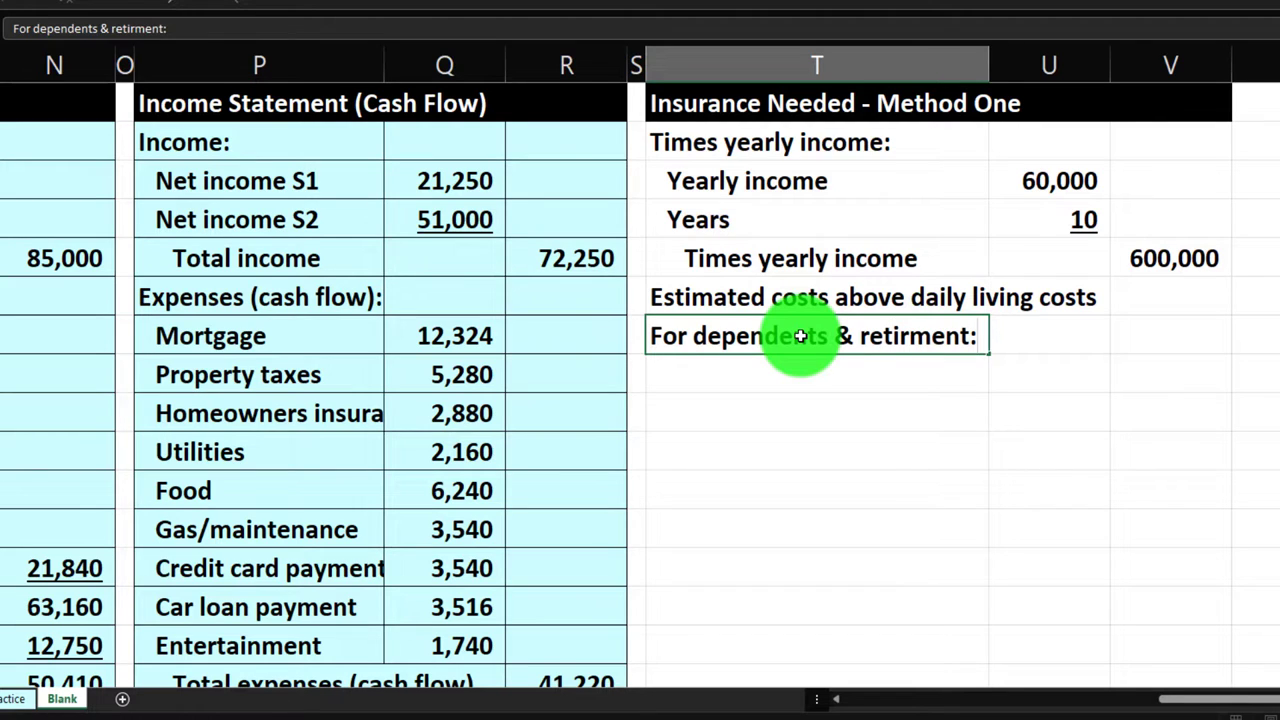
text(:)
key(Return)
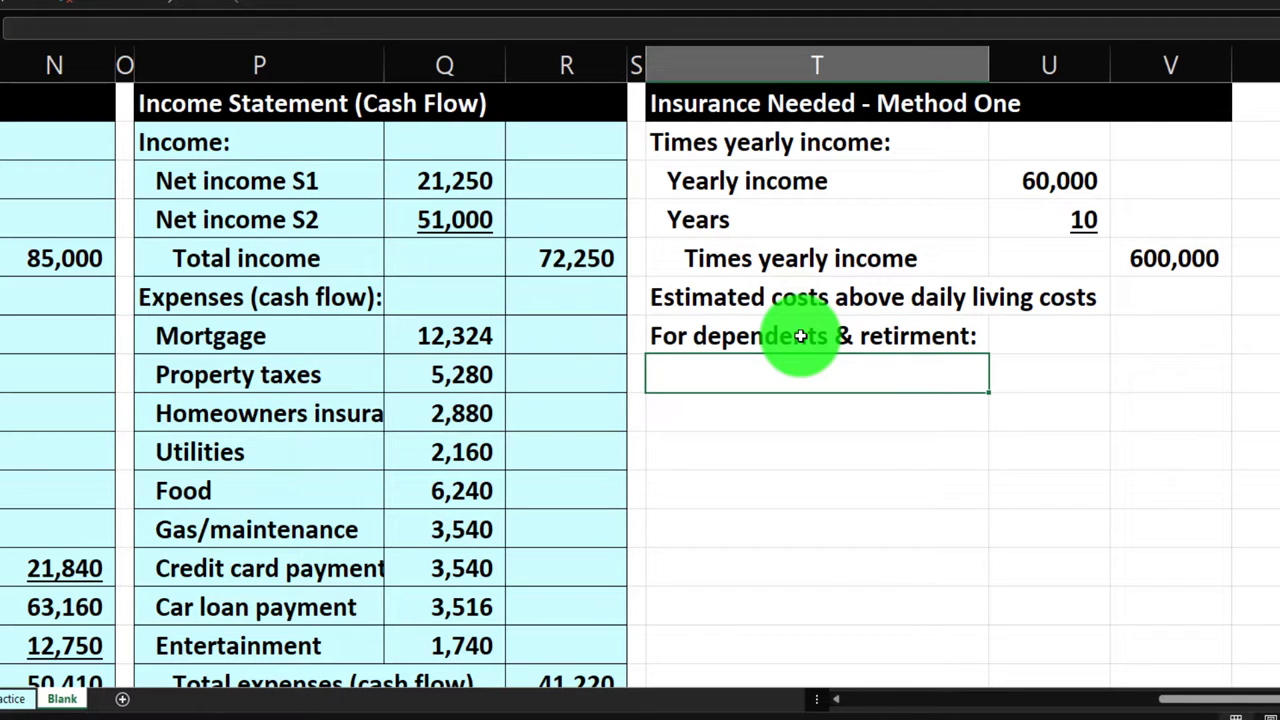
Enter the label "College tuition" in T8, below the dependents heading.
text(Col)
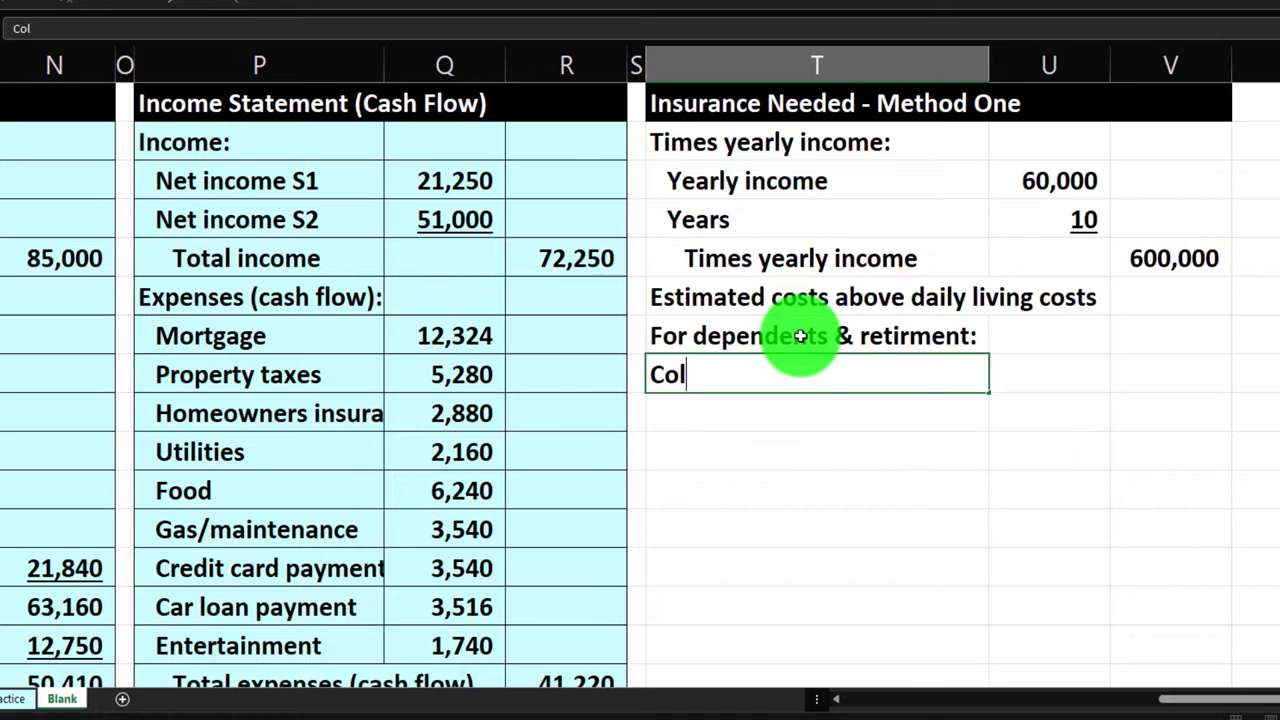
text(lege tuition)
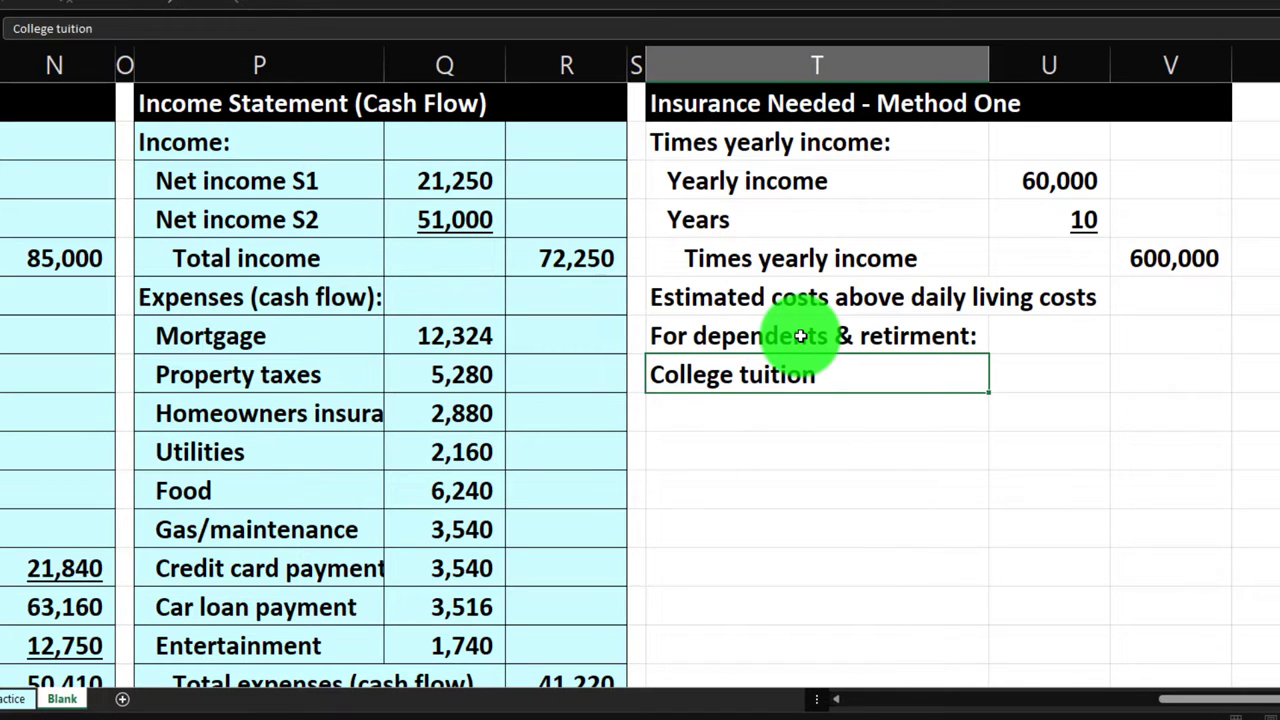
key(Tab)
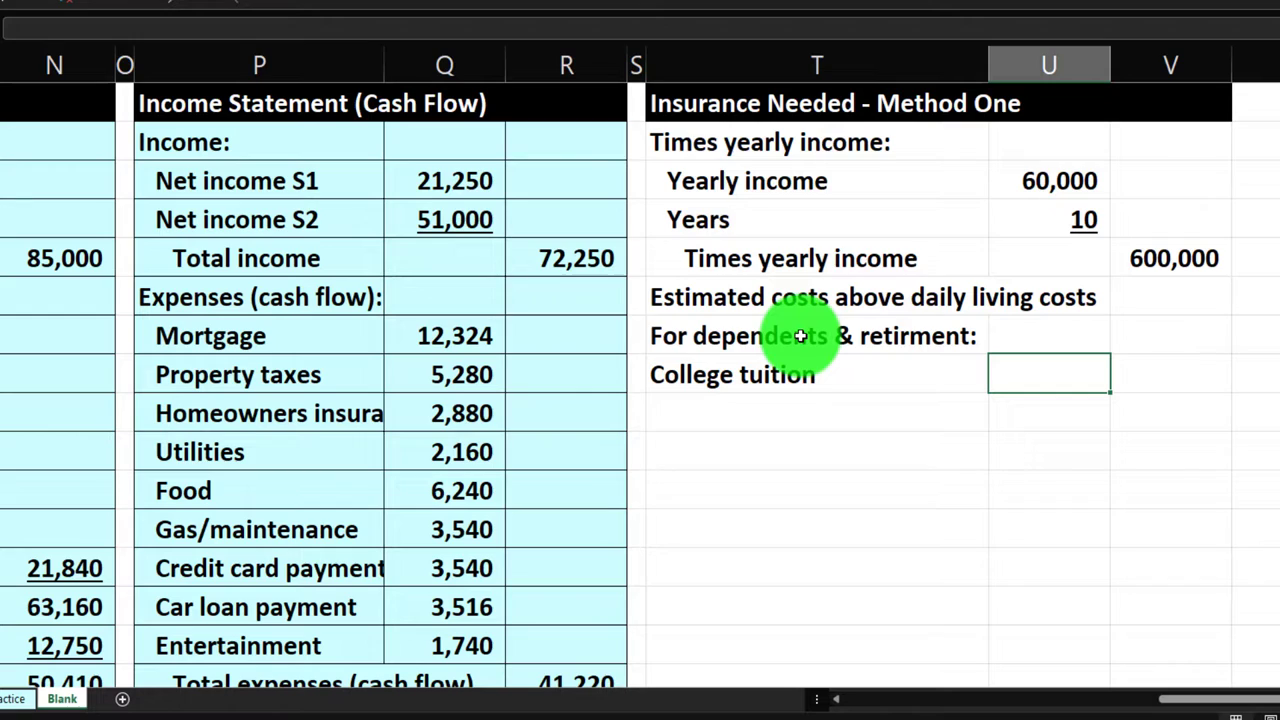
Link the college tuition amount in U8 to the current college costs estimate with the formula =B44.
text(=)
key(ctrl+Left)
key(ctrl+Left)
key(ctrl+Left)
key(ctrl+Left)
key(ctrl+Left)
key(ctrl+Left)
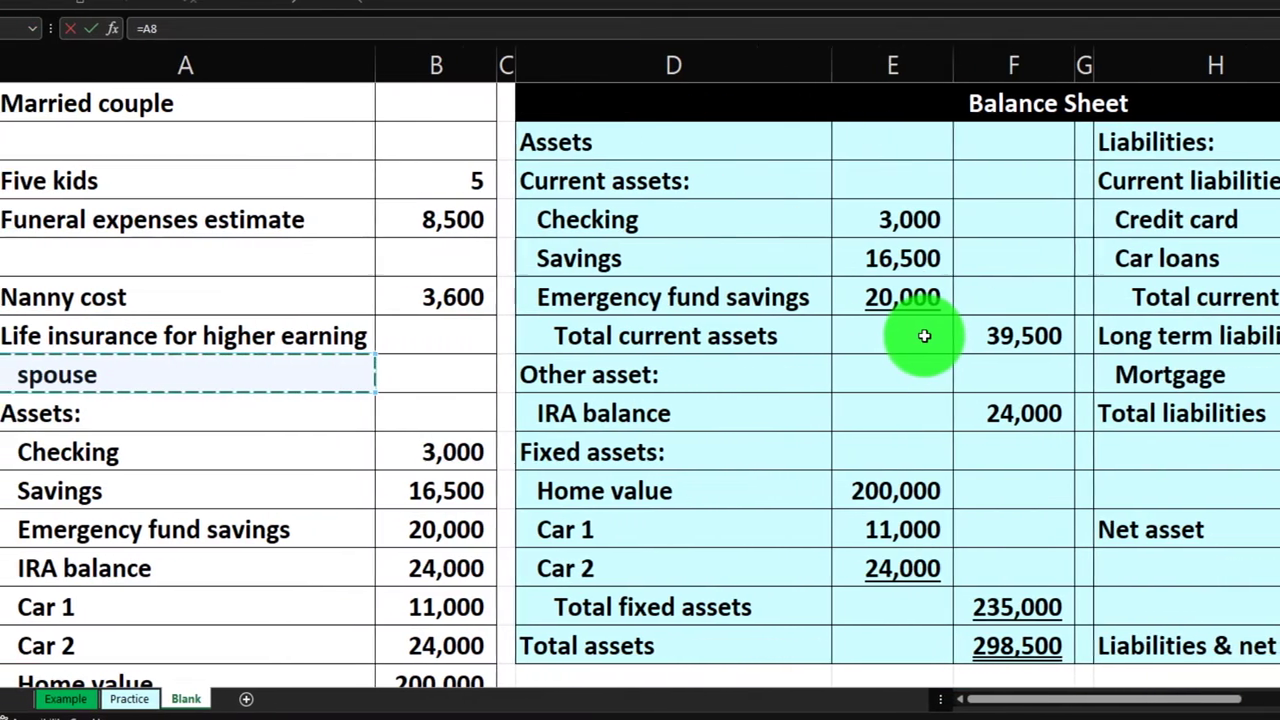
key(Down)
key(Down)
key(Down)
key(Down)
key(Down)
key(Down)
key(Down)
key(Down)
key(Down)
key(Down)
key(Down)
key(Down)
key(Down)
key(Down)
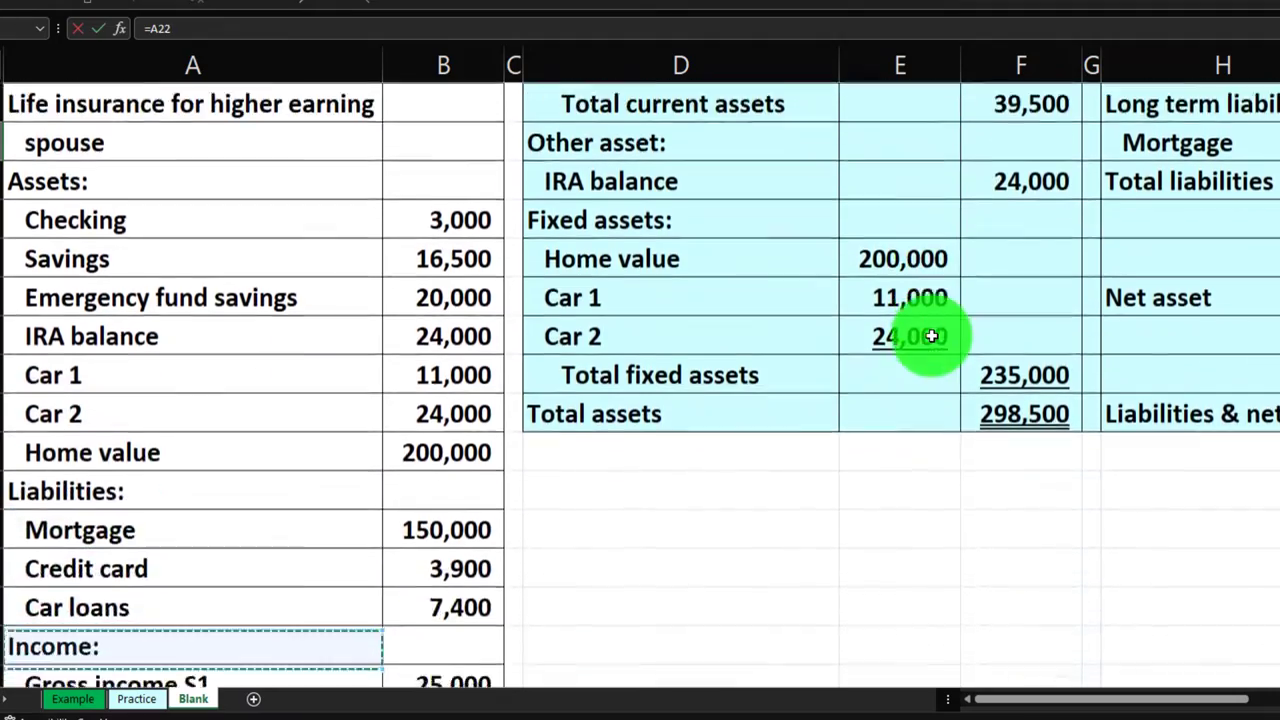
key(Down)
key(Down)
key(Down)
key(Down)
key(Down)
key(Down)
key(Down)
key(Down)
key(Down)
key(Down)
key(Down)
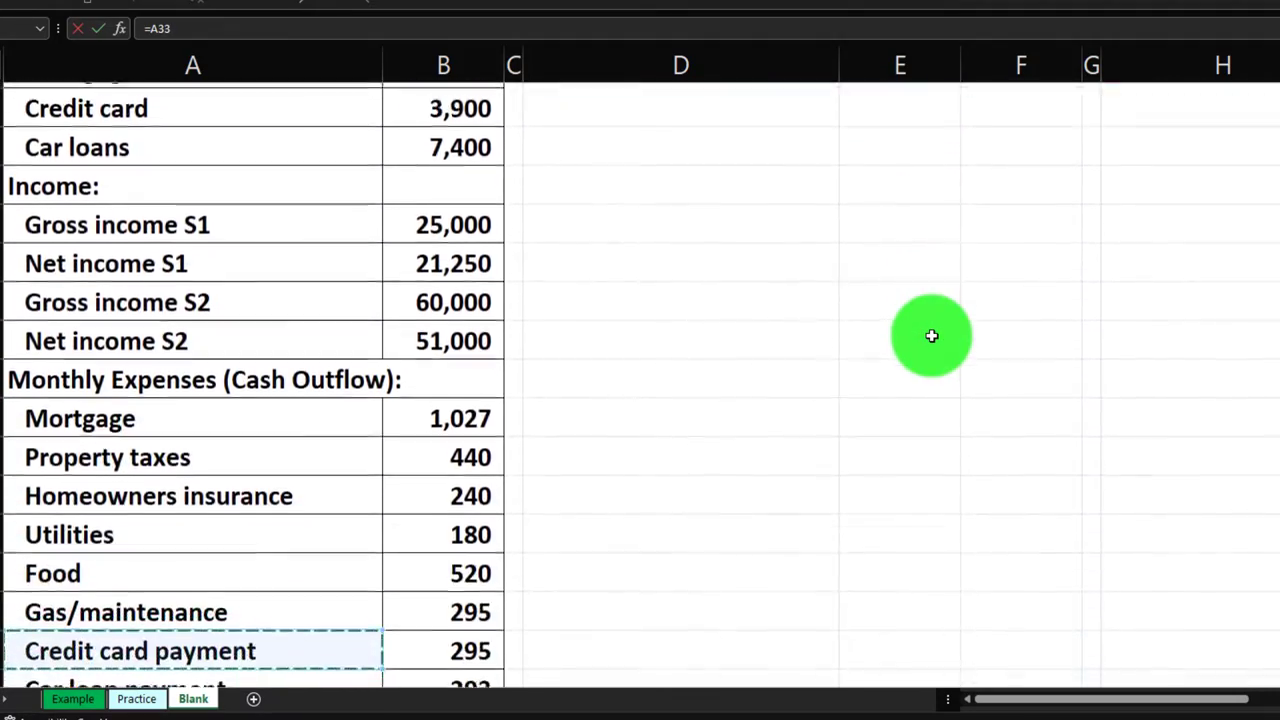
key(Down)
key(Down)
key(Down)
key(Down)
key(Down)
key(Down)
key(Down)
key(Down)
key(Down)
key(Down)
key(Down)
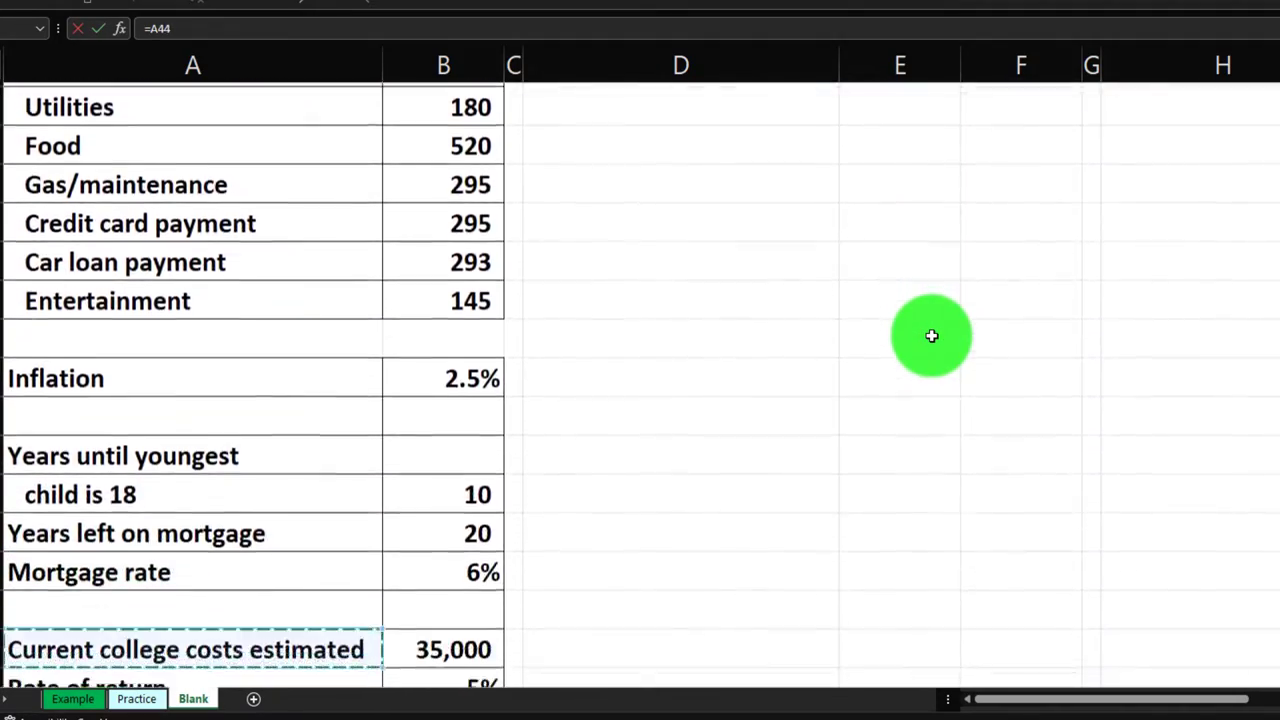
key(Down)
key(Down)
key(Up)
key(Right)
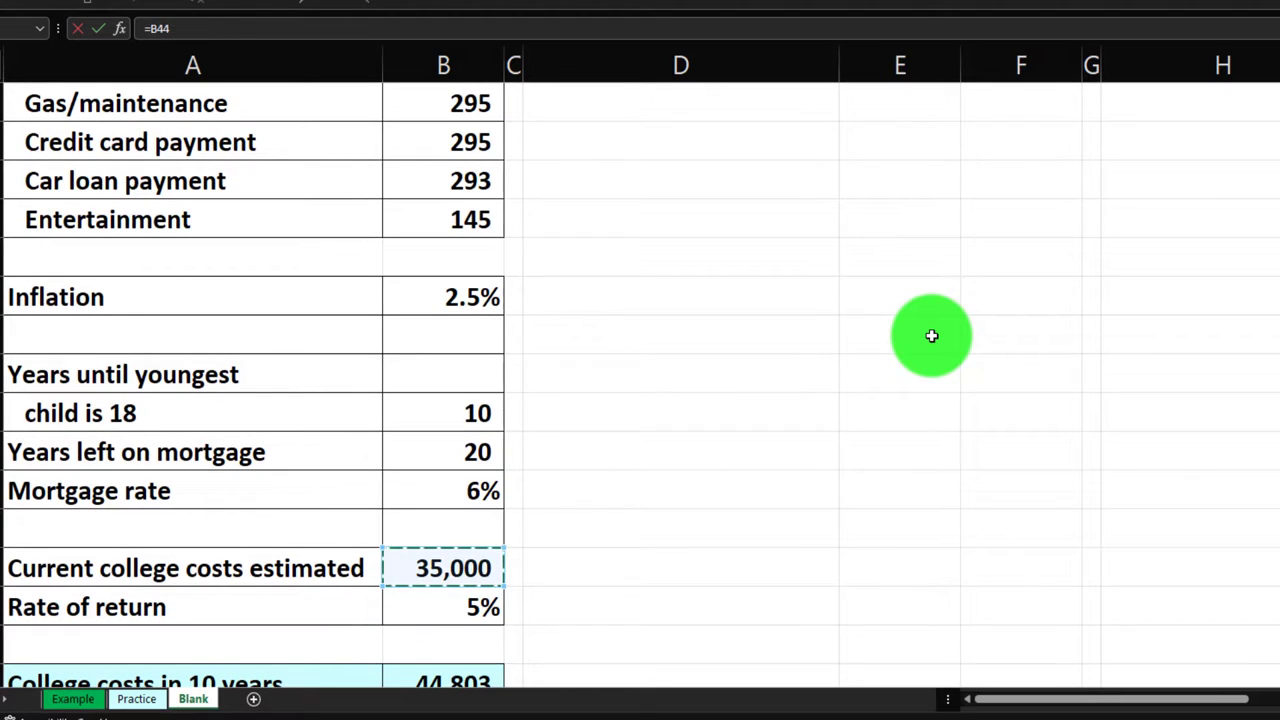
key(Return)
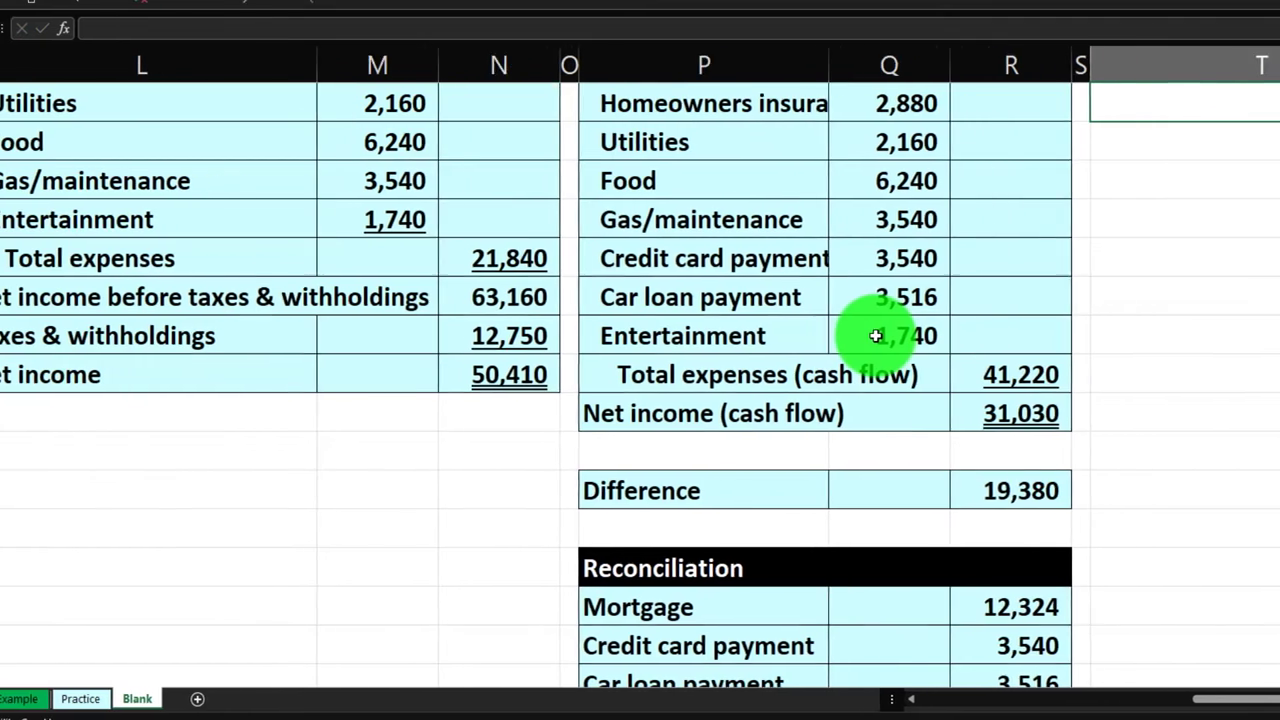
key(Up)
key(Up)
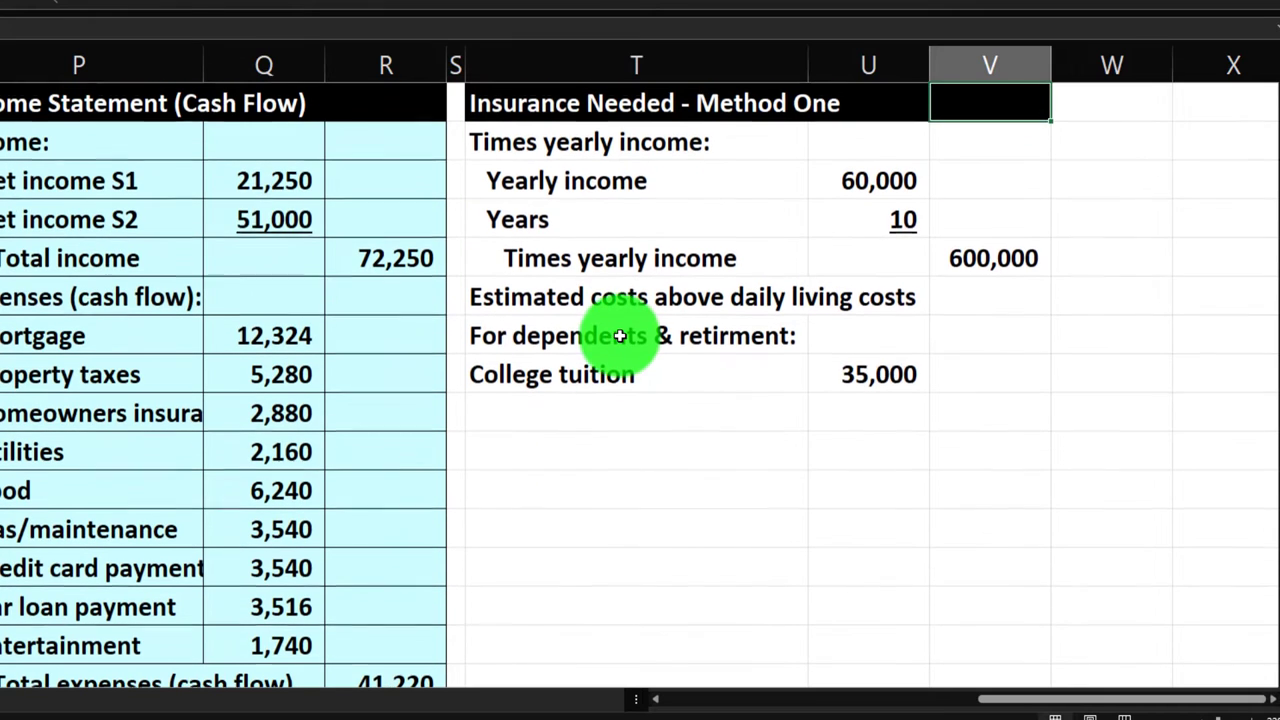
click(884, 377)
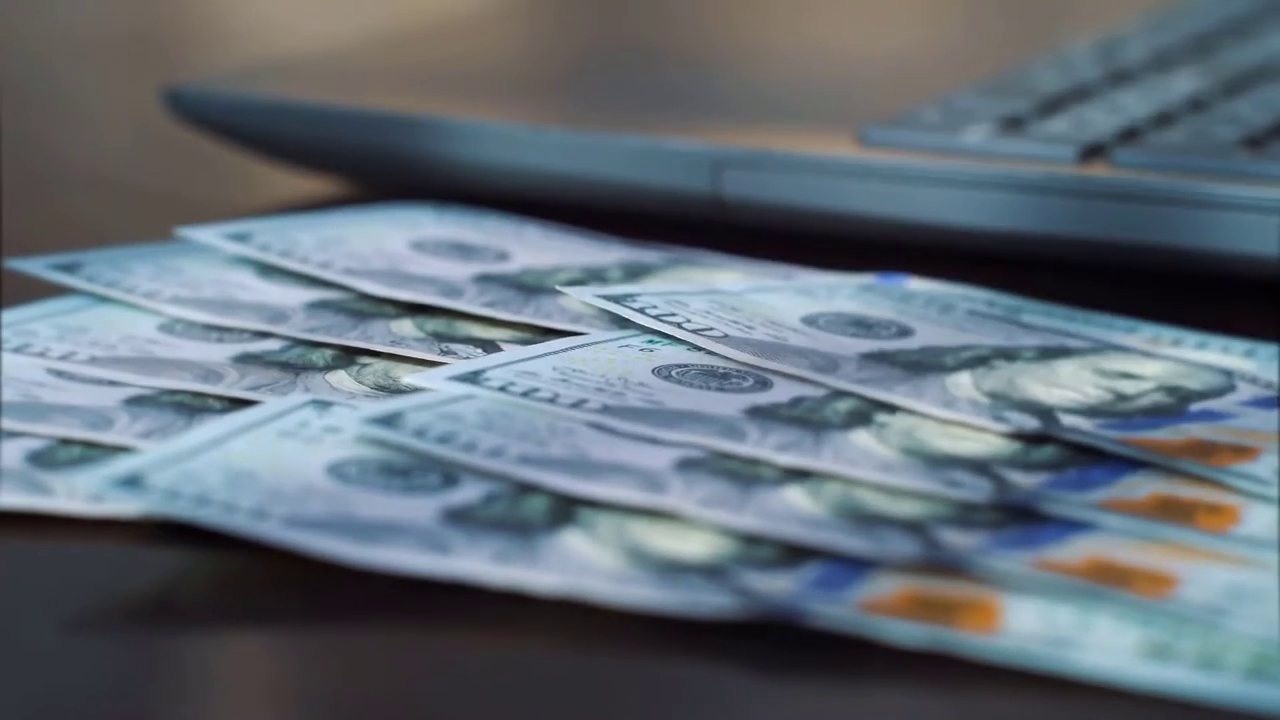
key(Return)
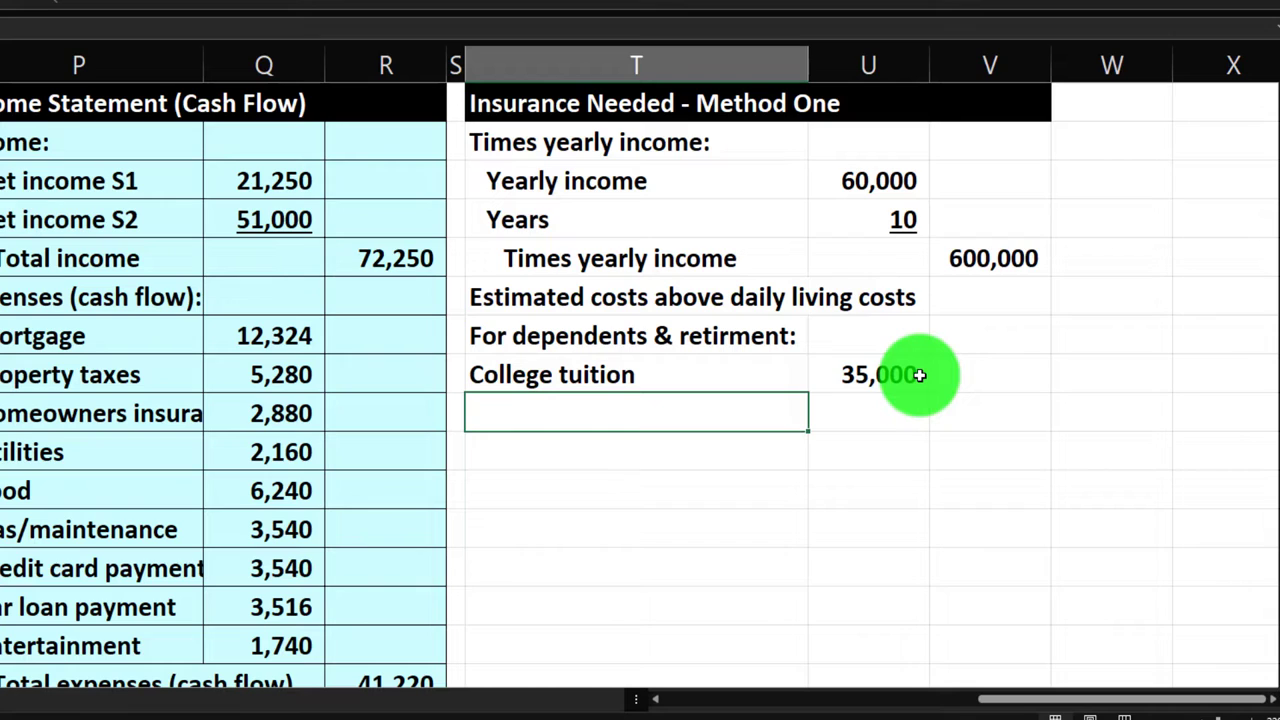
Enter the label "Nanny cost" in T9, below College tuition, taking it from the label in A6.
text(=)
key(Left)
key(Left)
key(Left)
key(Left)
key(Left)
key(Left)
key(Left)
key(Left)
key(Left)
key(Left)
key(Left)
key(Left)
key(Left)
key(Left)
key(Left)
key(Left)
key(Left)
key(Left)
key(Left)
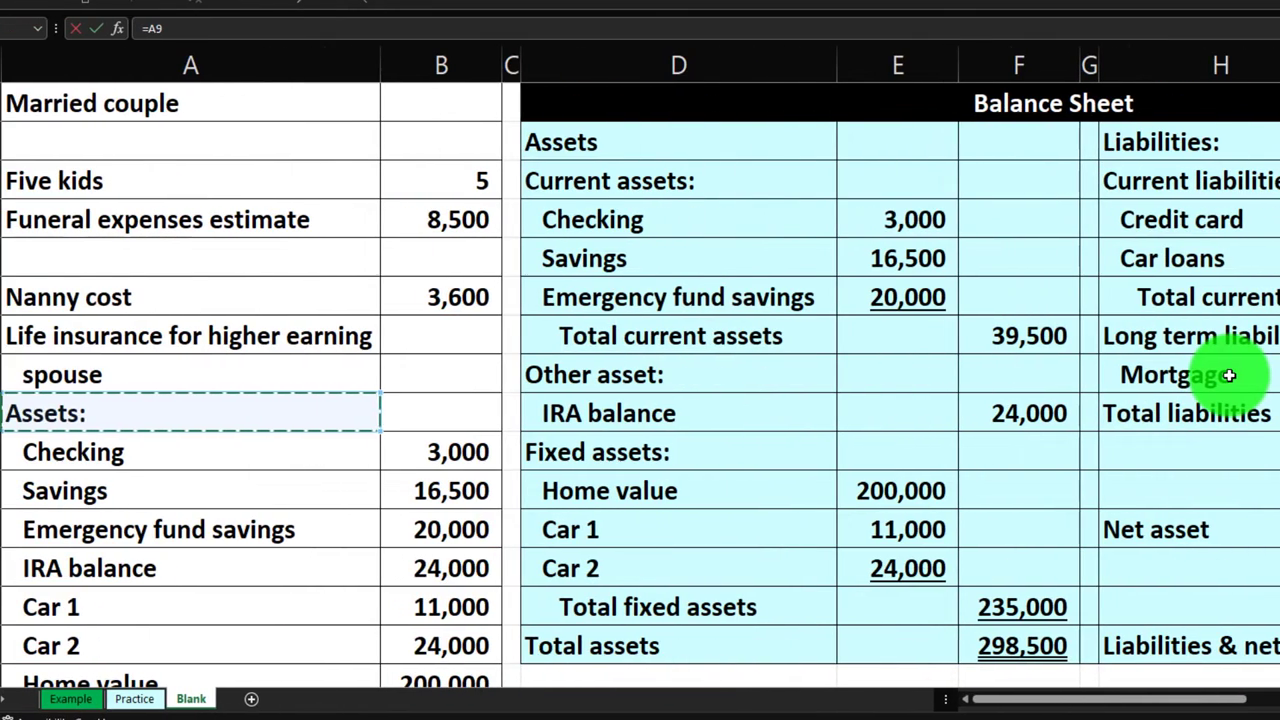
key(Up)
key(Up)
key(Up)
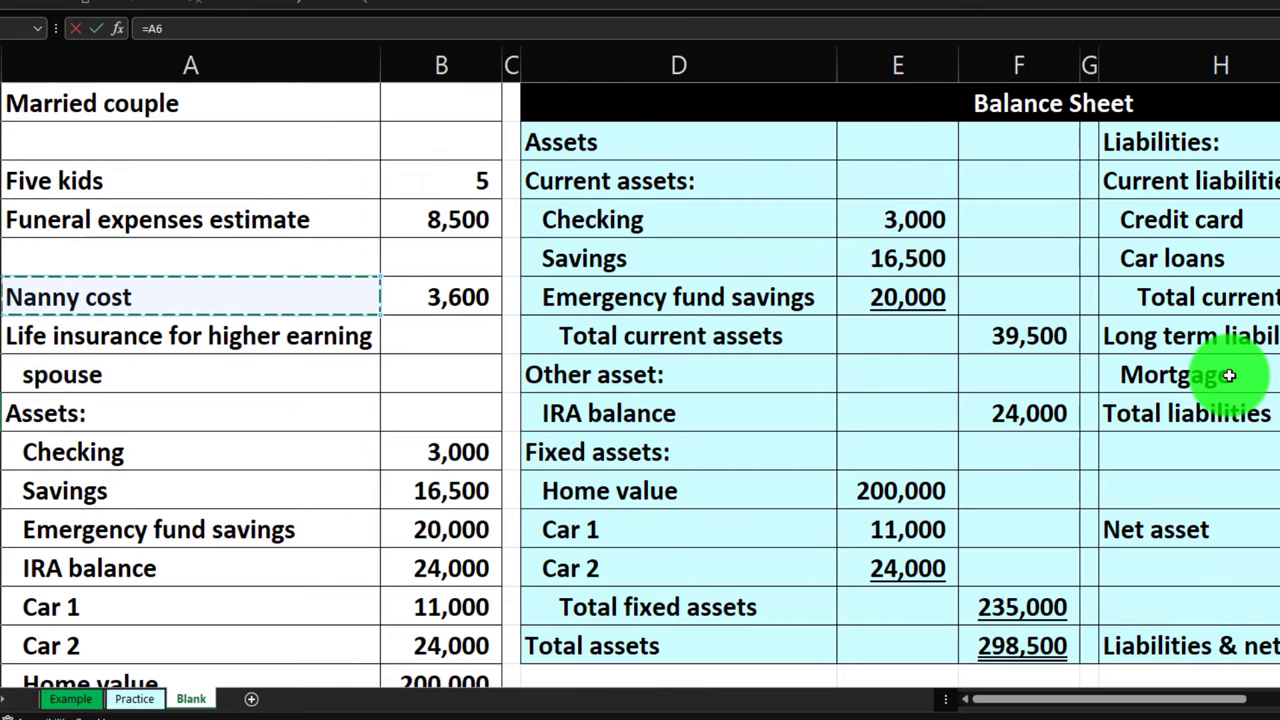
key(Escape)
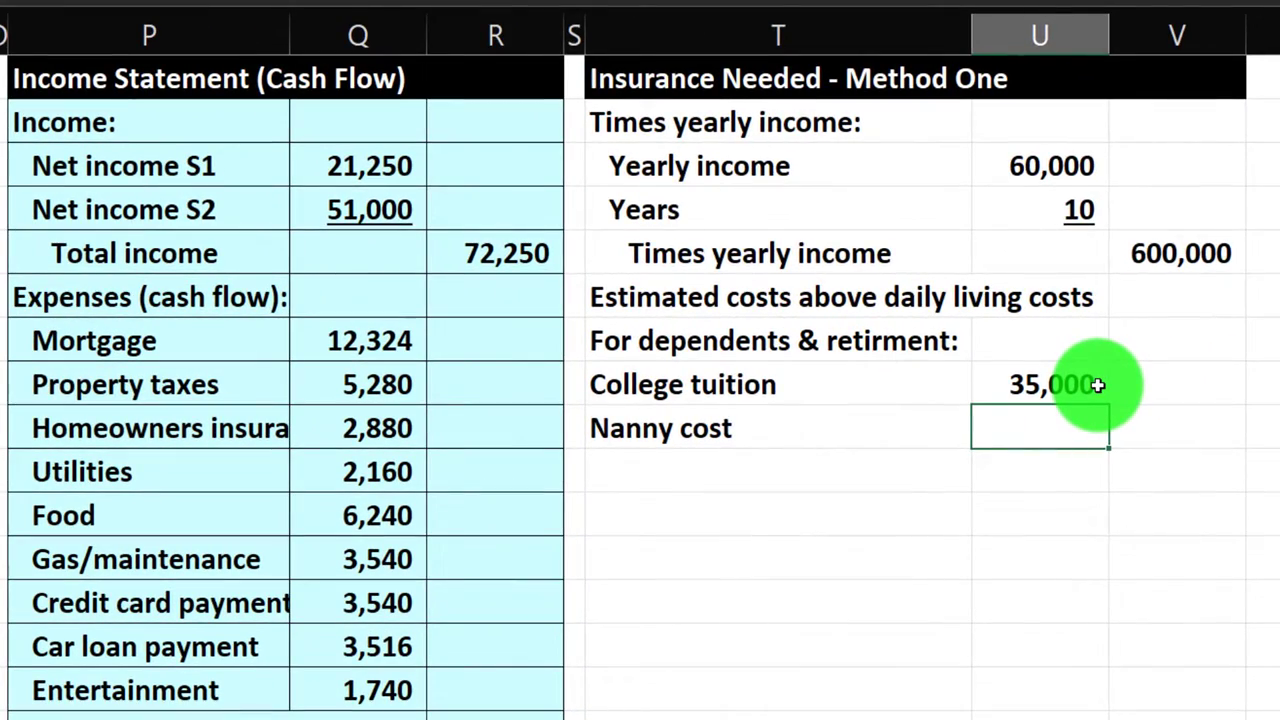
Link the nanny cost amount in U9 to the nanny cost input with the formula =B6.
text(=)
key(Left)
key(Left)
key(Left)
key(Left)
key(Left)
key(Left)
key(Left)
key(Left)
key(Left)
key(Left)
key(Left)
key(Left)
key(Left)
key(Left)
key(Left)
key(Left)
key(Left)
key(Left)
key(Left)
key(Left)
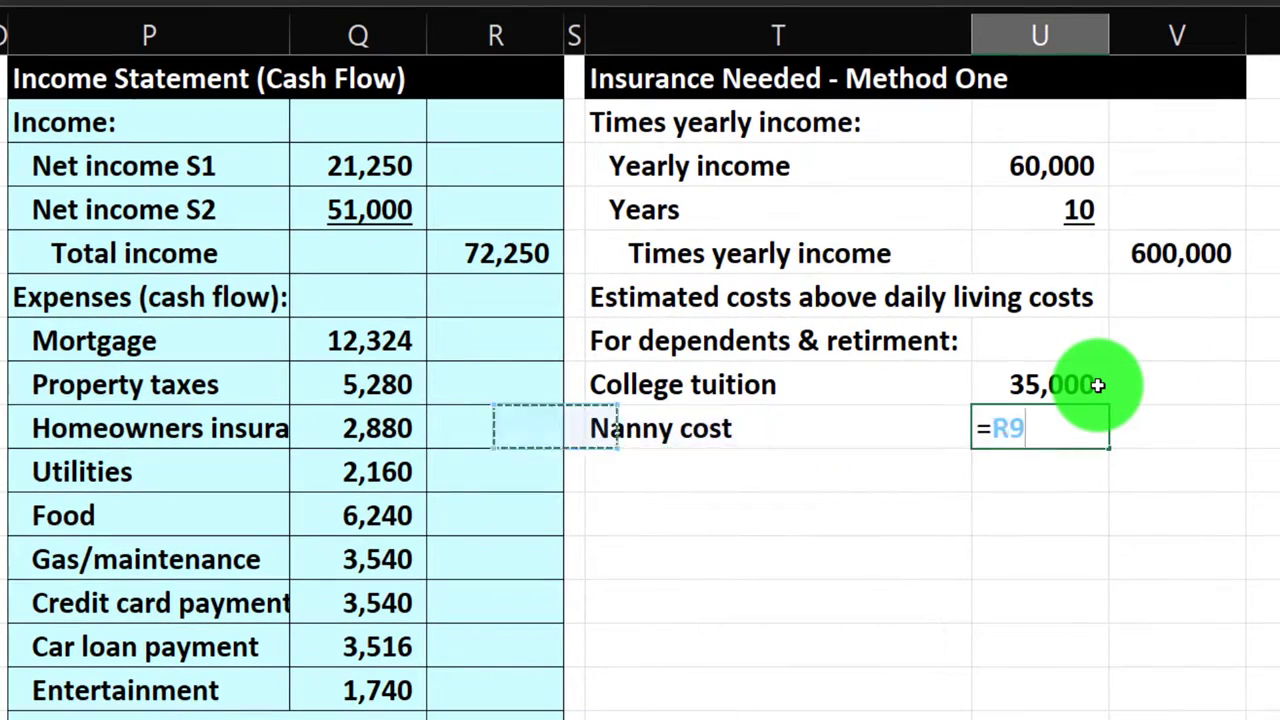
key(Up)
key(Up)
key(Up)
key(Right)
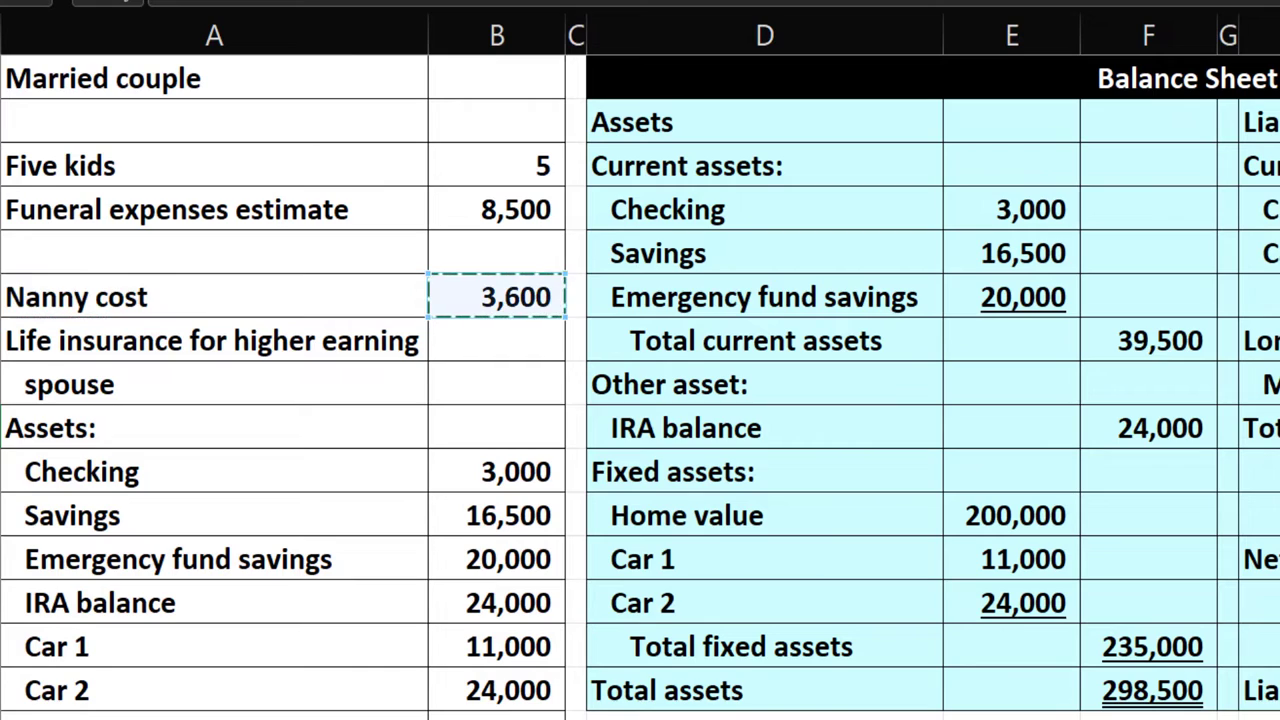
key(Return)
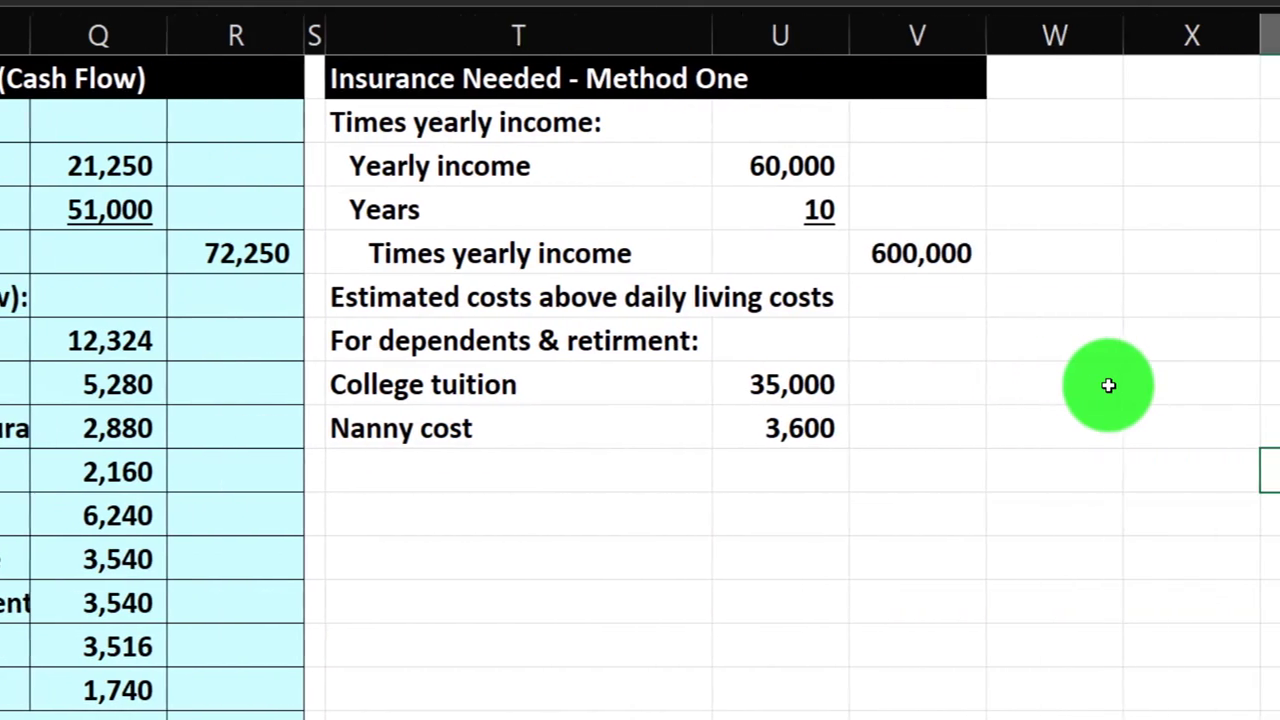
Enter the label "Retirement" in T10, below Nanny cost.
key(Left)
key(Left)
key(Left)
key(Left)
key(Left)
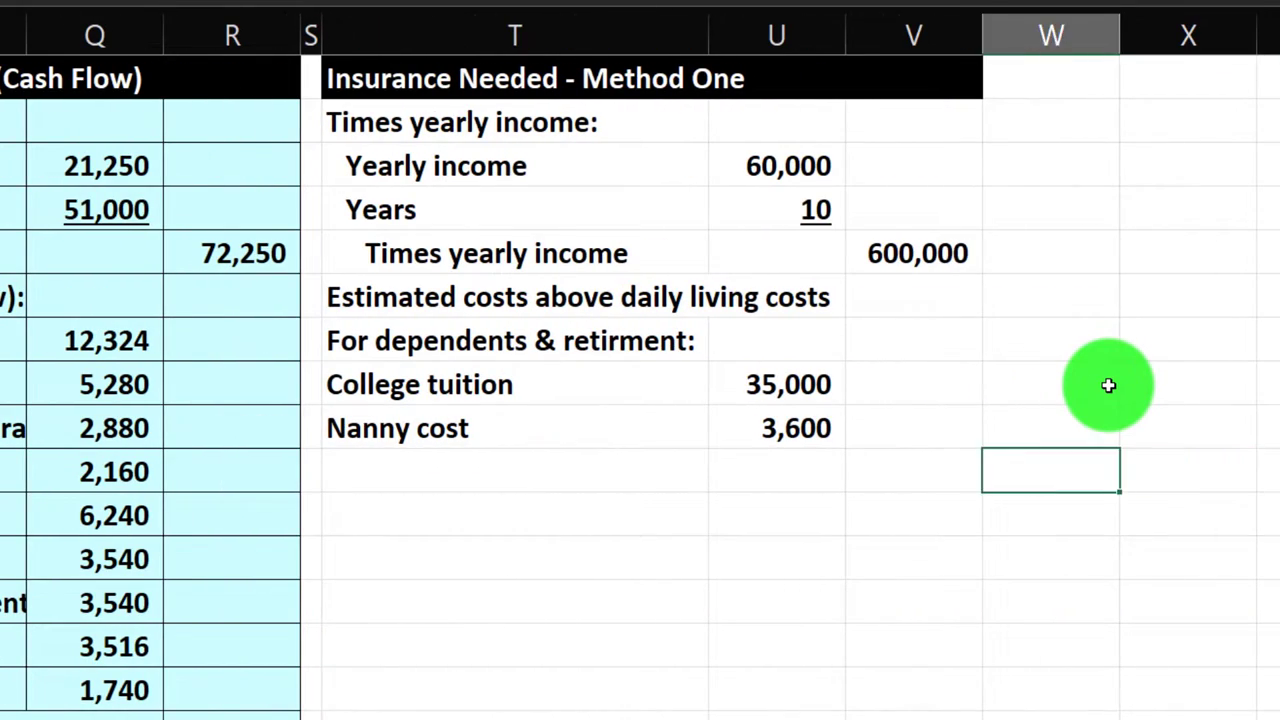
text(Rwe)
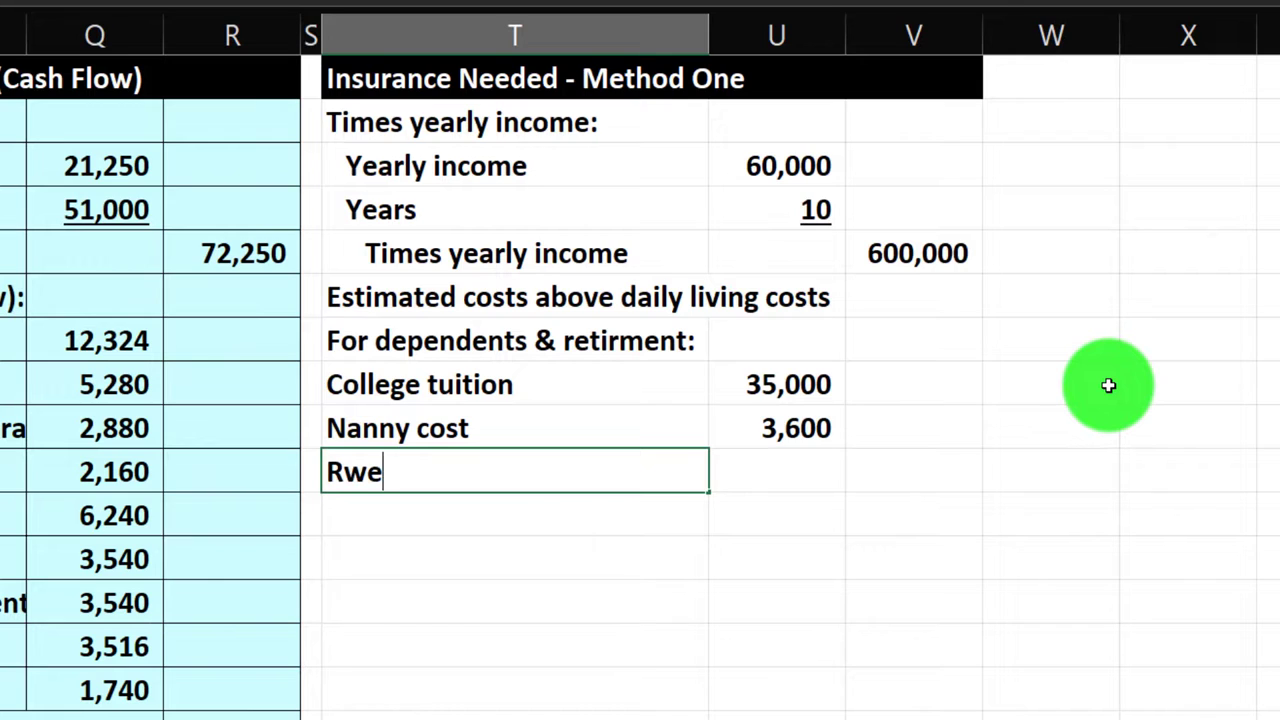
text(tirment)
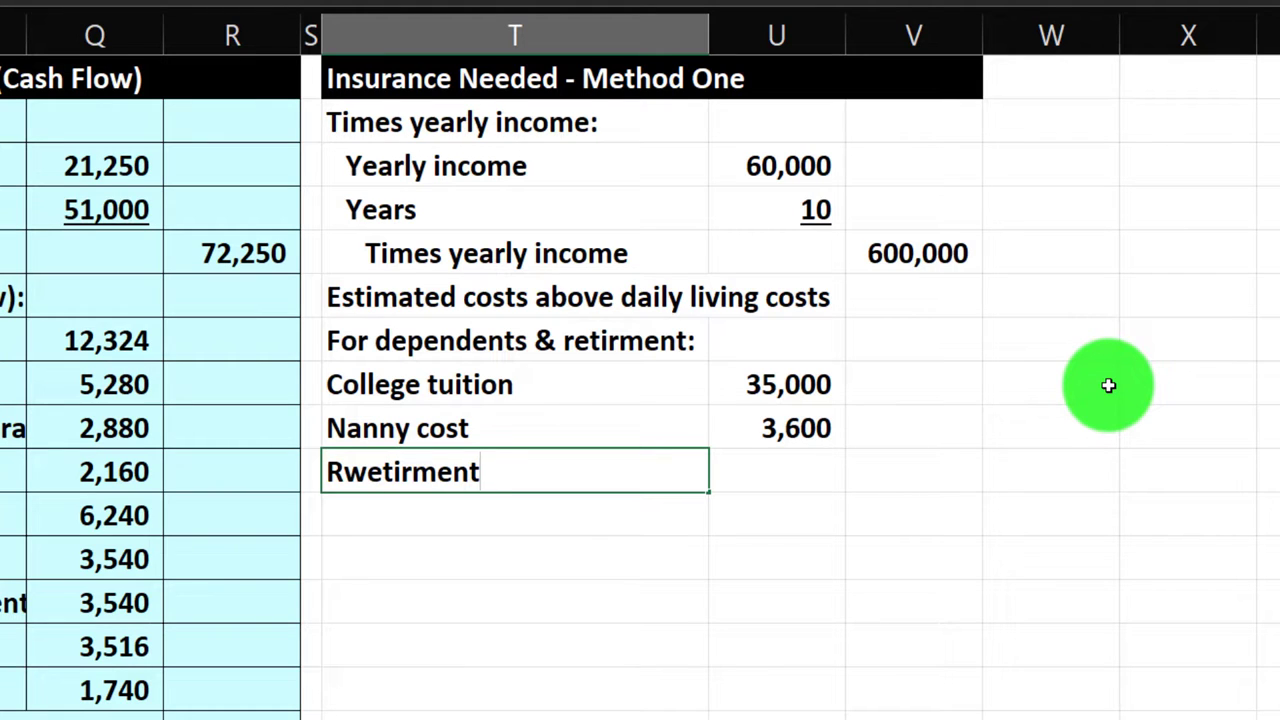
key(BackSpace)
key(BackSpace)
key(BackSpace)
key(BackSpace)
key(BackSpace)
key(BackSpace)
key(BackSpace)
key(BackSpace)
key(BackSpace)
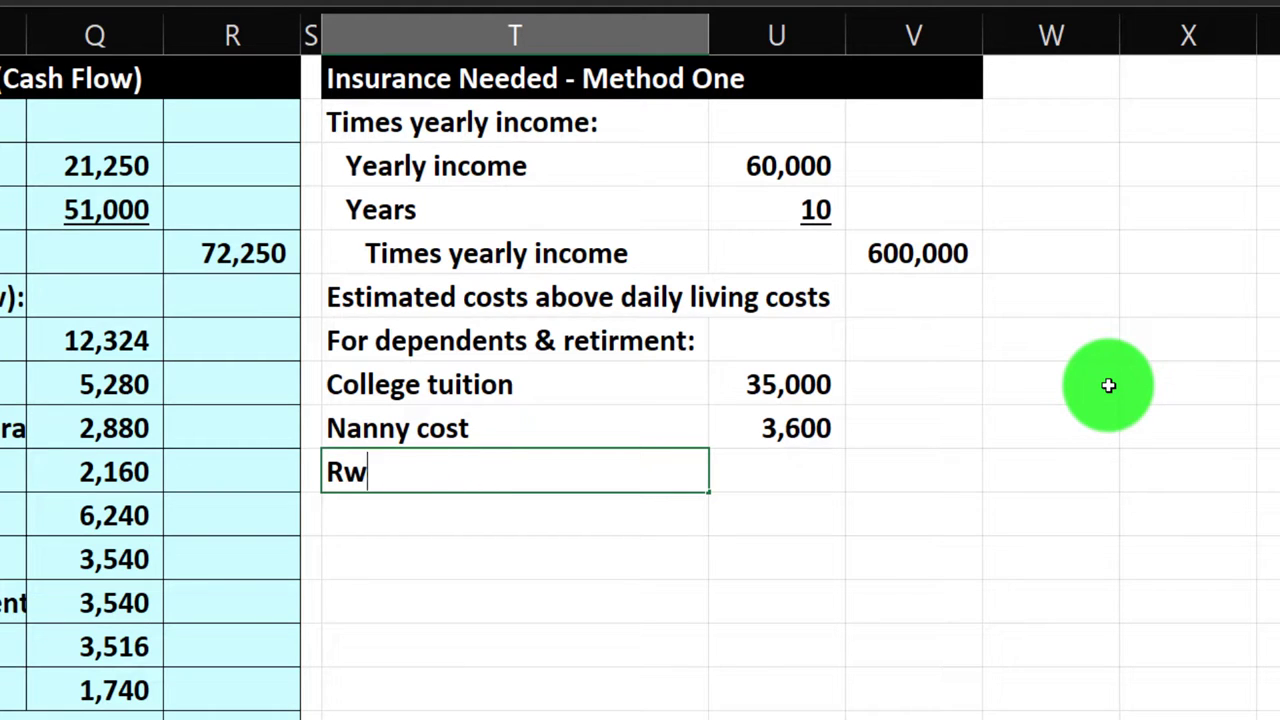
text(etiremnt)
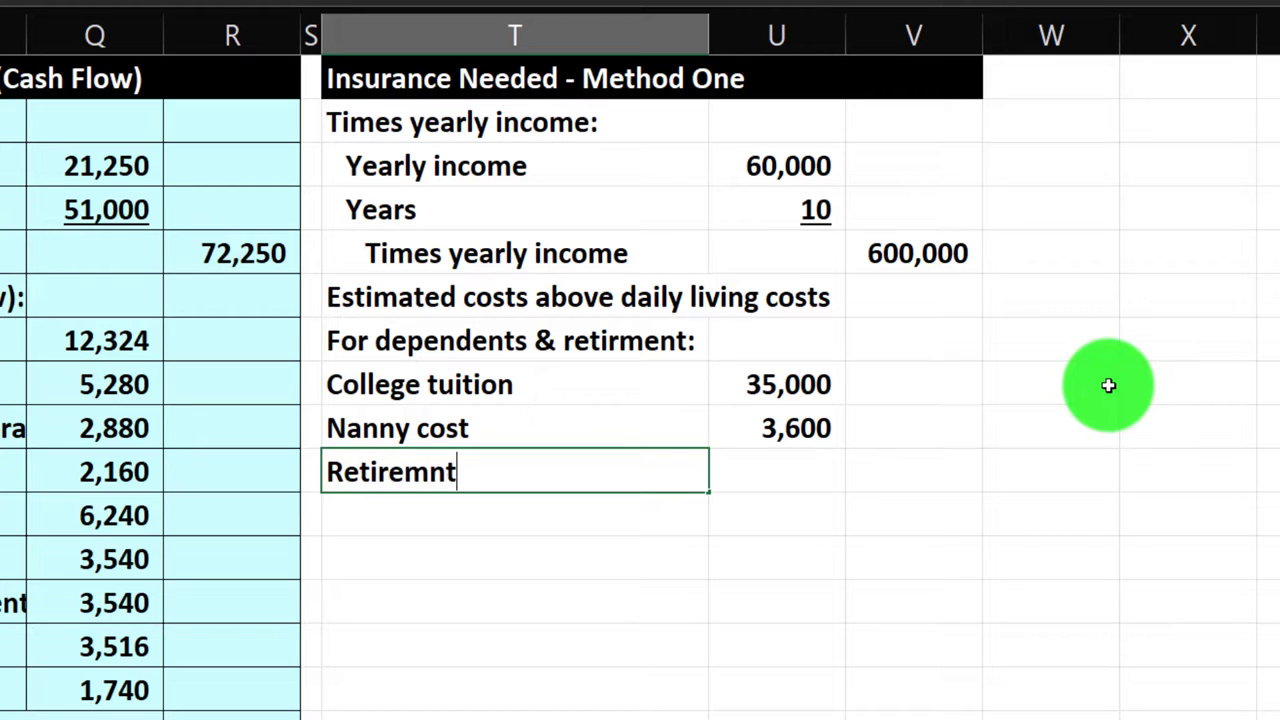
key(BackSpace)
key(BackSpace)
text(ent)
key(Tab)
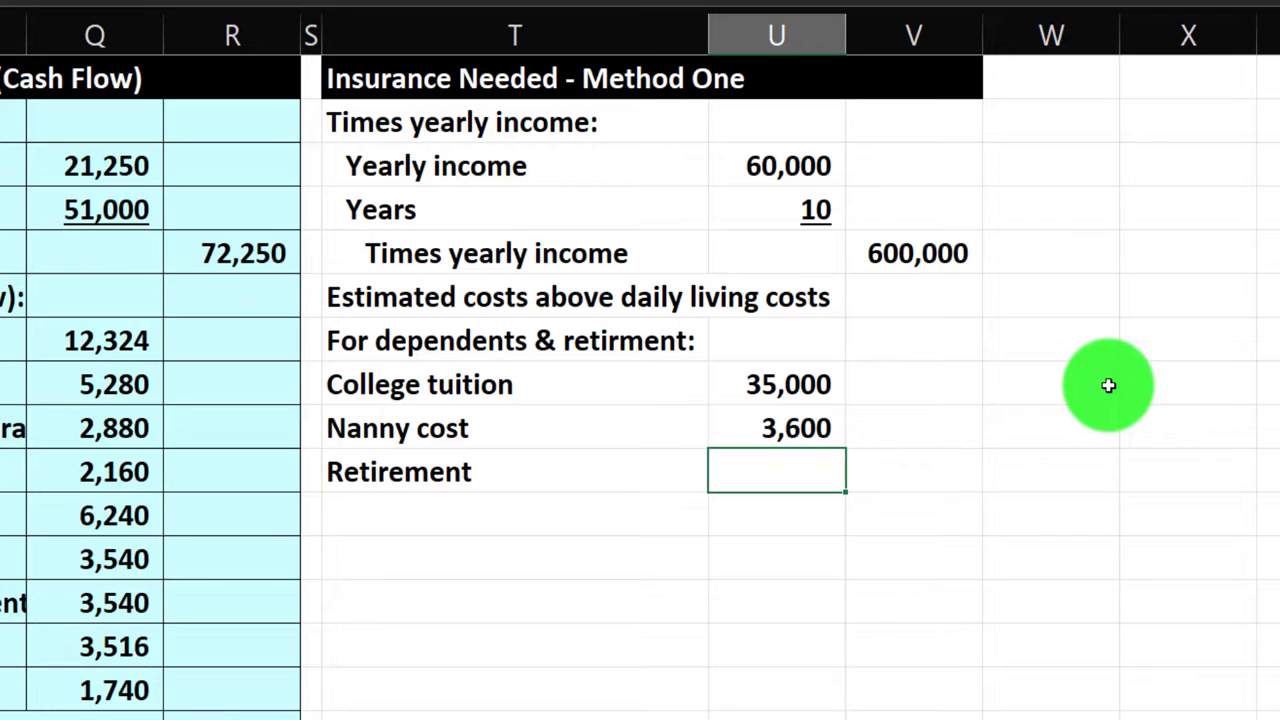
Link the retirement amount in U10 to the retirement contribution with the formula =B49.
click(870, 256)
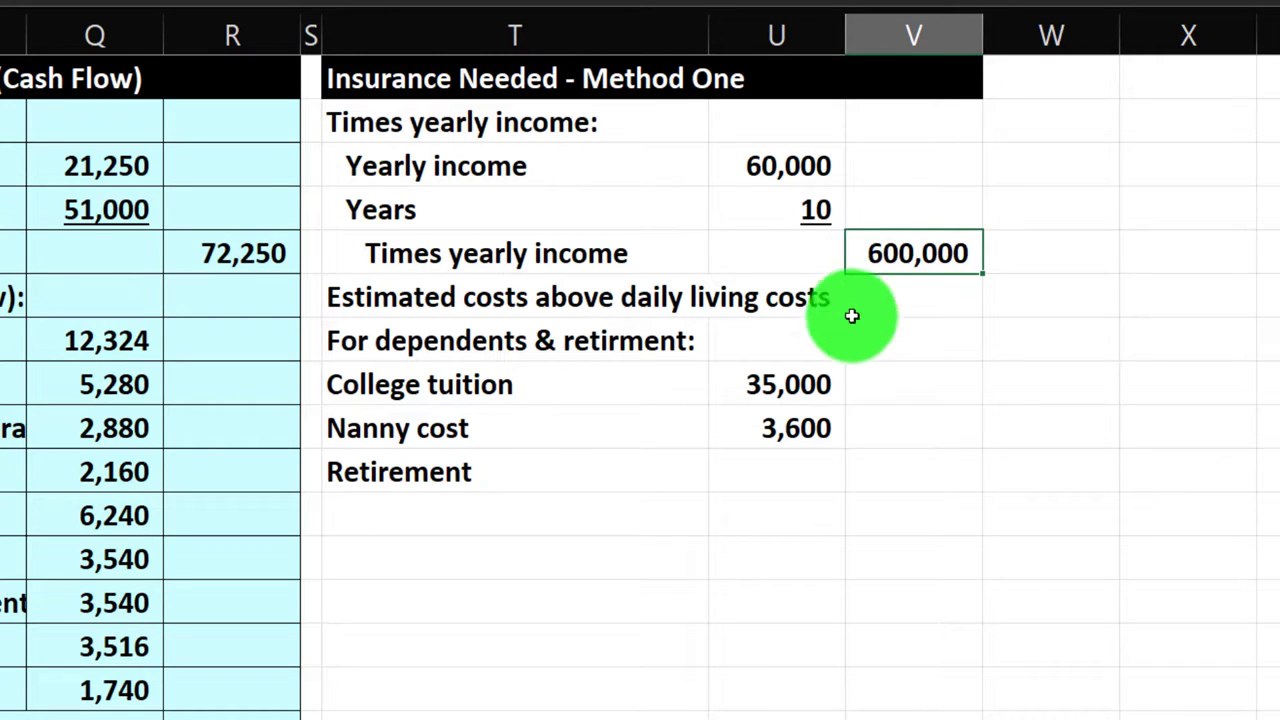
click(789, 476)
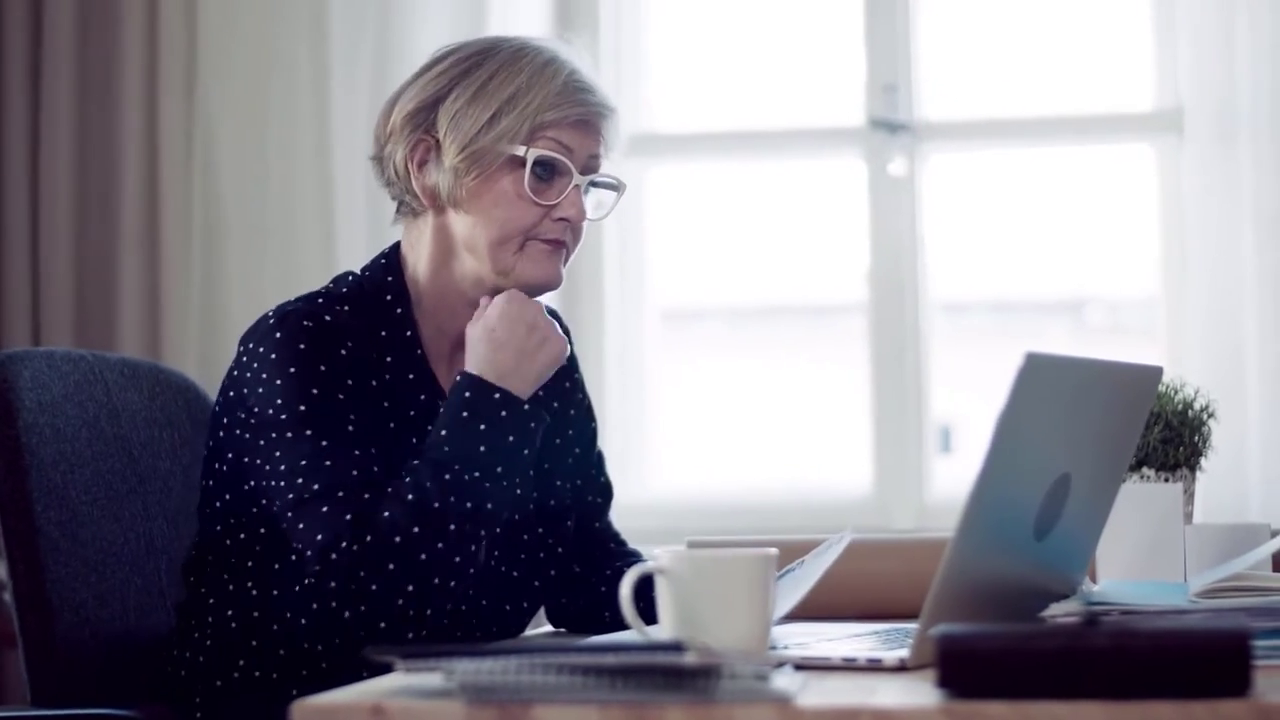
key(Return)
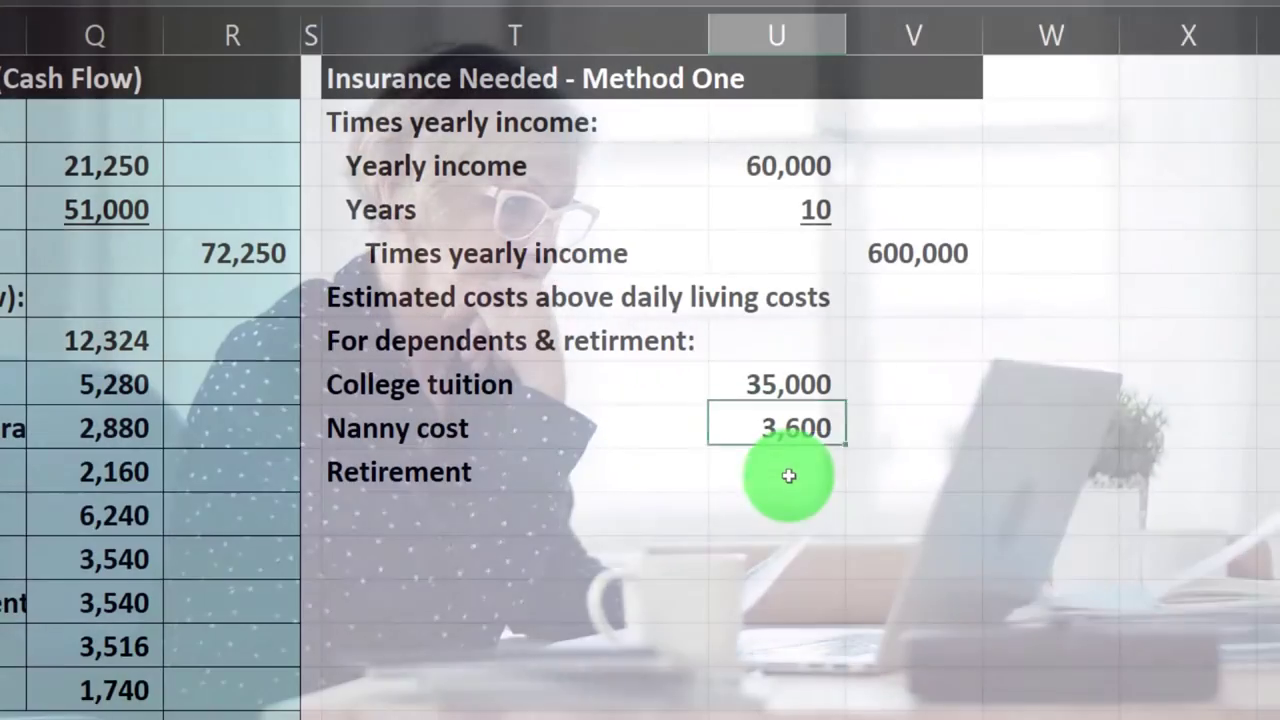
click(789, 476)
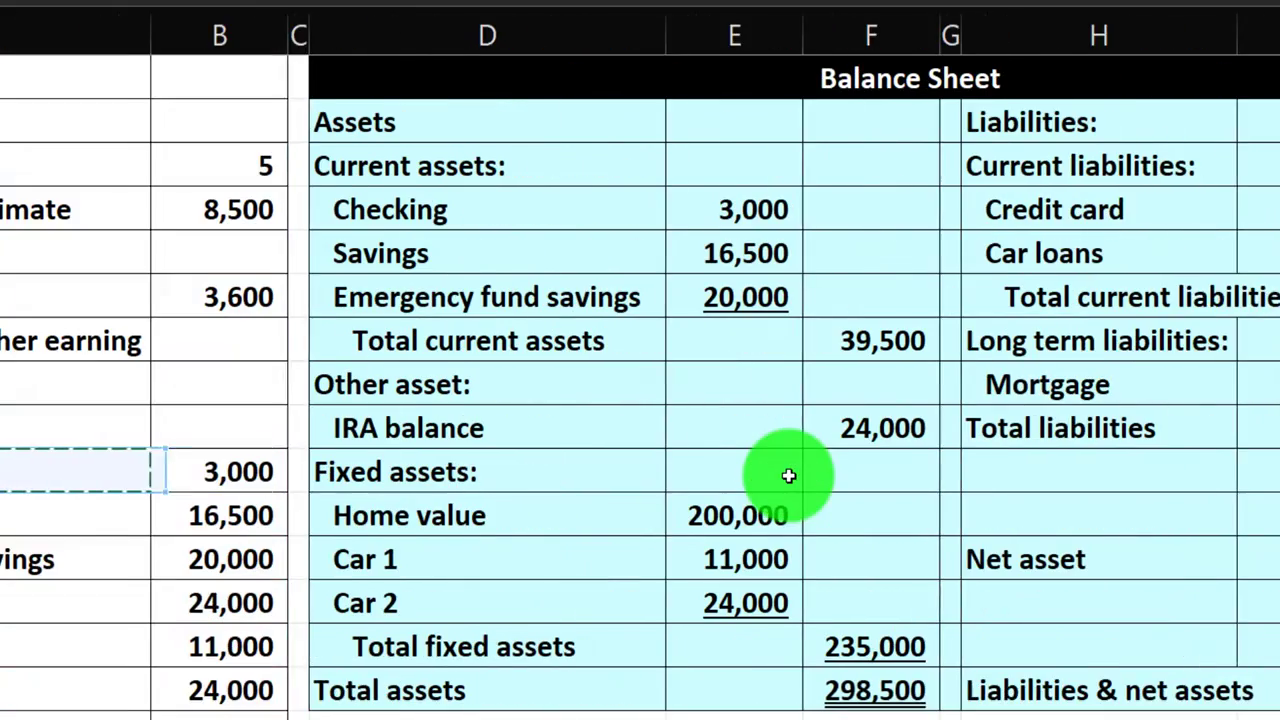
scroll(1064, 476, down, 4)
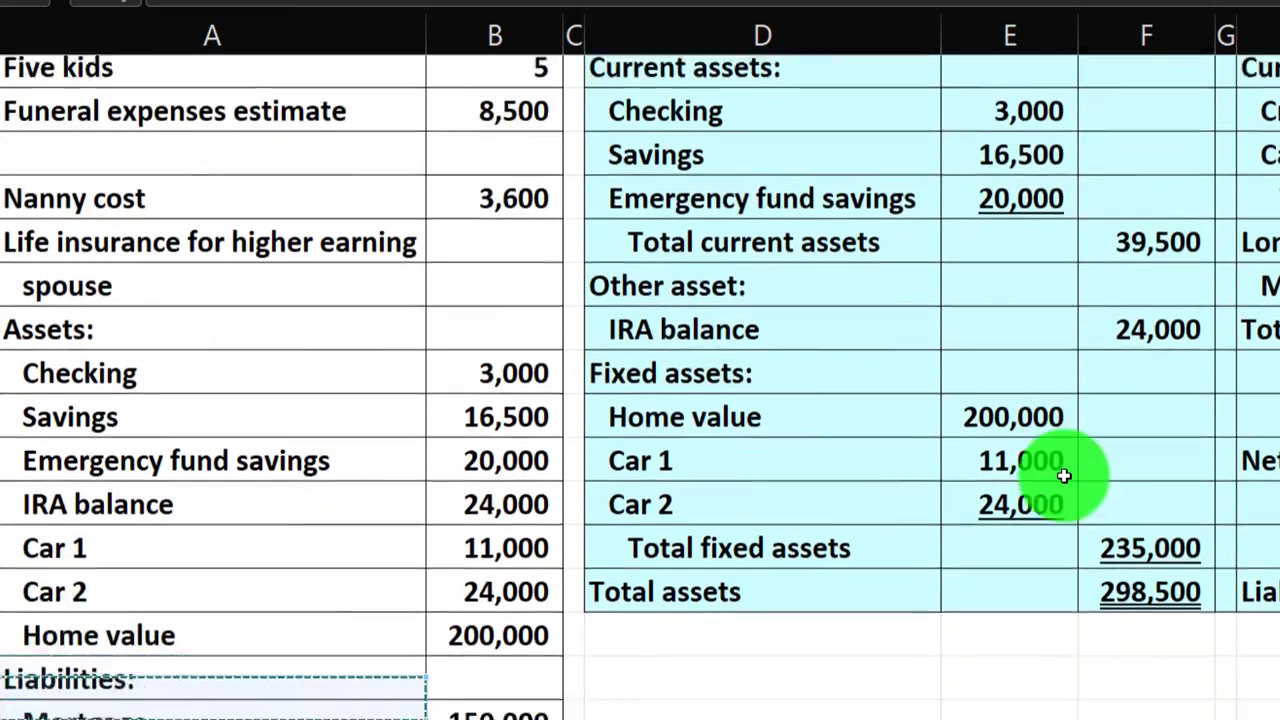
scroll(1064, 476, down, 4)
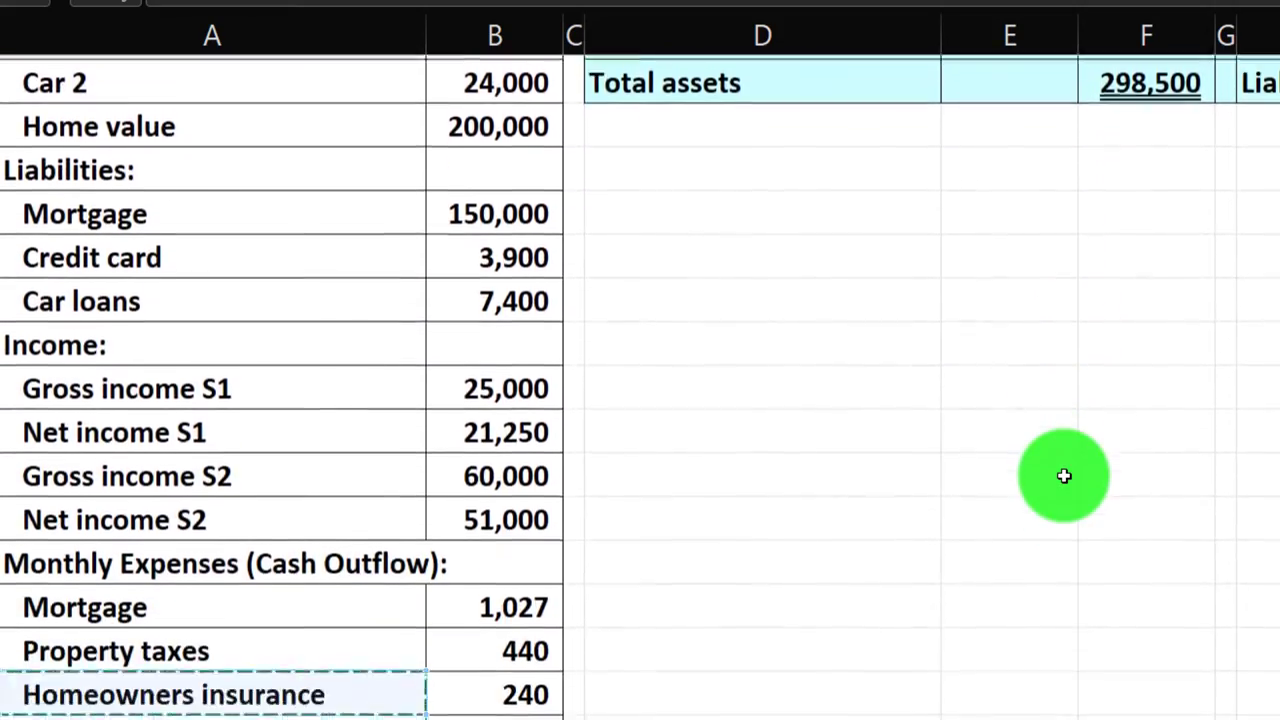
scroll(1064, 476, down, 4)
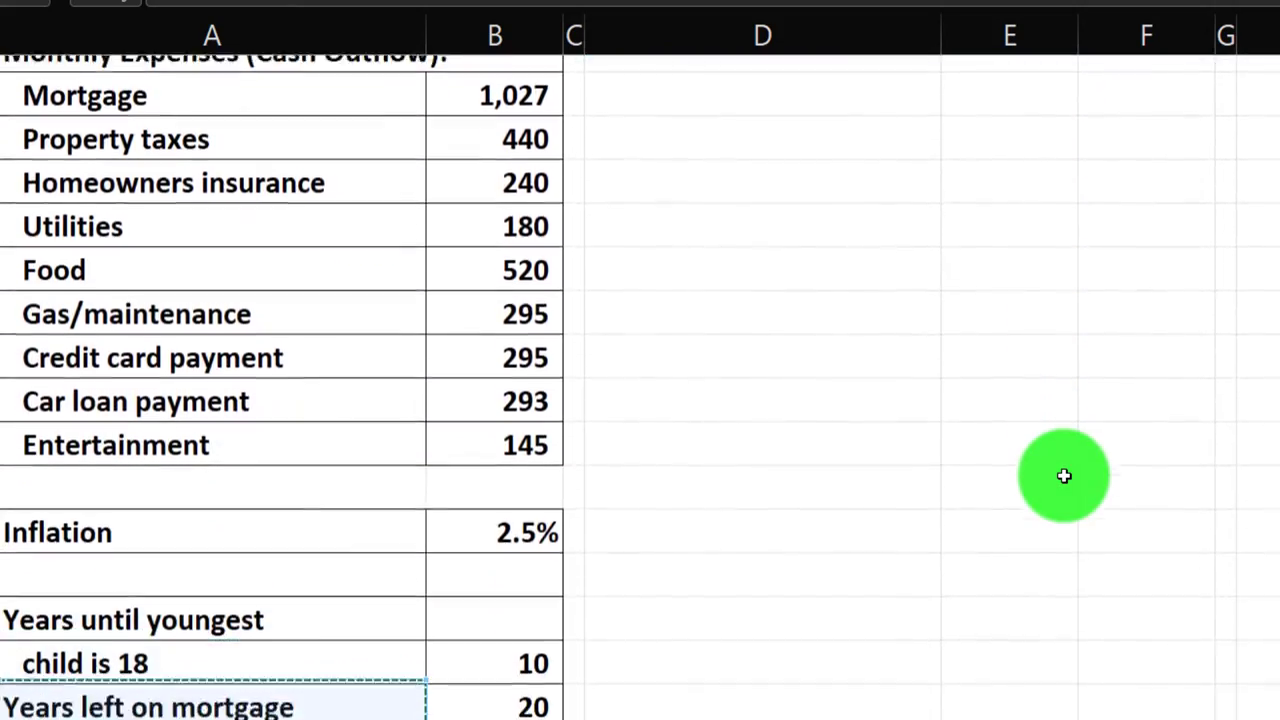
key(Right)
key(Down)
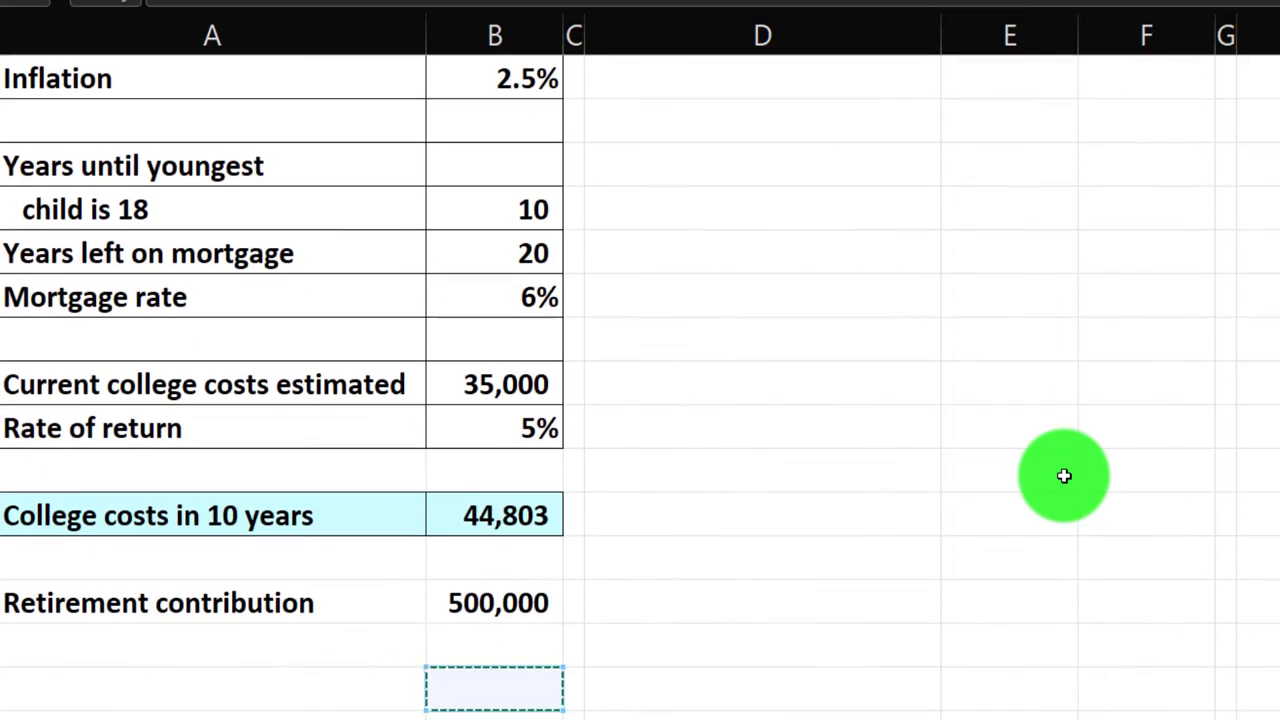
key(Up)
key(Up)
key(Return)
key(Up)
key(Up)
key(Up)
key(Up)
key(Up)
key(Up)
key(Up)
key(Up)
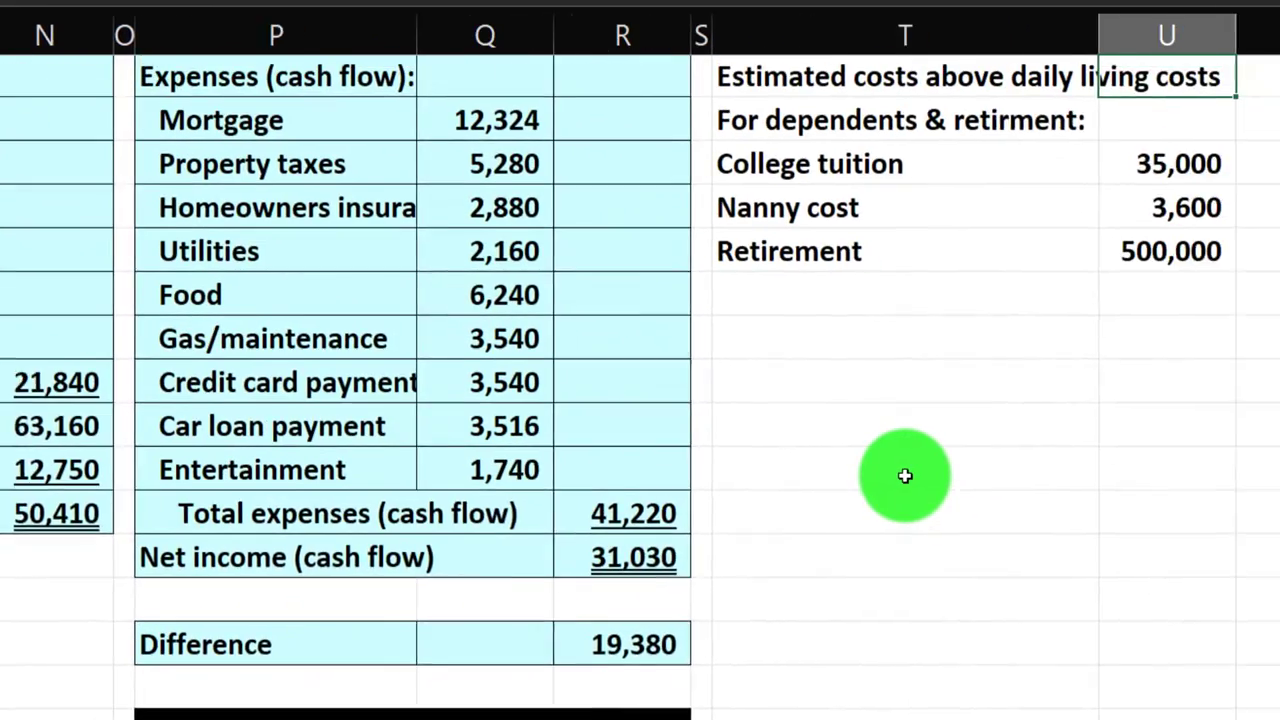
Underline the retirement amount in U10, the last item of the added costs.
click(1044, 478)
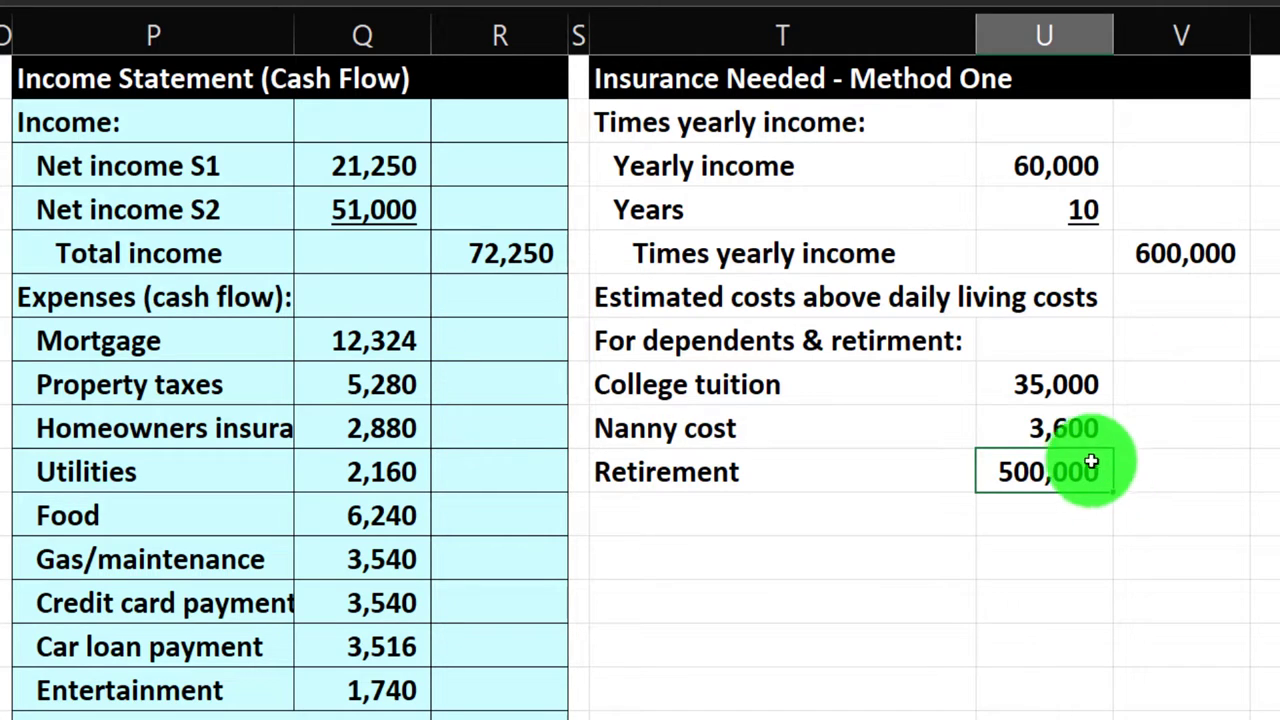
click(1037, 390)
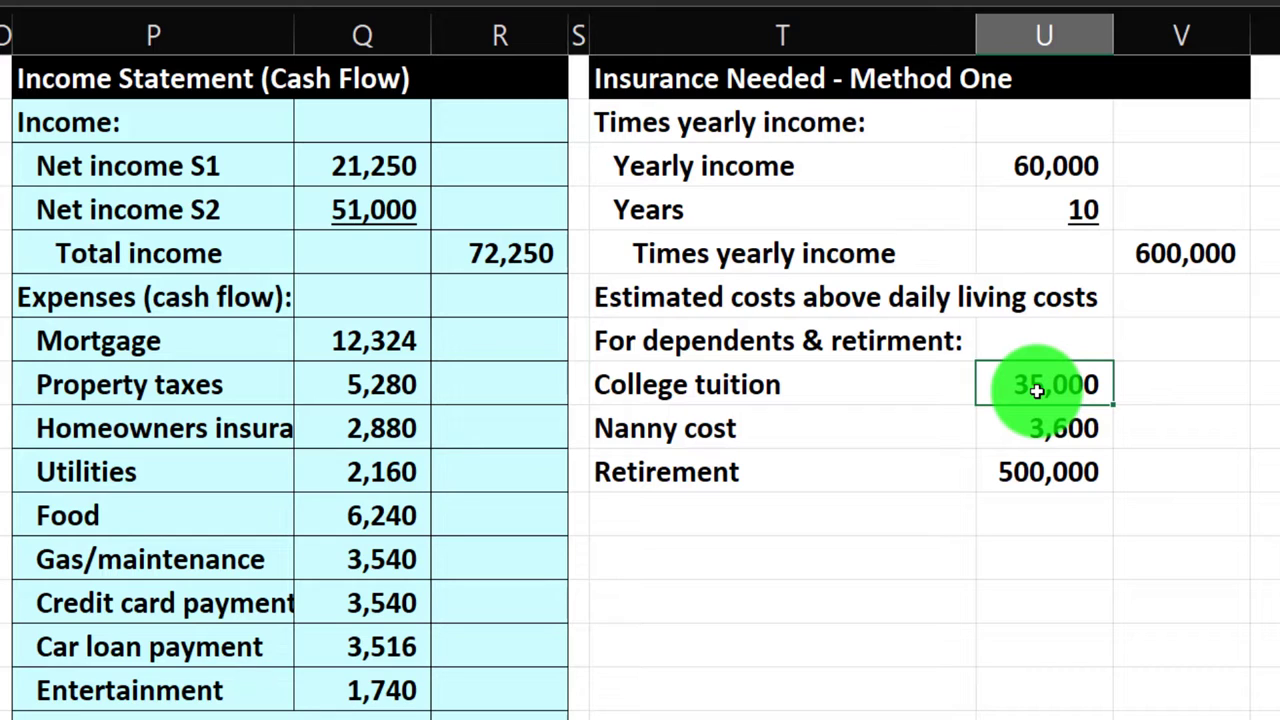
click(1051, 466)
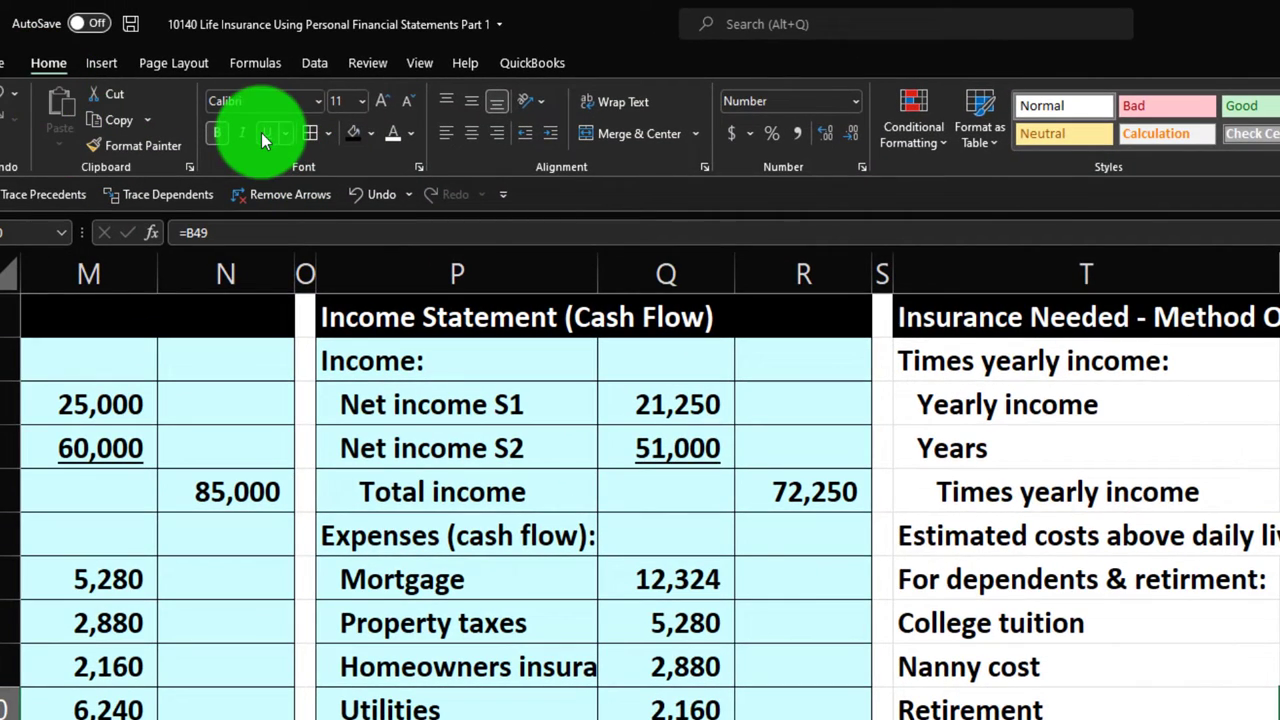
key(ctrl+space)
Enter the label "Total added costs" in T11, below Retirement.
text(Tot)
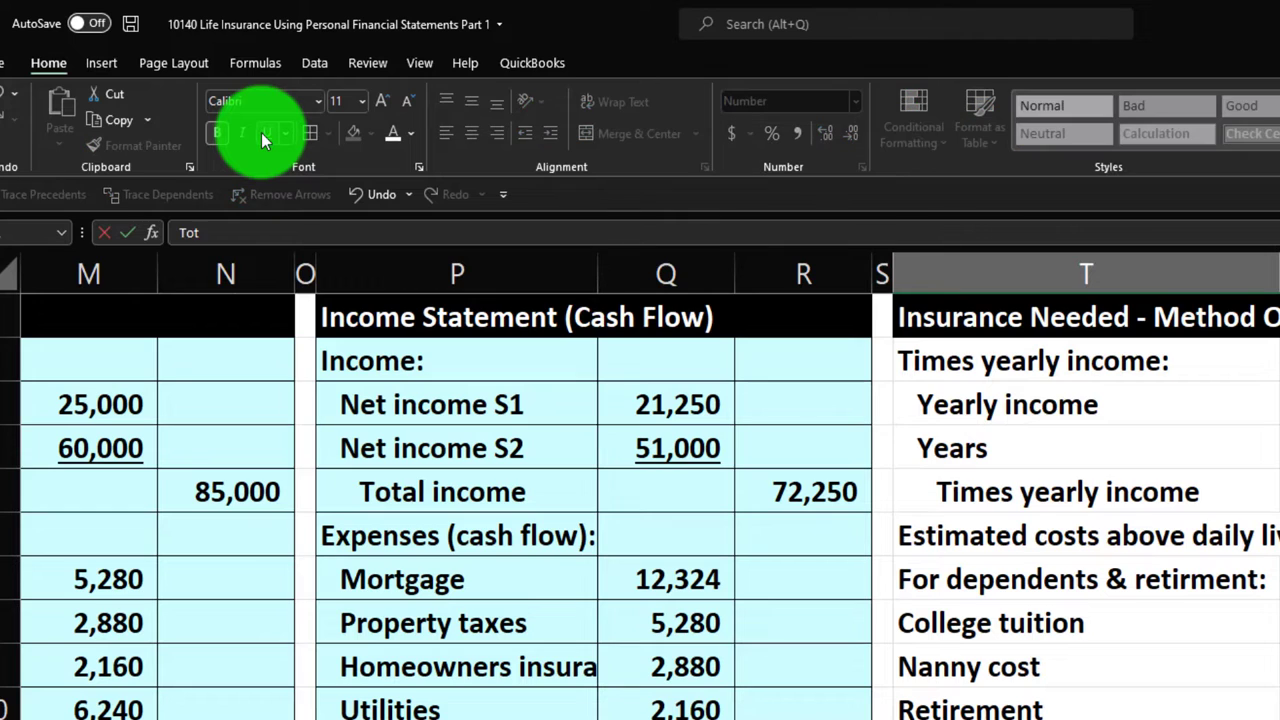
text(al)
text( added)
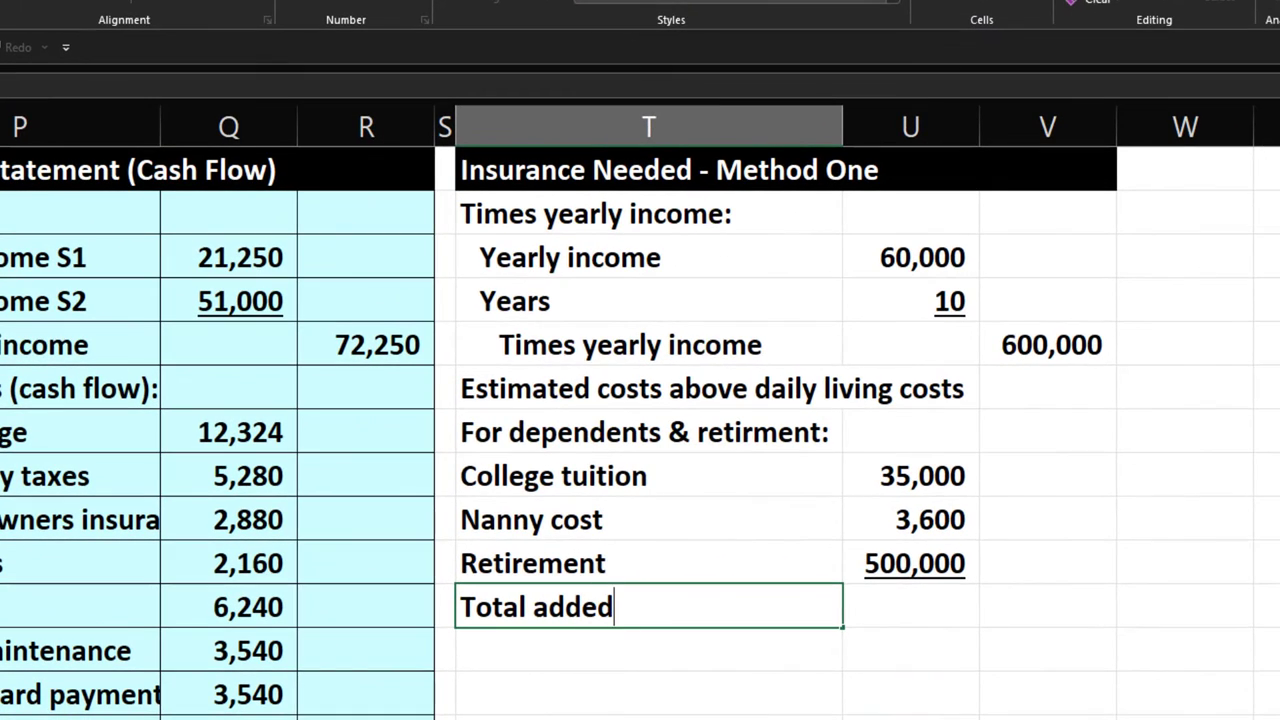
text( costs)
Total the college tuition, nanny and retirement amounts in V11 with a SUM of U8:U10.
click(1047, 606)
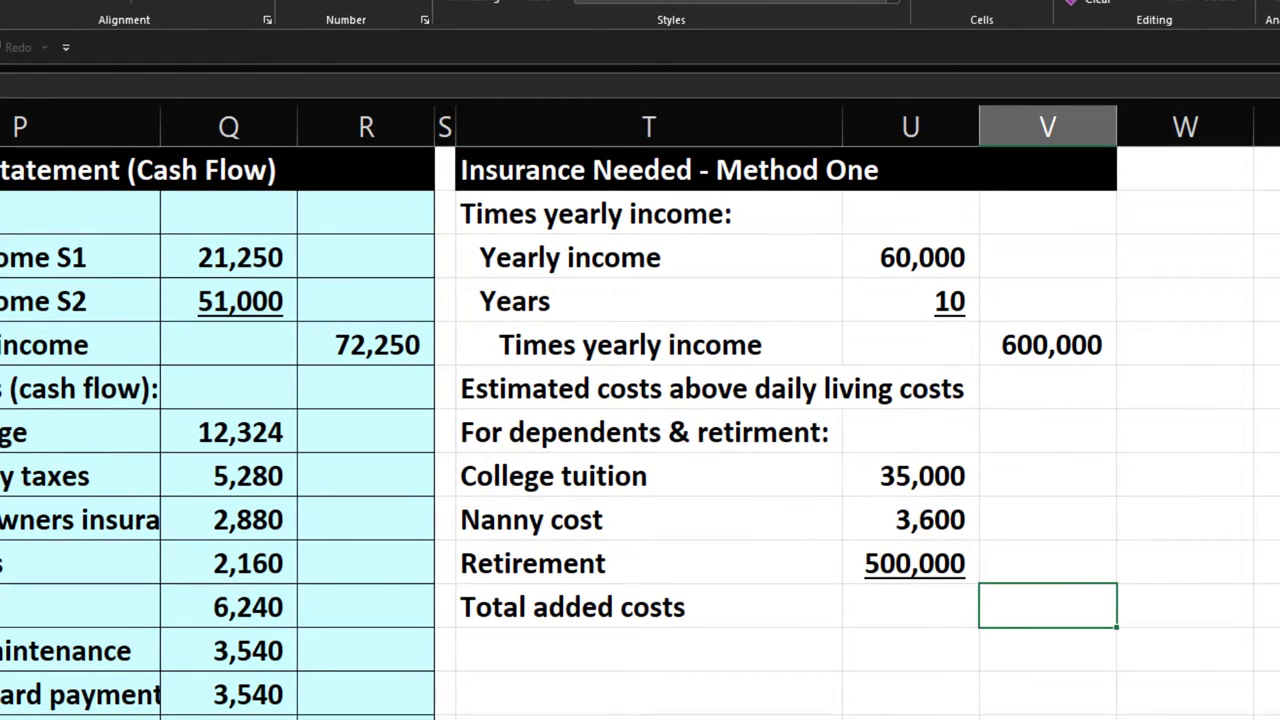
text(=sum()
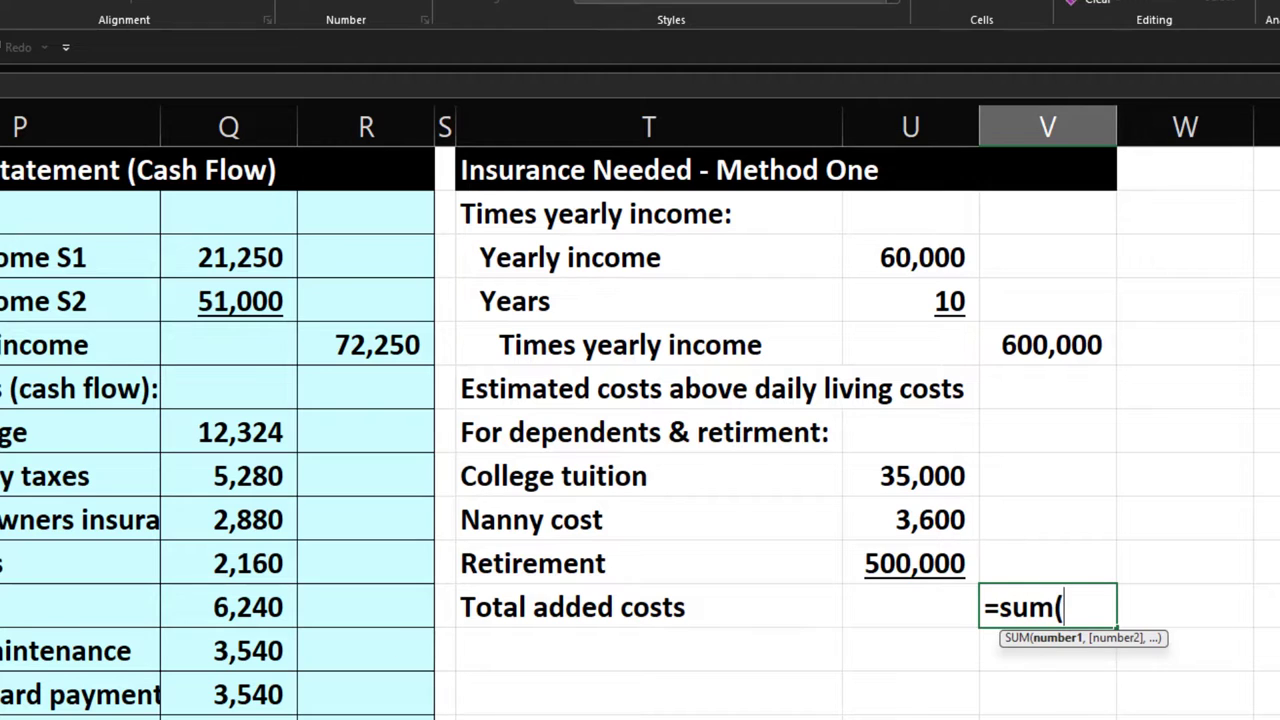
key(Left)
key(Up)
key(shift+Up)
key(shift+Up)
key(Return)
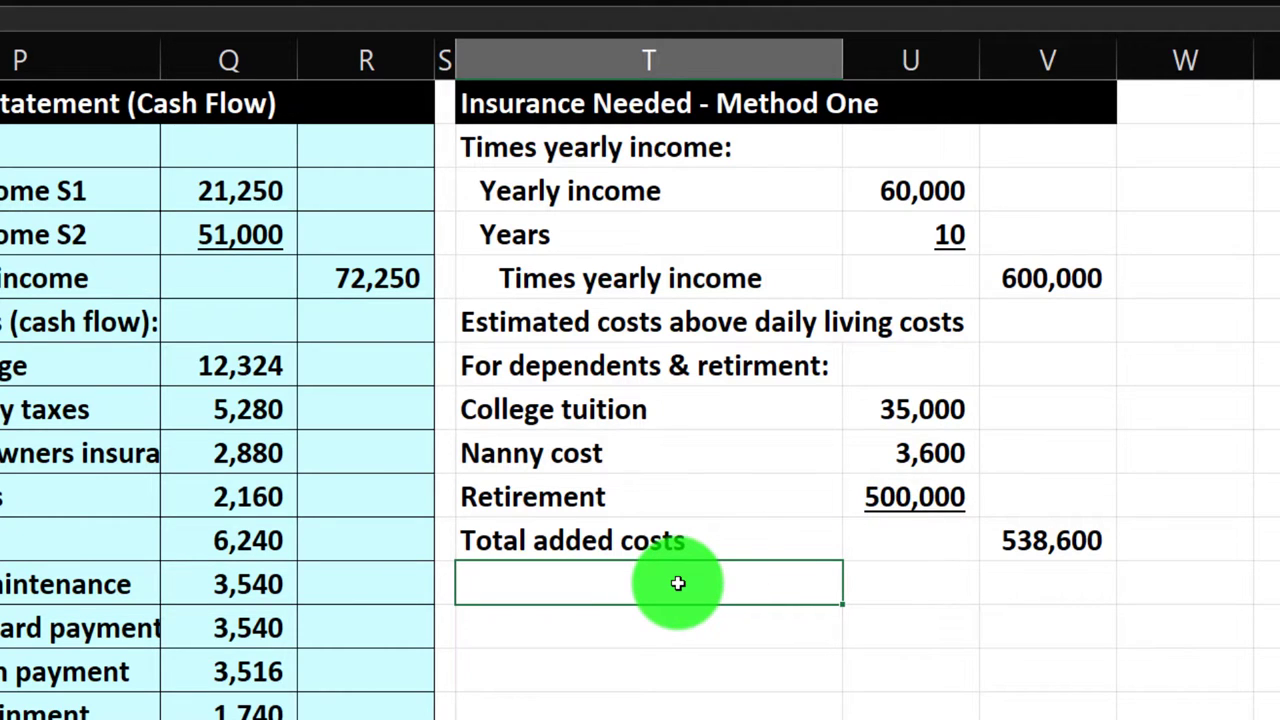
Enter the heading "Emergancy funds 6 months expenses:" in T12, below Total added costs.
text(Emergancy funds 6)
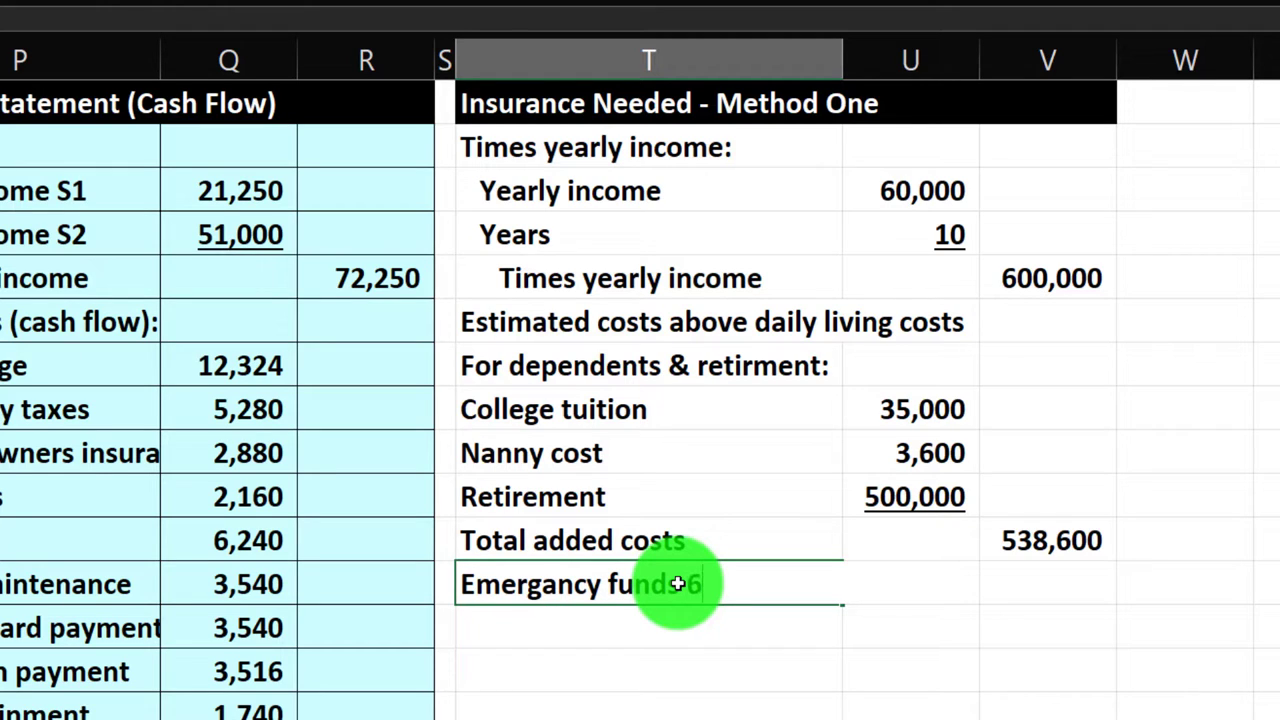
text( months o)
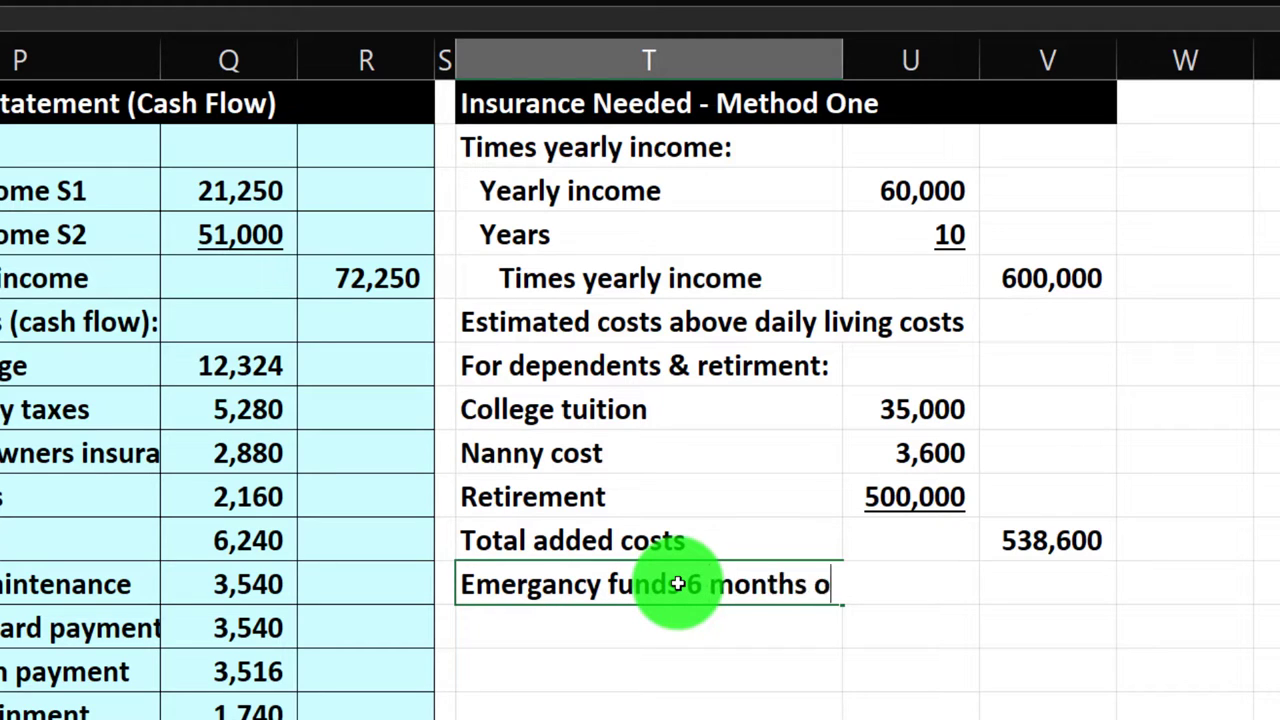
key(BackSpace)
text(expn)
key(BackSpace)
text(enses:)
key(Return)
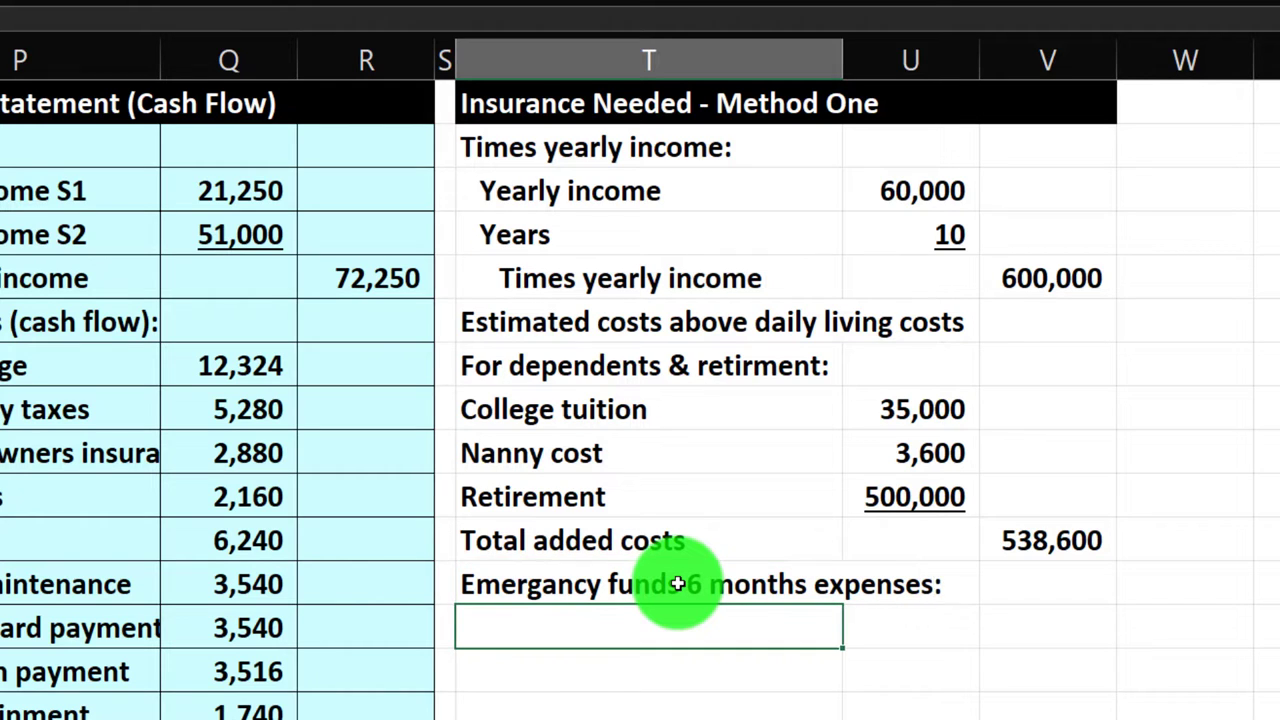
Indent the labels from College tuition to Total added costs in T8:T11 by one level.
click(915, 192)
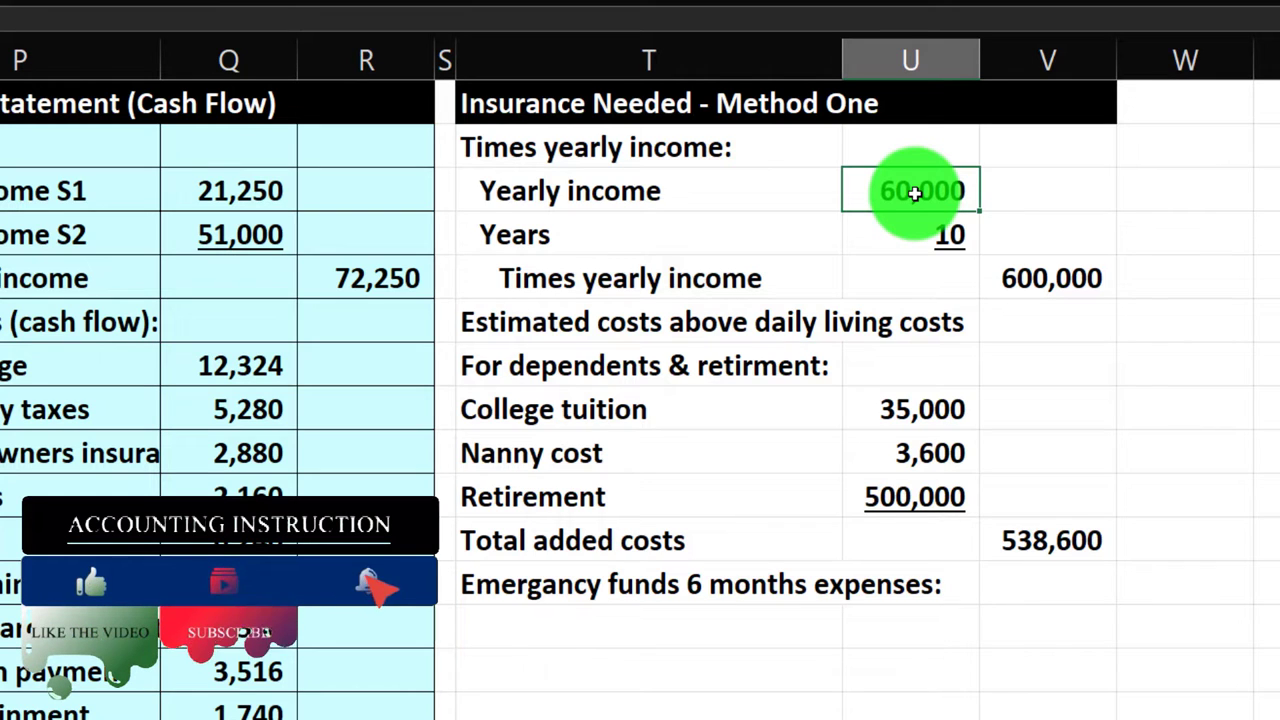
click(689, 634)
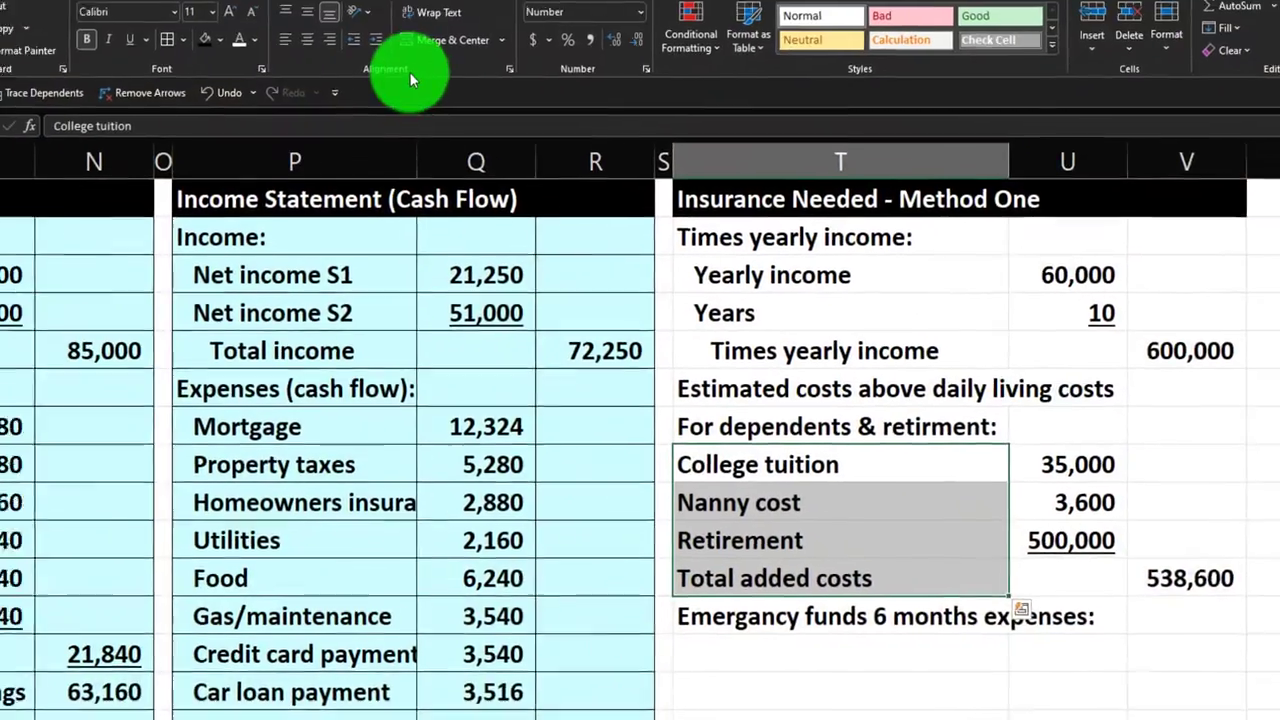
click(785, 575)
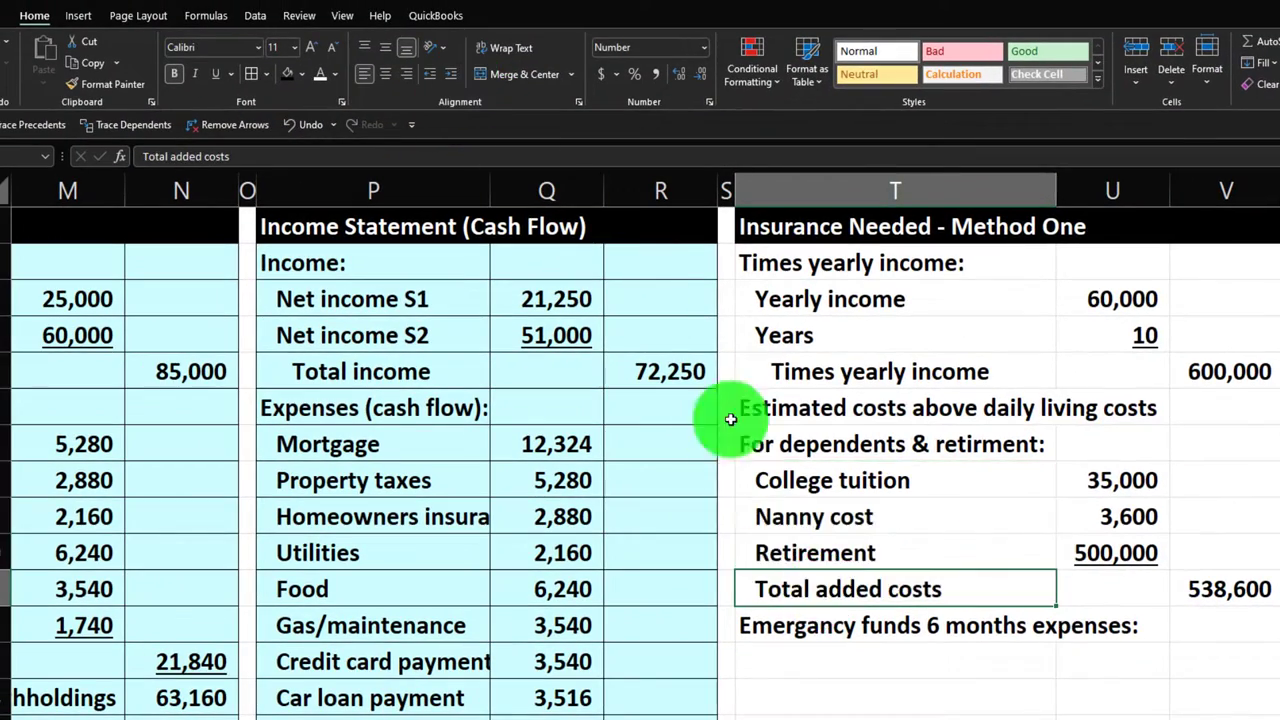
Indent Total added costs in T11 one more level and enter the label "Yearly expenses" in T13, below the emergency funds heading.
click(450, 74)
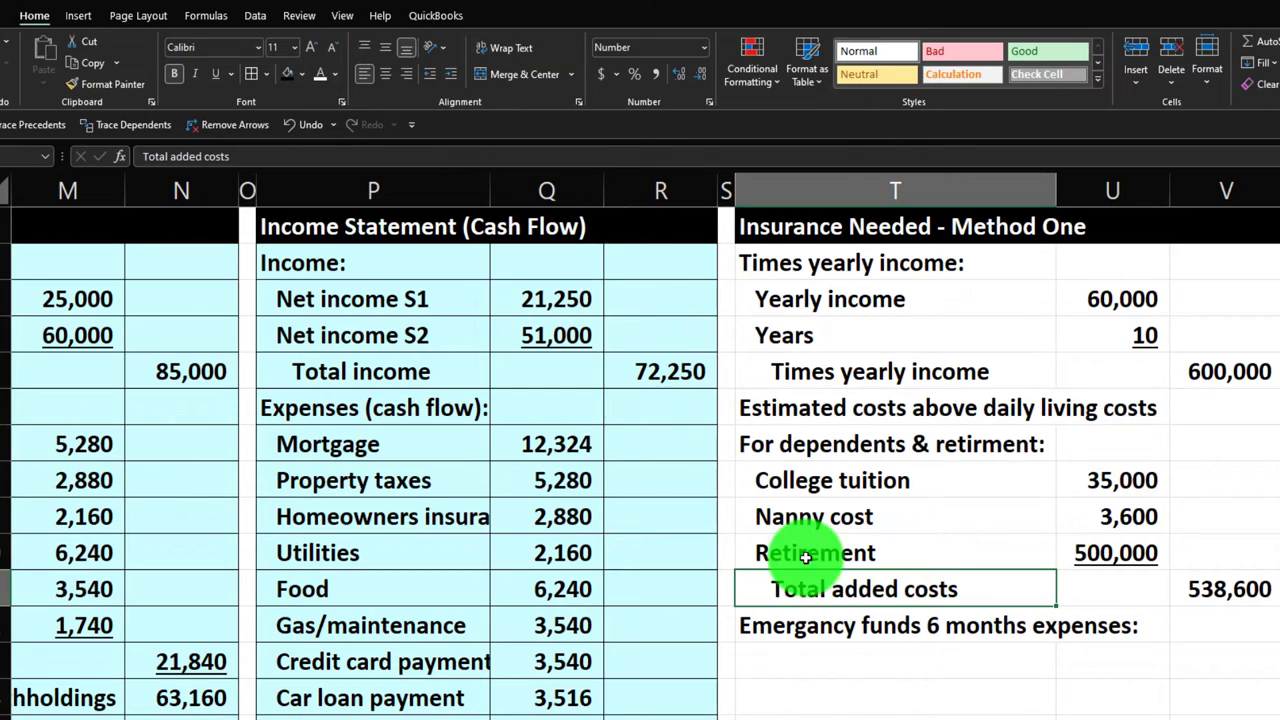
click(844, 674)
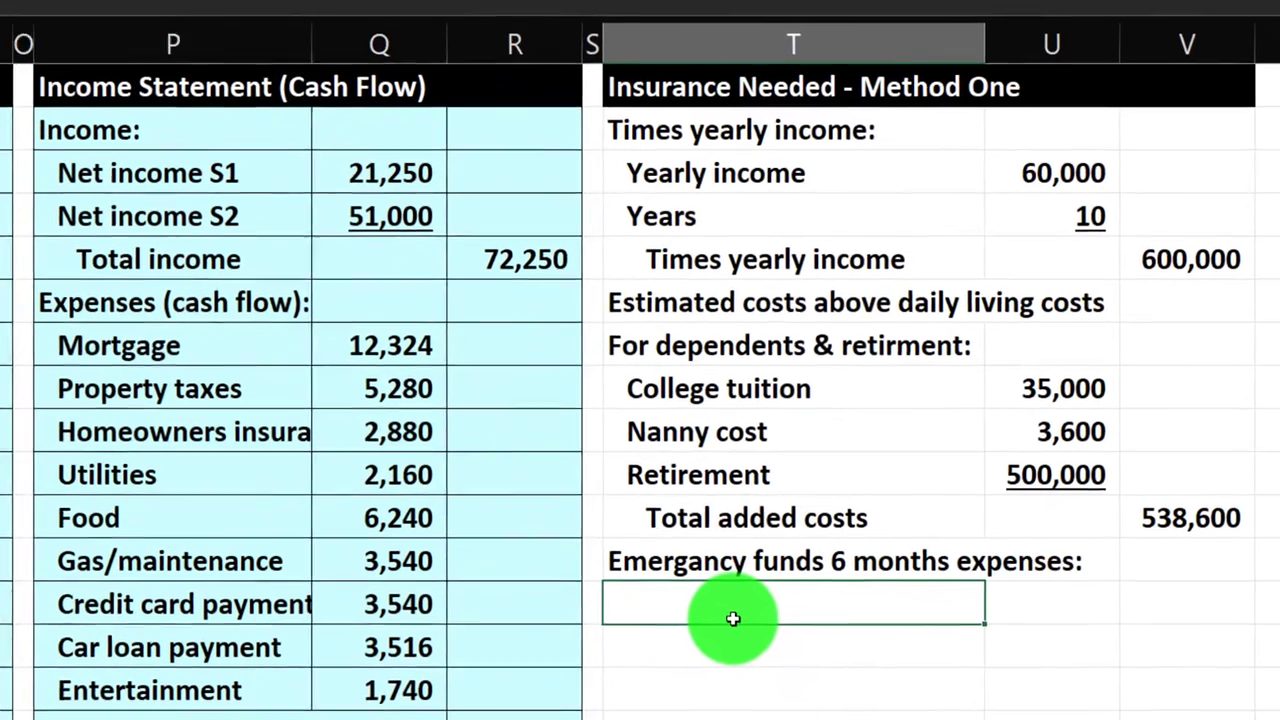
text(YEar)
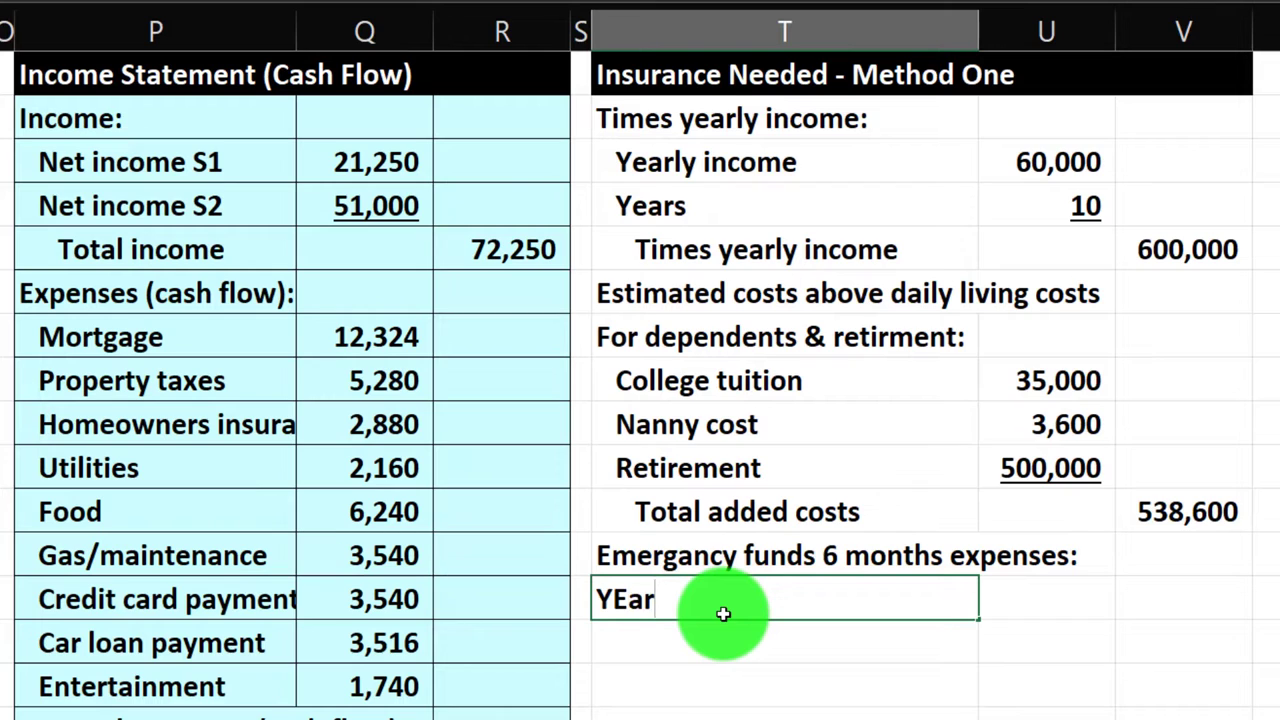
key(BackSpace)
key(BackSpace)
key(BackSpace)
text(early )
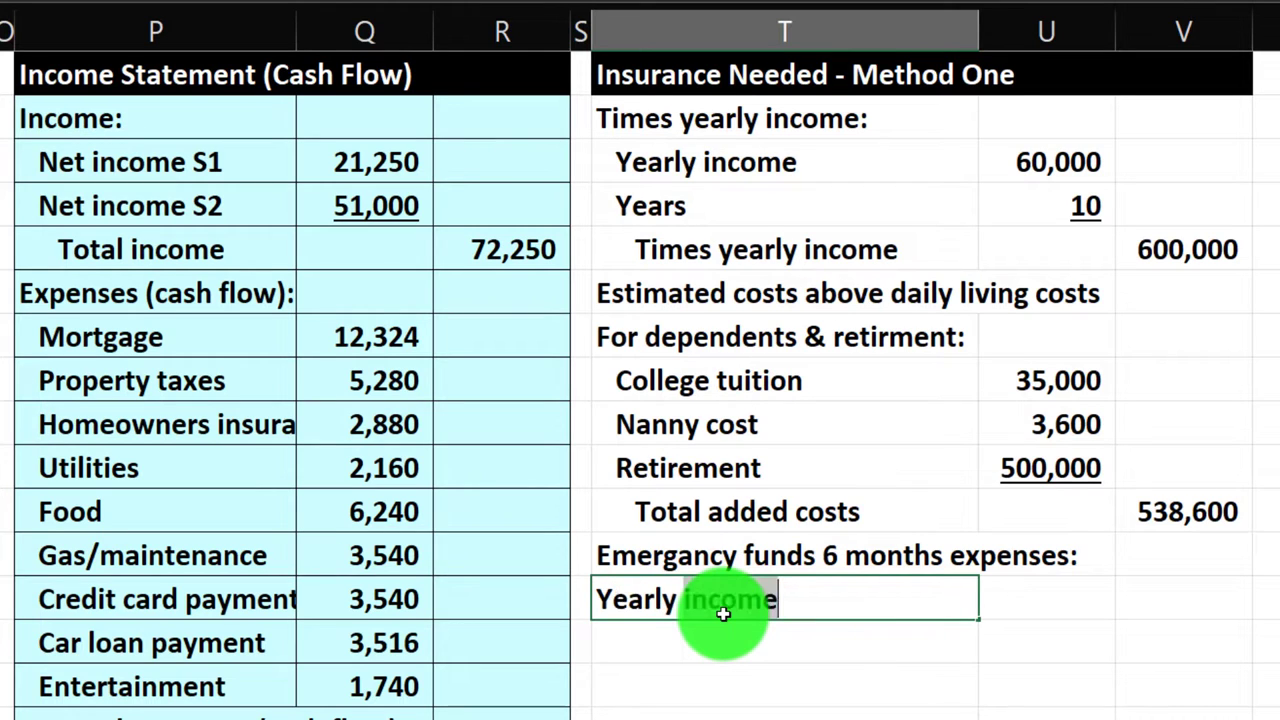
text(expenses)
key(Tab)
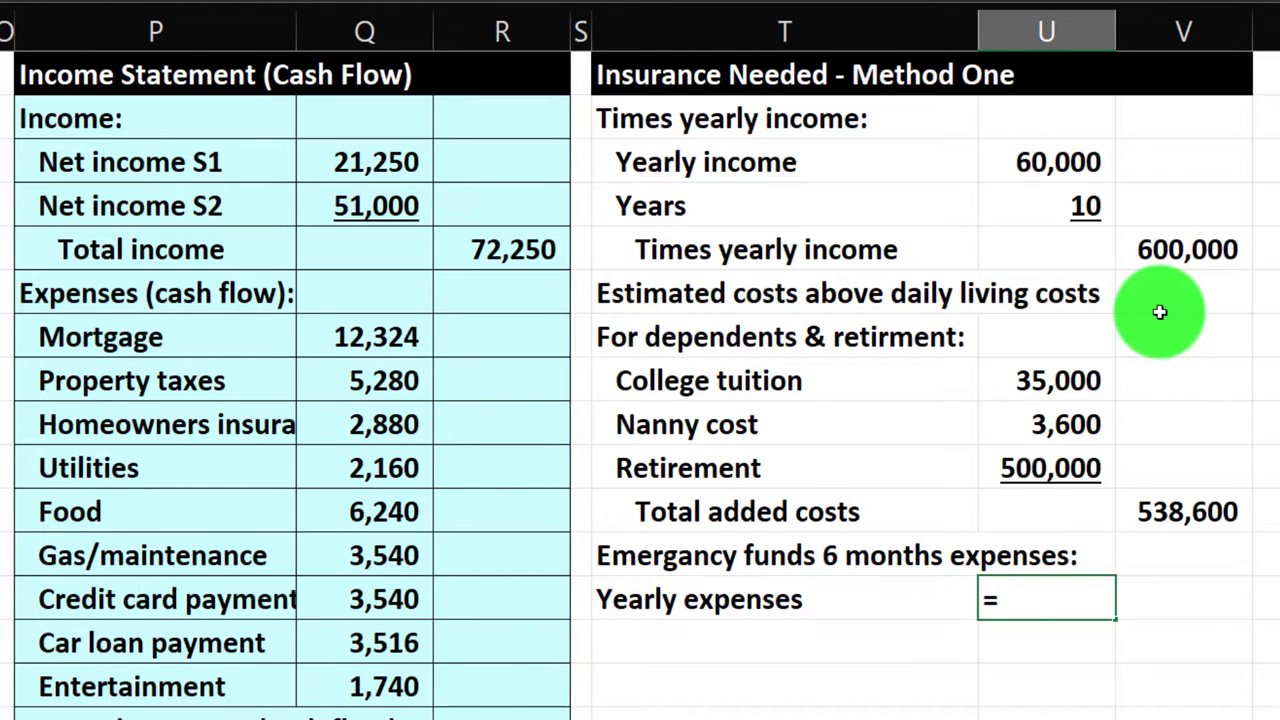
Link the yearly expenses amount in U13 to Total expenses (cash flow) in R16 of the income statement.
text(=)
key(Left)
key(Up)
key(Left)
key(Left)
key(Left)
key(Down)
key(Down)
key(Down)
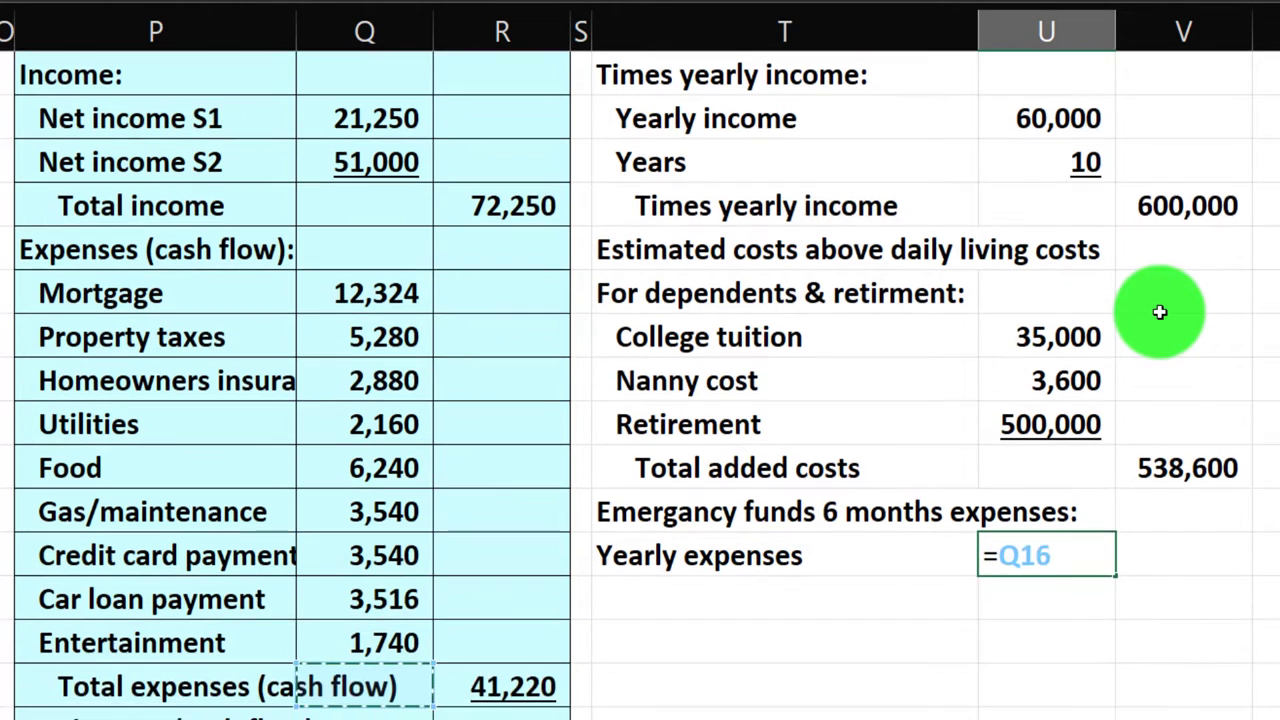
key(Right)
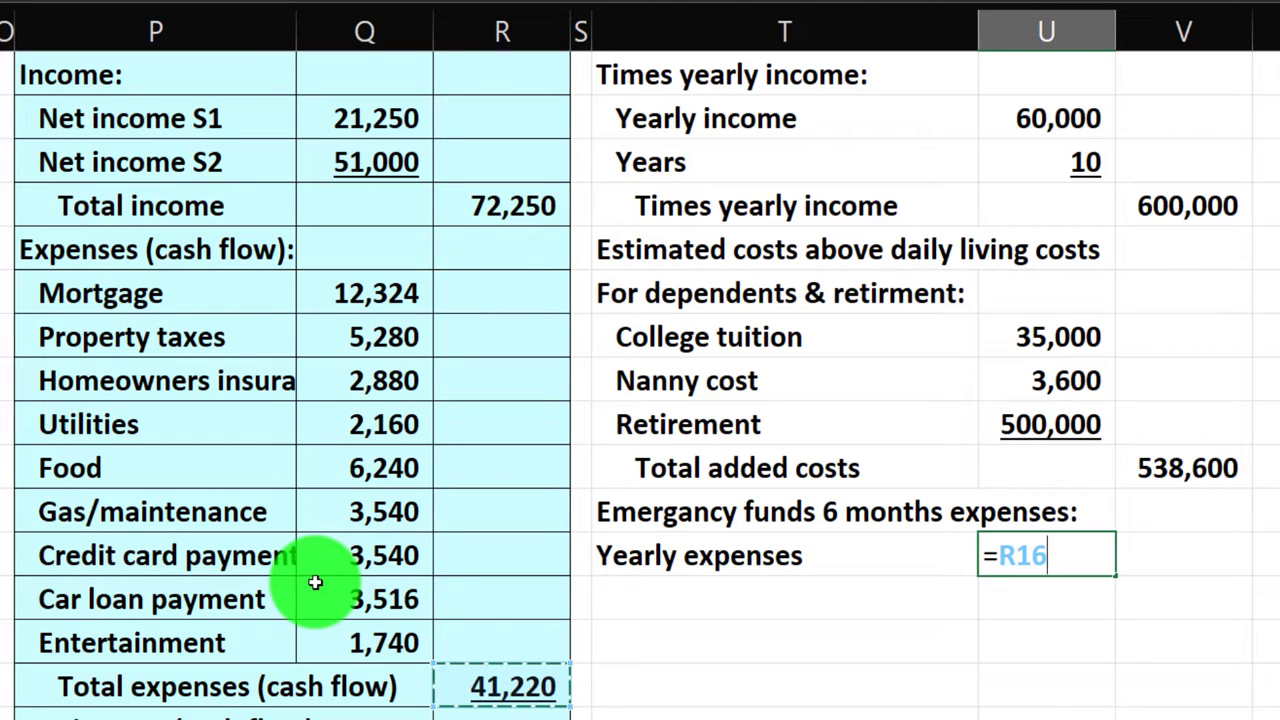
key(Return)
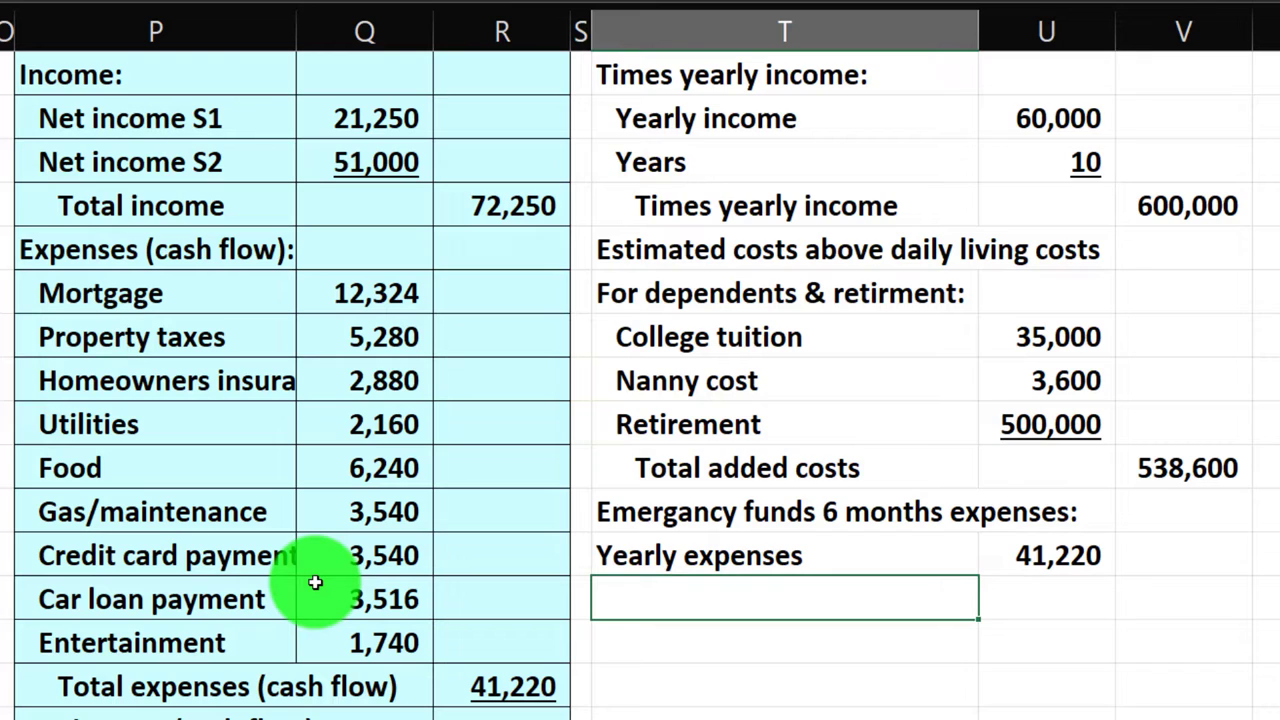
Fill T14, below Yearly expenses, with a formula that references the Nanny cost label in T9.
text(=)
key(Up)
key(Up)
key(Up)
key(Up)
key(Up)
key(Up)
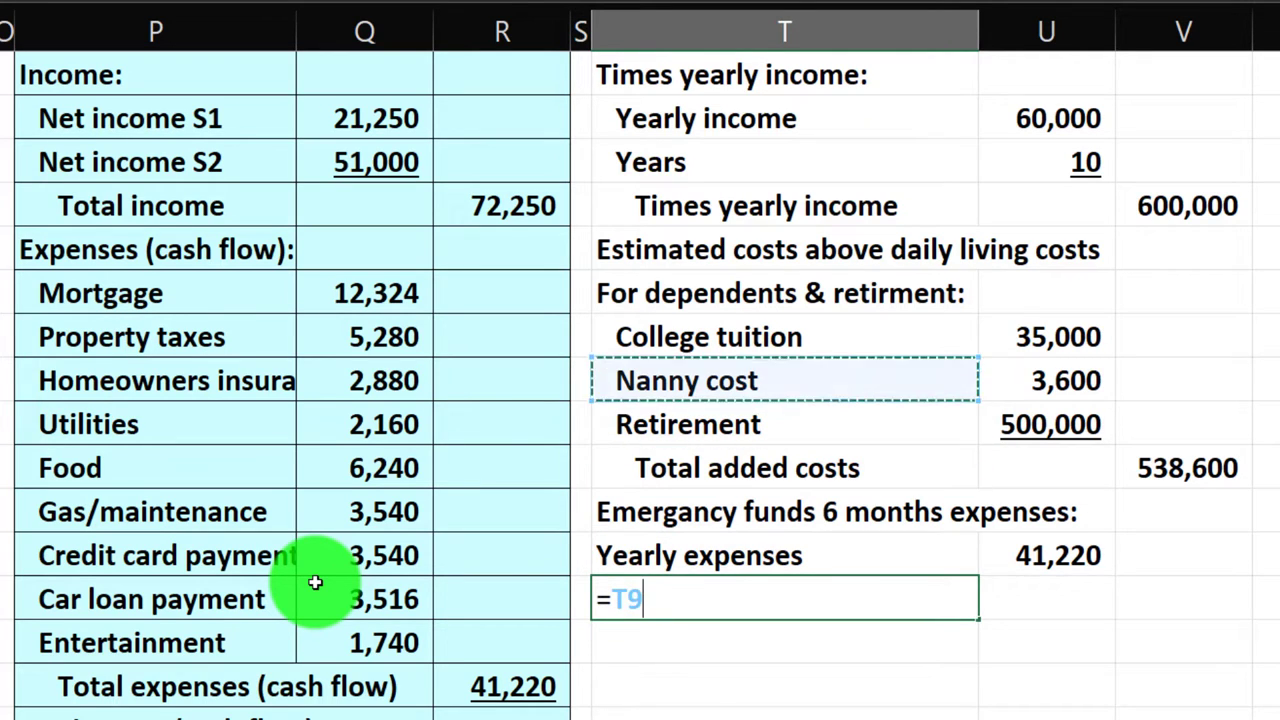
key(Tab)
Link the amount in U14 to the nanny cost amount in U9 and underline it.
text(=)
key(Up)
key(Up)
key(Up)
key(Up)
key(Up)
key(Up)
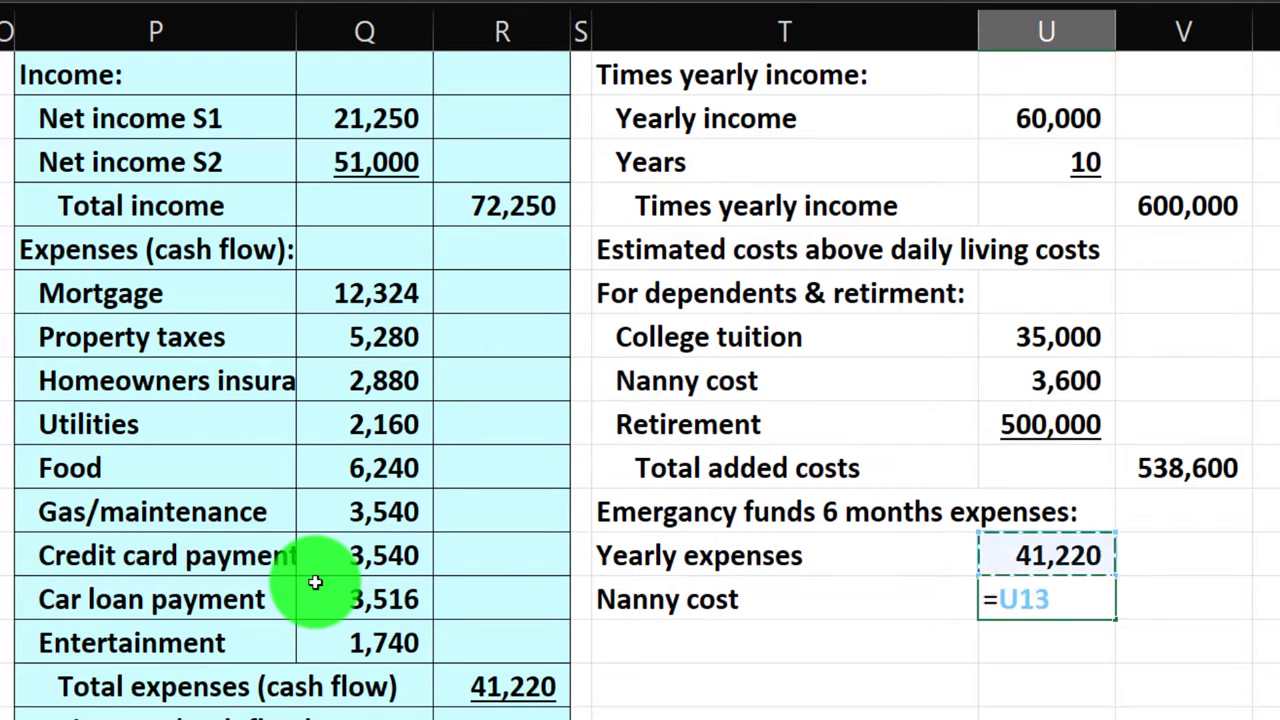
key(Return)
key(Up)
key(Right)
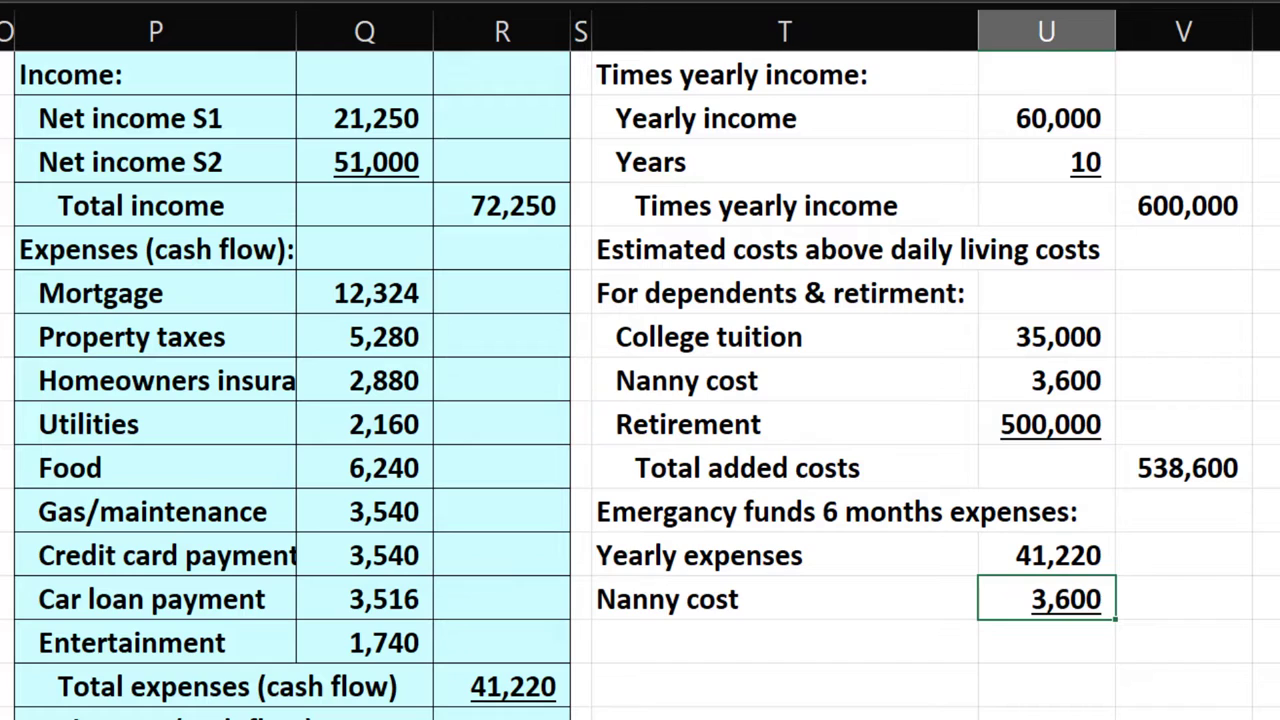
Enter the label "Total yearly expense" in T15, below the emergency fund's Nanny cost.
click(785, 641)
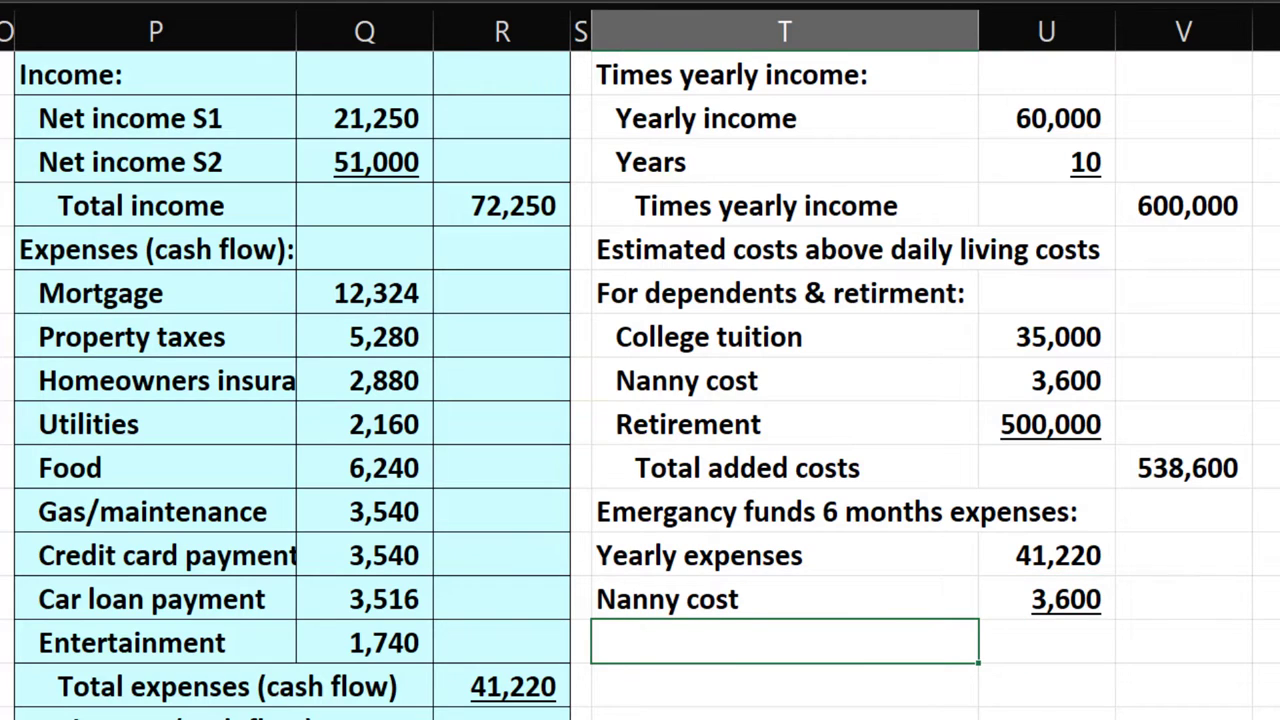
text(Total )
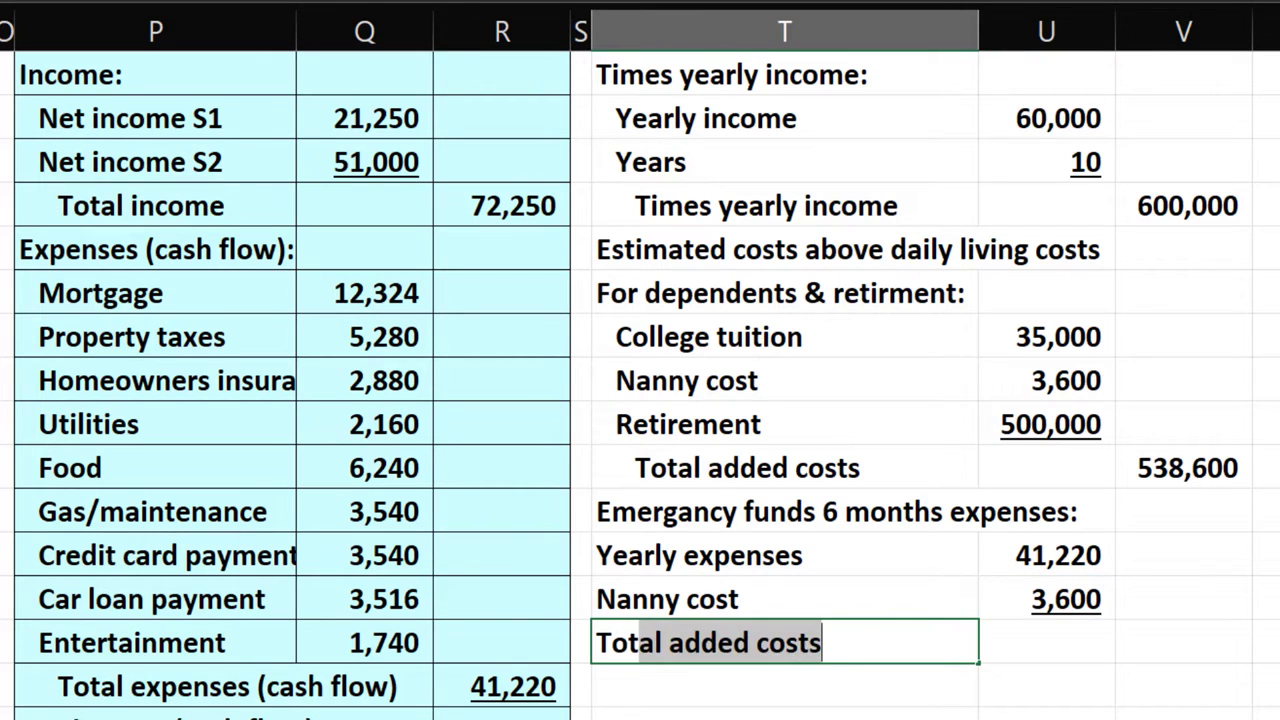
text(year)
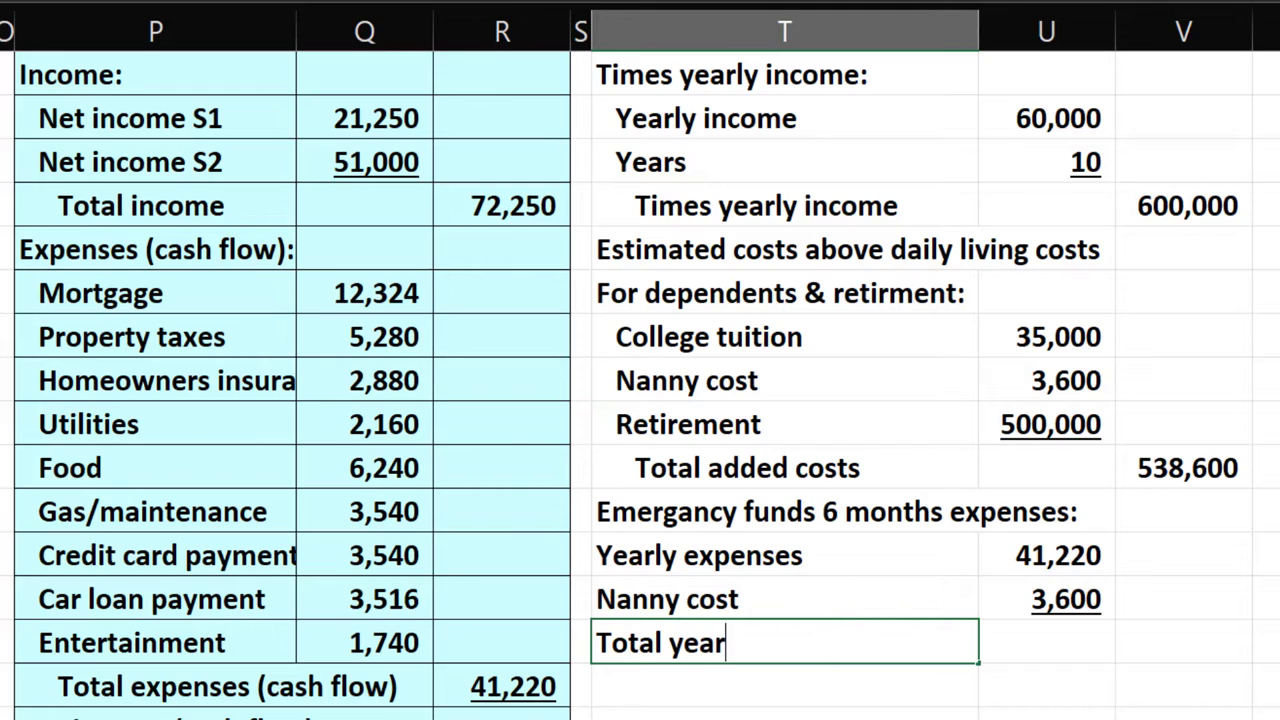
text(ly ex)
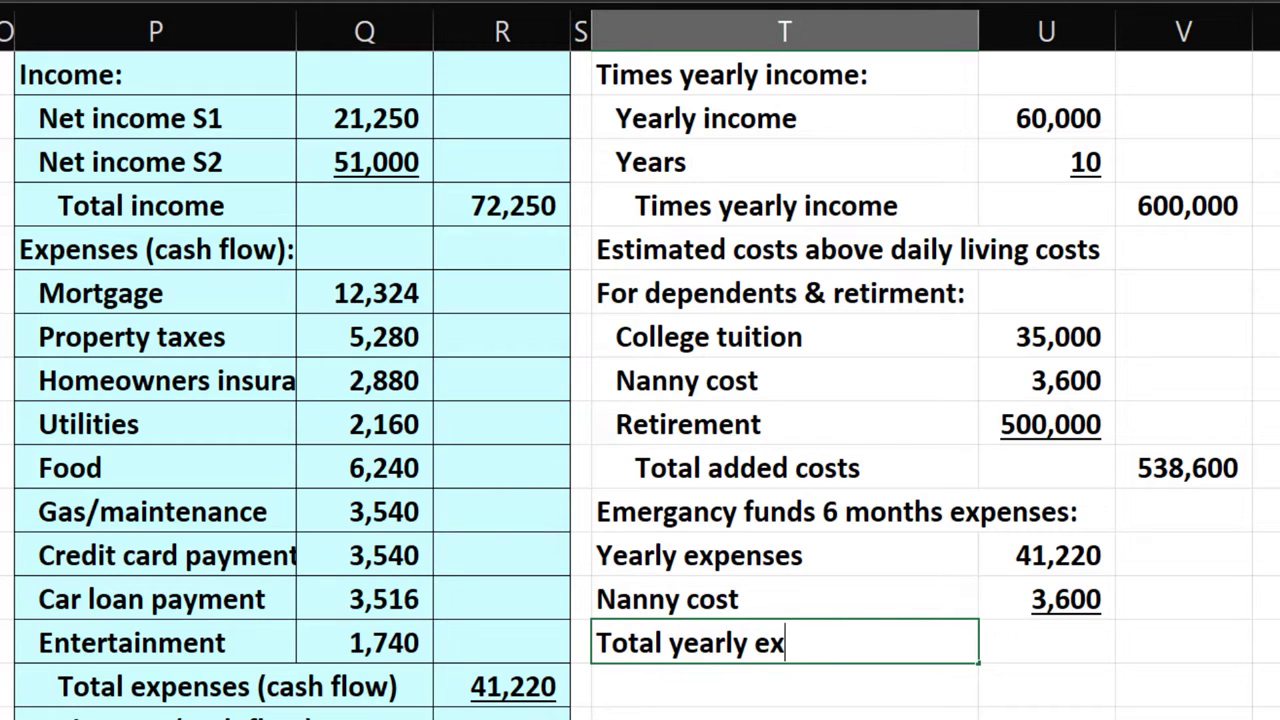
text(pense)
key(Tab)
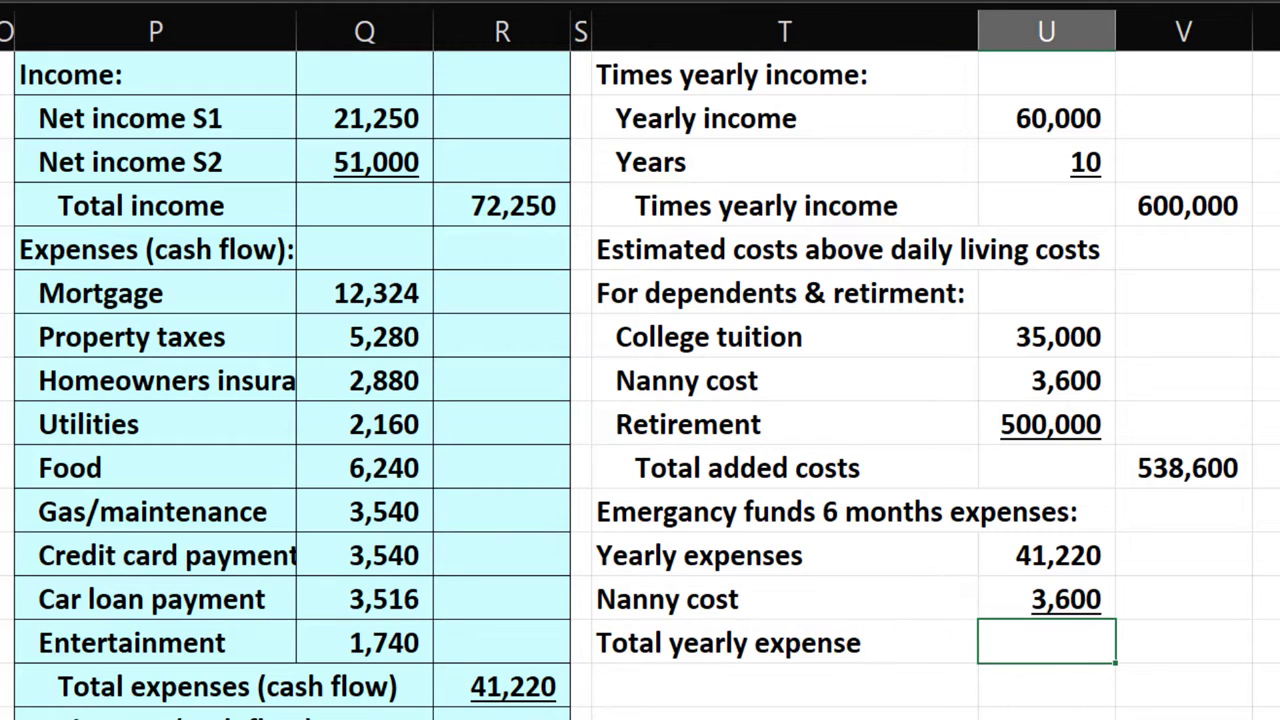
Total the yearly expenses and nanny cost in U15 with a SUM of U13:U14.
text(=sum()
key(Up)
key(Up)
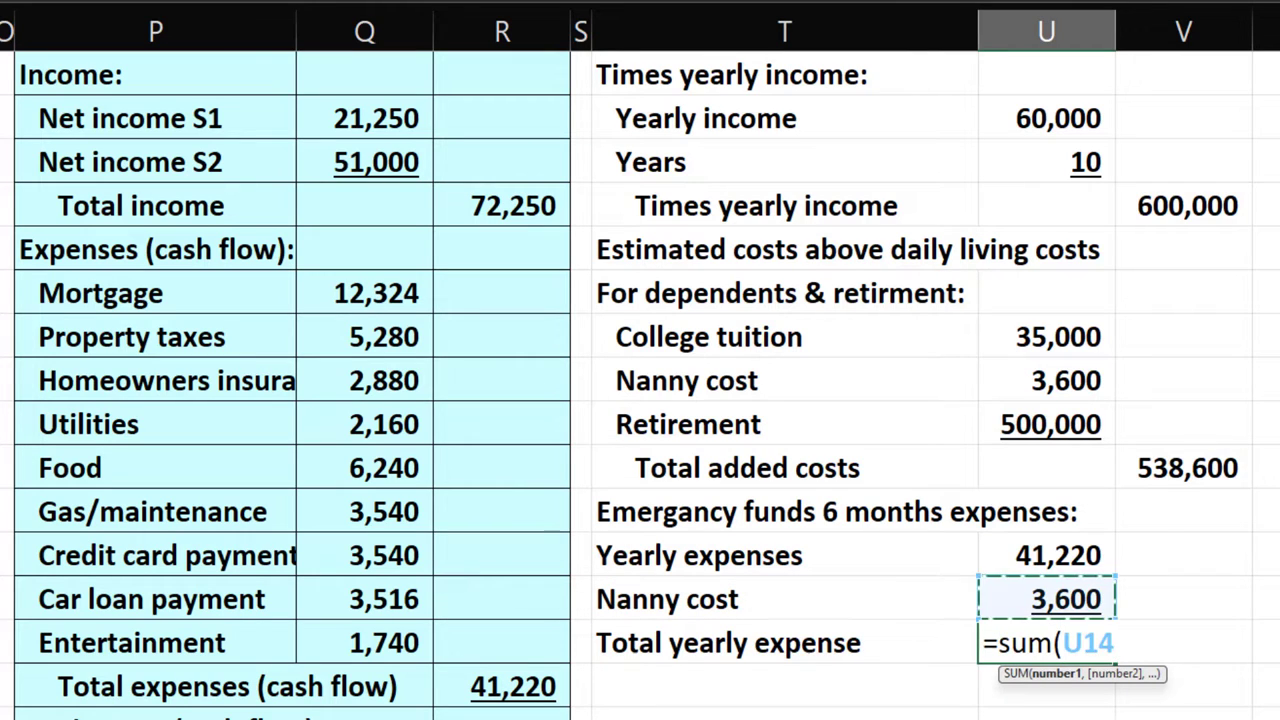
key(shift+Up)
key(Return)
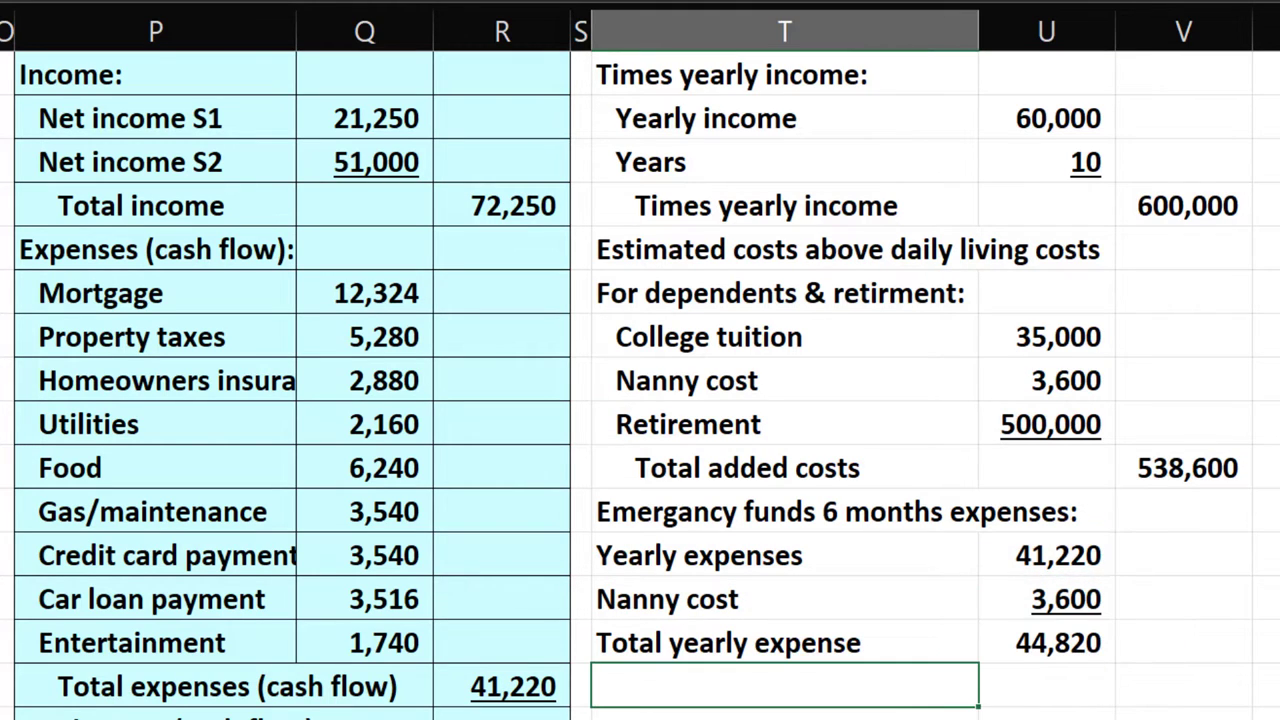
Enter the label "Half" in T16 and the divisor 2 beside it in U16.
text(Half)
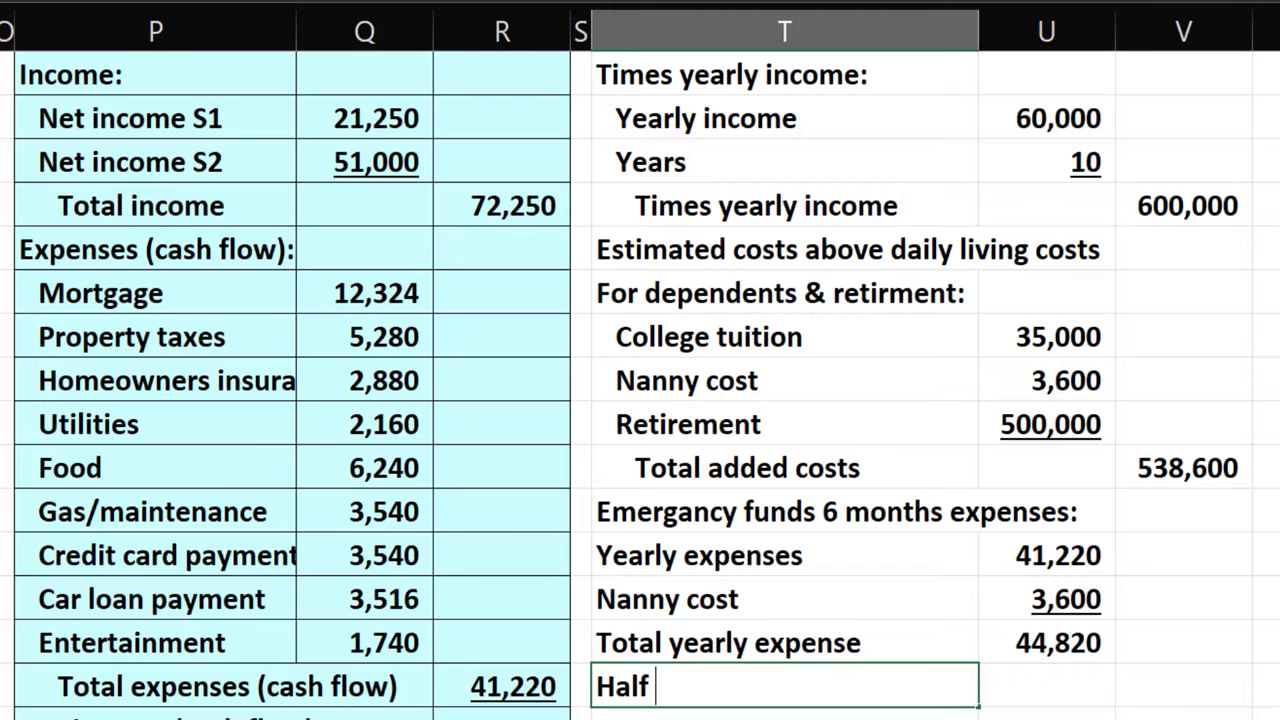
key(Tab)
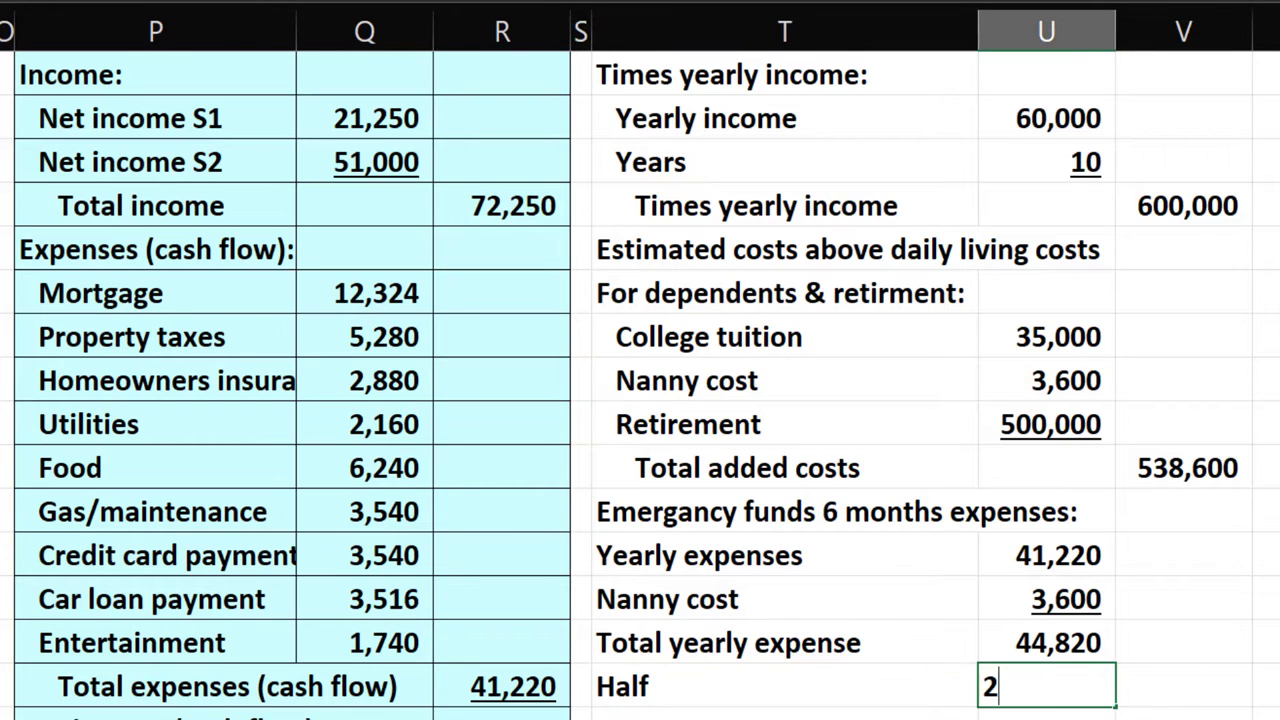
key(Return)
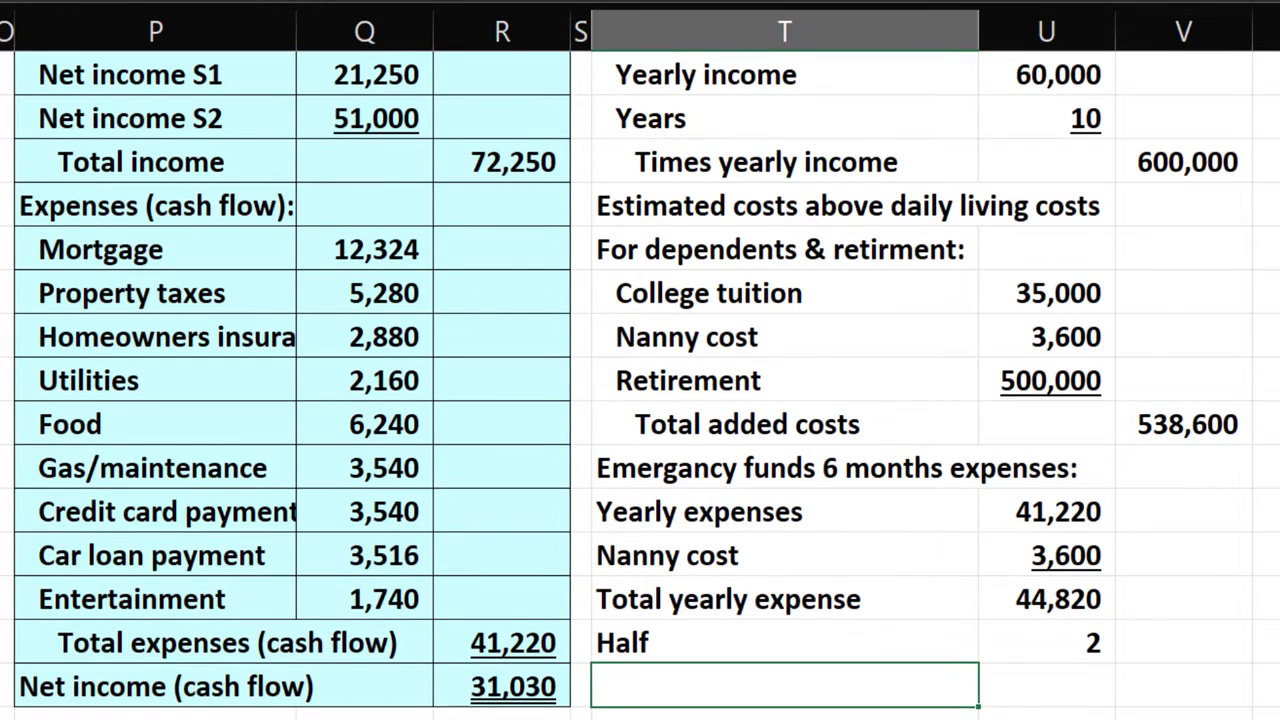
Copy the emergency funds heading from T12 to T17, below Half, and remove the colon at the end of the copy.
click(760, 456)
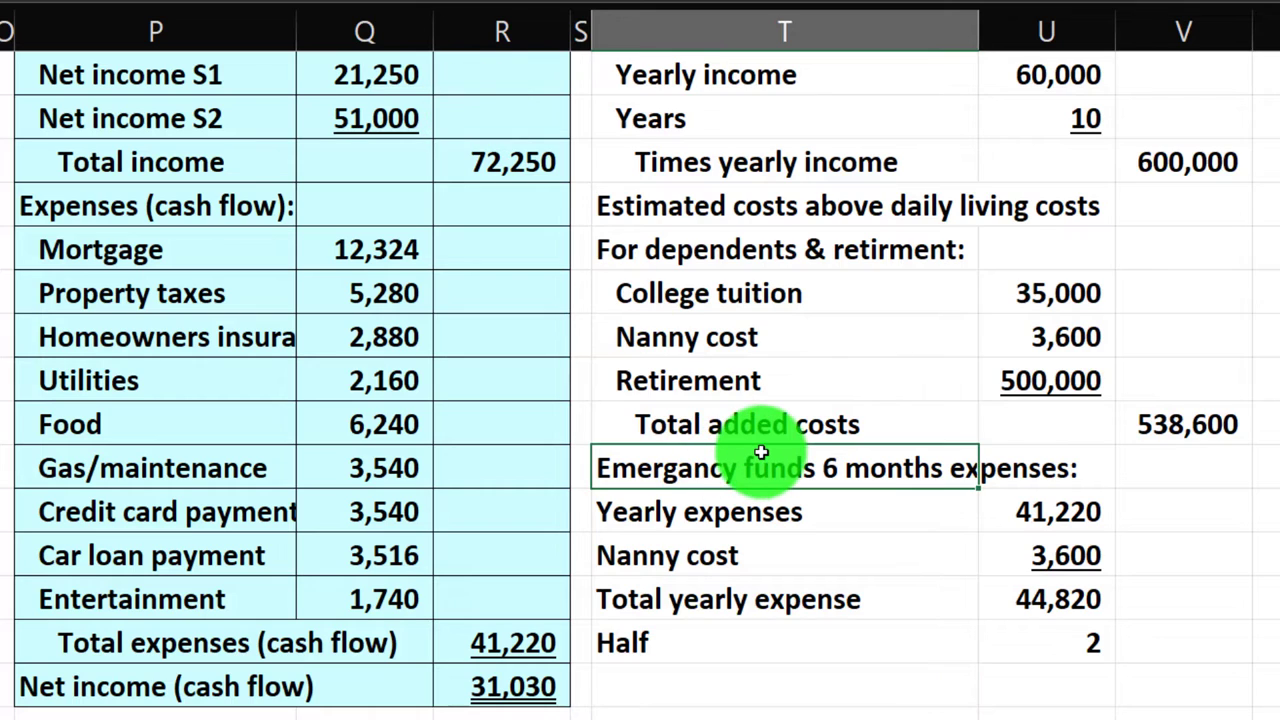
key(ctrl+c)
click(734, 683)
key(ctrl+v)
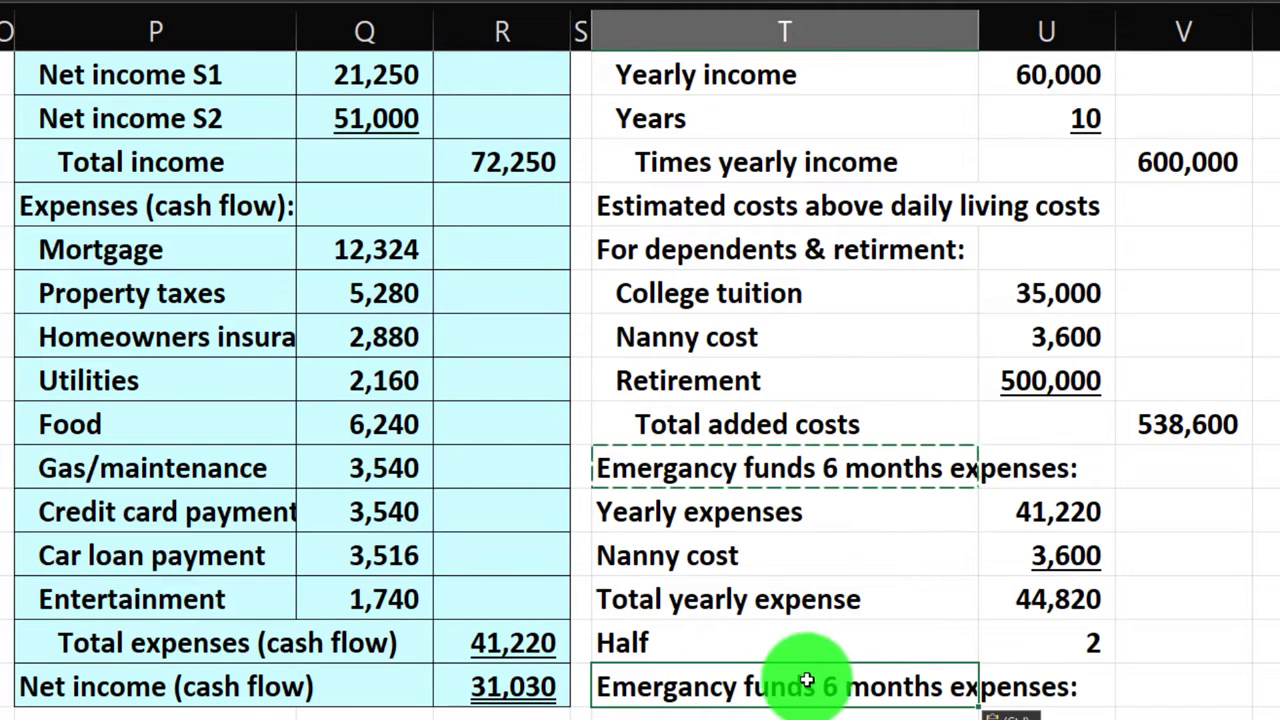
double_click(896, 683)
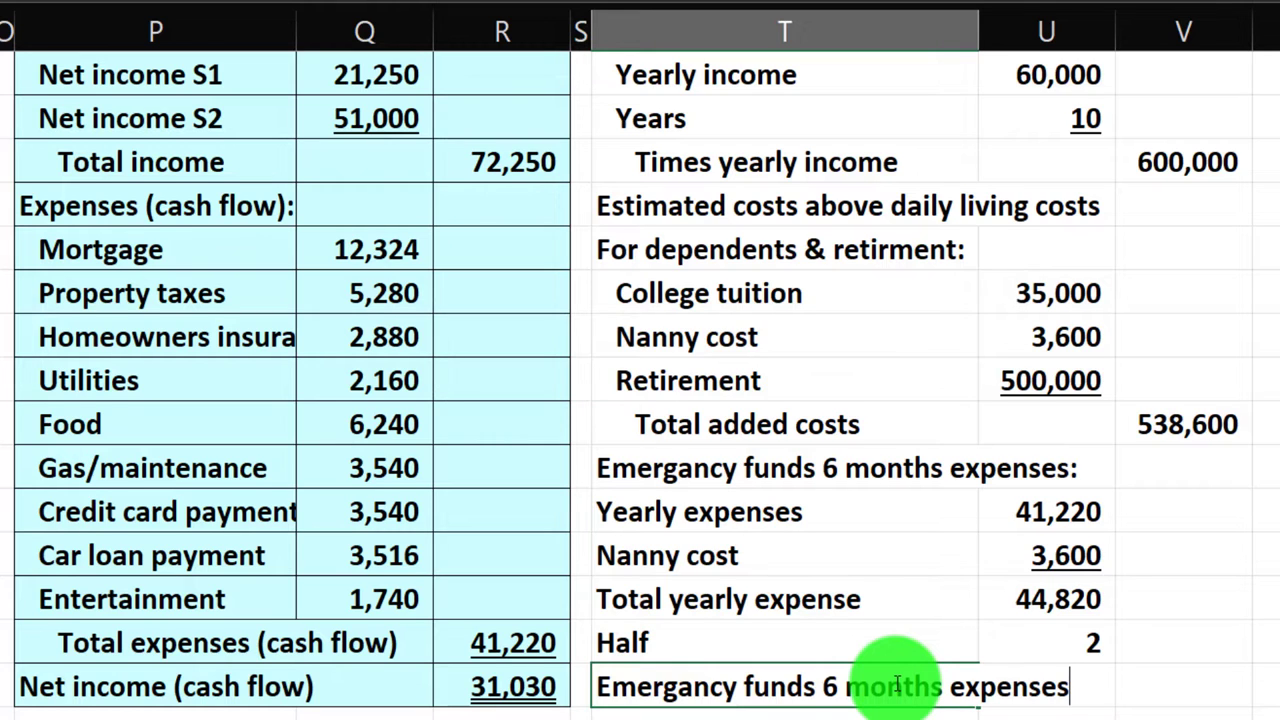
key(Return)
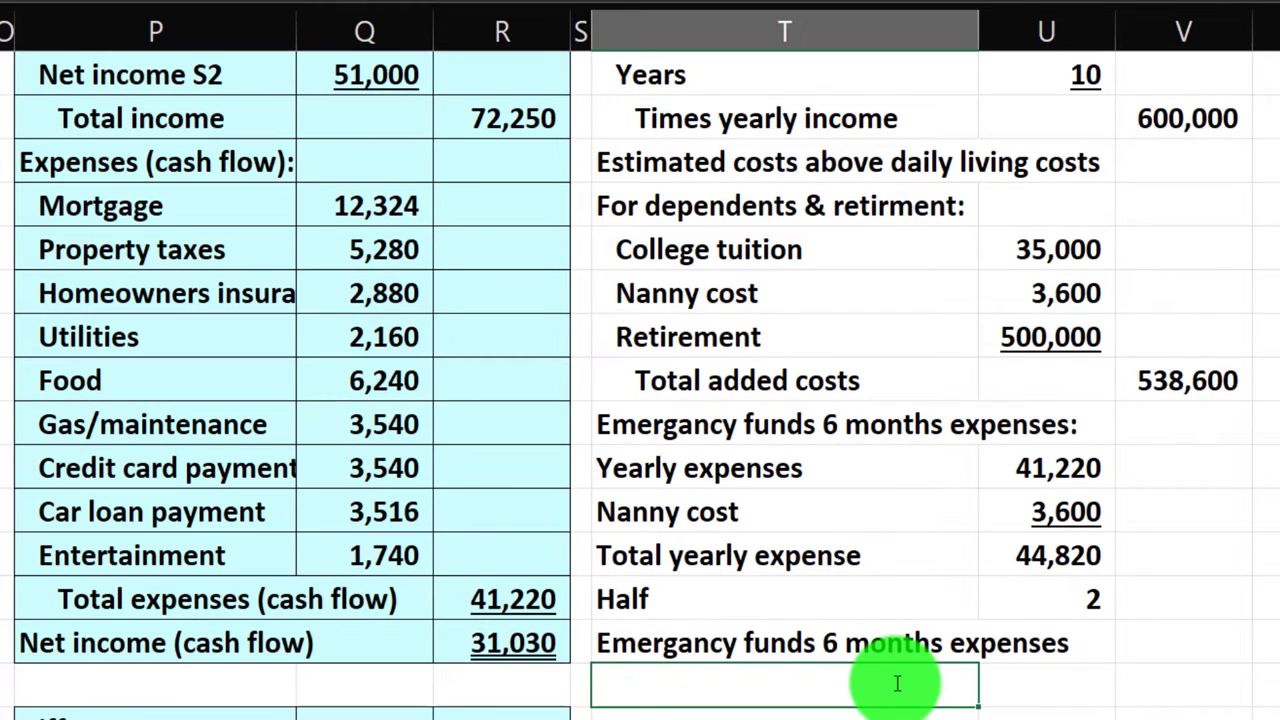
Calculate the six-month emergency fund in V17 by dividing the total yearly expense in U15 by U16.
click(1190, 632)
text(=)
key(Up)
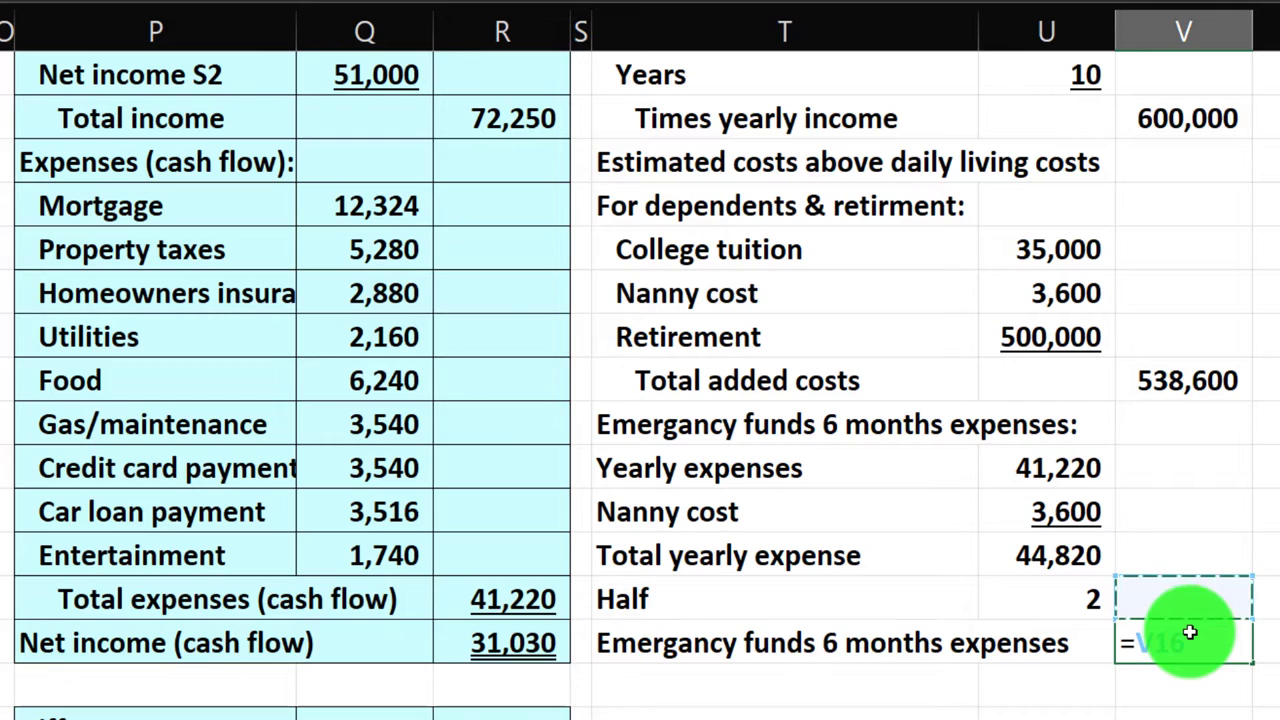
key(Up)
key(Left)
text(/)
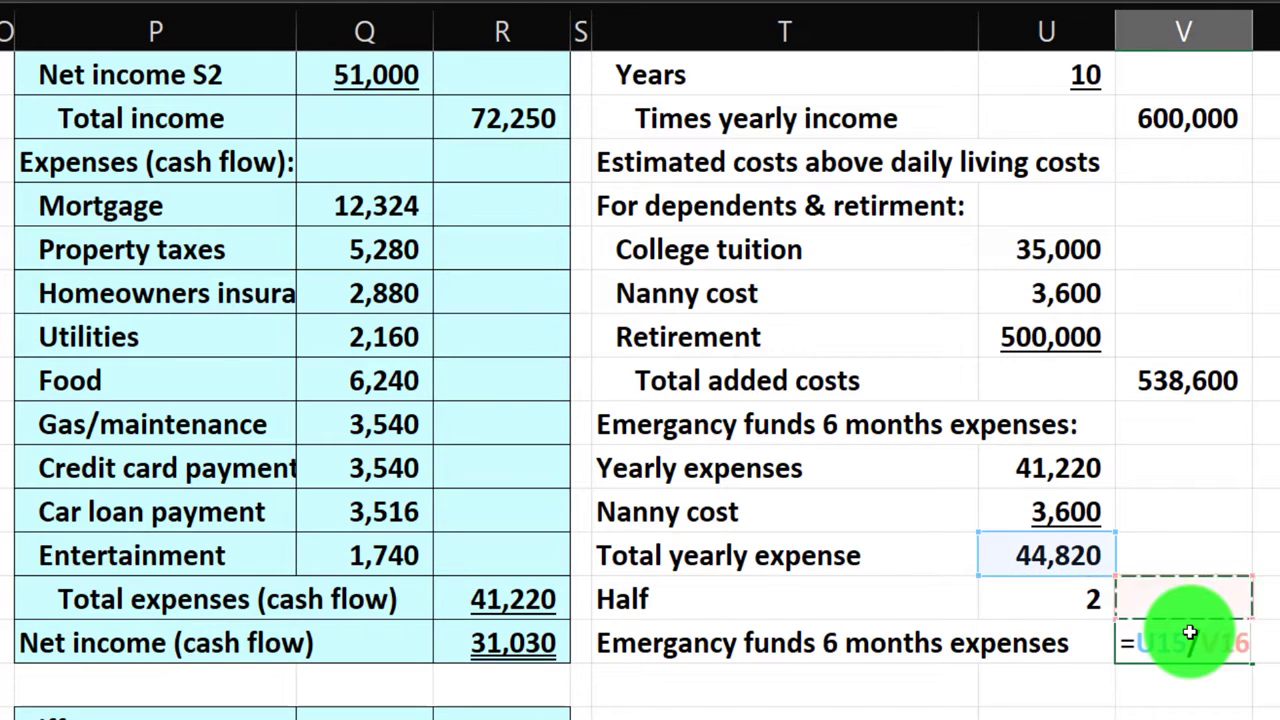
key(Up)
key(Left)
key(Return)
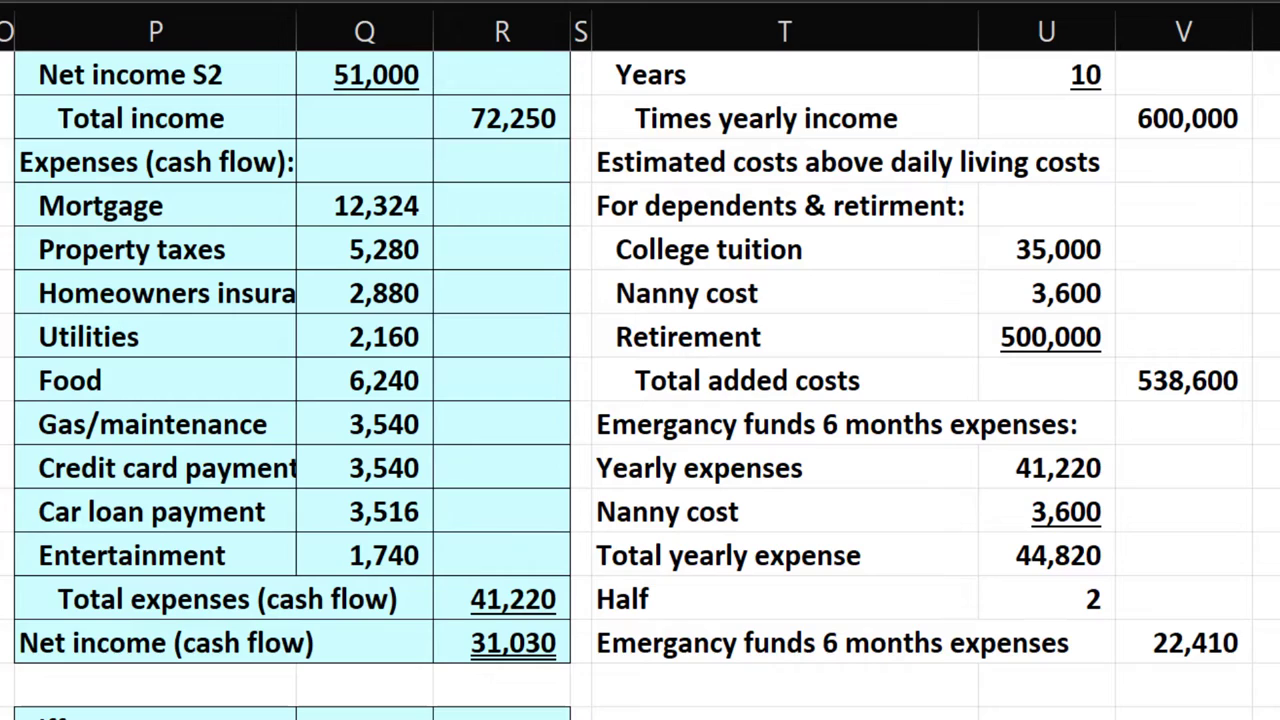
Indent the labels from Yearly expenses to the emergency fund result in T13:T17 one level, and T17 one level further.
scroll(640, 400, down, 1)
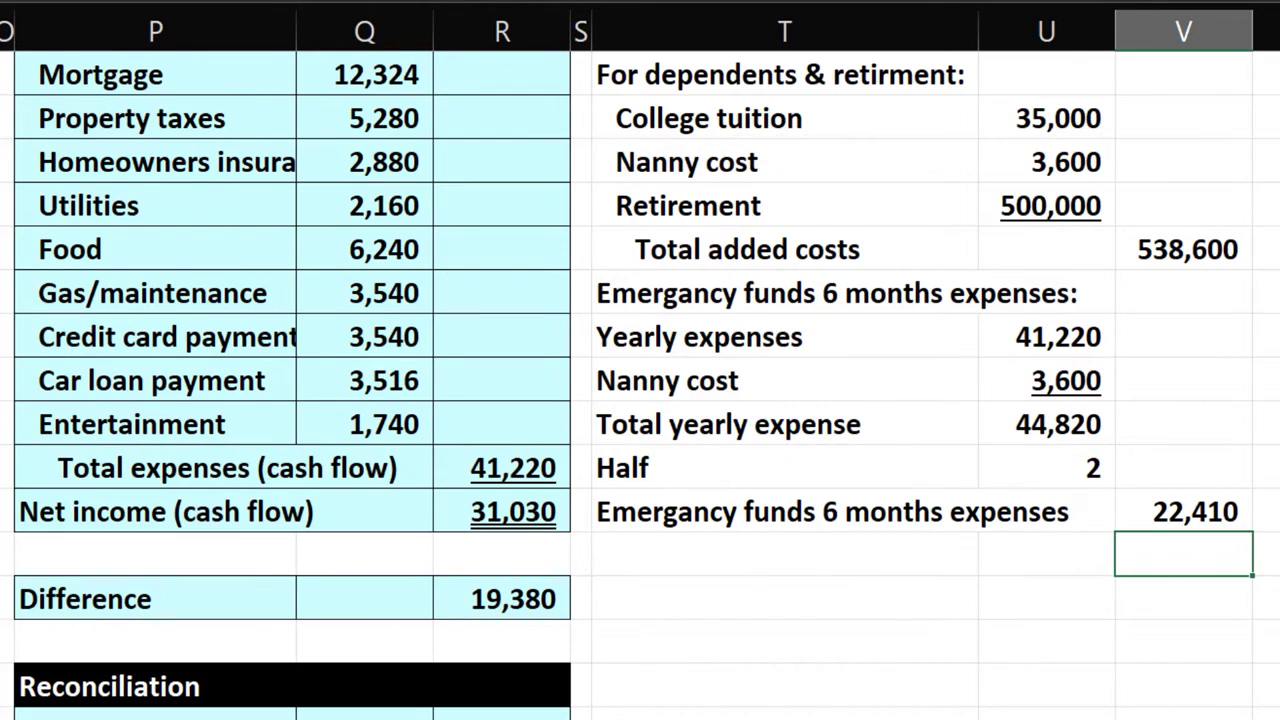
click(854, 551)
drag(750, 337, 772, 511)
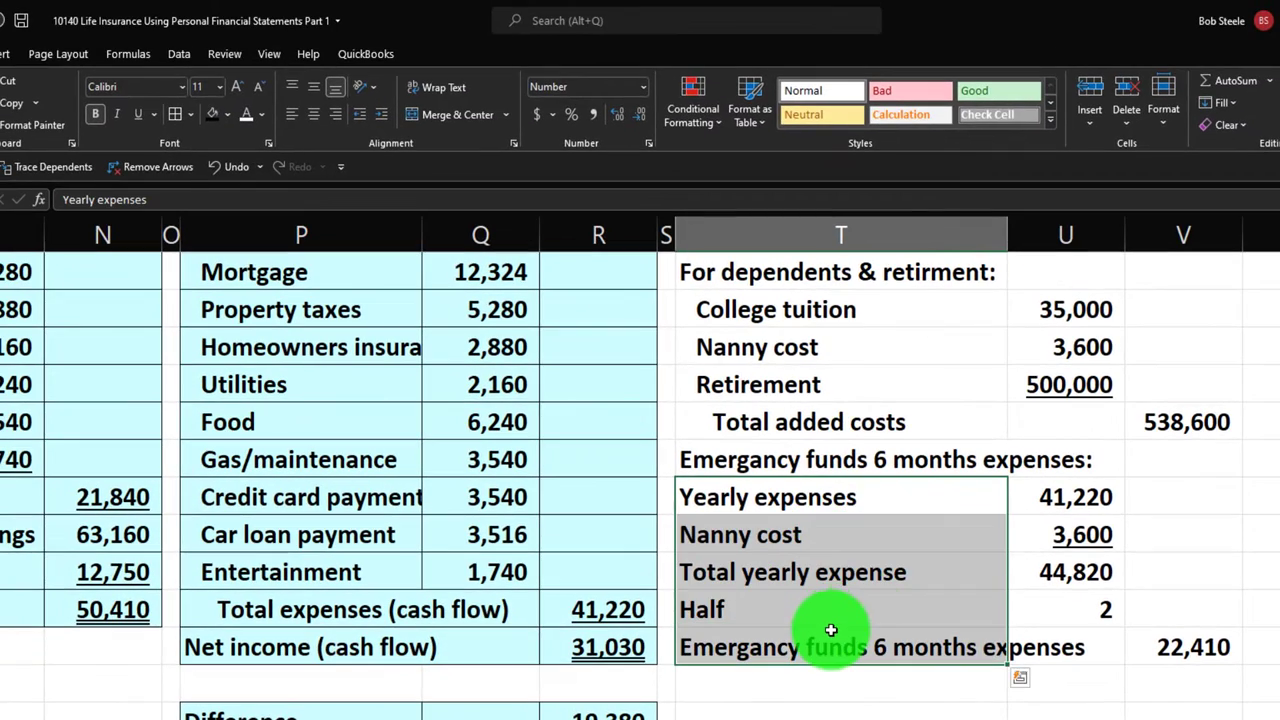
click(379, 115)
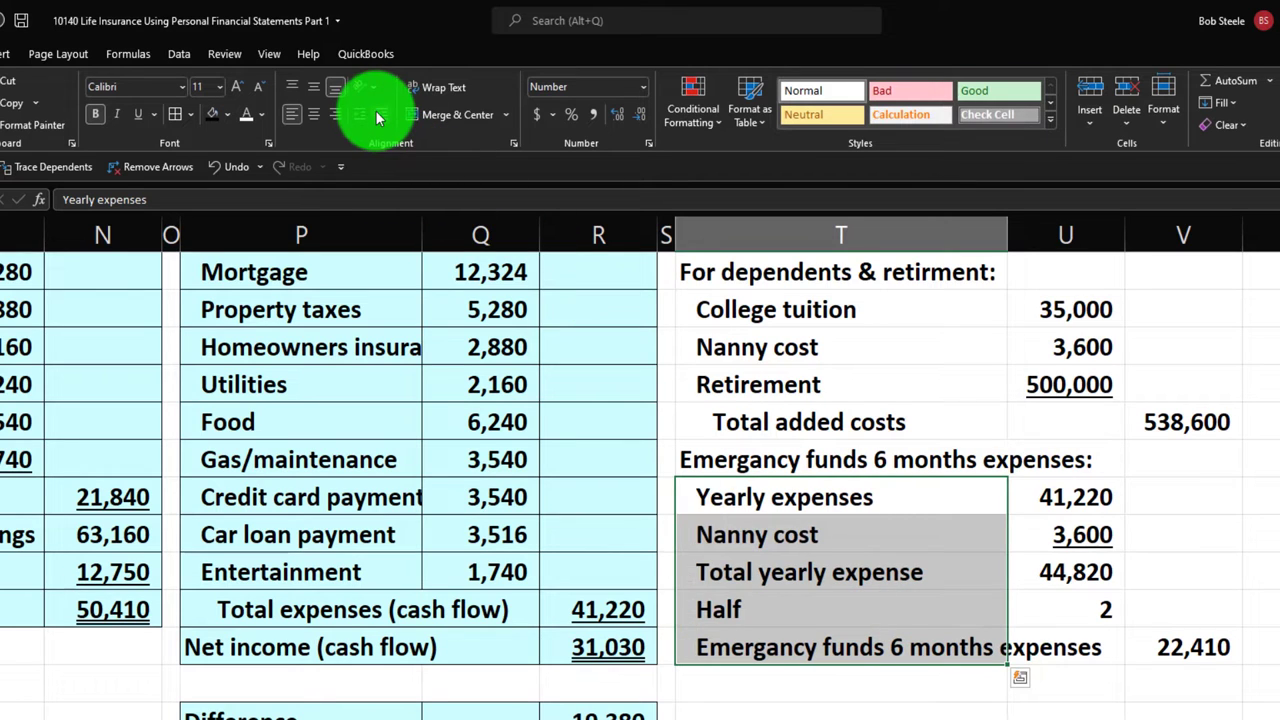
click(729, 648)
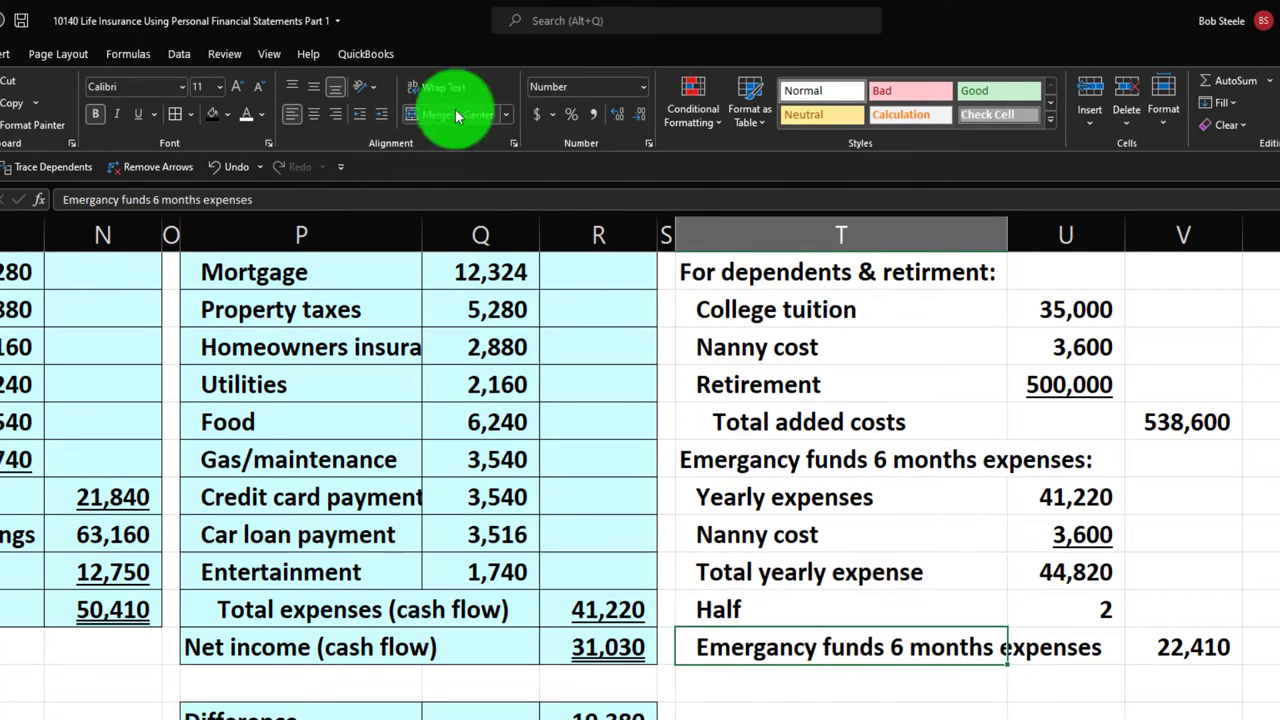
click(380, 117)
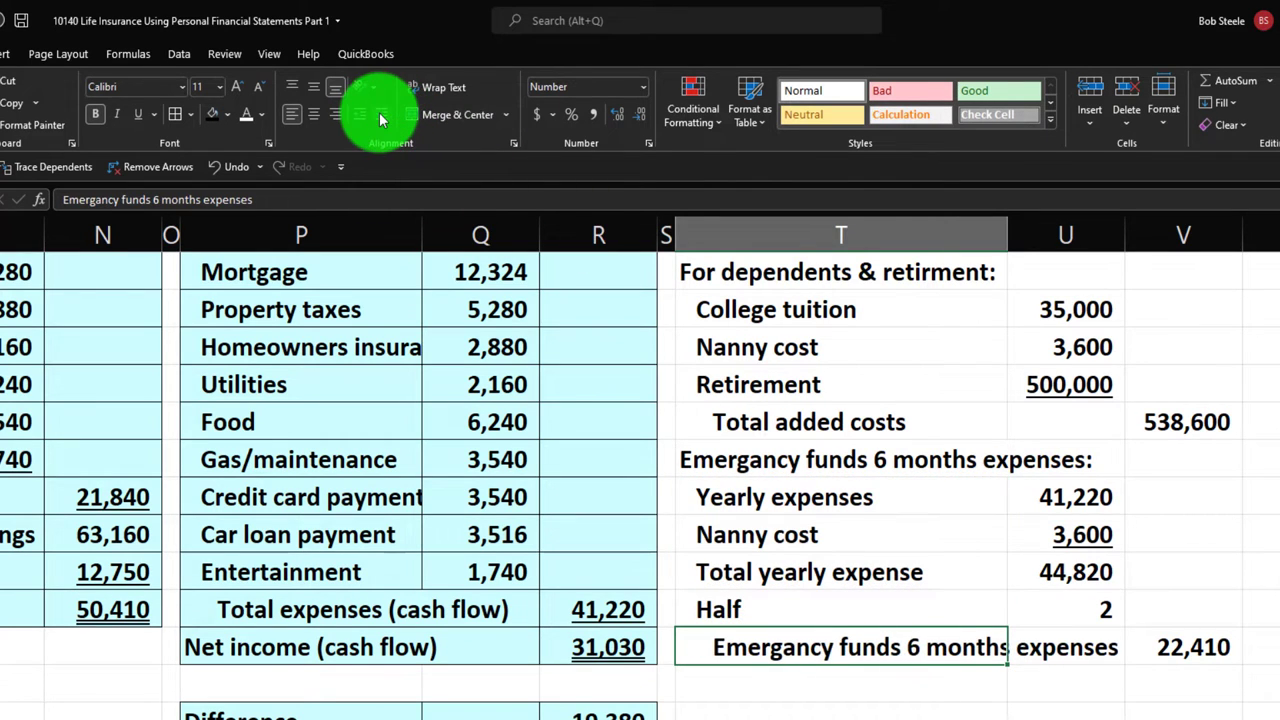
Enter the label "Funeral expenses estimated" in T18, below the emergency fund result.
click(805, 688)
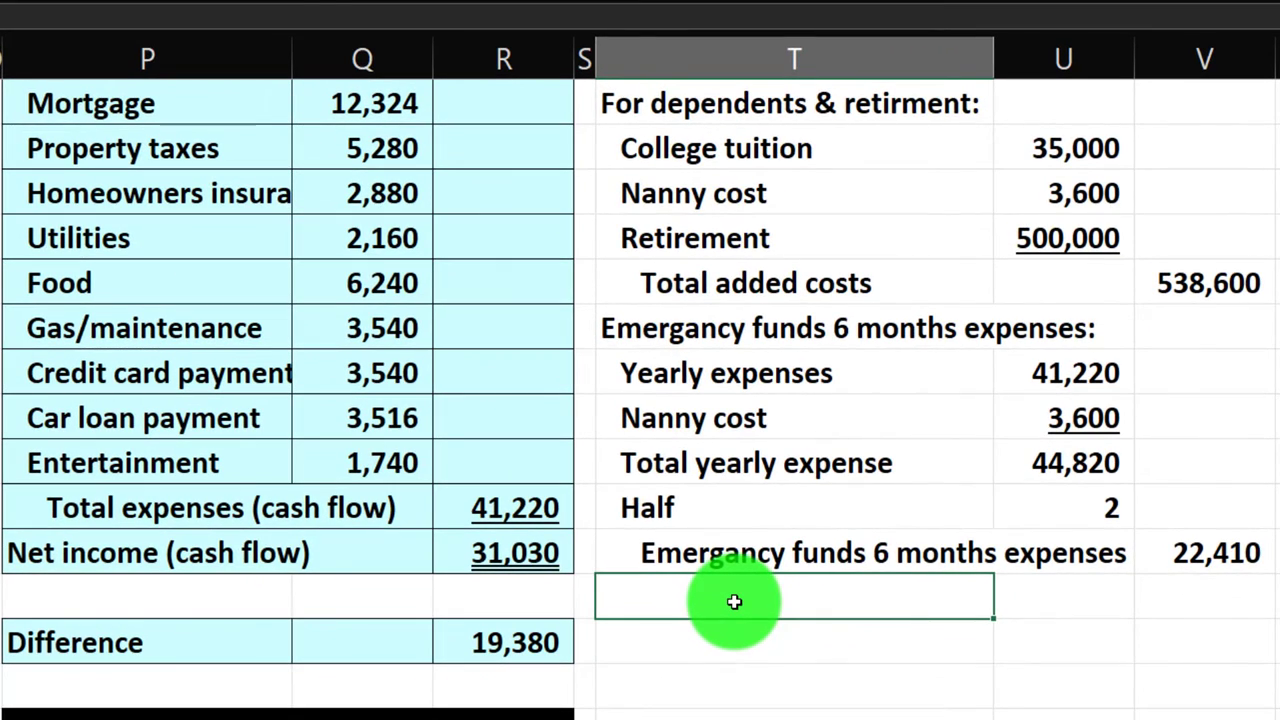
text(Funeral expen)
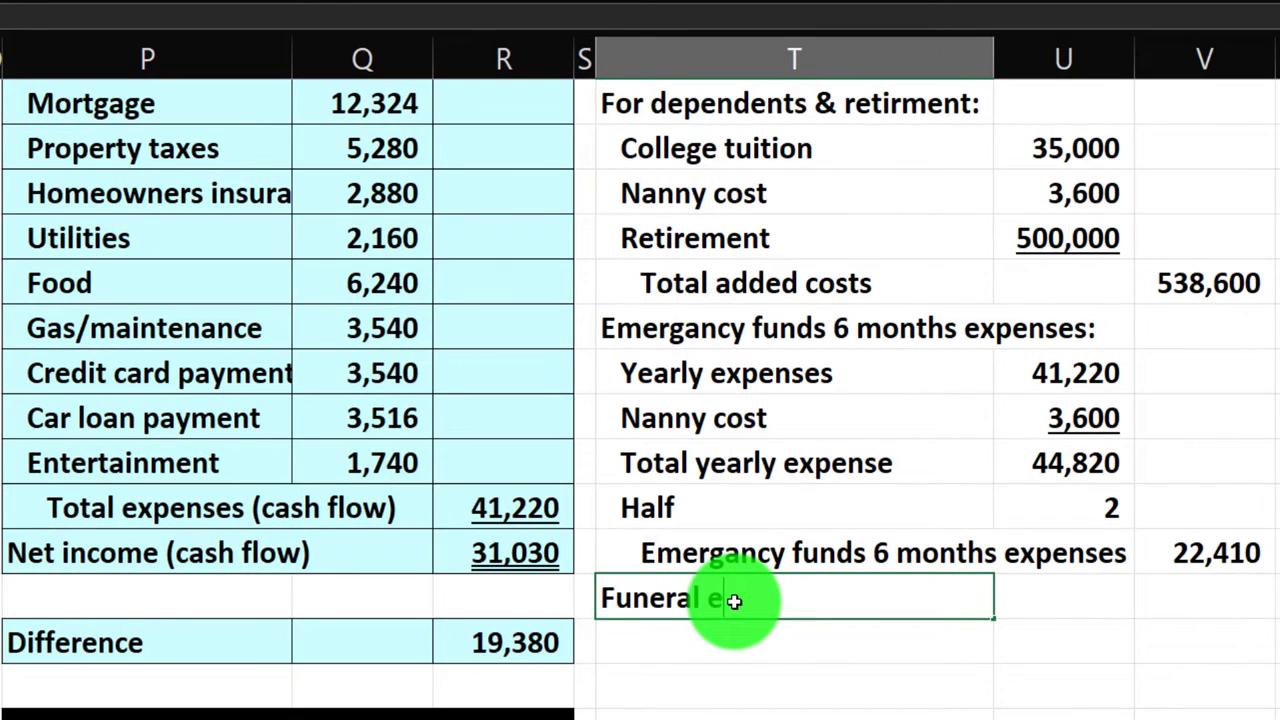
key(BackSpace)
text(enses )
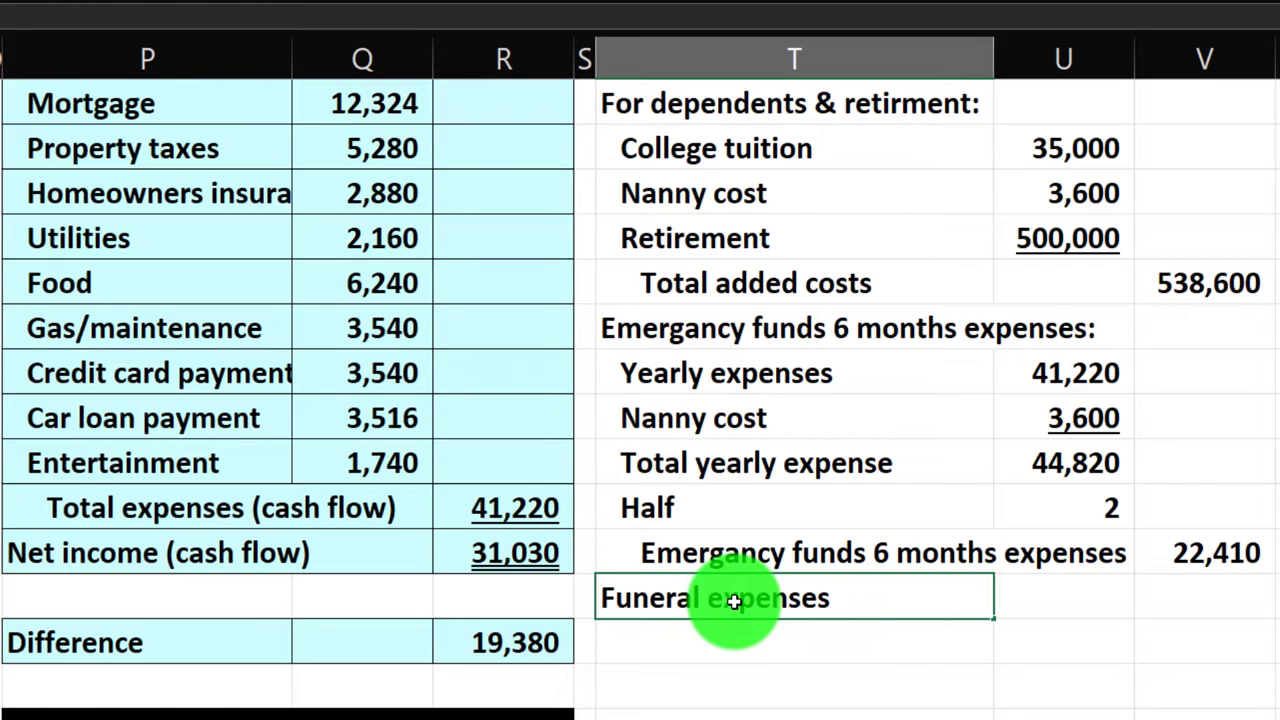
text(estimated)
key(Tab)
key(Tab)
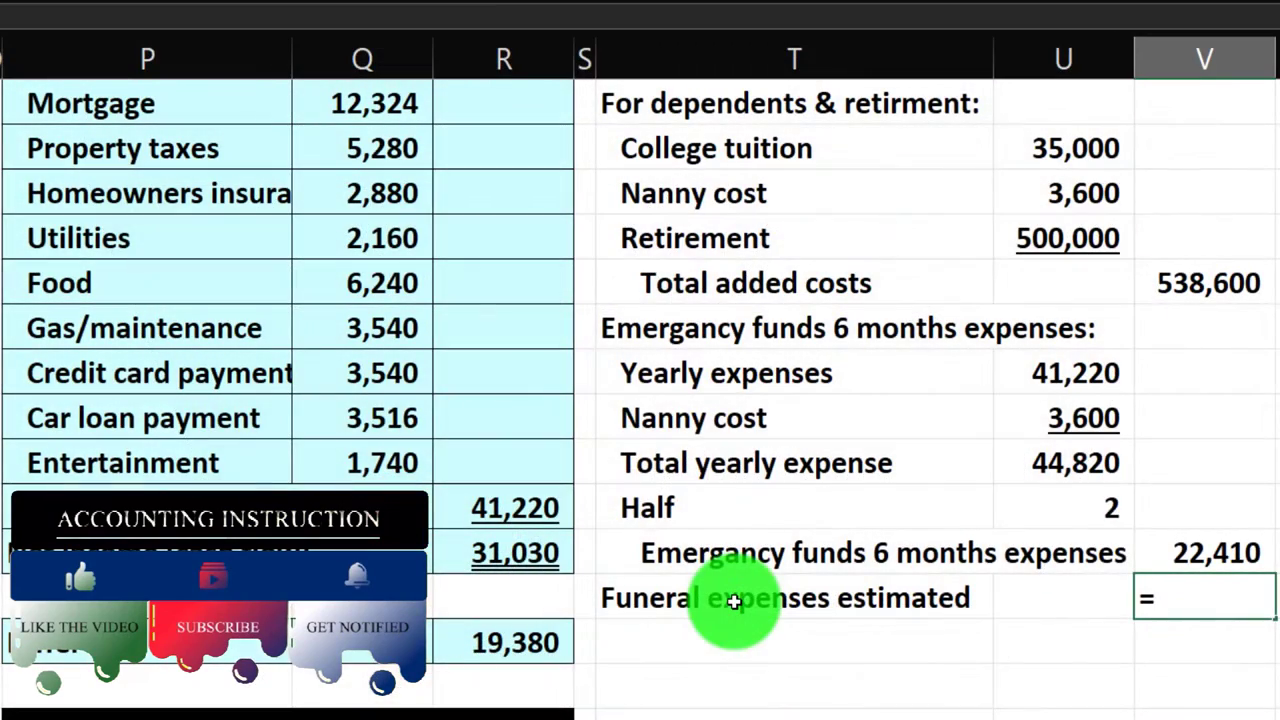
Link V18 to the funeral expenses estimate in B4.
key(Left)
key(Left)
key(Left)
key(Left)
key(Left)
key(Left)
key(Left)
key(Left)
key(Left)
key(Left)
key(Left)
key(Left)
key(Left)
key(Left)
key(Left)
key(Left)
key(Left)
key(Left)
key(Left)
key(Left)
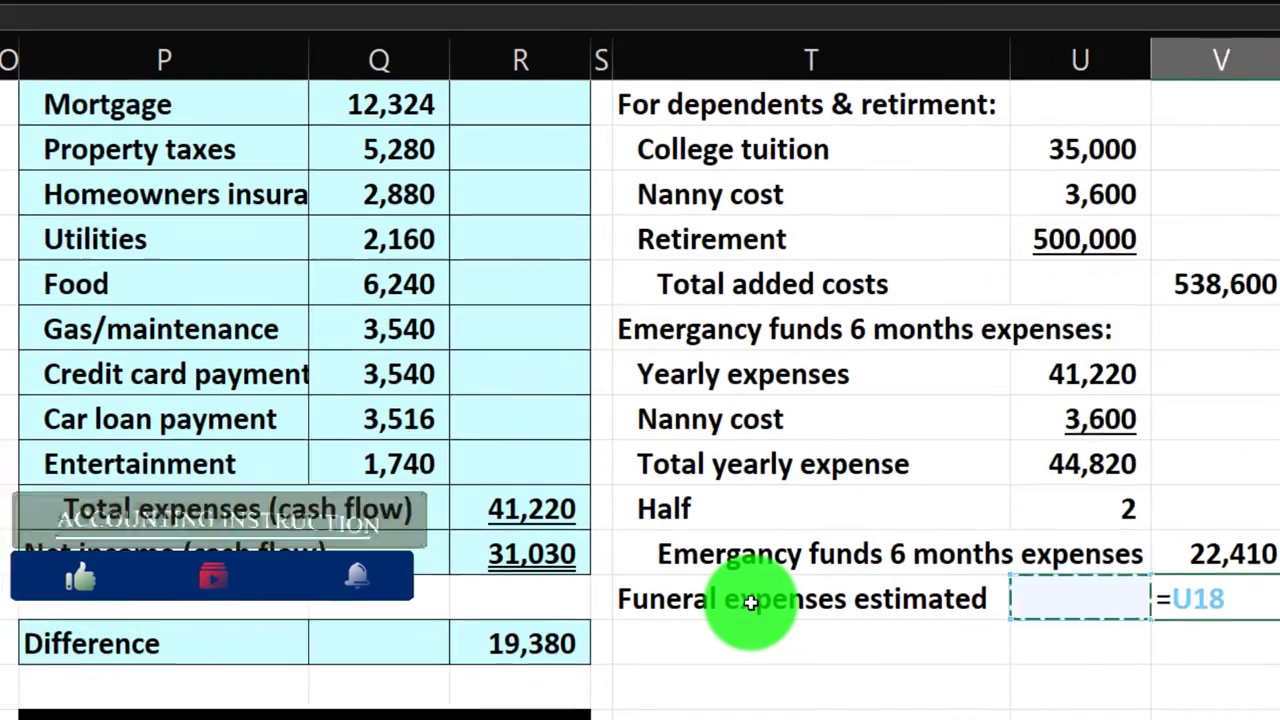
key(Up)
key(Up)
key(Up)
key(Up)
key(Up)
key(Up)
key(Up)
key(Up)
key(Up)
key(Up)
key(Up)
key(Up)
key(Up)
key(Up)
key(Up)
key(Up)
key(Up)
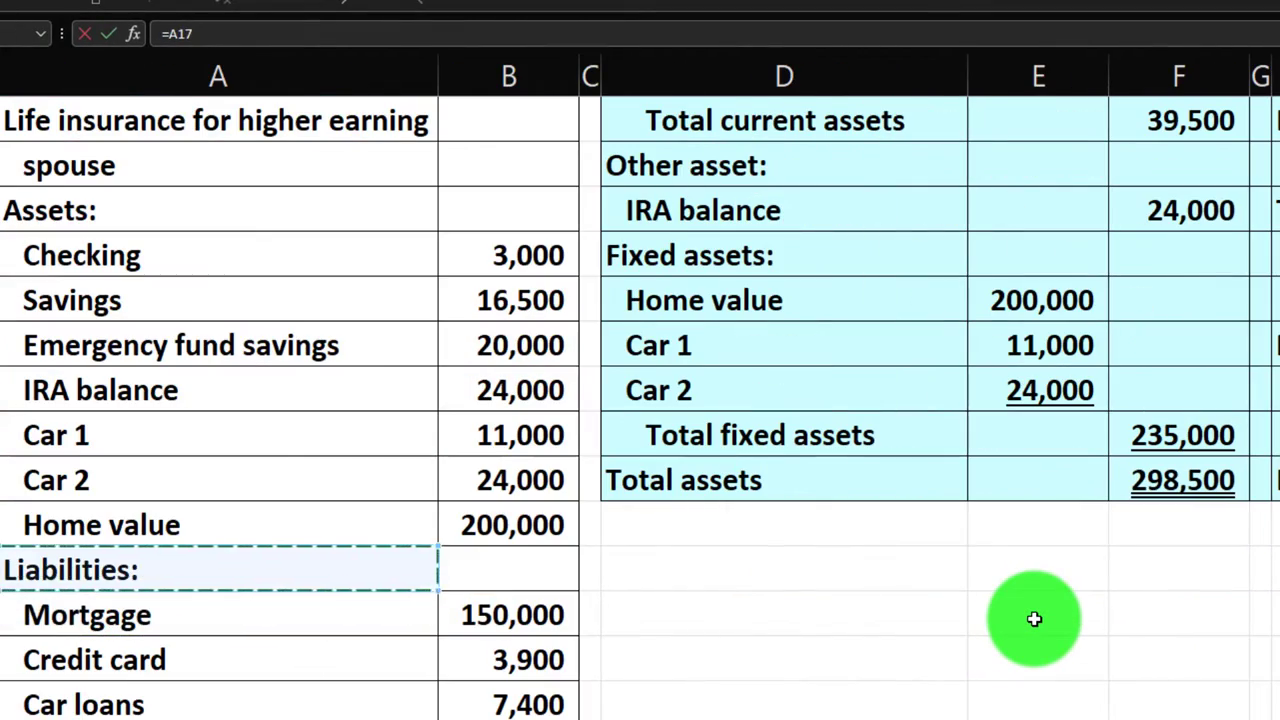
key(Down)
key(Down)
key(Down)
key(Right)
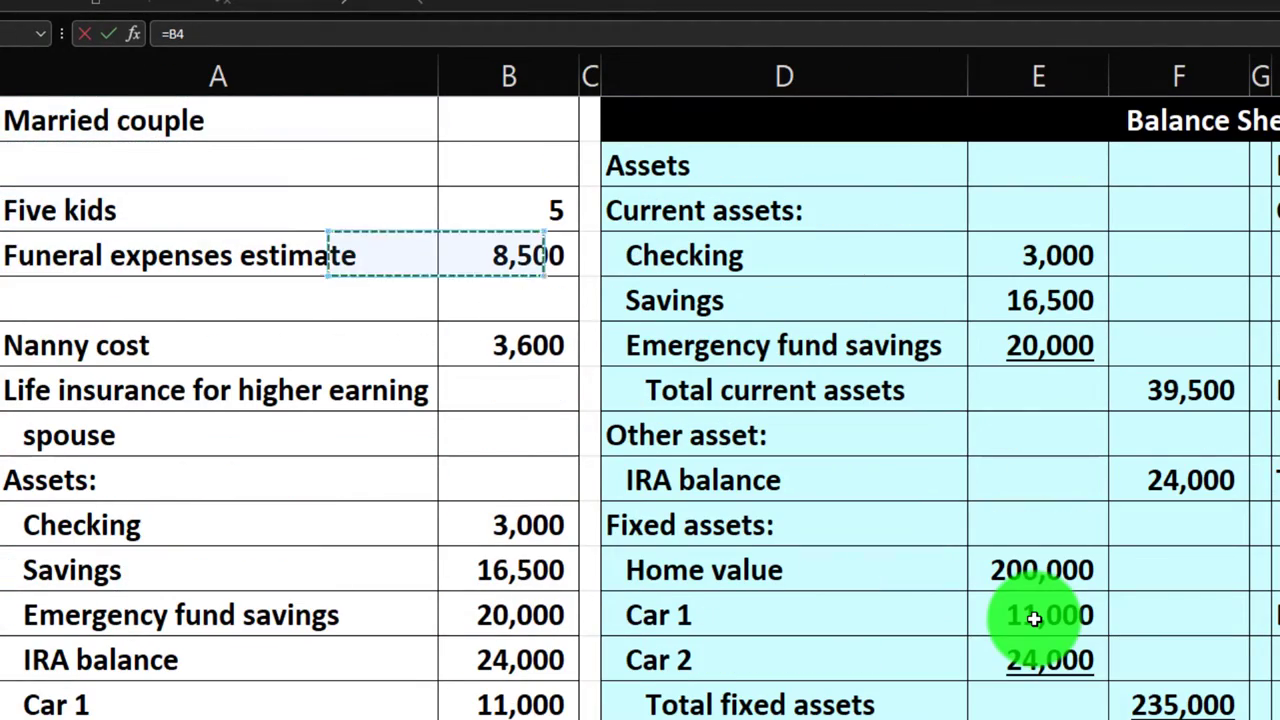
key(Return)
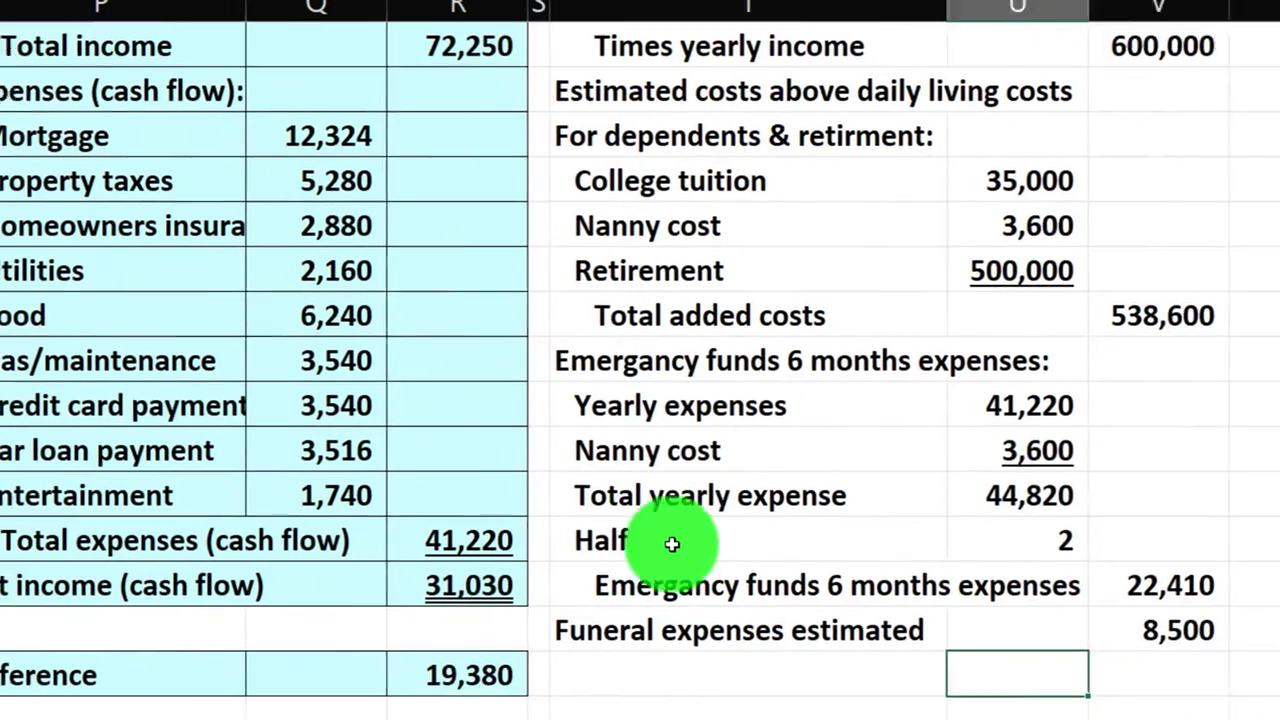
Underline the funeral expenses amount in V18.
key(Up)
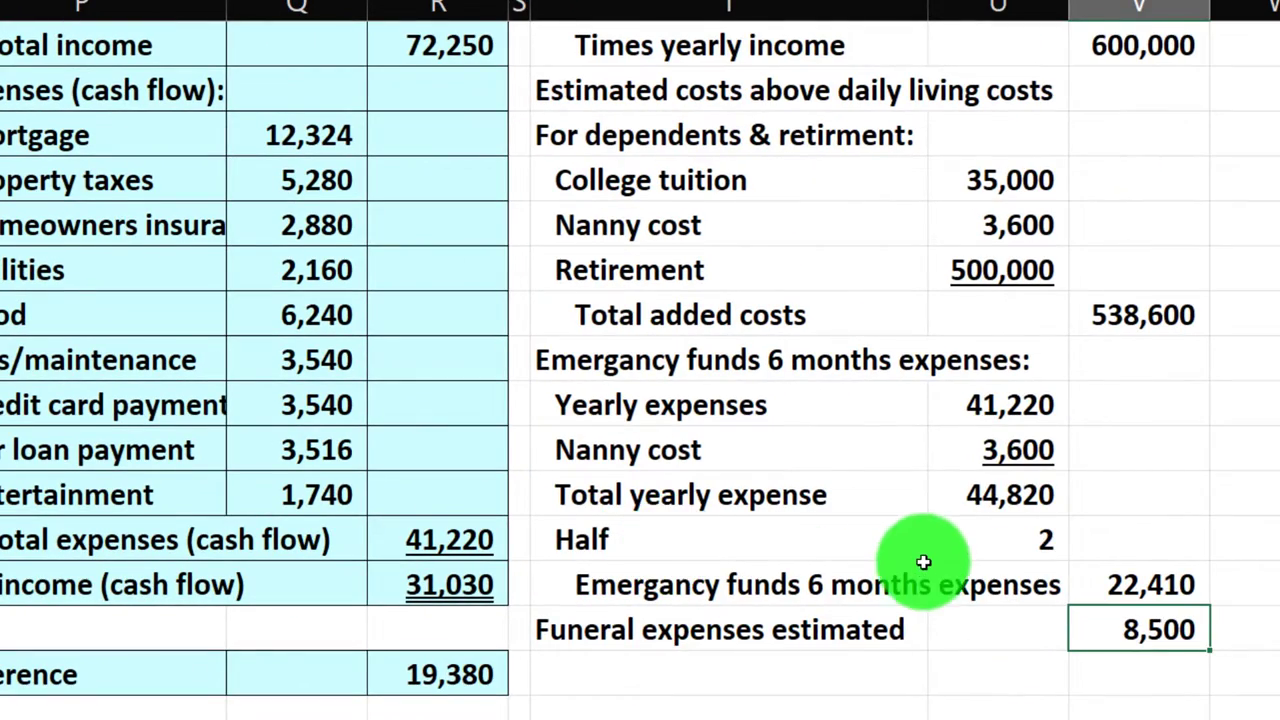
scroll(923, 480, up, 1)
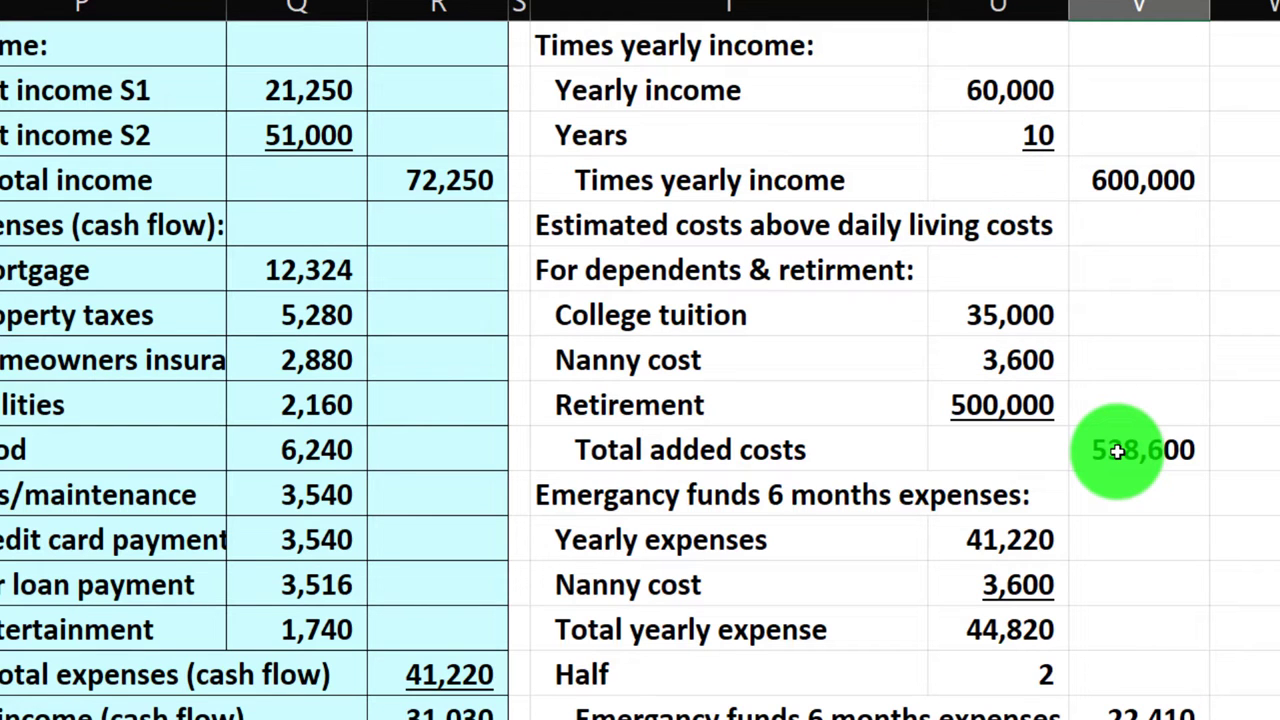
scroll(1117, 451, down, 2)
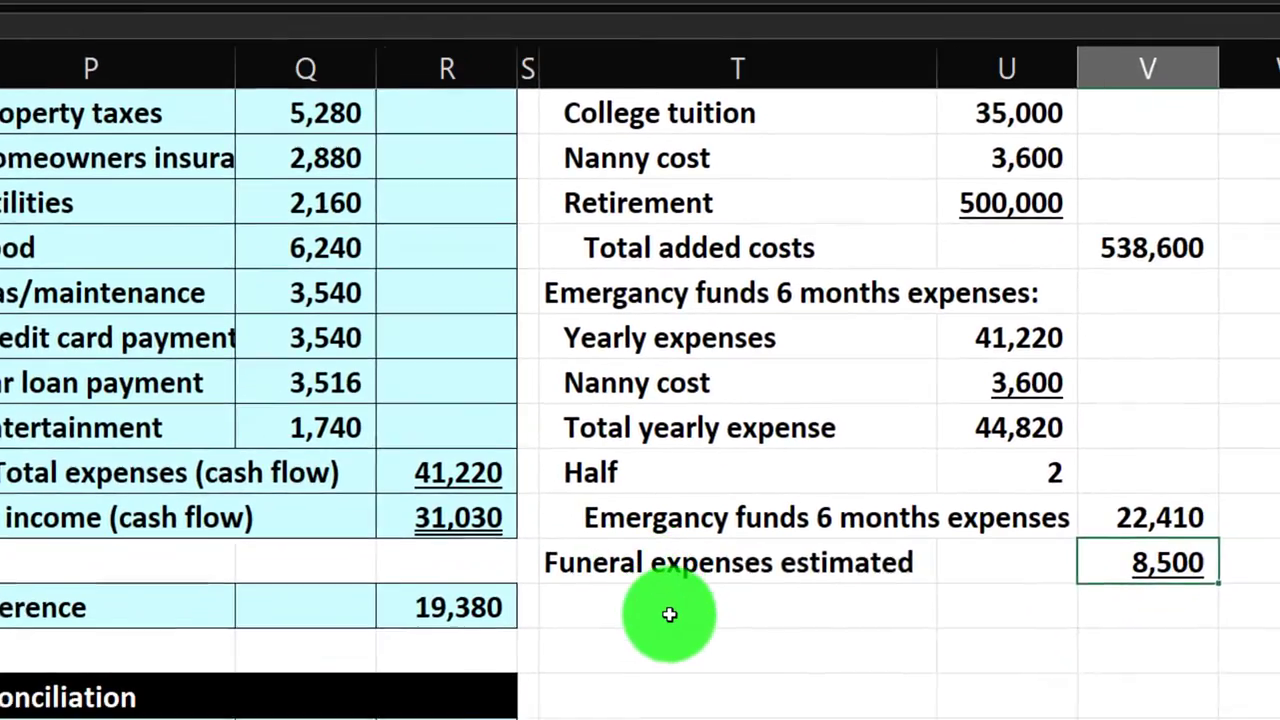
Enter the label "Estimated famly's financial needs" in T19, below the funeral expenses.
click(645, 595)
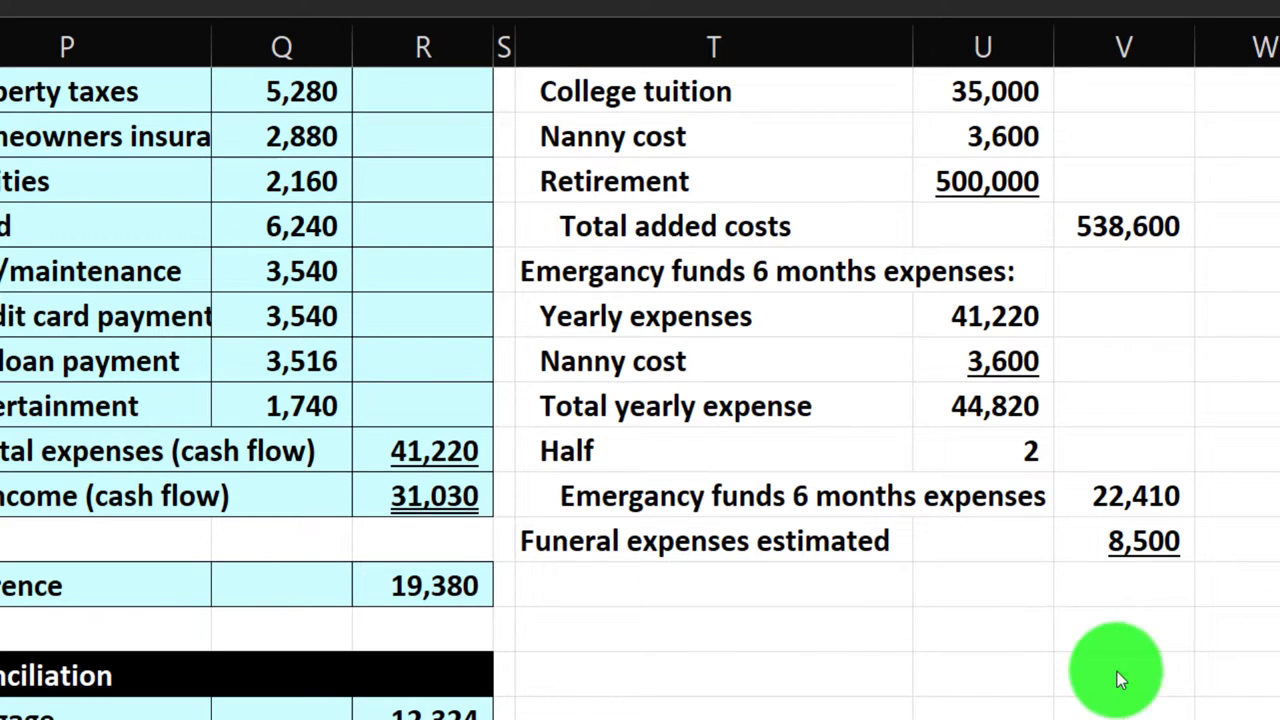
click(712, 580)
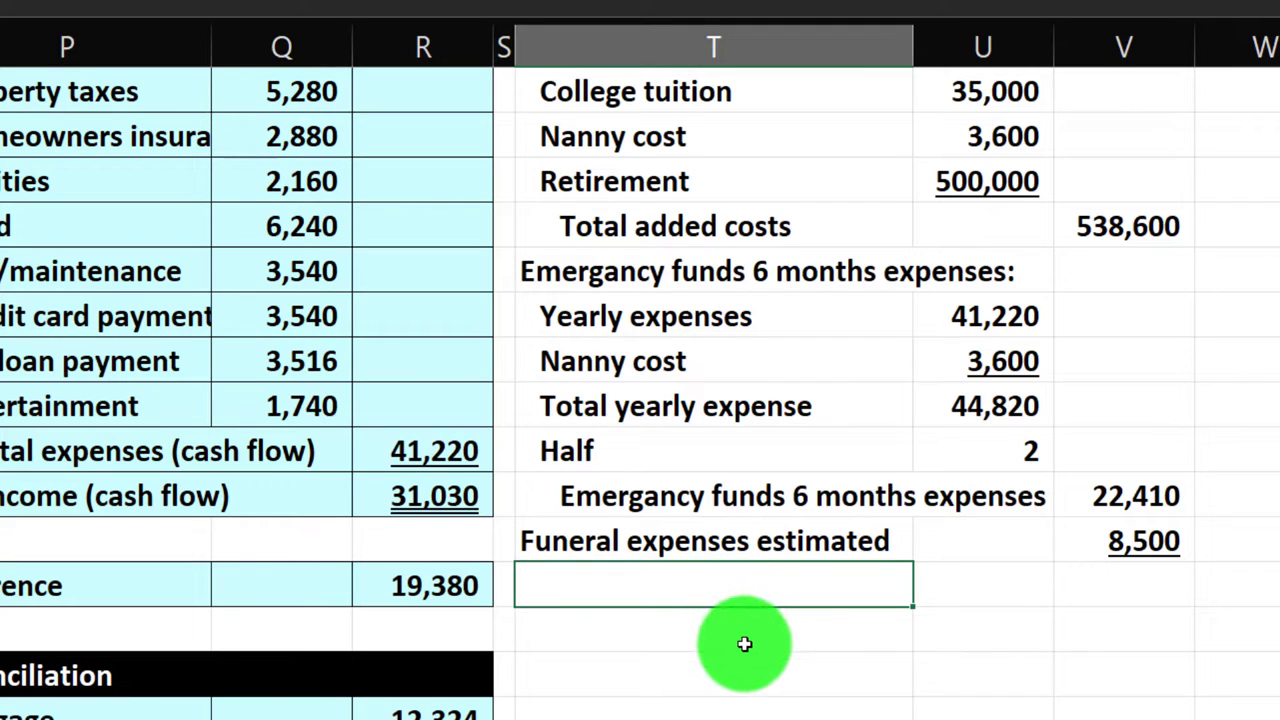
text(Estimated)
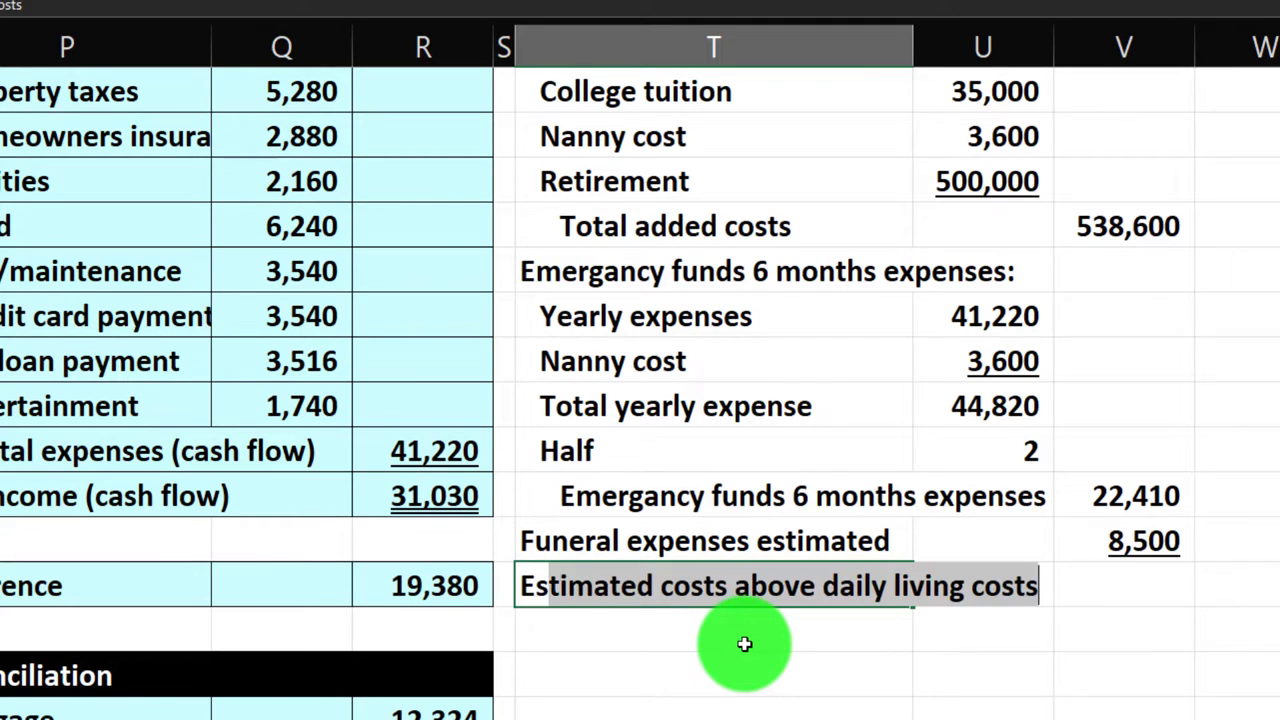
text( famly's )
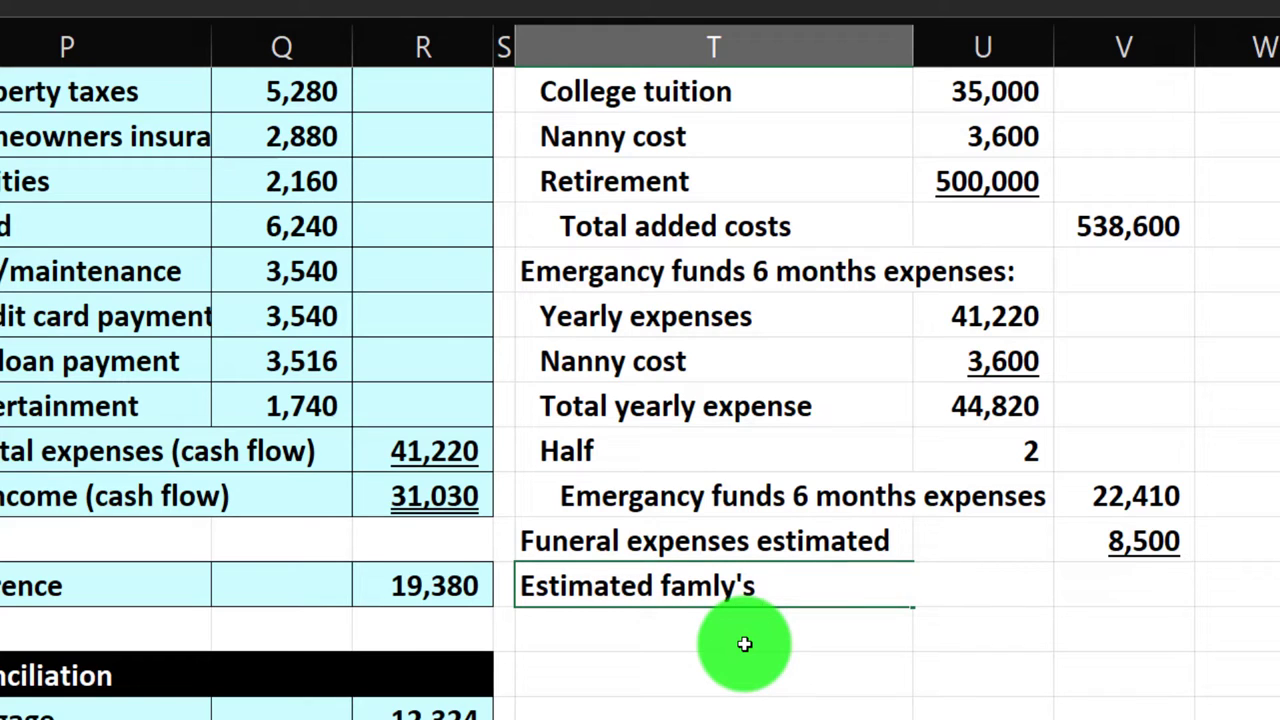
text(financial needs)
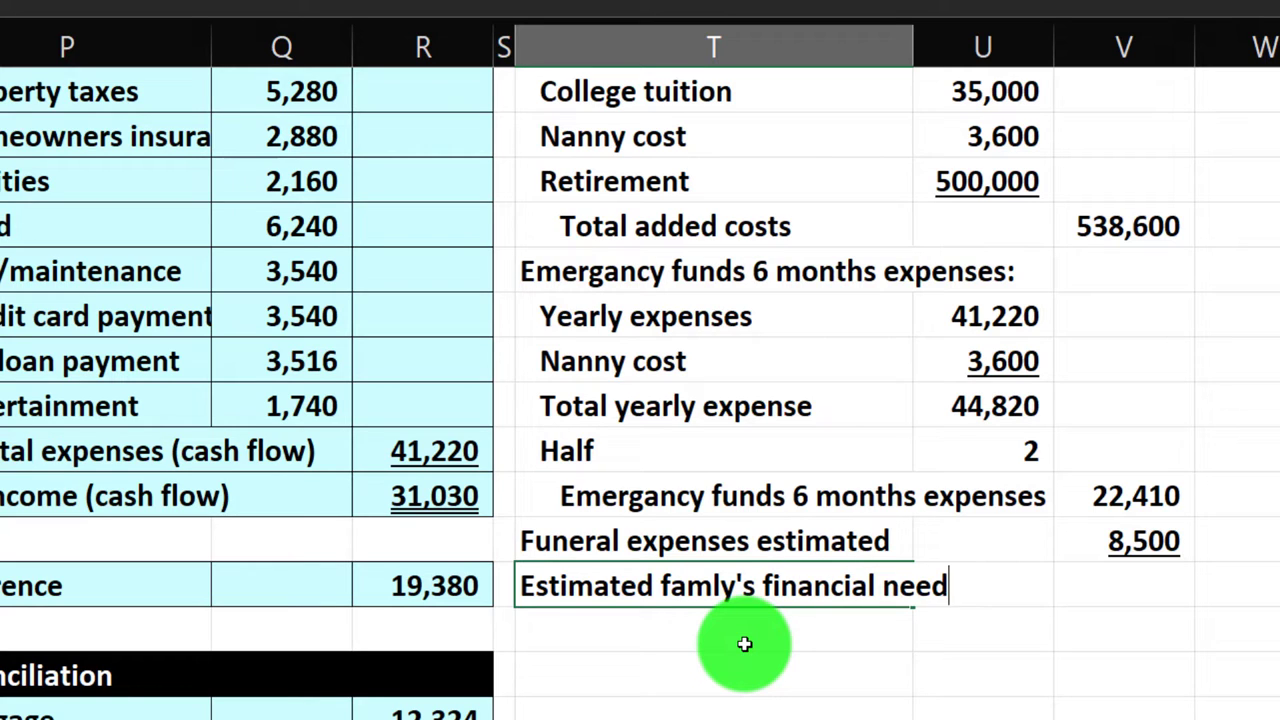
key(Tab)
key(Tab)
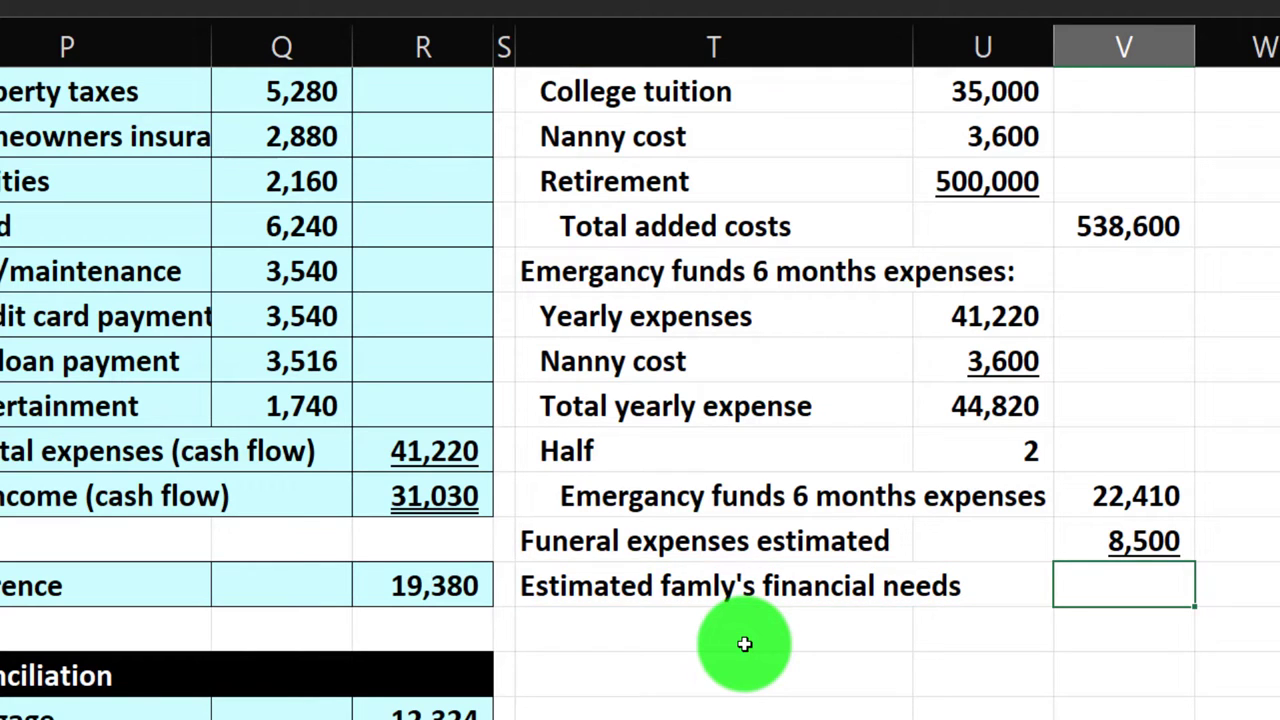
Total the family's financial needs in V19 with a SUM of V5:V18.
text(=sum()
key(Up)
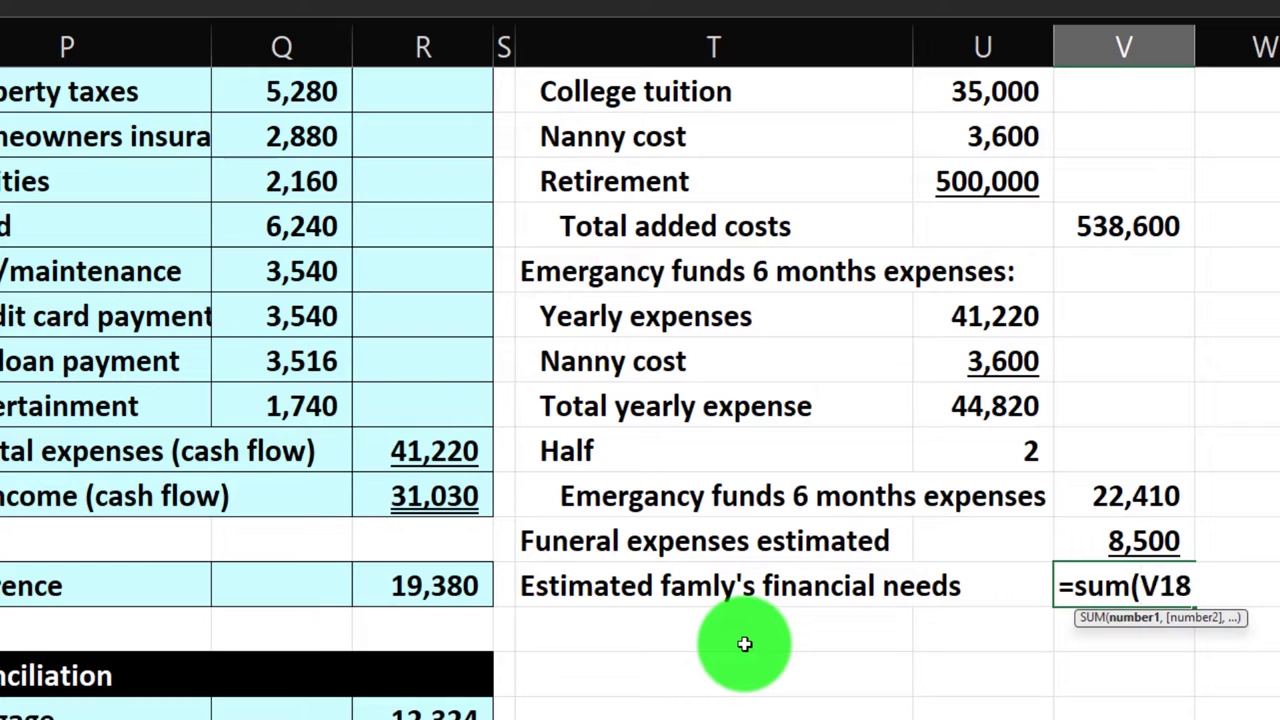
key(shift+Up)
key(shift+Up)
key(shift+Up)
key(shift+Up)
key(shift+Up)
key(shift+Up)
key(shift+Up)
key(shift+Up)
key(shift+Up)
key(shift+Up)
key(shift+Up)
key(shift+Up)
key(shift+Up)
key(shift+Up)
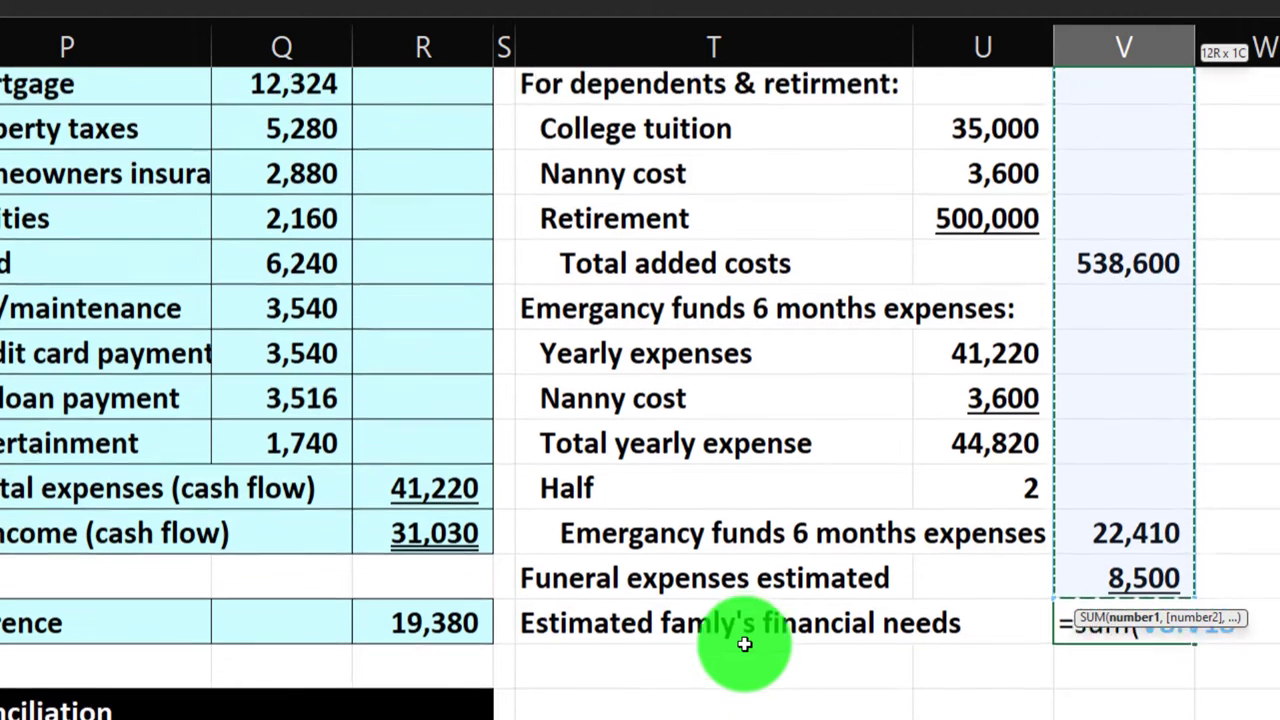
key(shift+Up)
key(shift+Up)
key(shift+Up)
key(shift+Down)
key(shift+Down)
key(shift+Down)
key(shift+Down)
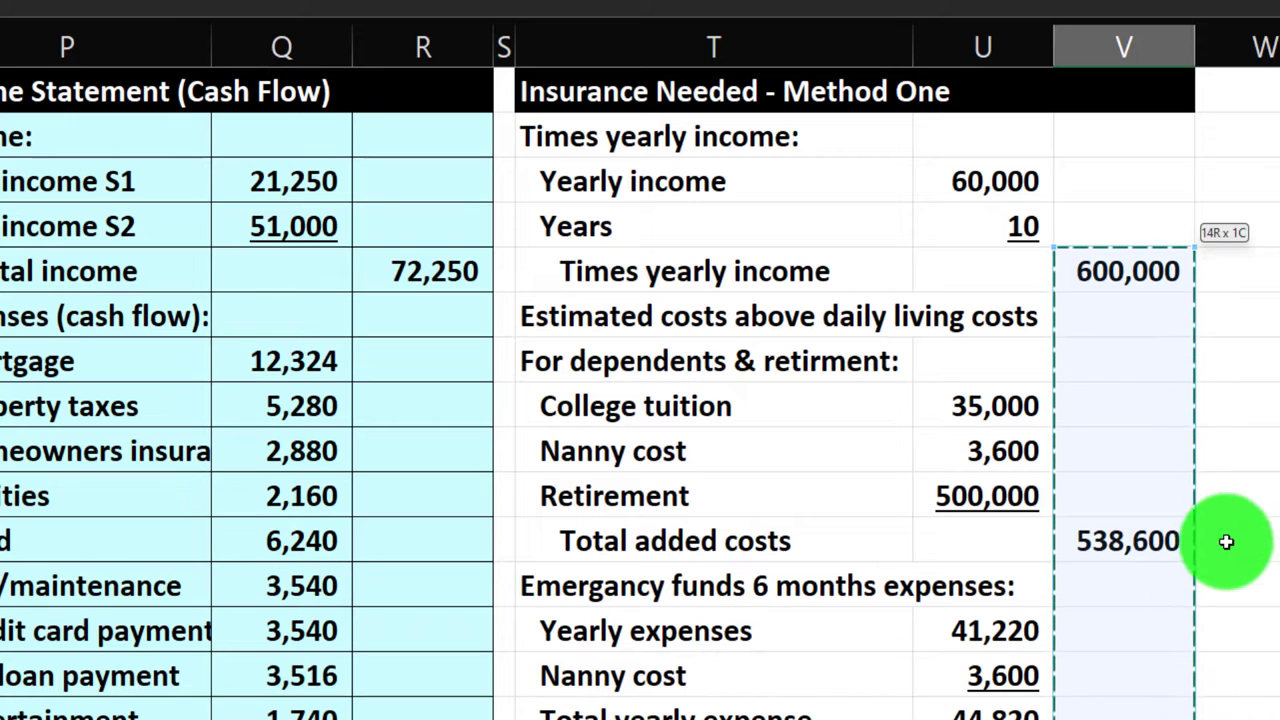
scroll(1233, 530, down, 1)
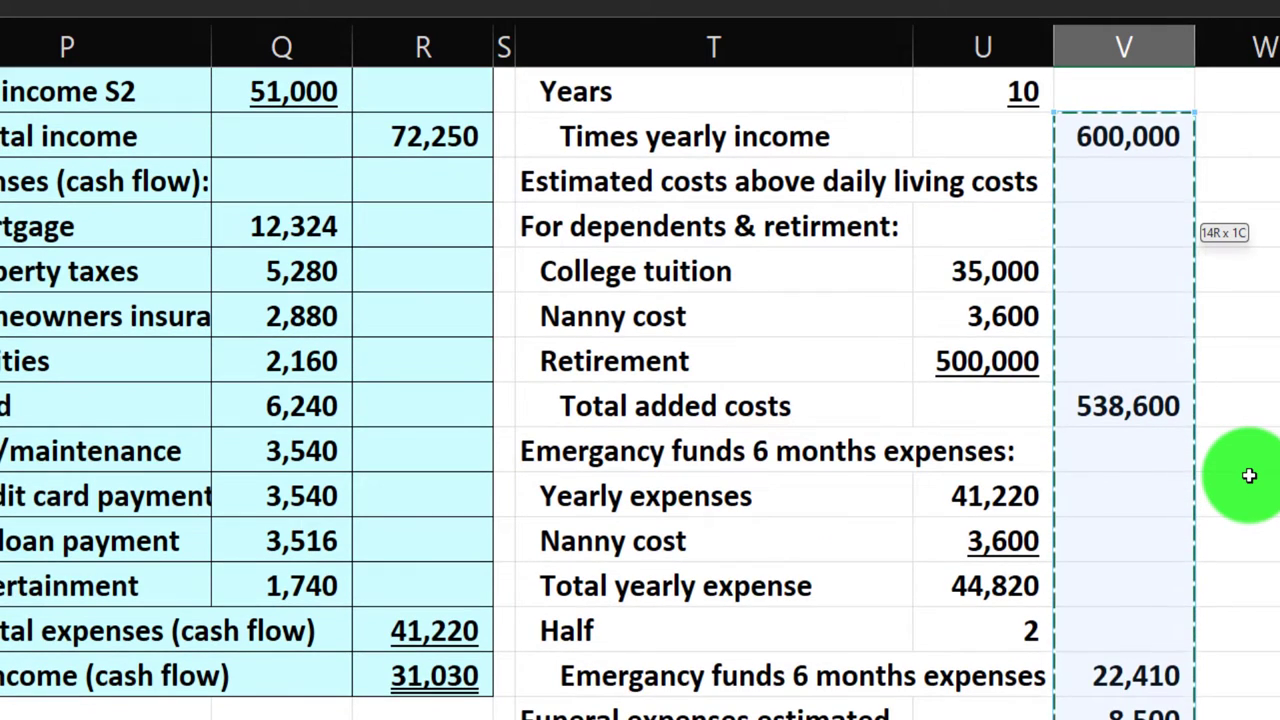
scroll(1249, 475, down, 1)
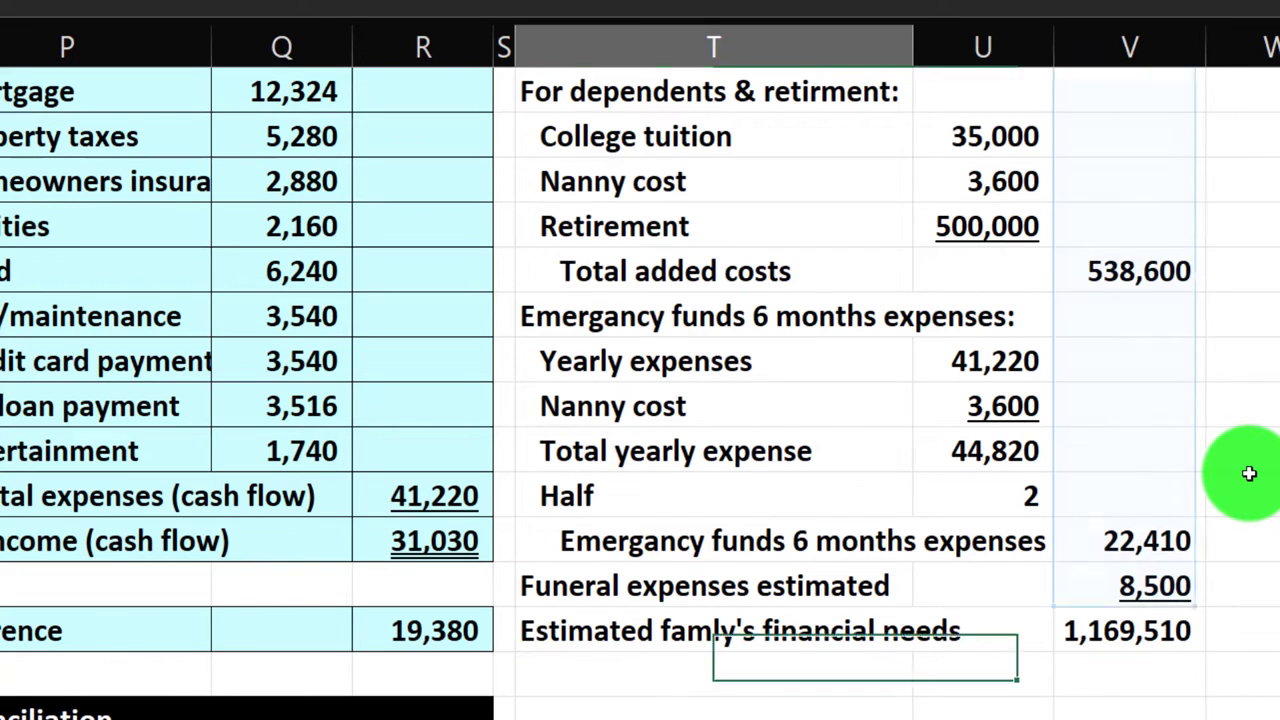
key(Return)
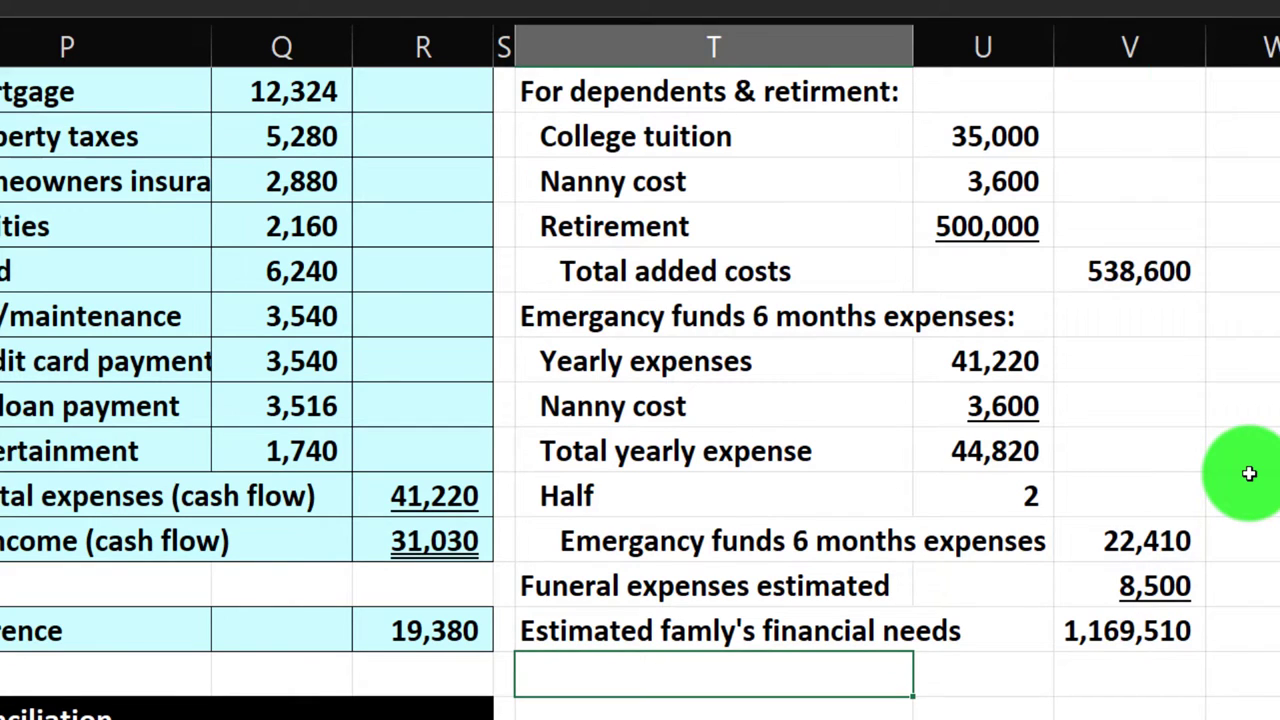
Examine the balance sheet's current assets, IRA balance, fixed assets and total liabilities to judge which assets are liquid.
scroll(1278, 478, down, 1)
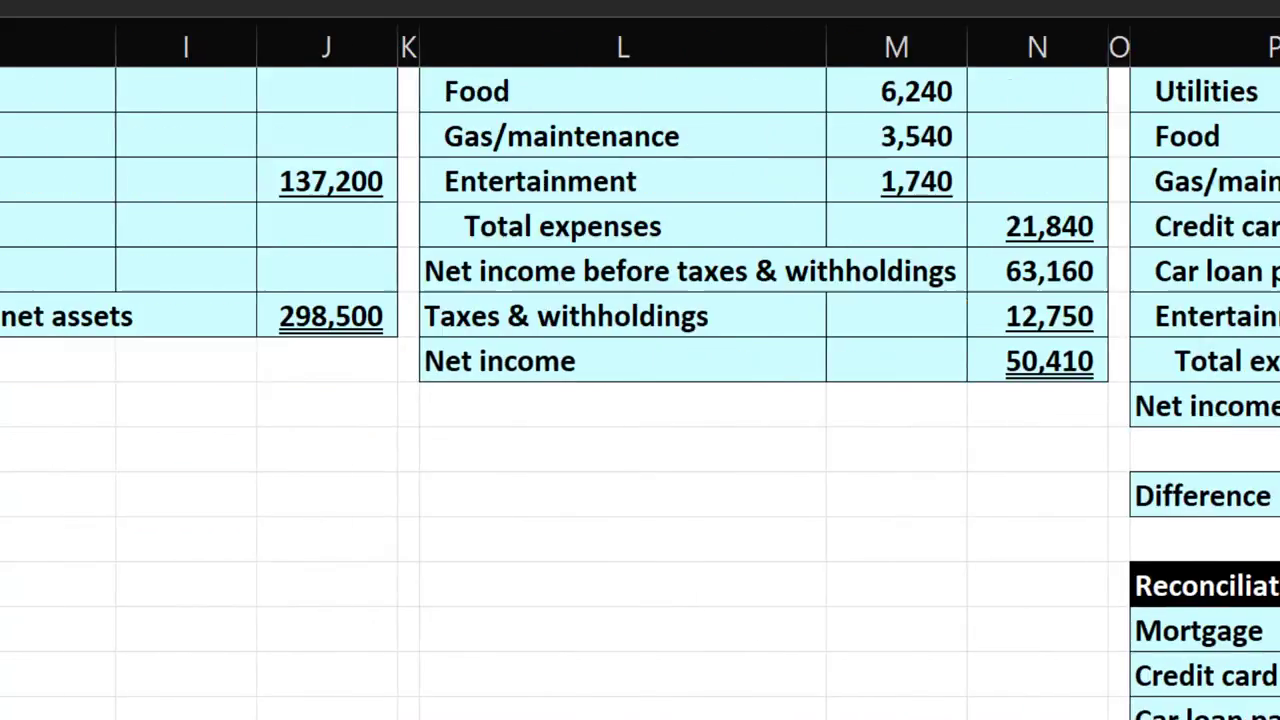
scroll(1274, 688, up, 3)
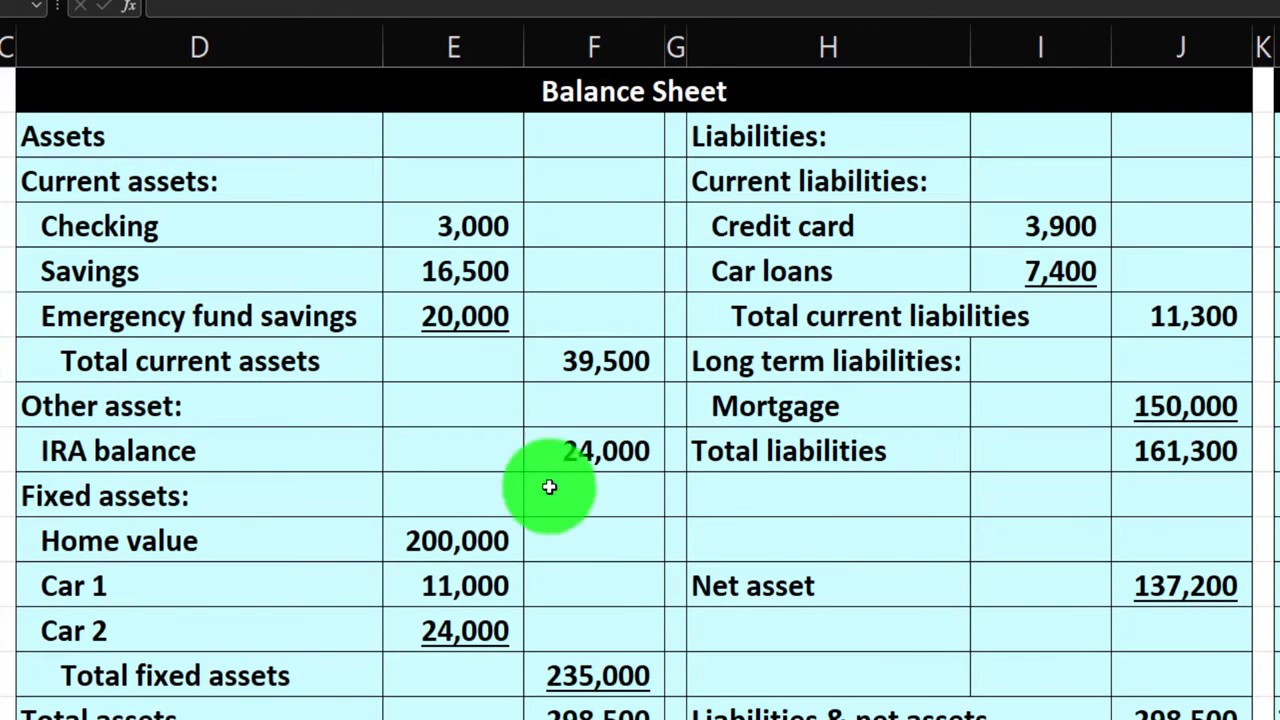
drag(445, 231, 530, 364)
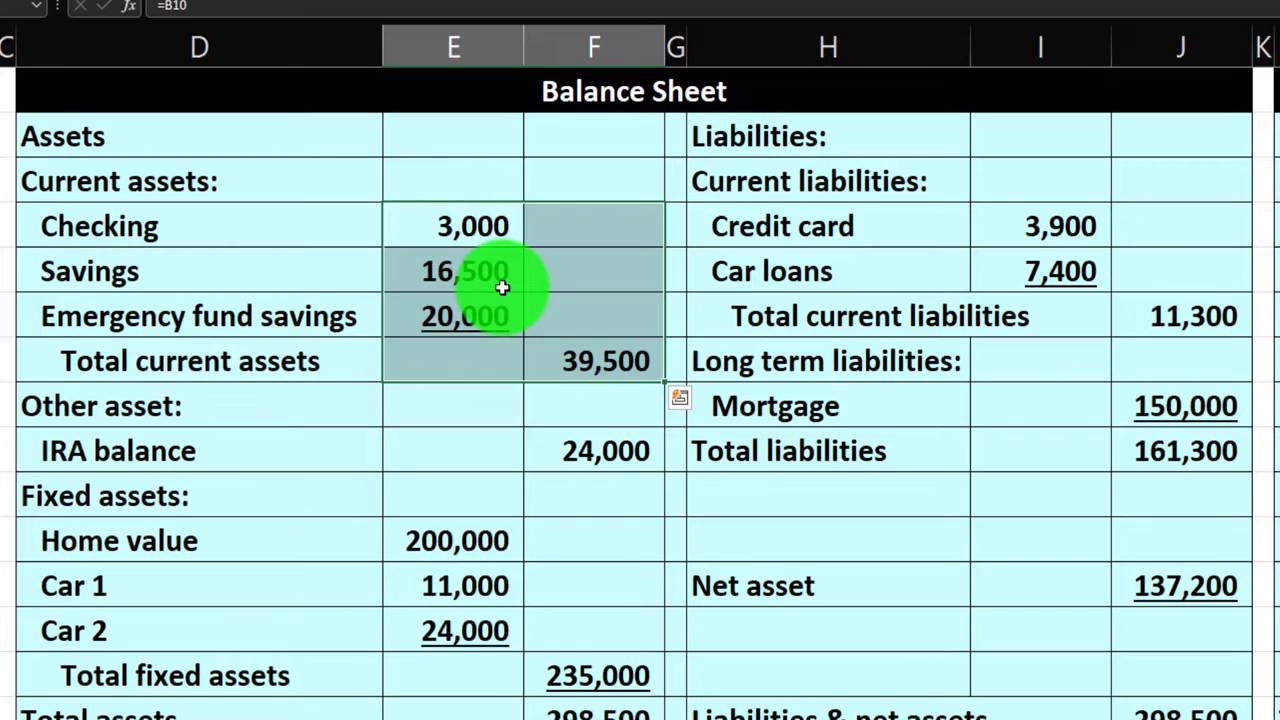
click(1190, 441)
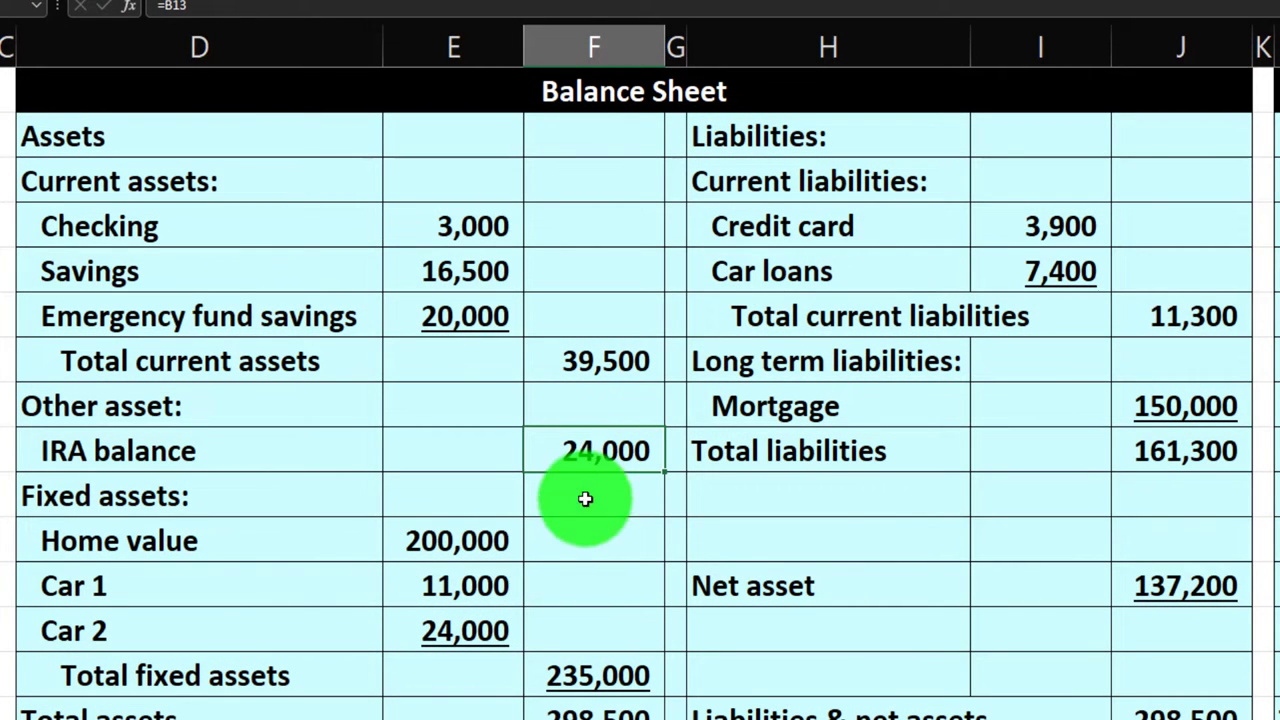
drag(464, 540, 575, 698)
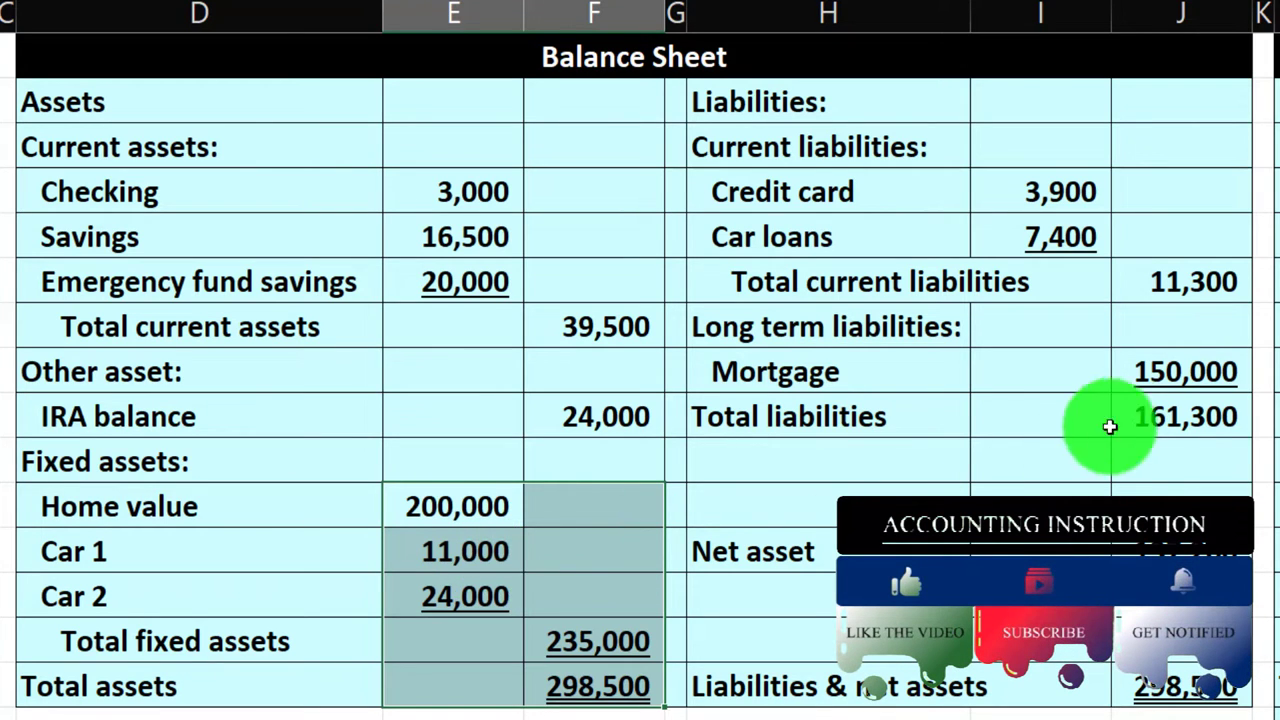
click(1182, 412)
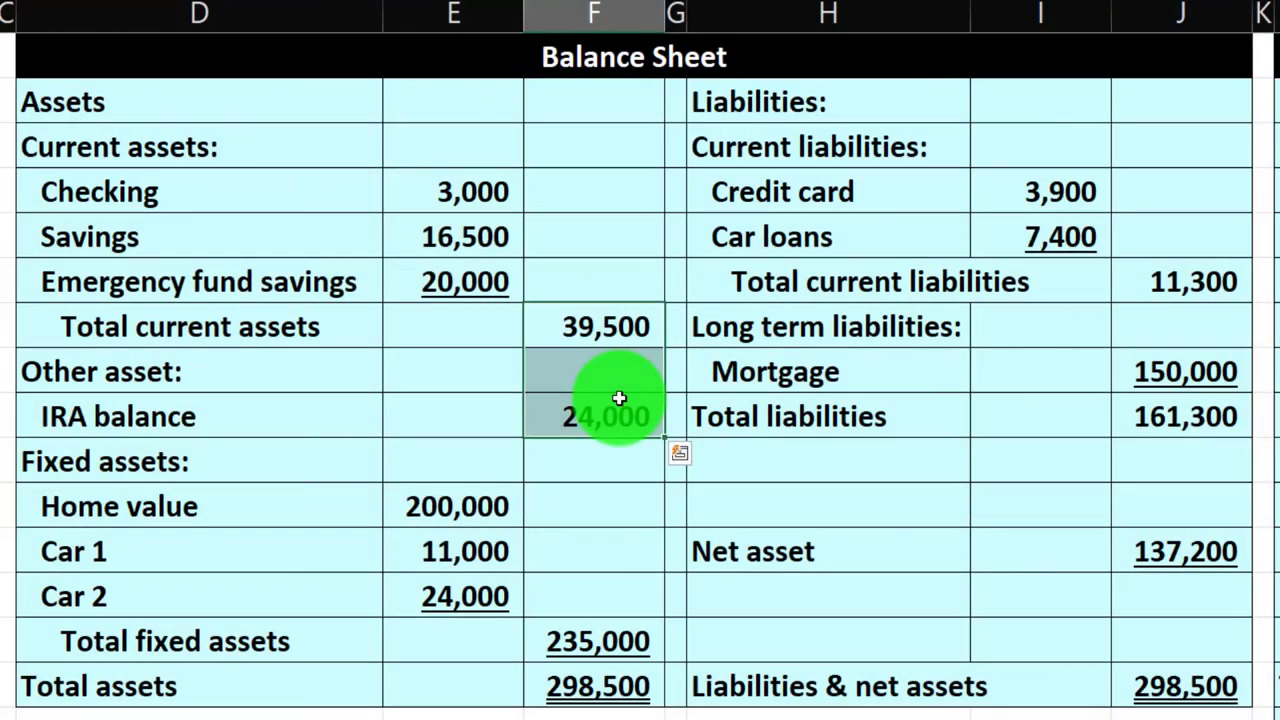
click(615, 327)
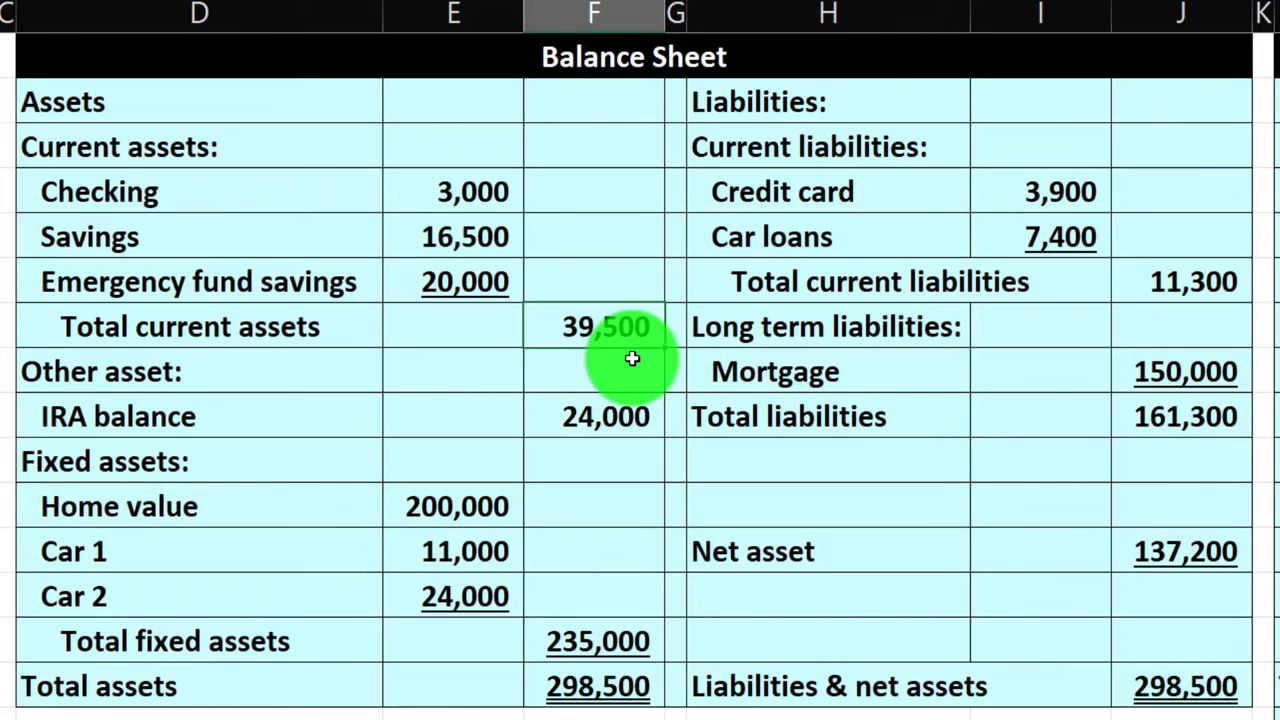
click(626, 418)
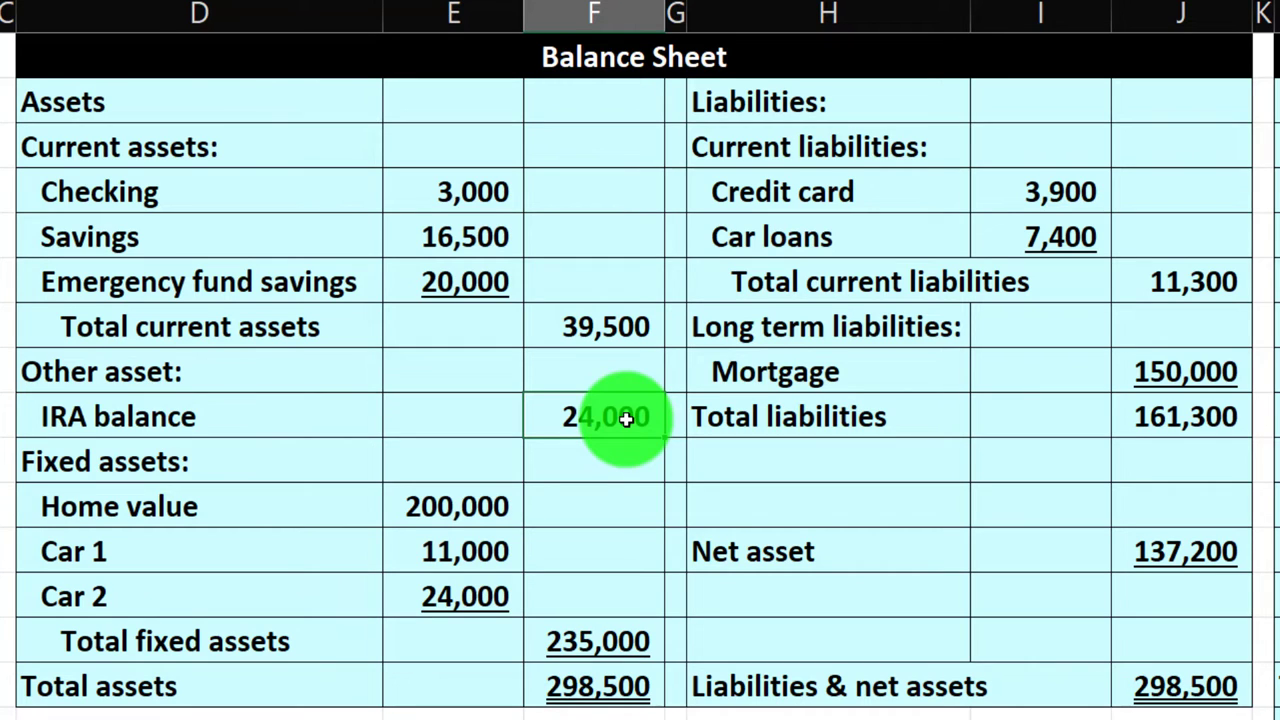
drag(609, 329, 598, 403)
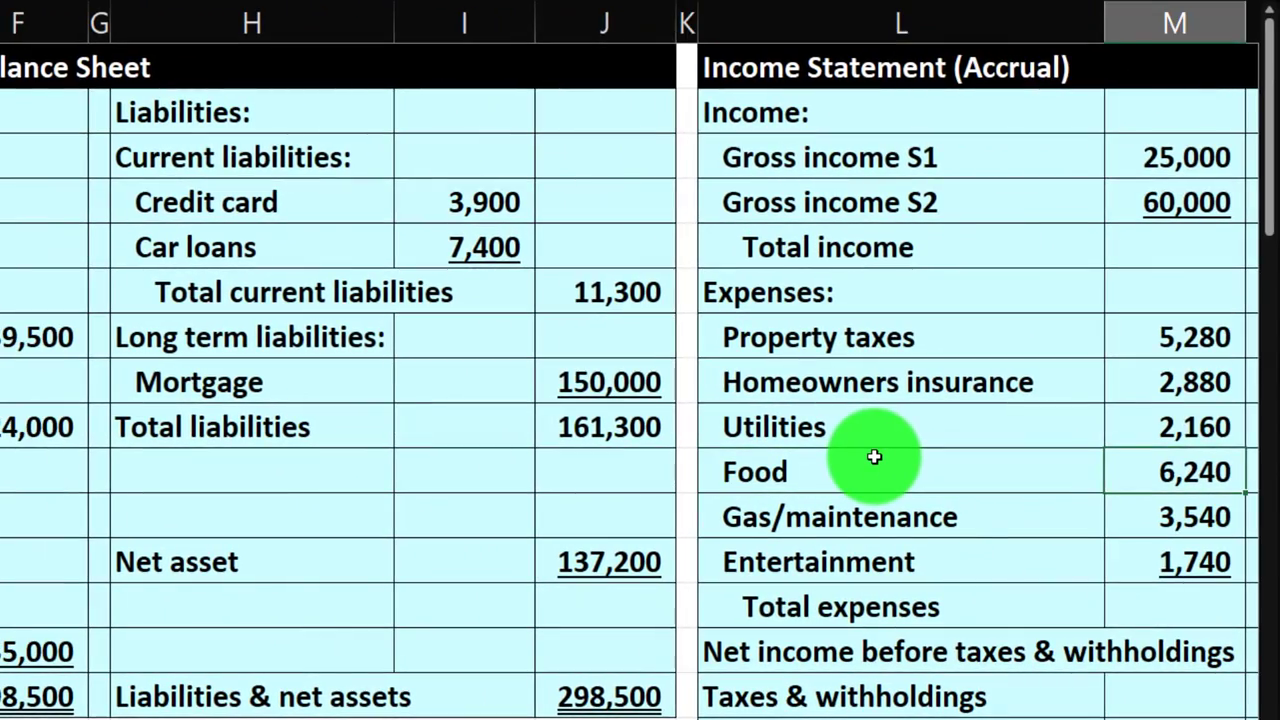
Enter the heading "Less liquid assets:" in T20, below the estimated financial needs.
click(874, 457)
key(Right)
key(Right)
key(Right)
key(Right)
key(Right)
key(Right)
key(Right)
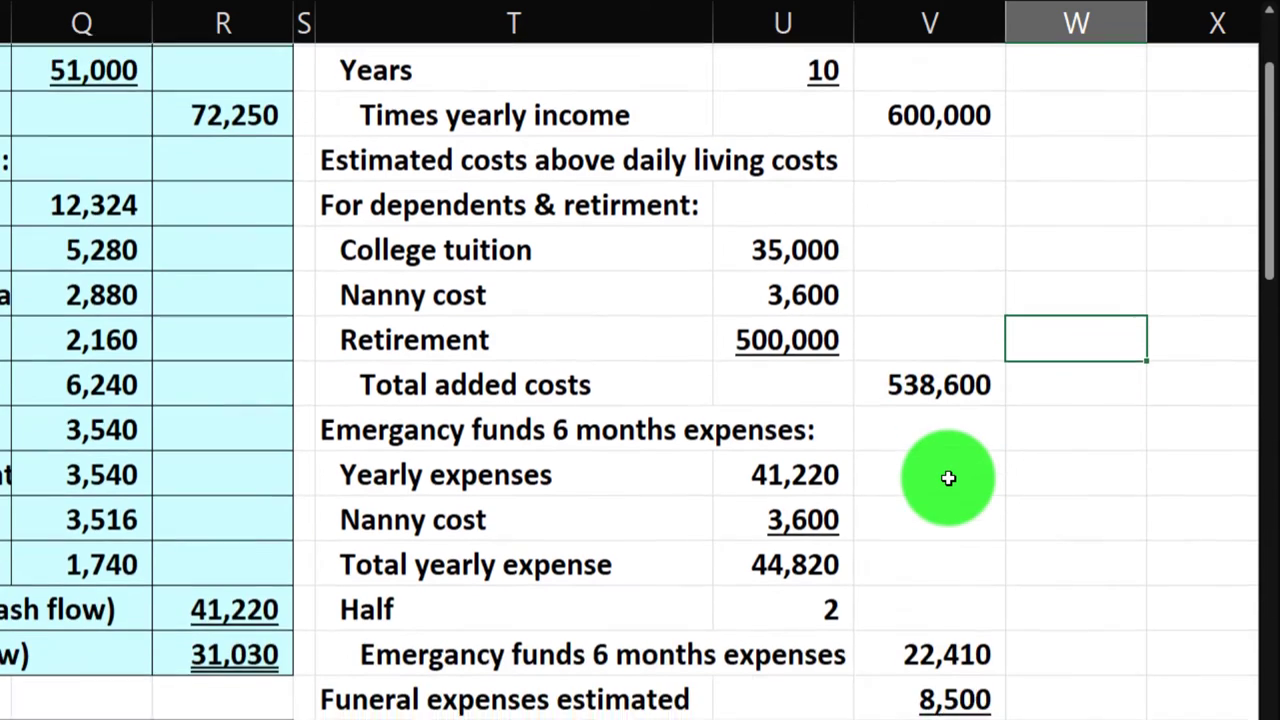
scroll(948, 478, down, 3)
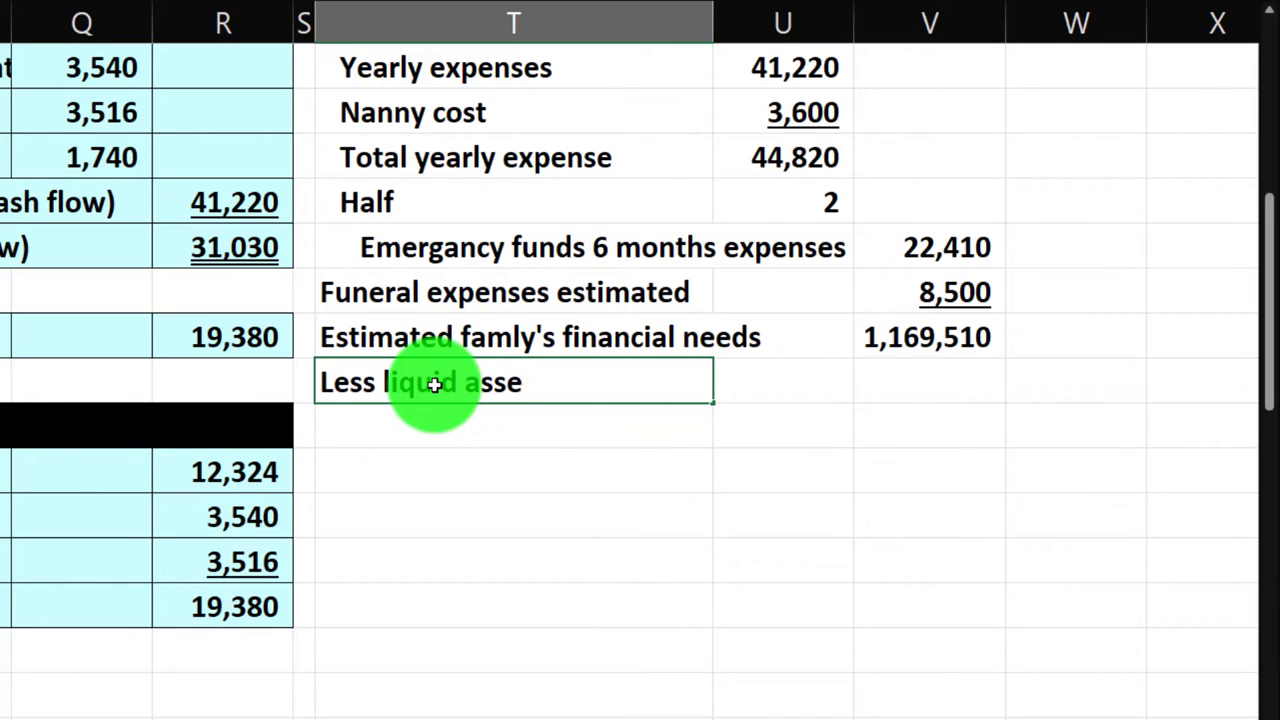
key(Return)
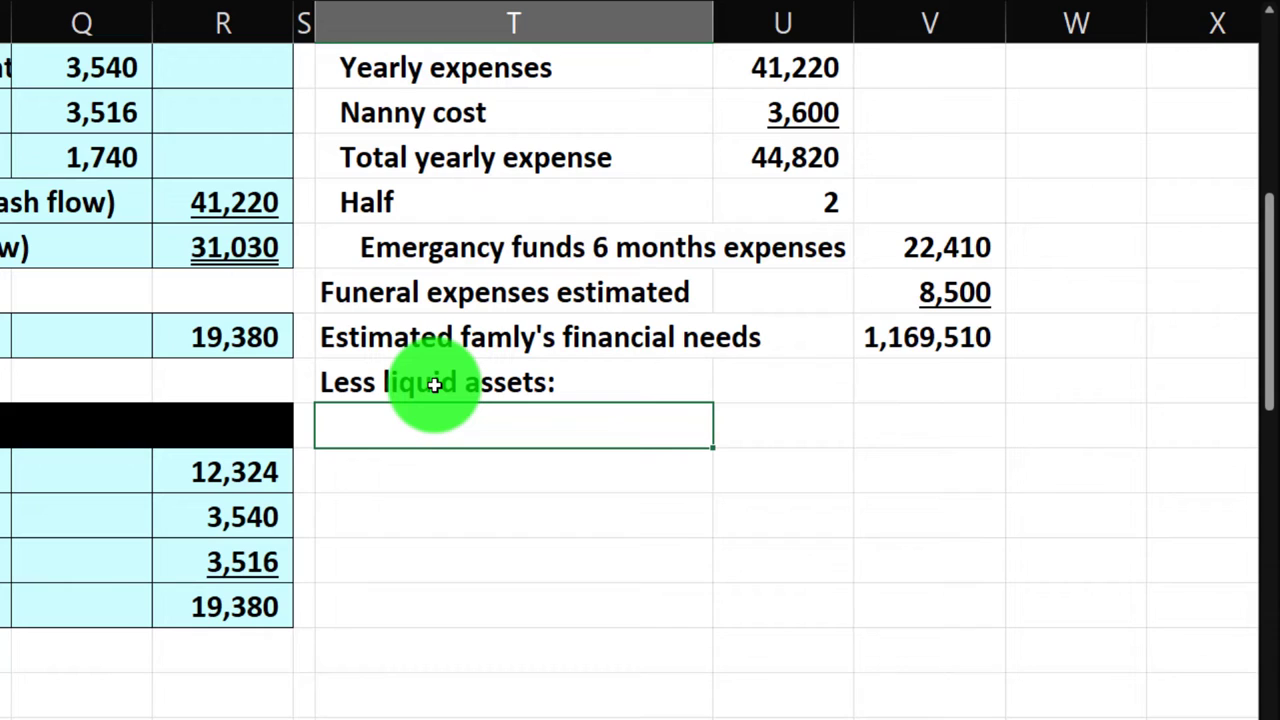
Link T21, below the liquid assets heading, to the balance sheet's Checking label with =D4.
text(=)
key(Left)
key(Left)
key(Left)
key(Left)
key(Left)
key(Left)
key(Left)
key(Left)
key(Left)
key(Left)
key(Left)
key(Left)
key(Left)
key(Left)
key(Left)
key(Left)
key(Left)
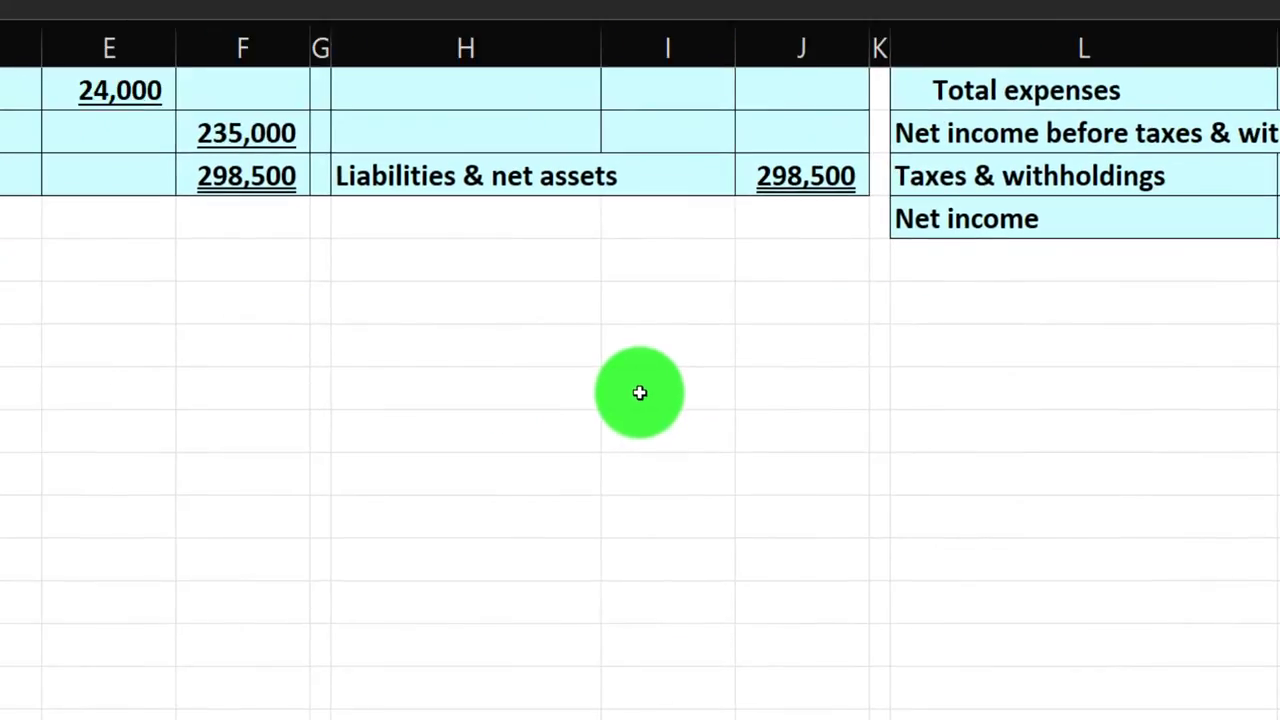
key(Up)
key(Up)
key(Up)
key(Up)
key(Up)
key(Up)
key(Up)
key(Up)
key(Up)
key(Up)
key(Up)
key(Up)
key(Up)
key(Up)
key(Up)
key(Up)
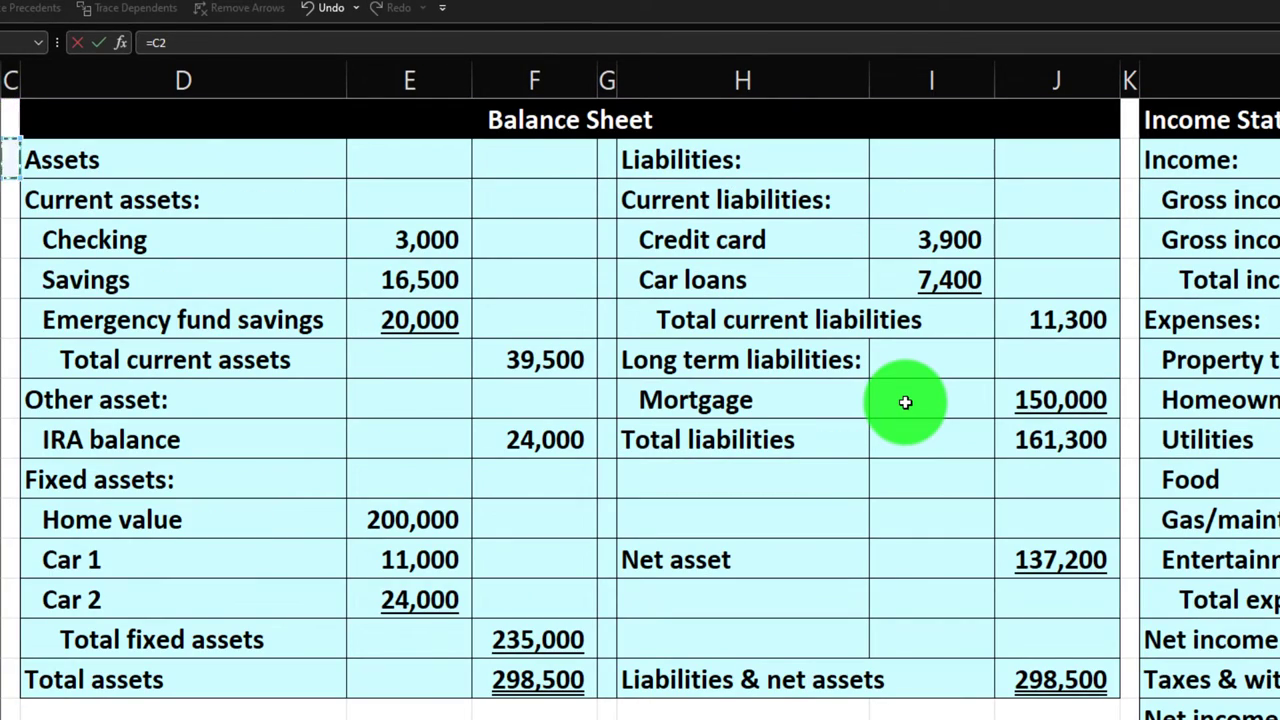
key(Right)
key(Return)
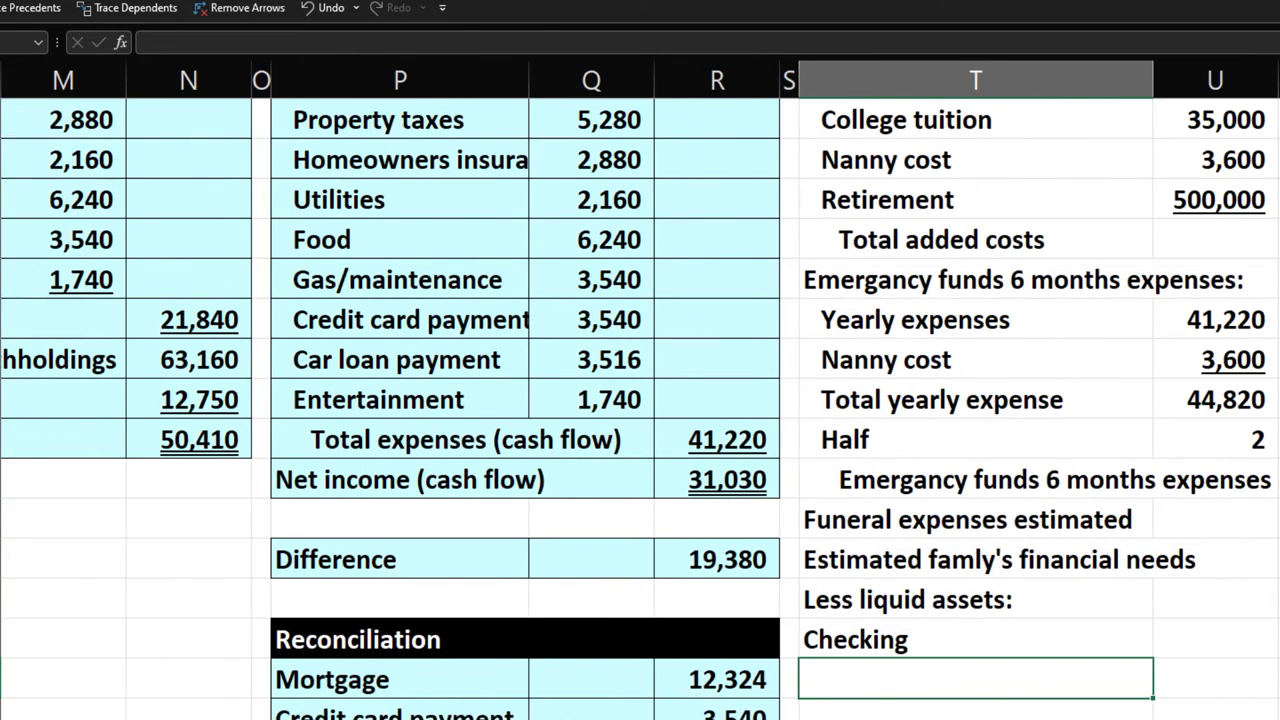
Fill the Checking label reference from T21 down through T23 to bring in the savings and emergency fund labels.
scroll(1114, 571, down, 1)
click(1094, 534)
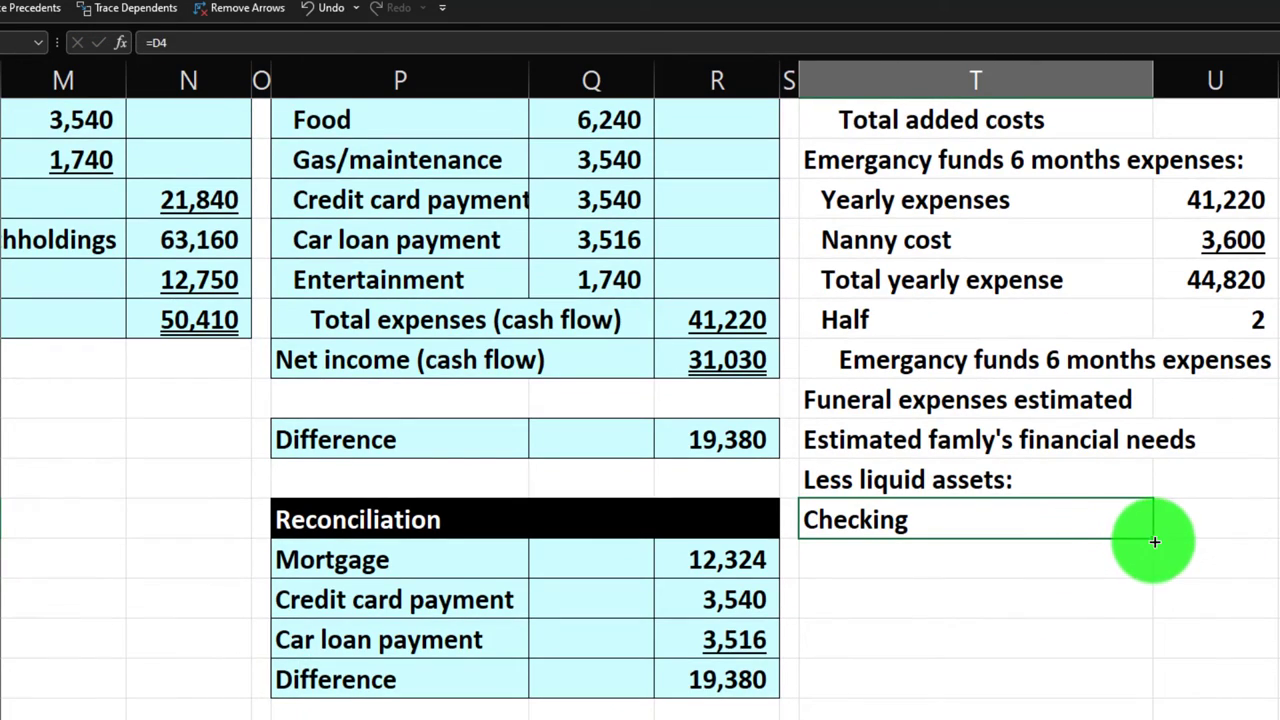
drag(1155, 541, 1152, 619)
click(1063, 601)
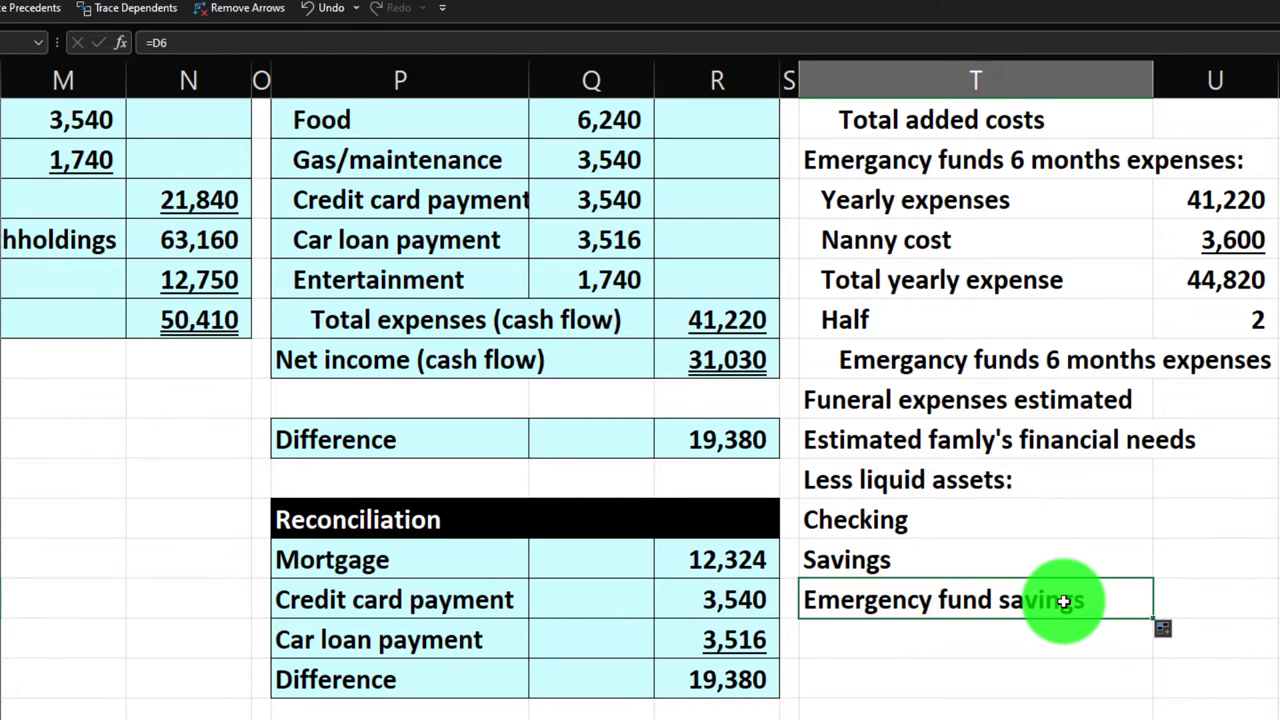
scroll(1171, 394, right, 3)
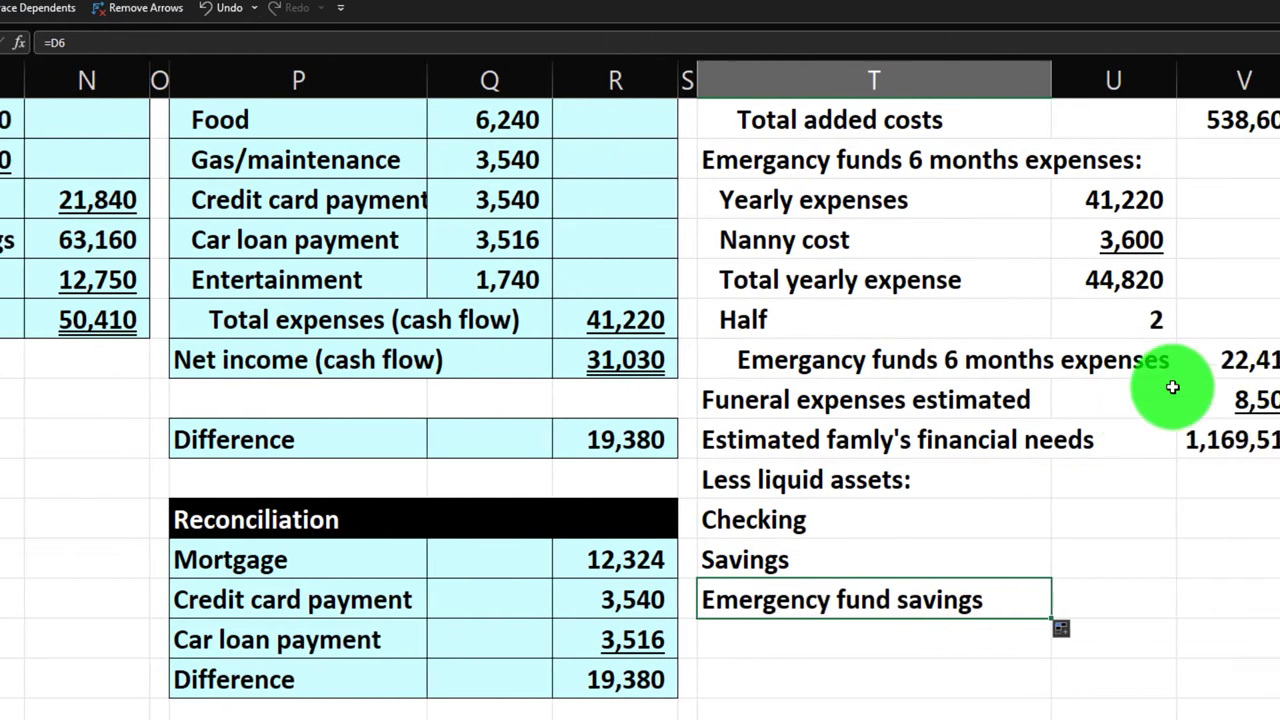
click(1155, 366)
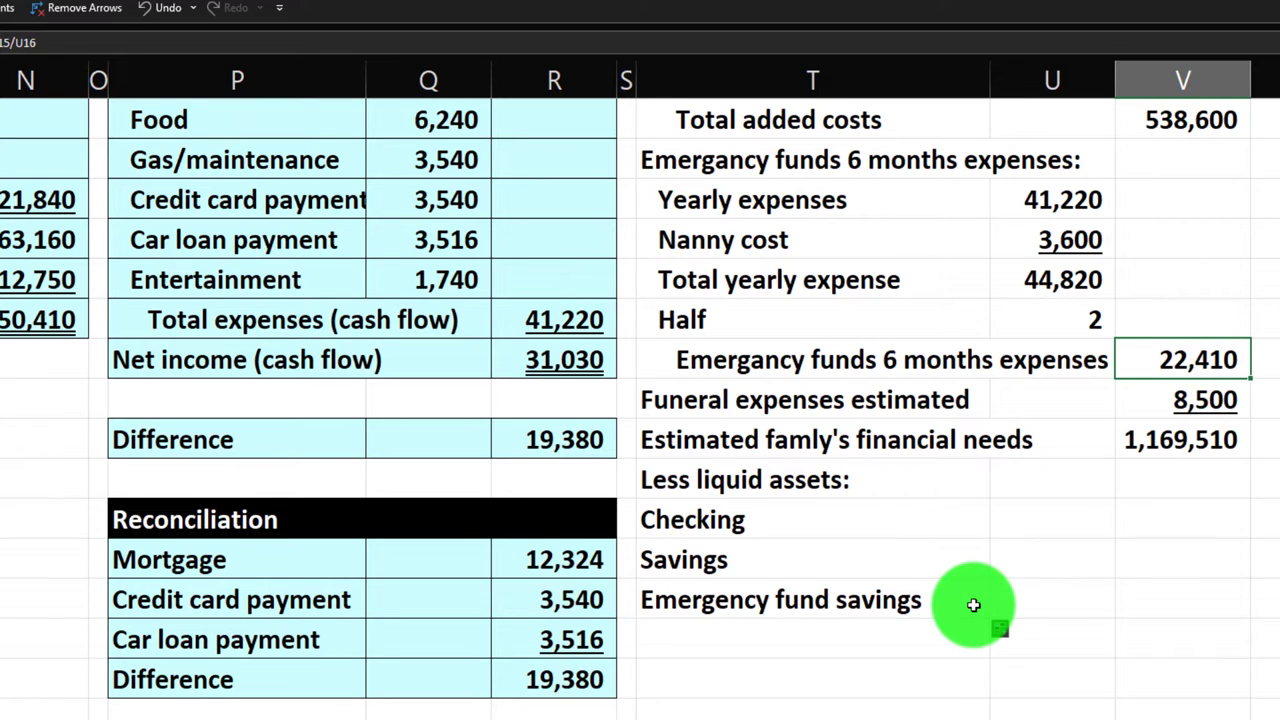
click(1165, 440)
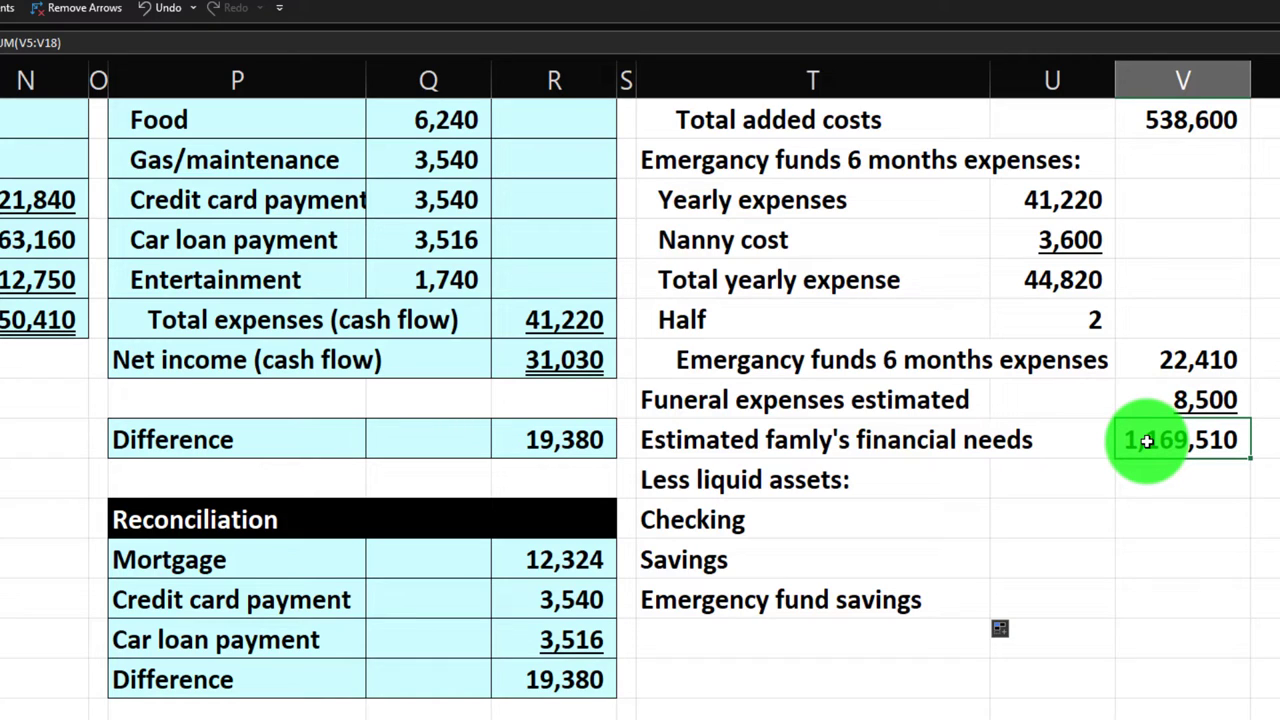
Link T24, below Emergency fund savings, to the balance sheet's IRA balance label with =D9.
click(780, 645)
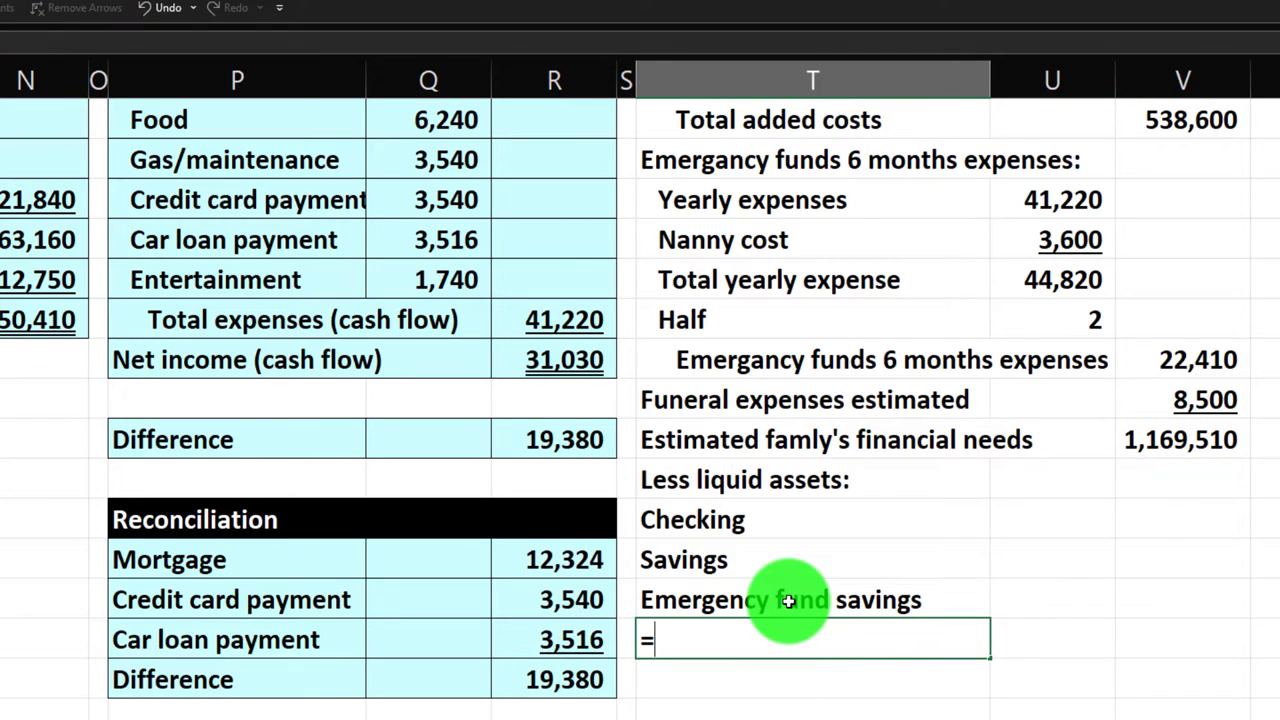
drag(1257, 708, 422, 517)
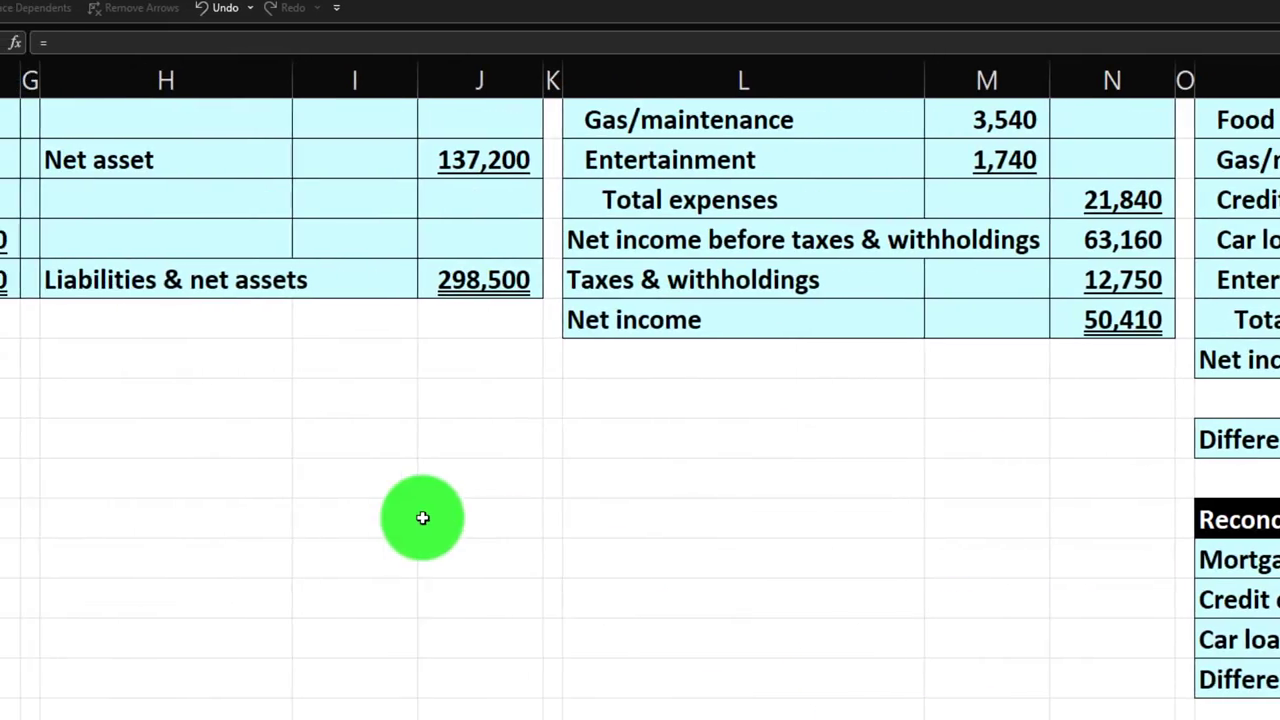
scroll(422, 517, up, 4)
click(208, 329)
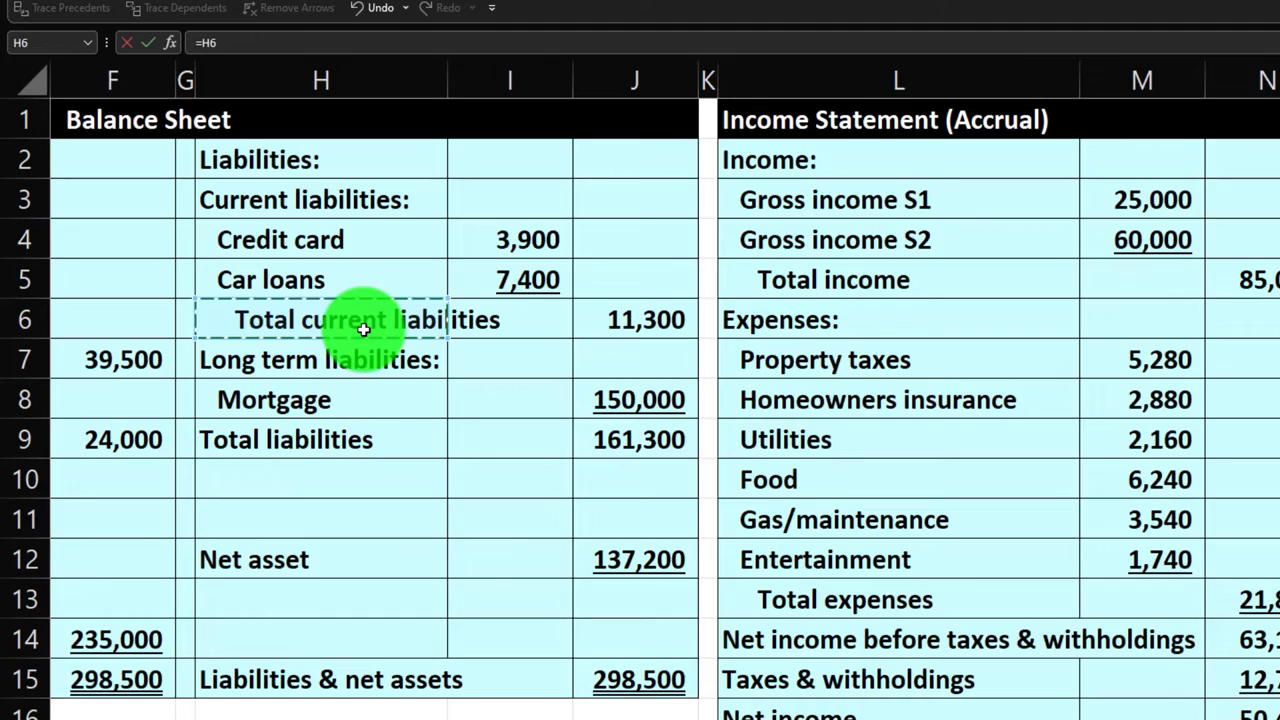
key(Left)
key(Left)
key(Left)
key(Left)
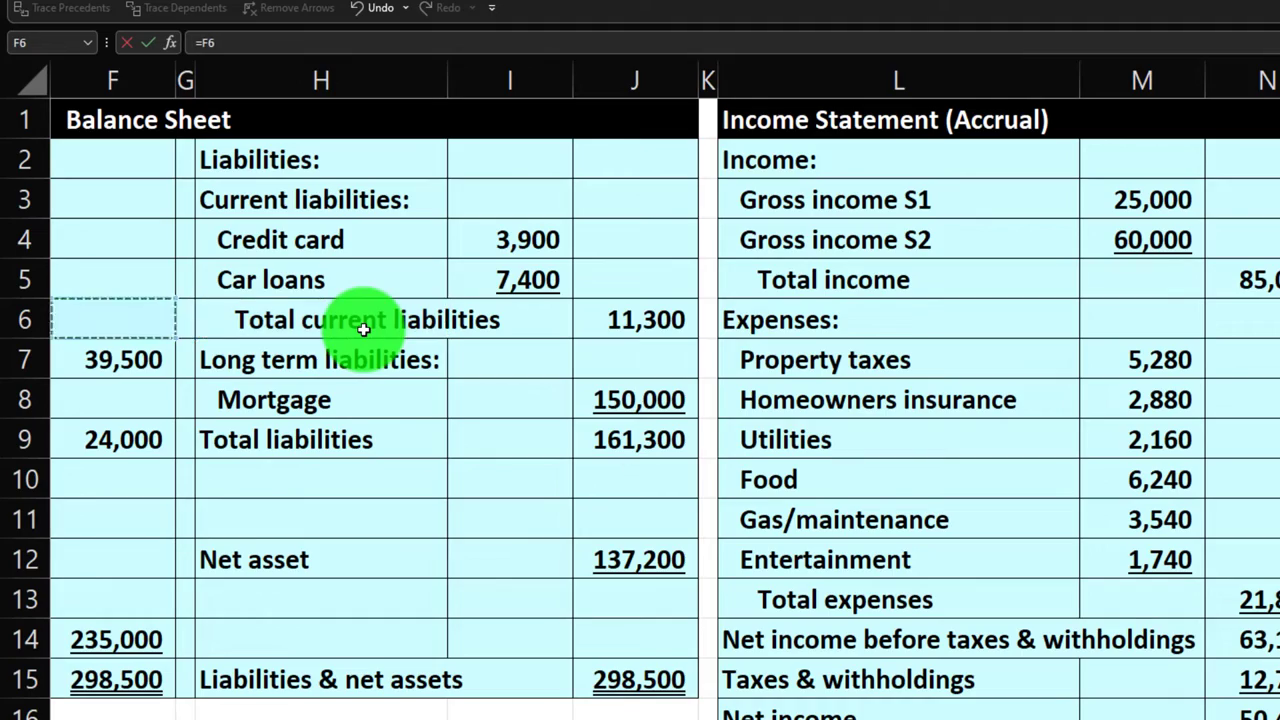
key(Down)
key(Down)
key(Down)
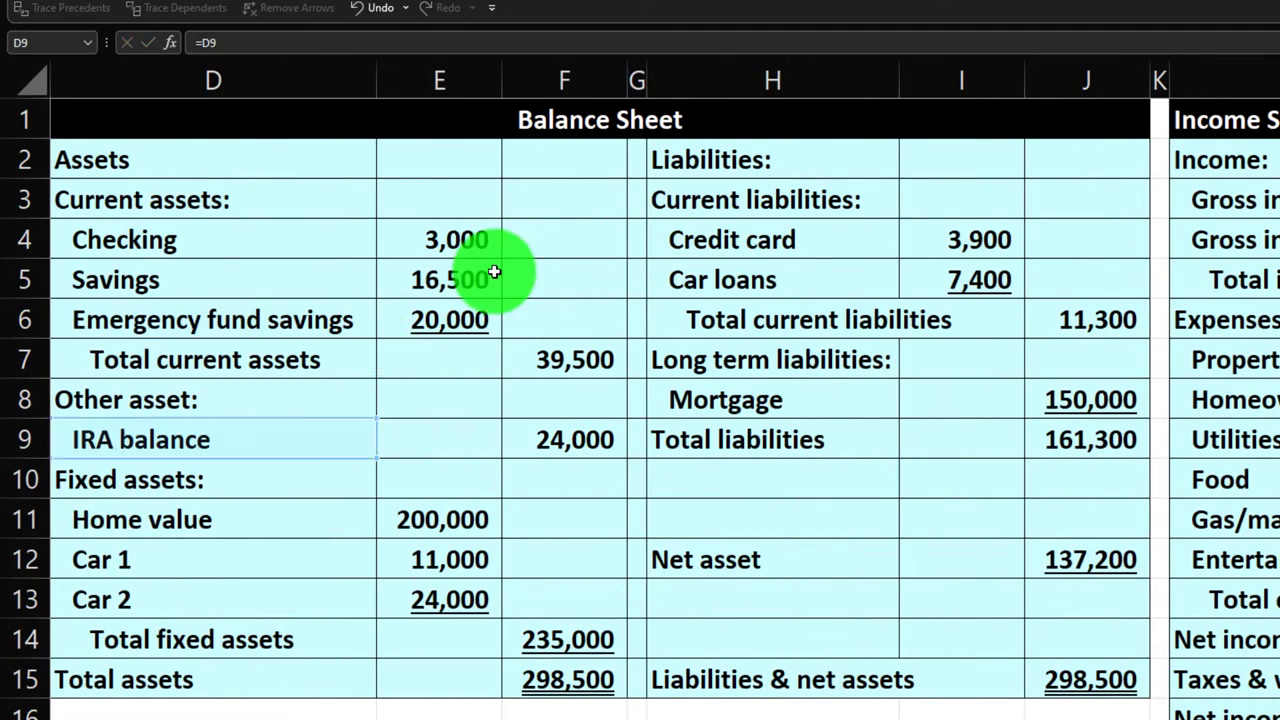
key(Return)
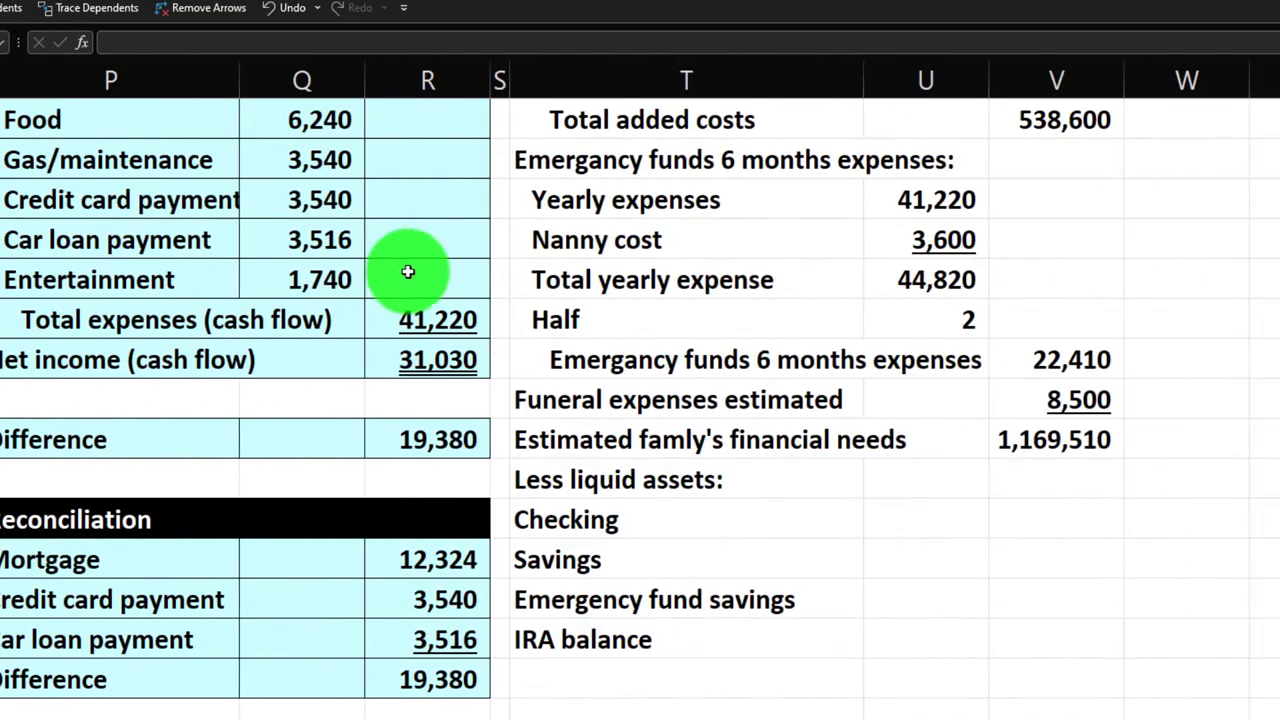
Indent the four liquid asset labels in T21:T24, from Checking to IRA balance.
scroll(894, 429, down, 1)
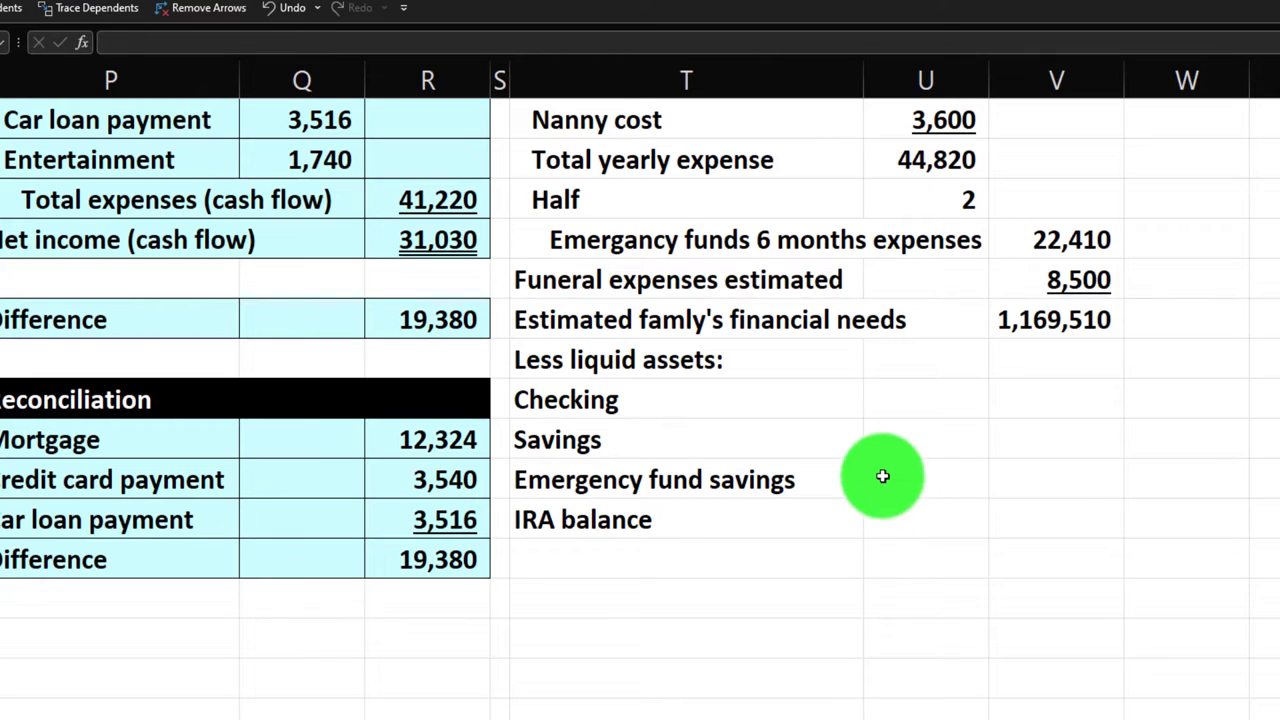
drag(727, 403, 726, 502)
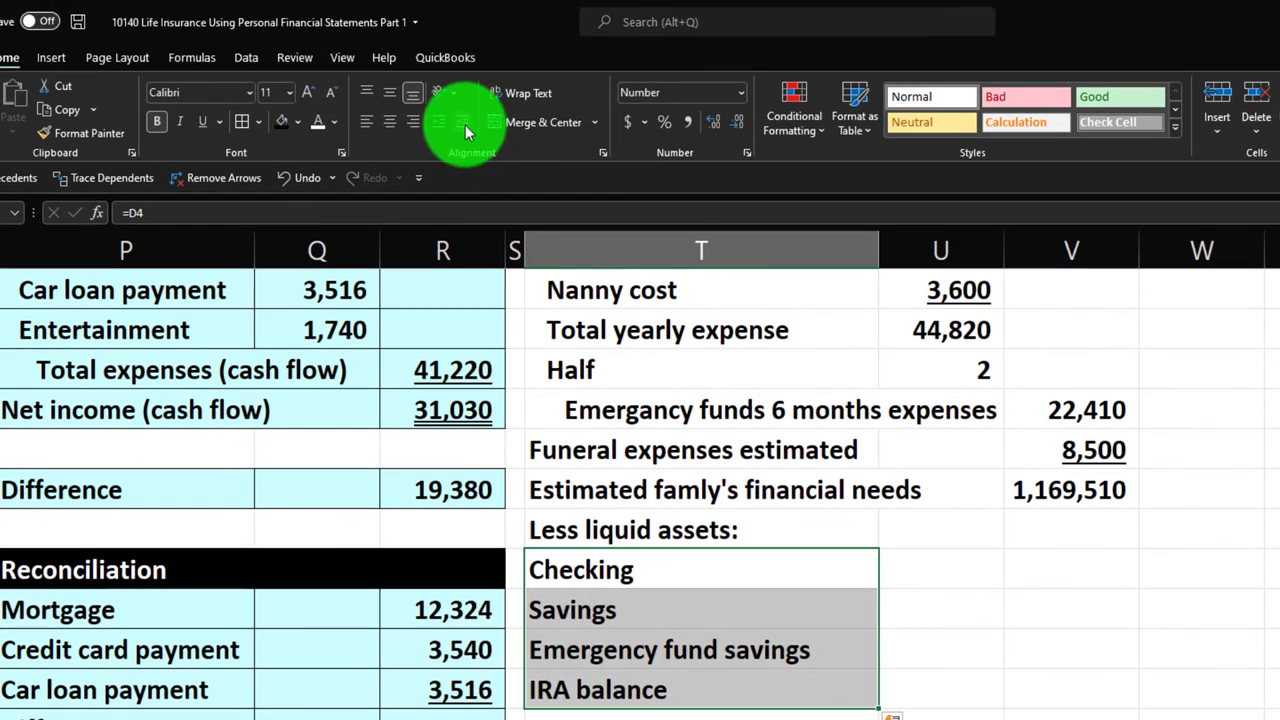
click(466, 131)
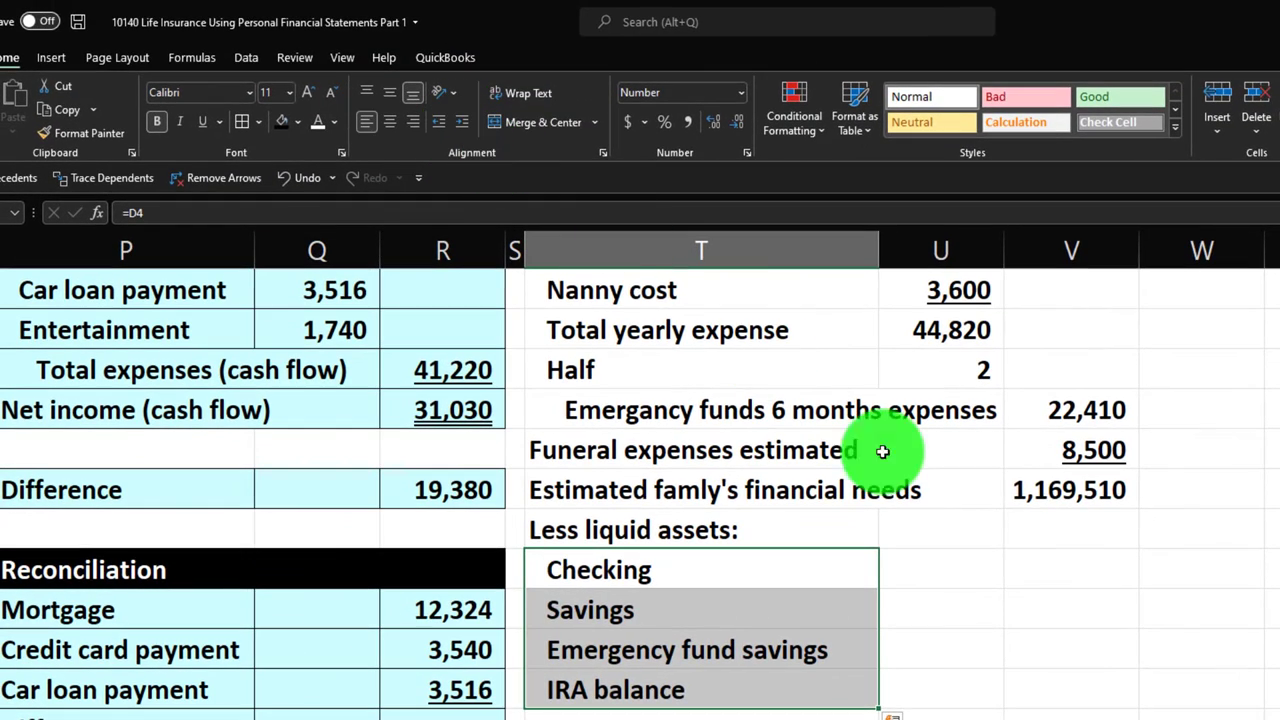
Link the Checking amount in U21 to the balance sheet's checking value with =E4.
double_click(971, 563)
text(=)
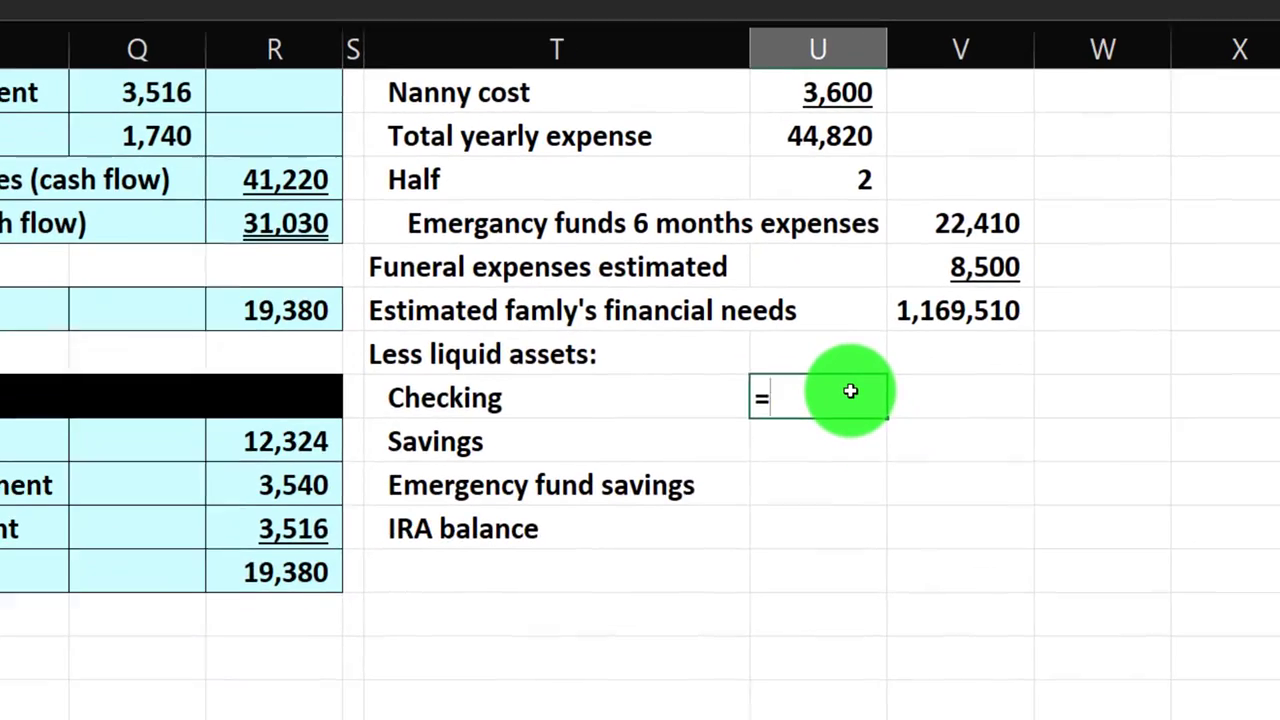
key(Left)
key(Left)
key(Left)
key(Left)
key(Left)
key(Left)
key(Left)
key(Left)
key(Left)
key(Left)
key(Left)
key(Left)
key(Left)
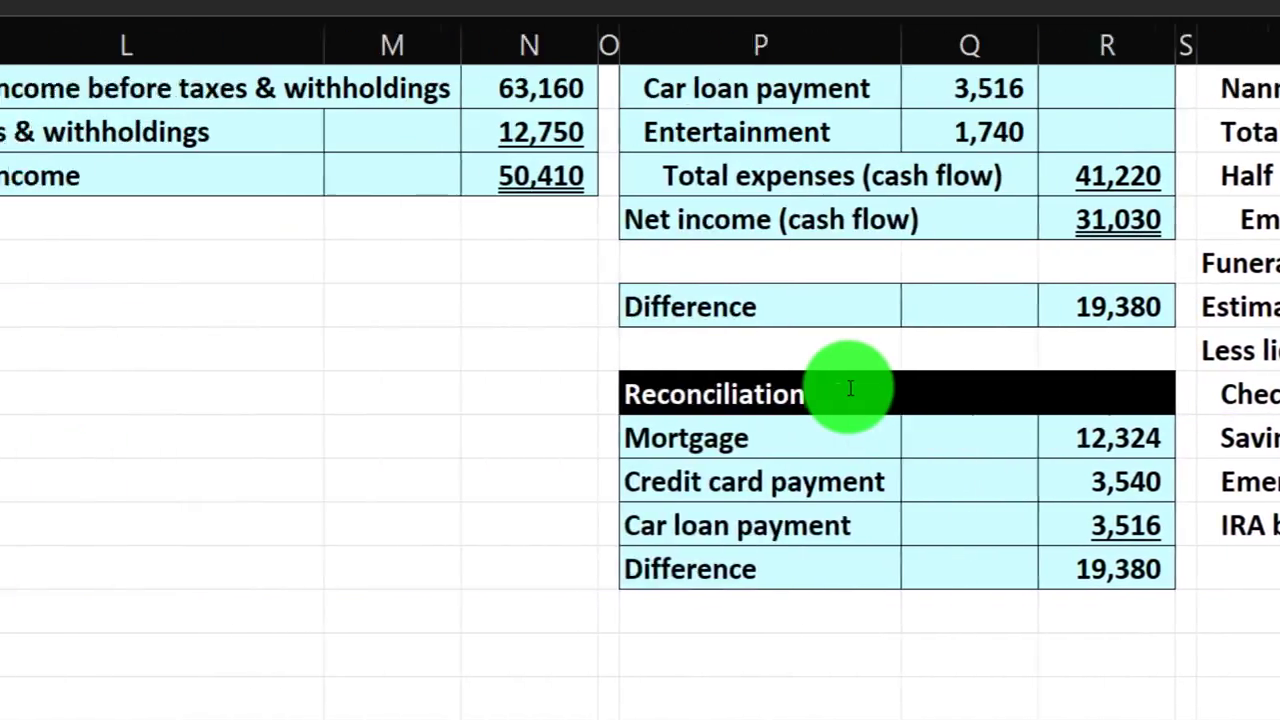
key(Up)
key(Up)
key(Up)
key(Up)
key(Up)
key(Up)
key(Up)
key(Up)
key(Up)
key(Up)
key(Up)
key(Up)
key(Up)
key(Up)
key(Up)
key(Up)
key(Up)
key(Up)
key(Up)
key(Up)
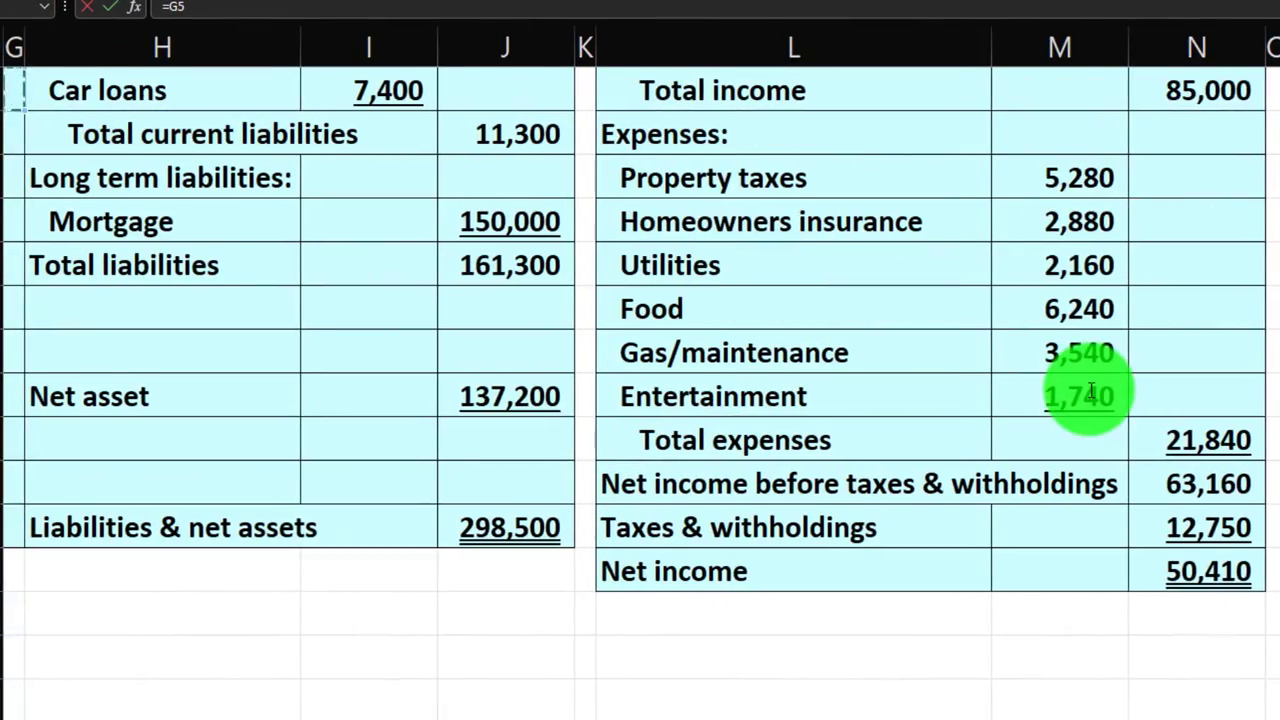
key(Left)
key(Left)
key(Down)
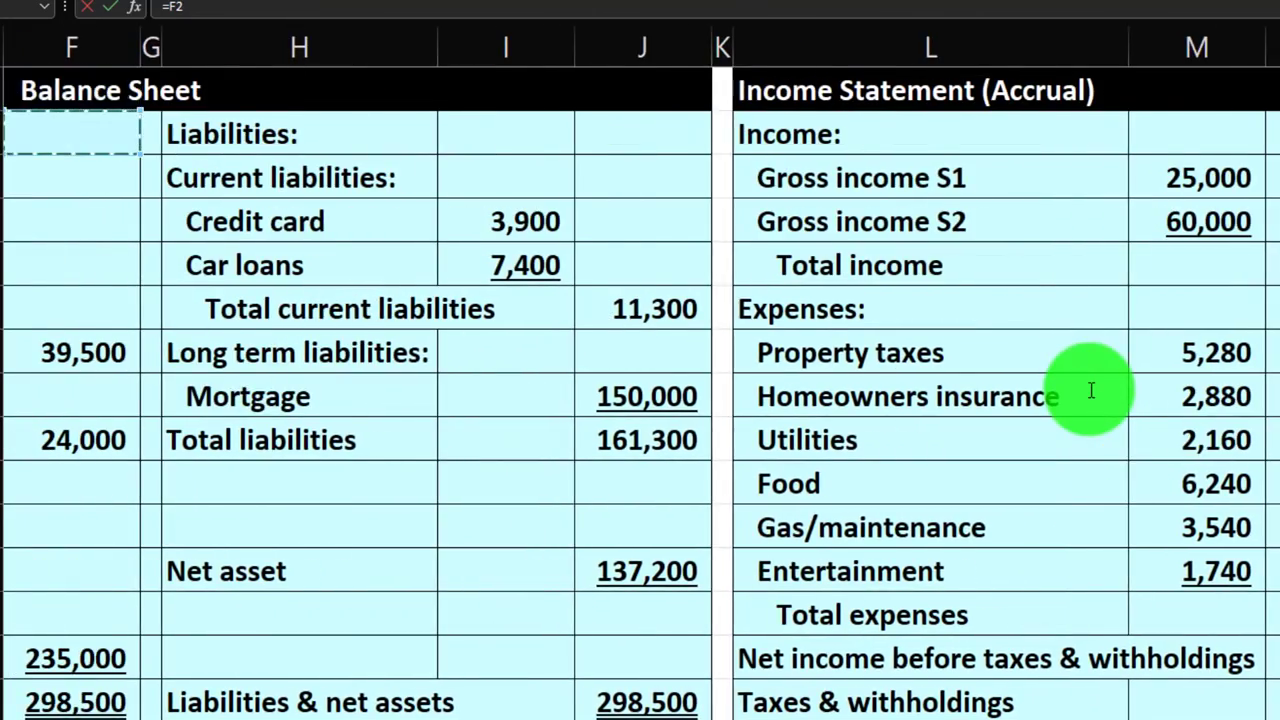
key(Left)
key(Down)
key(Down)
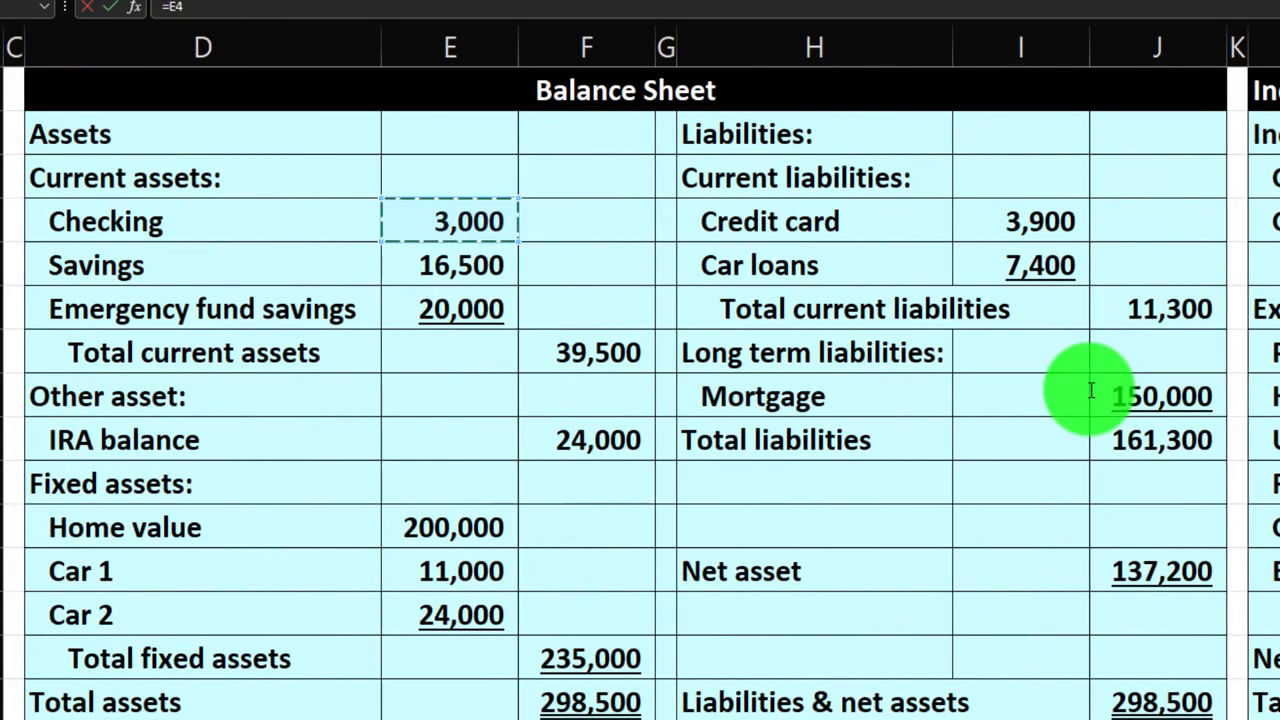
key(Return)
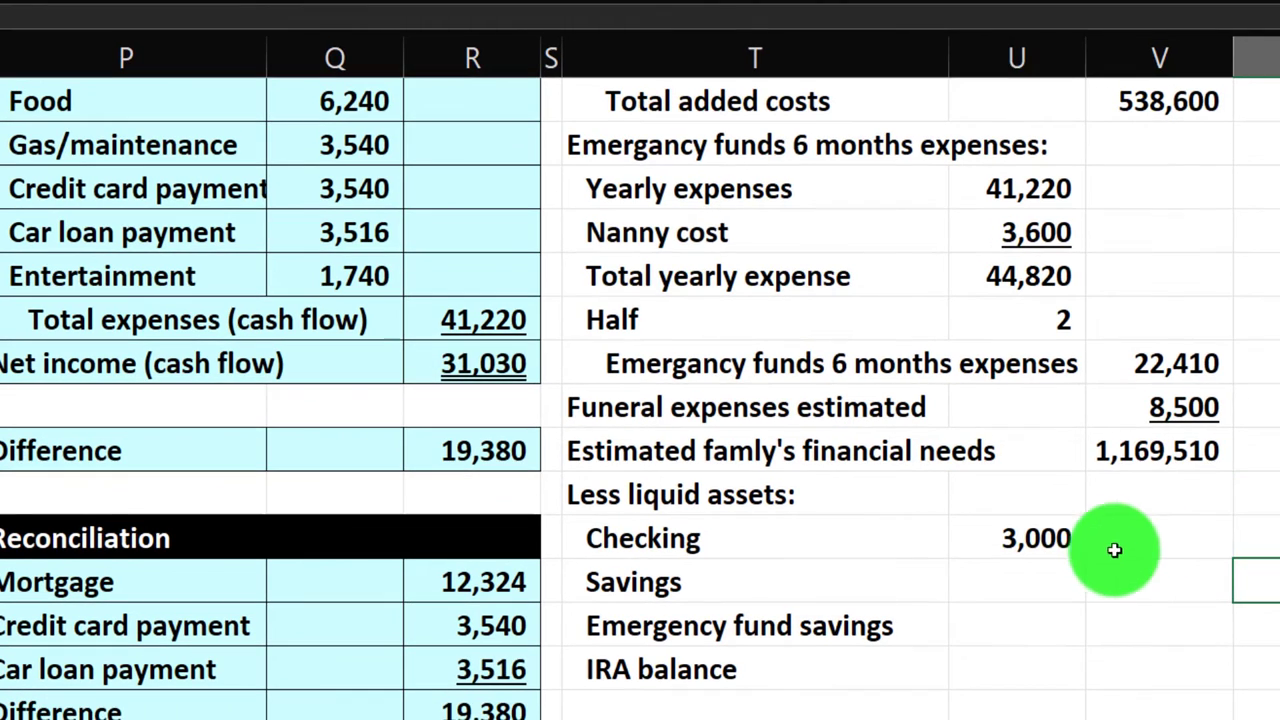
Fill the Checking amount formula from U21 down through U23 for savings and emergency fund savings.
click(1057, 549)
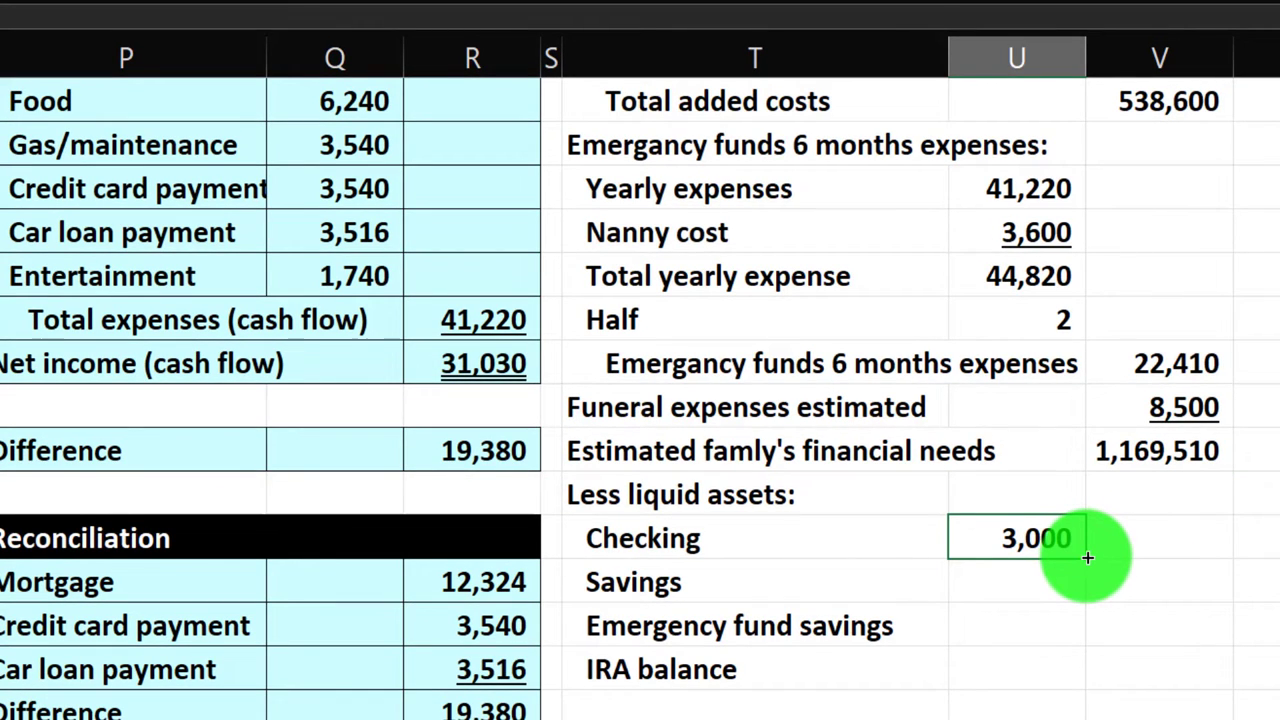
drag(1088, 557, 1087, 632)
click(1040, 671)
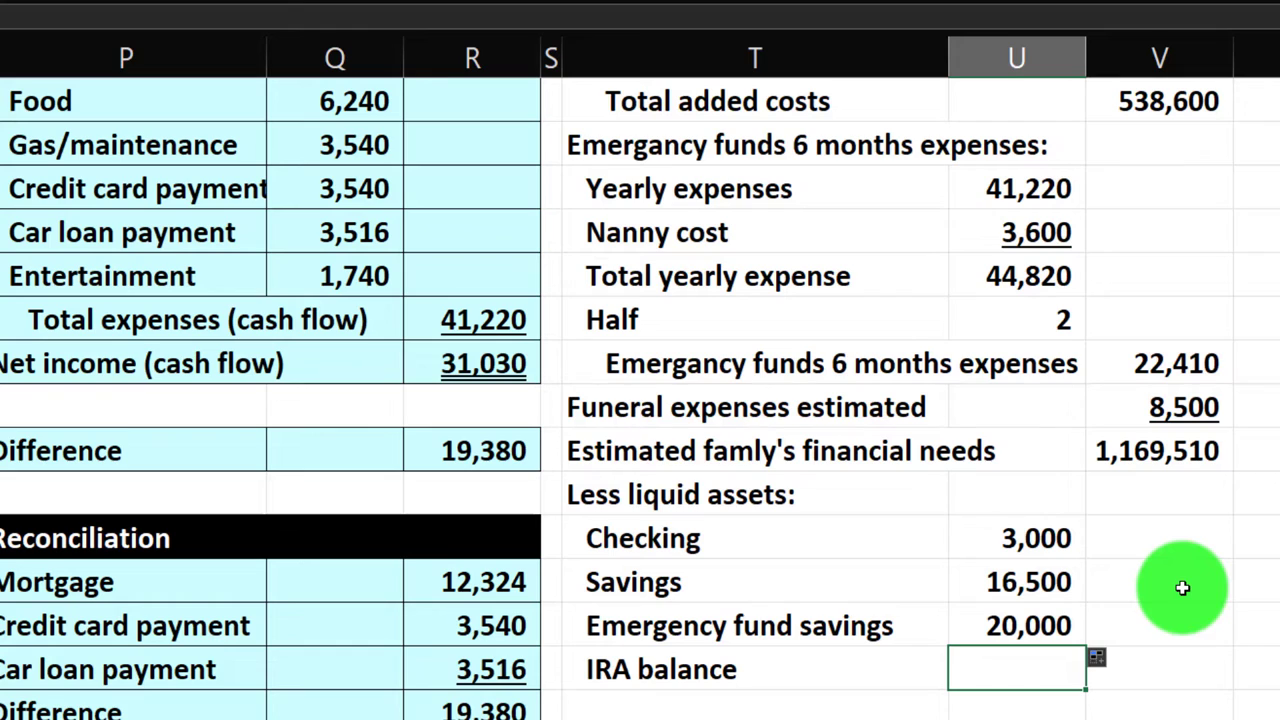
Try to fill the IRA balance reference from T24 across into U24.
click(920, 680)
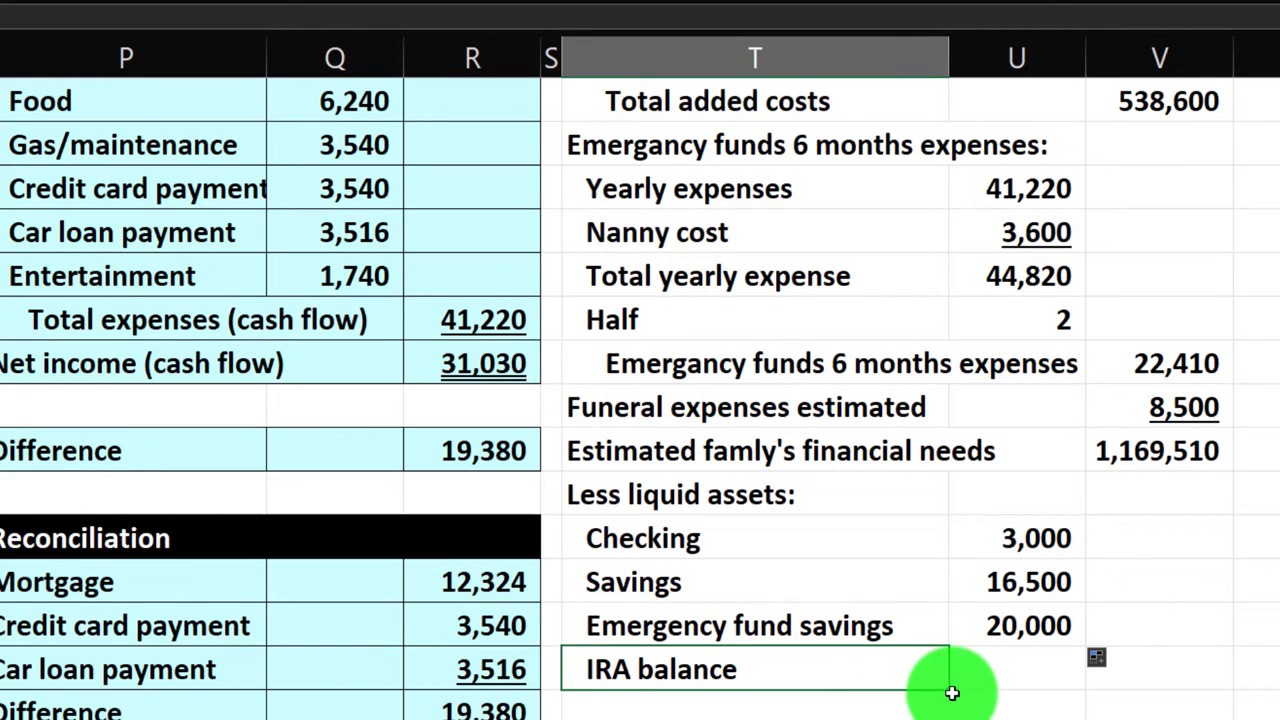
drag(951, 691, 1031, 691)
Link the IRA balance amount in U24 to the balance sheet's IRA value with =F9.
click(1030, 670)
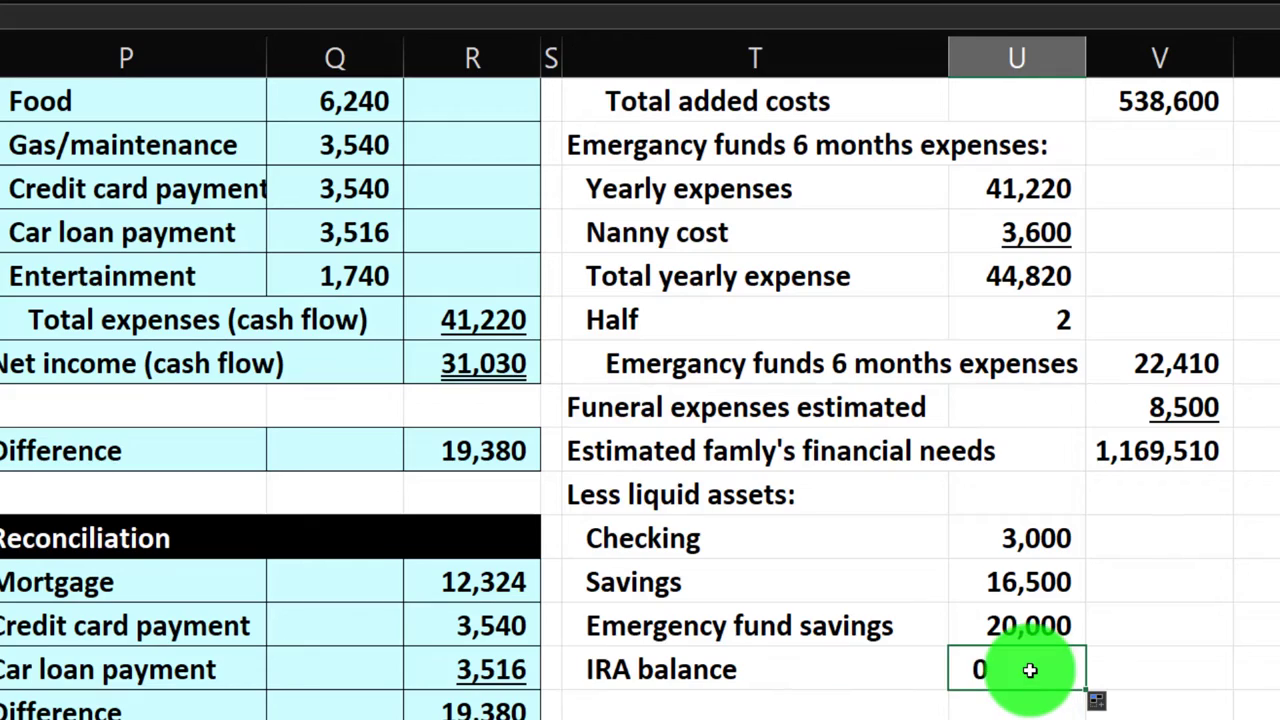
text(=)
key(Left)
key(Left)
key(Left)
key(Left)
key(Left)
key(Left)
key(Left)
key(Left)
key(Left)
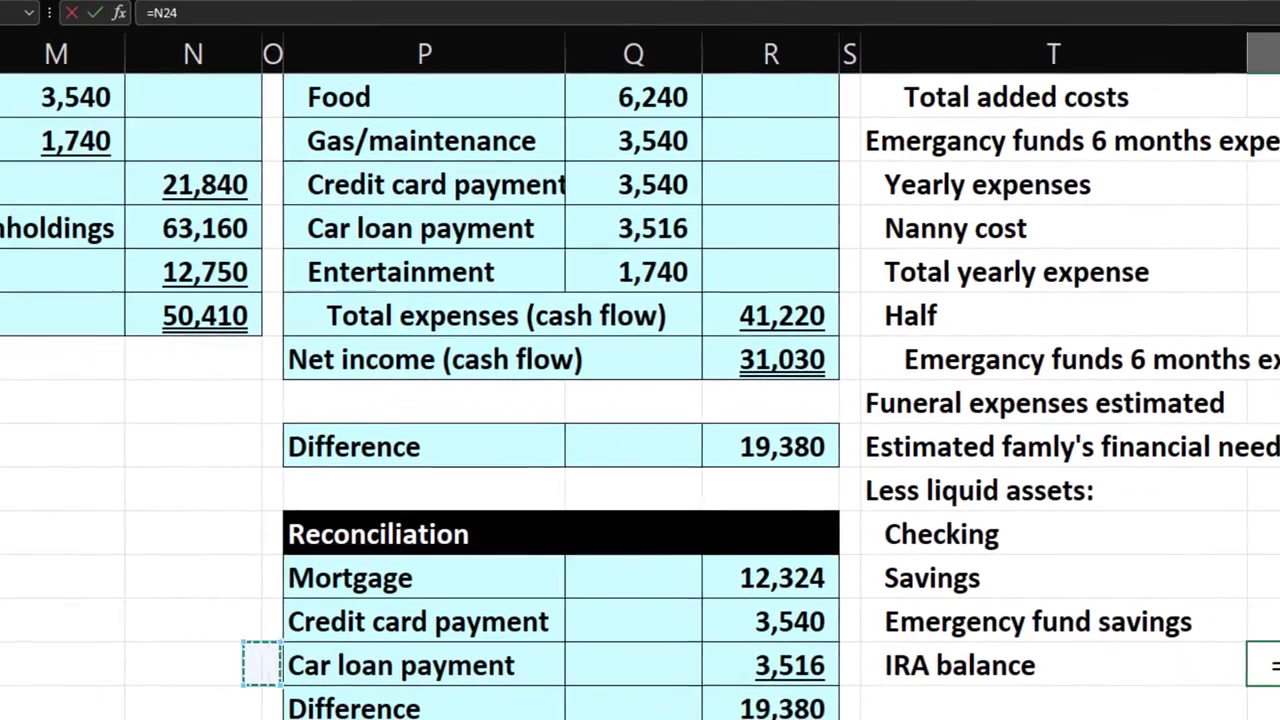
key(Left)
key(Left)
key(Left)
key(Left)
key(Left)
key(Left)
key(Left)
key(Left)
key(Left)
key(Left)
key(Left)
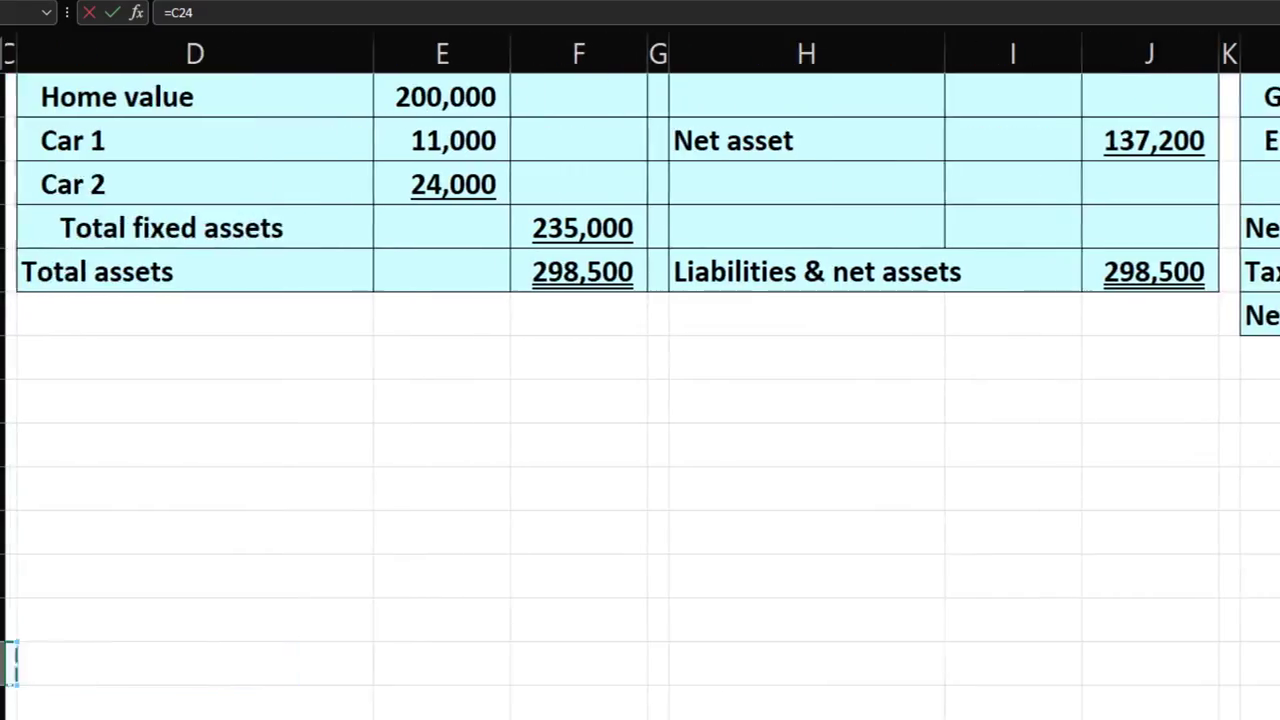
key(Up)
key(Up)
key(Up)
key(Up)
key(Up)
key(Up)
key(Up)
key(Up)
key(Up)
key(Up)
key(Up)
key(Up)
key(Up)
key(Up)
key(Up)
key(Up)
key(Up)
key(Up)
key(Up)
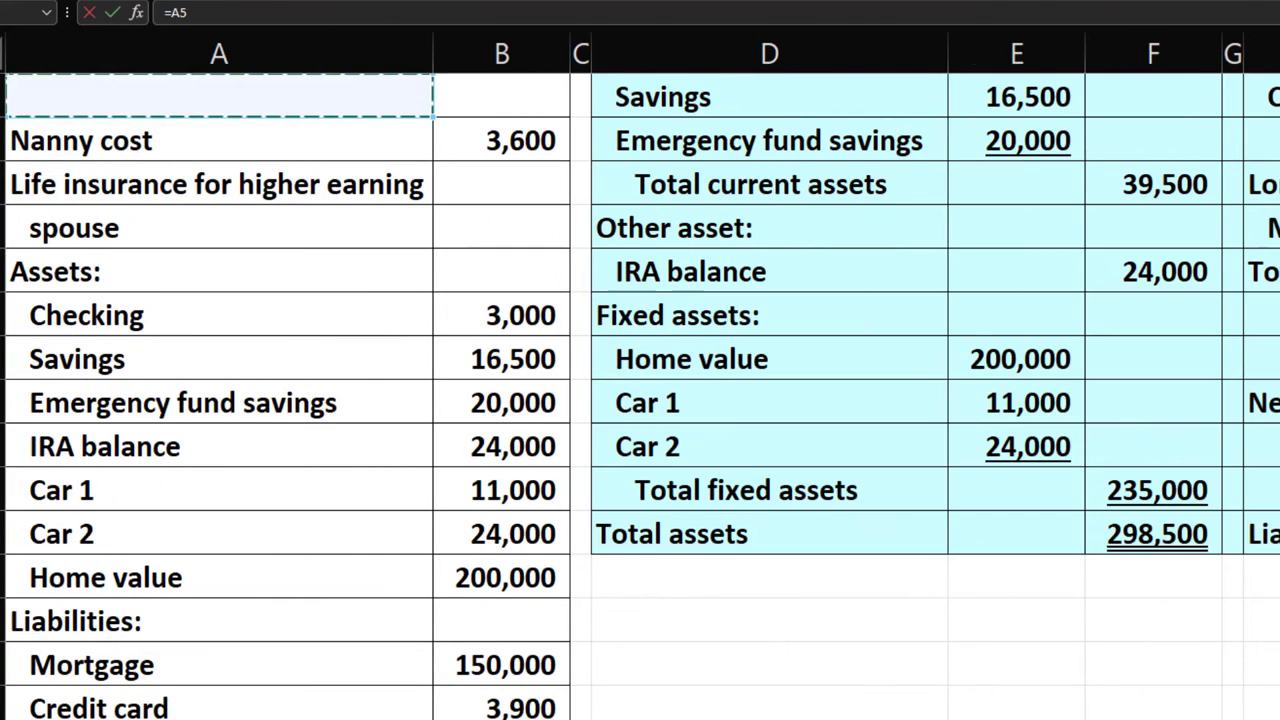
key(Right)
key(Right)
scroll(640, 400, up, 3)
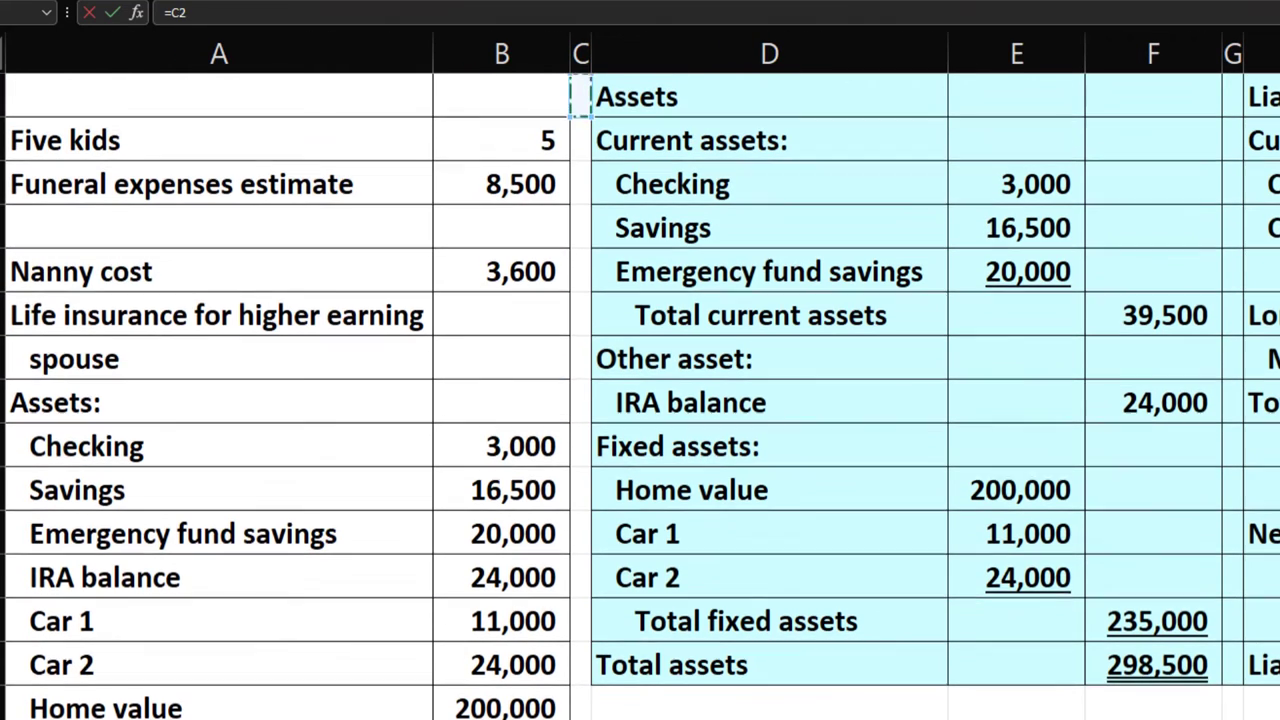
key(Down)
key(Down)
key(Down)
key(Right)
key(Right)
key(Right)
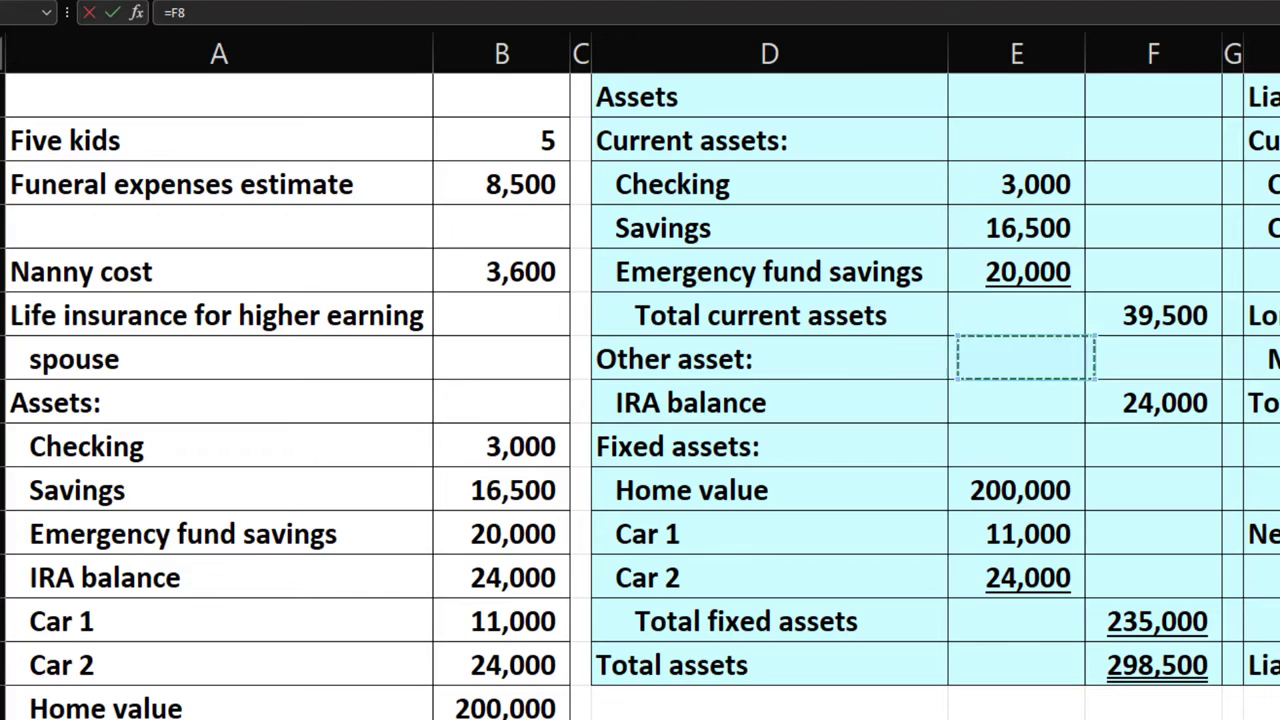
key(Down)
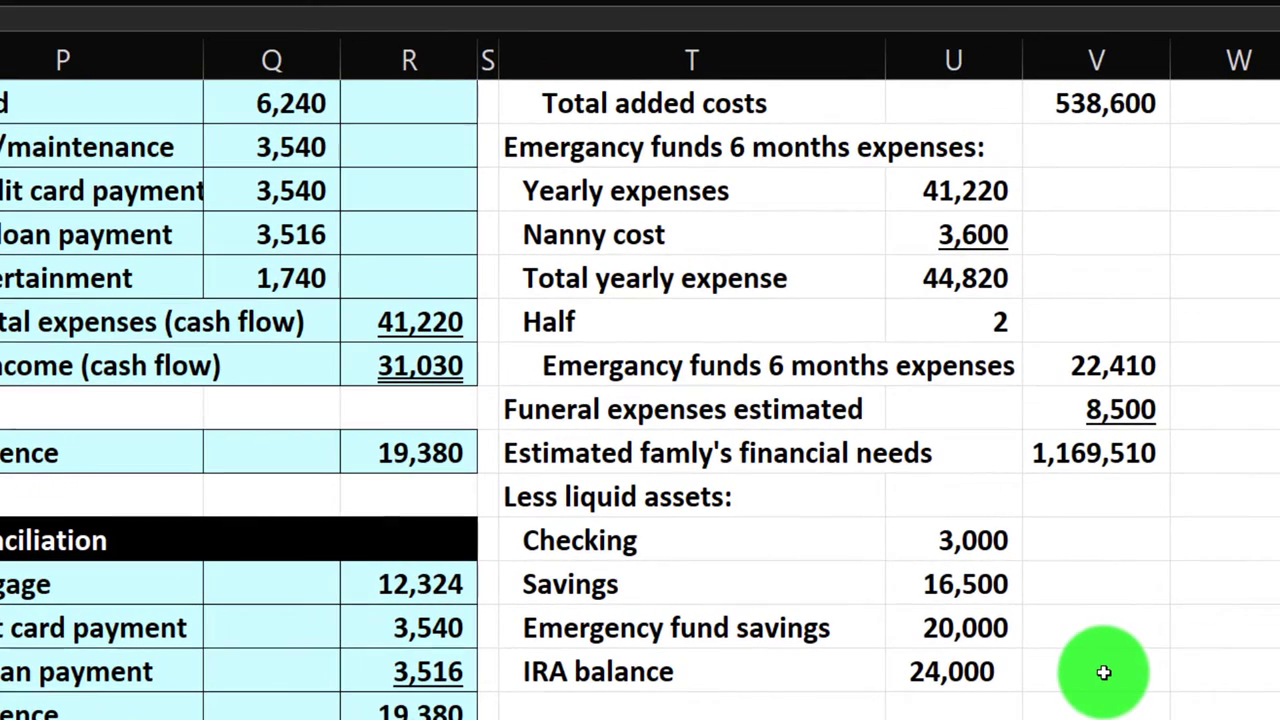
Underline the IRA balance amount in U24, remove its indent and move to T25.
click(1006, 610)
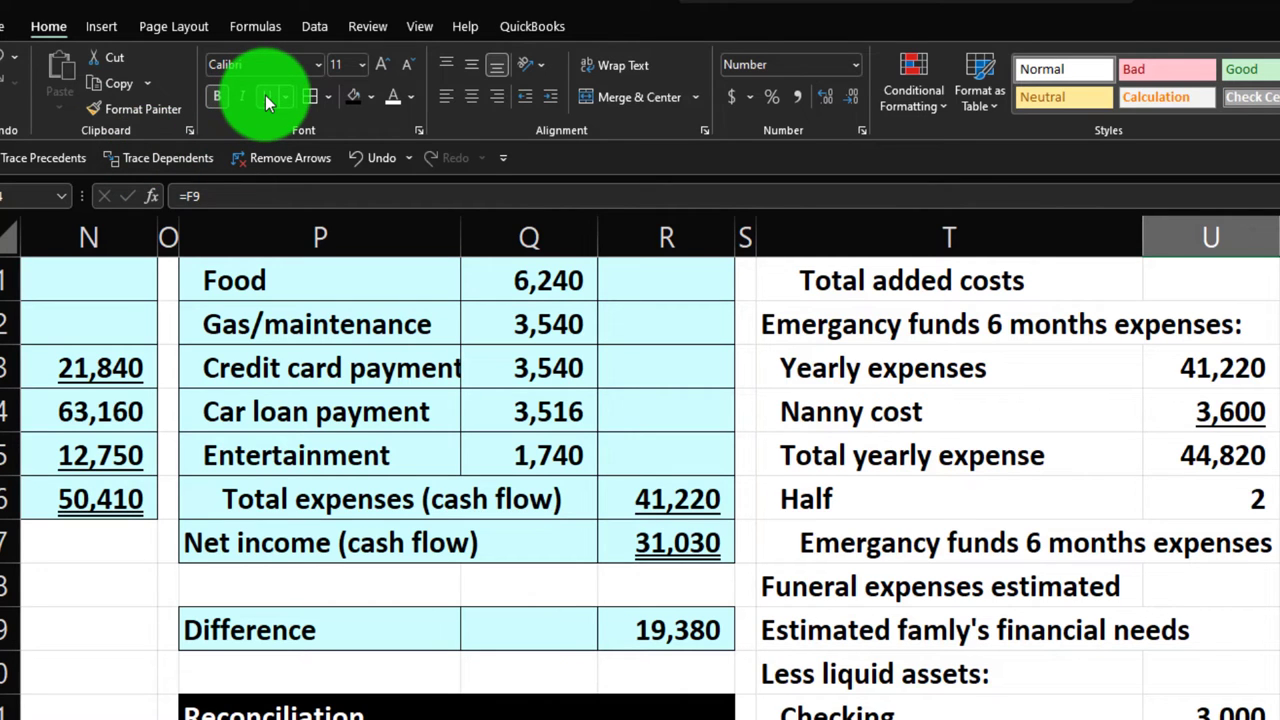
key(Left)
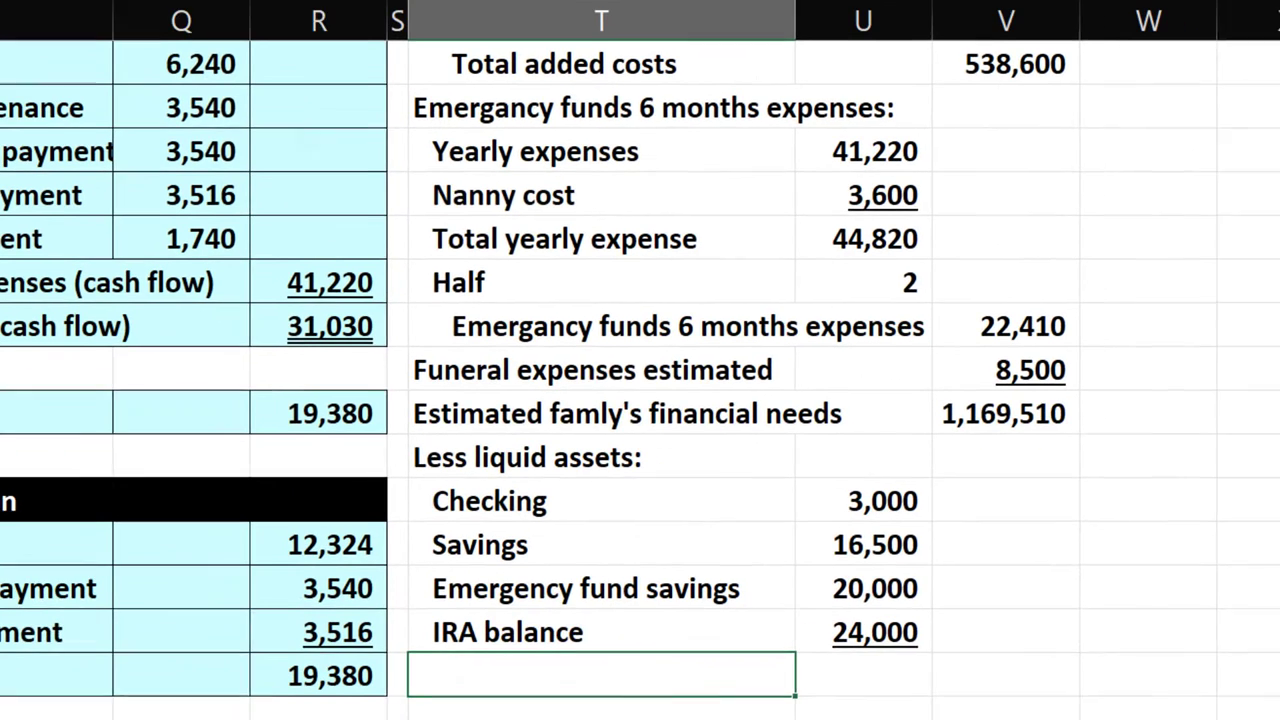
Copy the "Less liquid assets:" label to T25 and edit the copy to read "Total less liquid assets:".
click(658, 445)
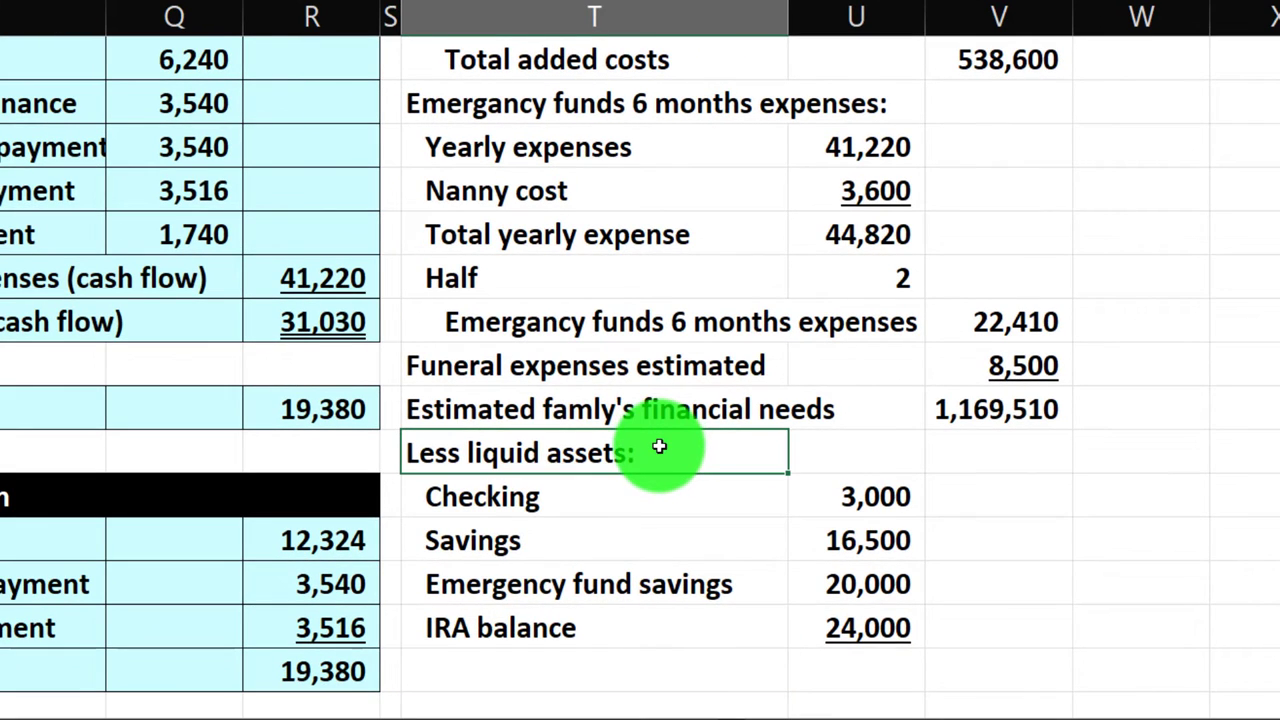
key(ctrl+c)
click(600, 669)
key(ctrl+v)
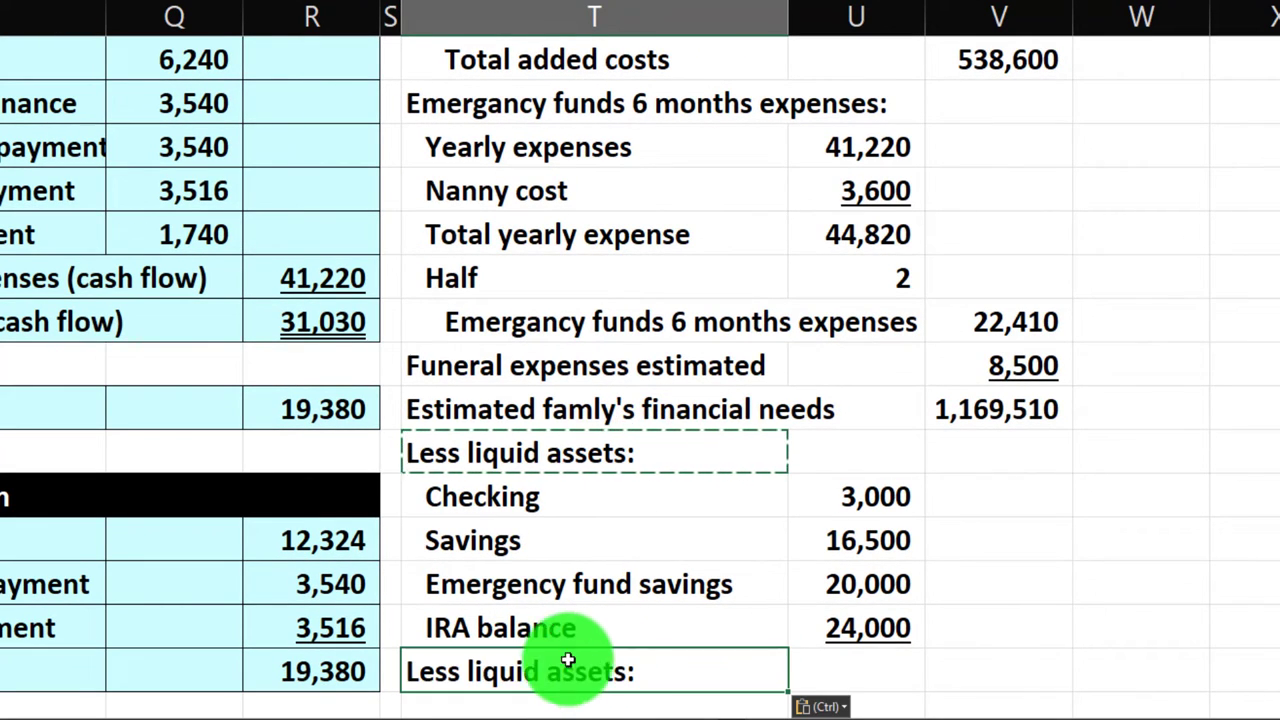
double_click(420, 674)
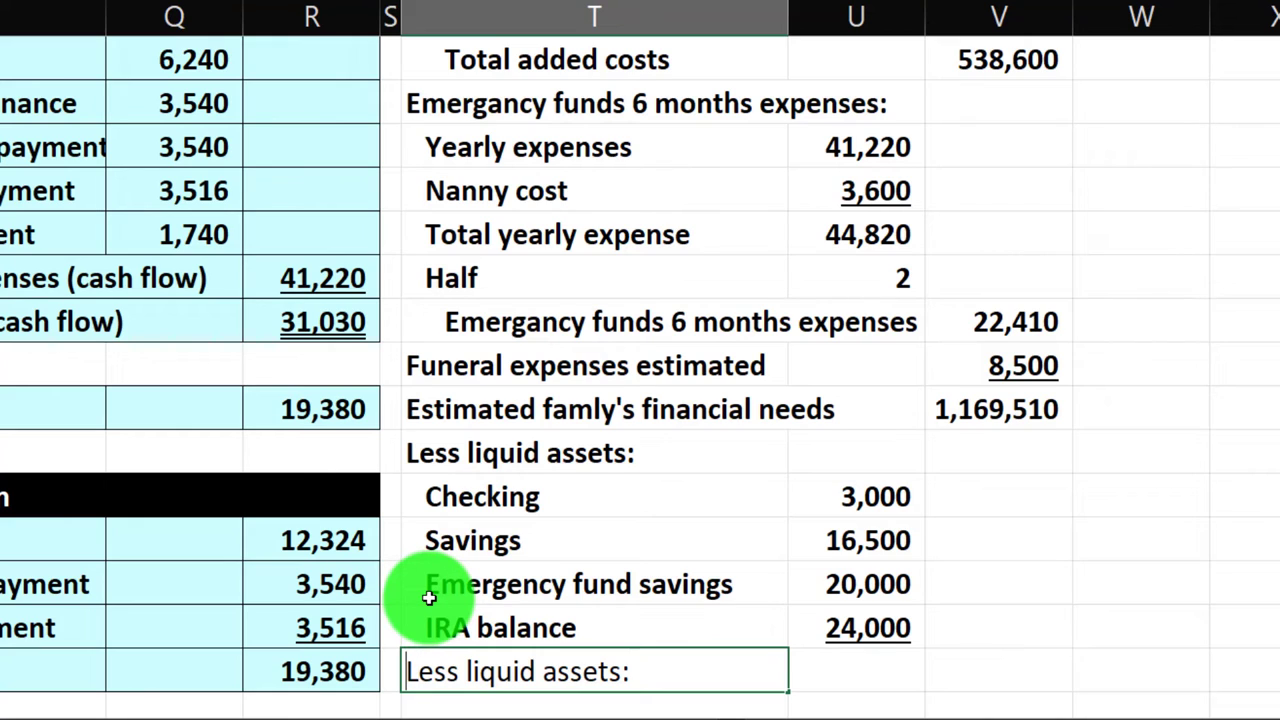
text(Total)
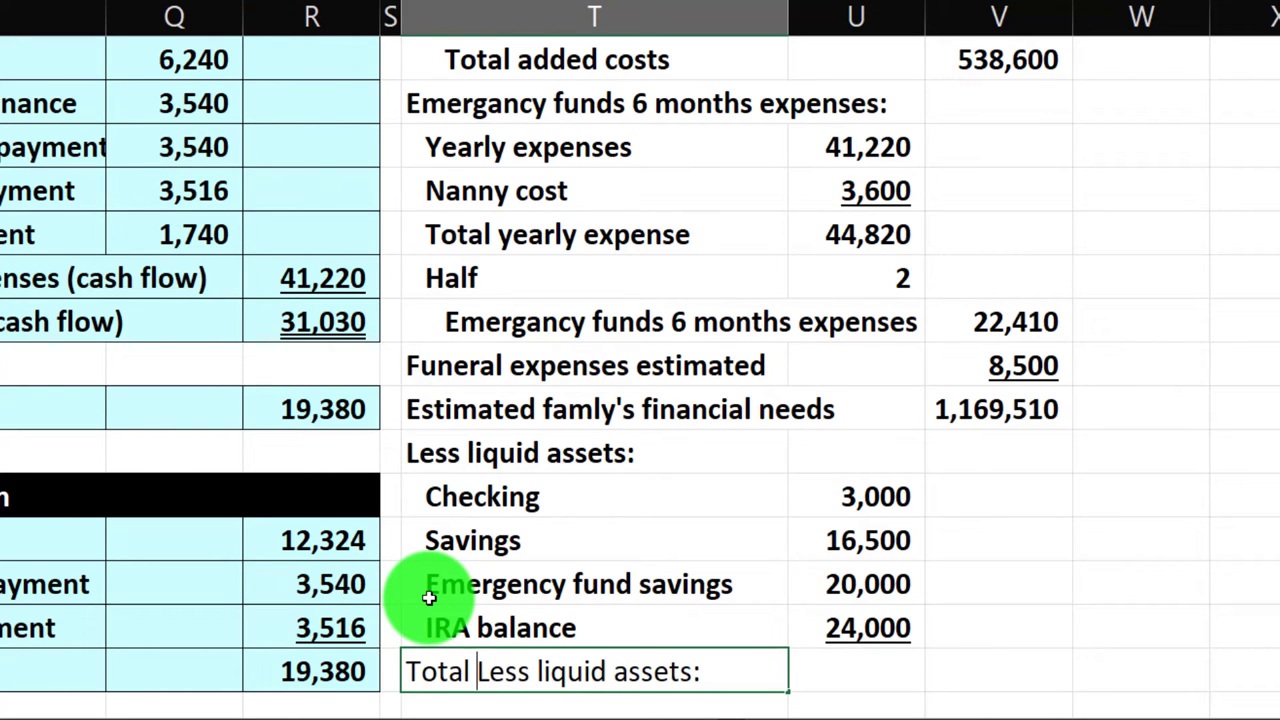
key(Delete)
text(l)
key(Return)
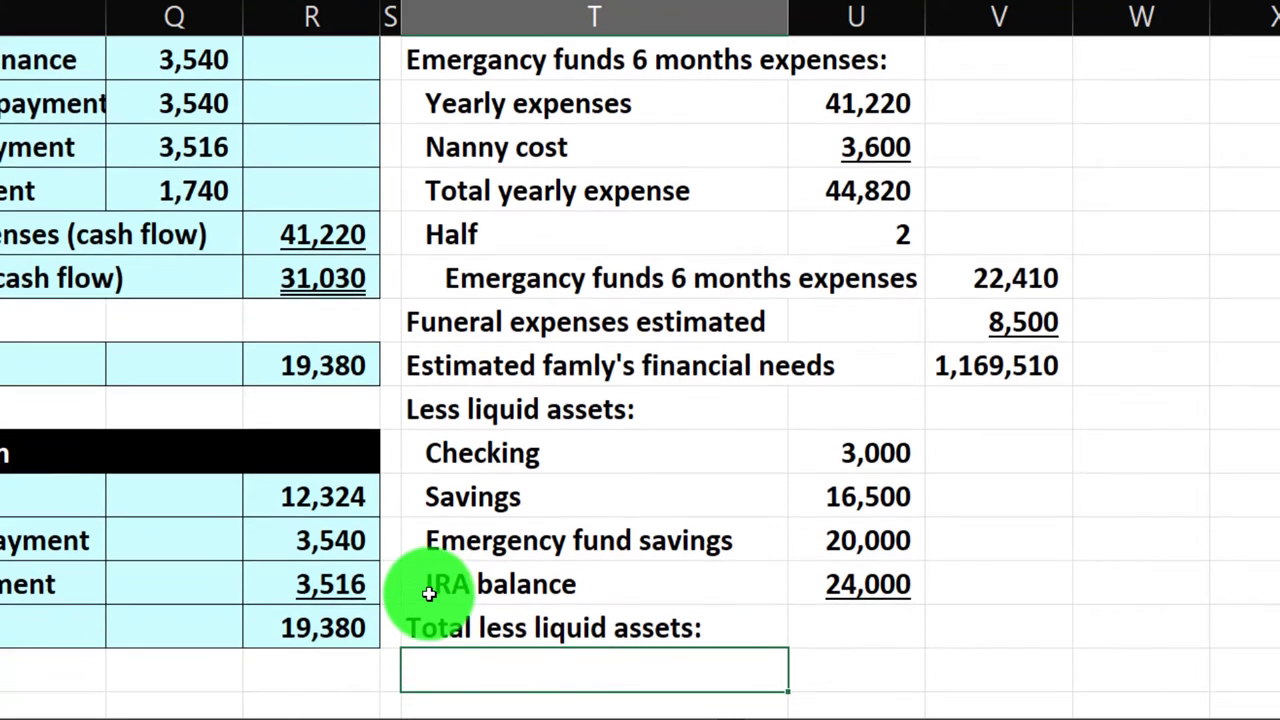
Indent the "Total less liquid assets:" label in T25 by two levels.
click(468, 584)
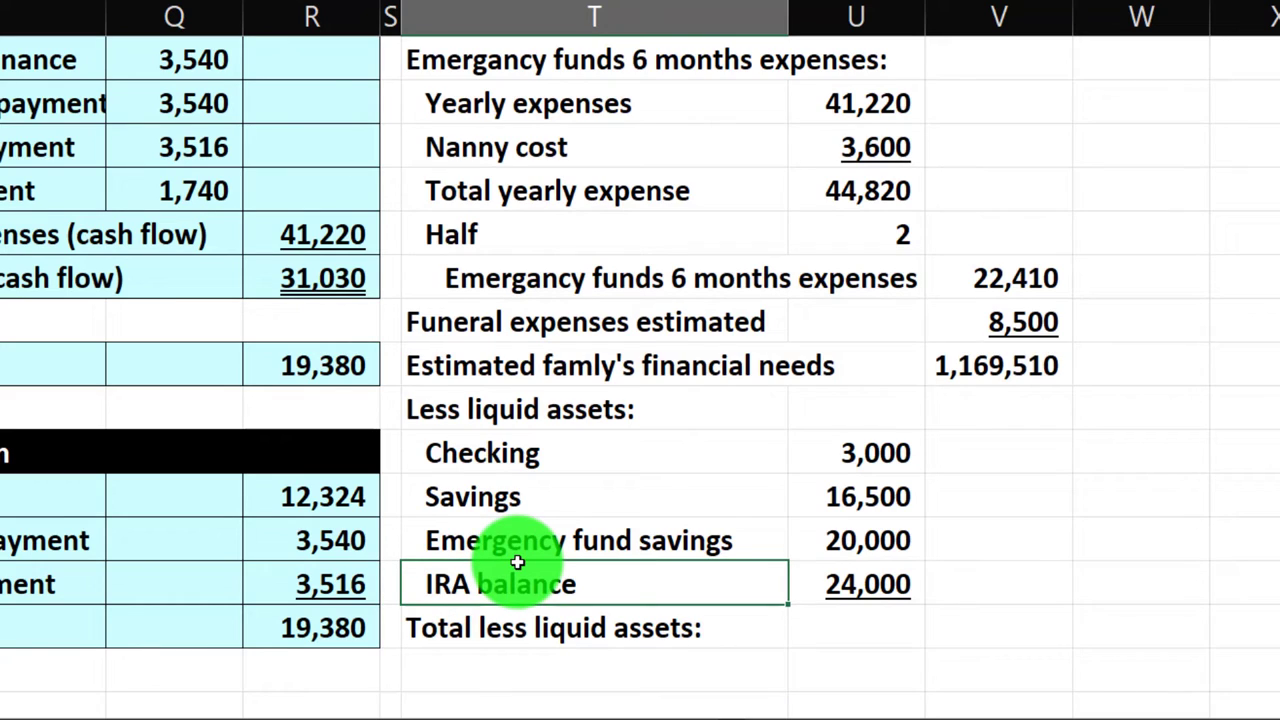
key(Down)
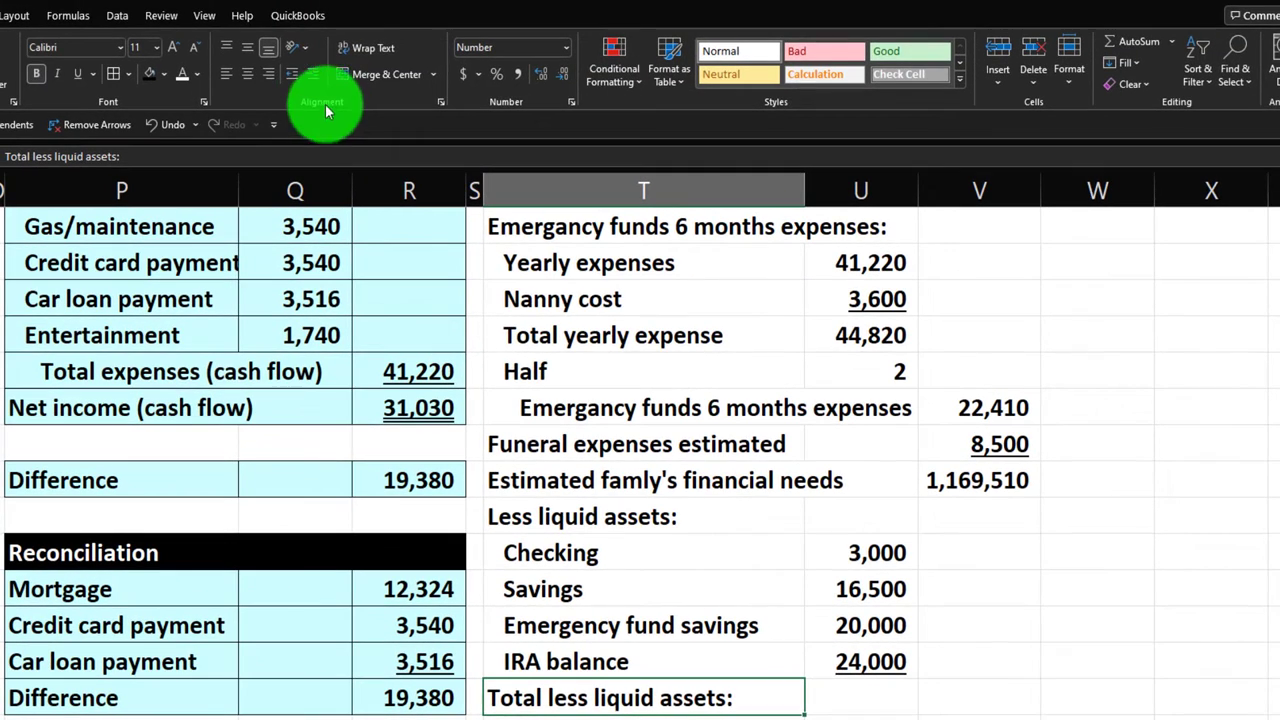
click(313, 73)
click(313, 73)
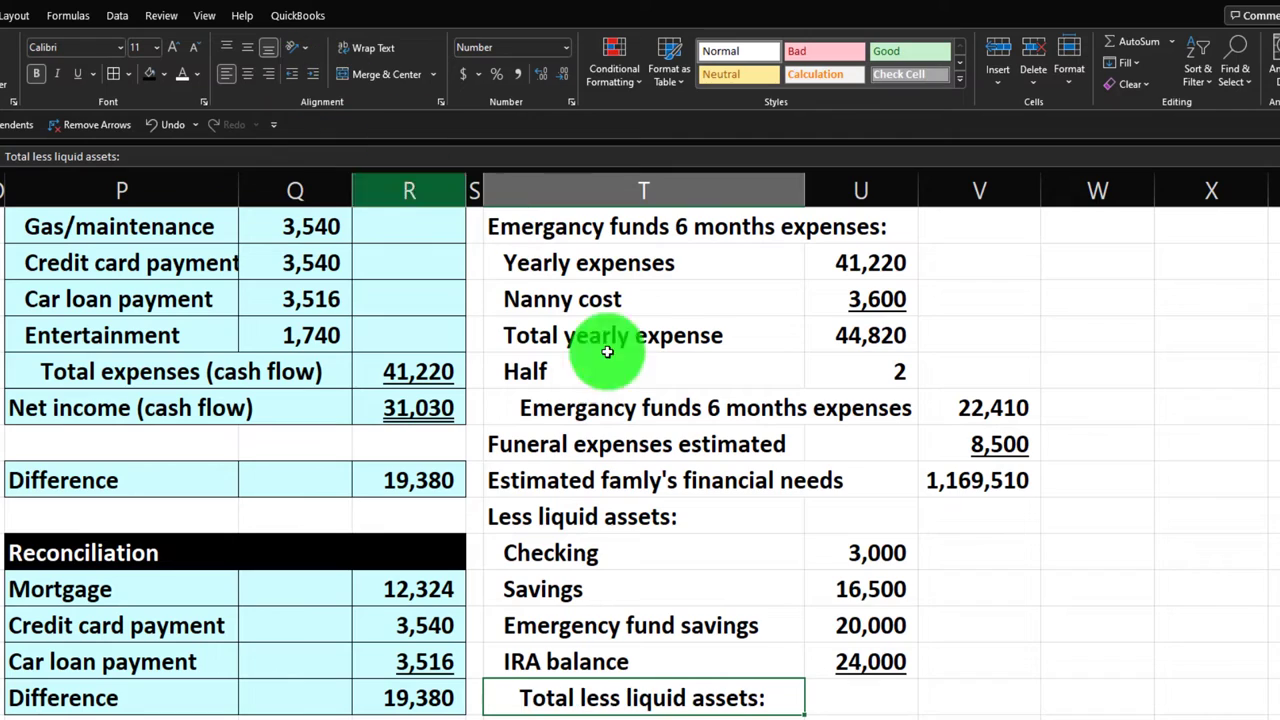
Total the four liquid asset amounts in V25 with a SUM of U21:U24.
click(962, 693)
text(=su)
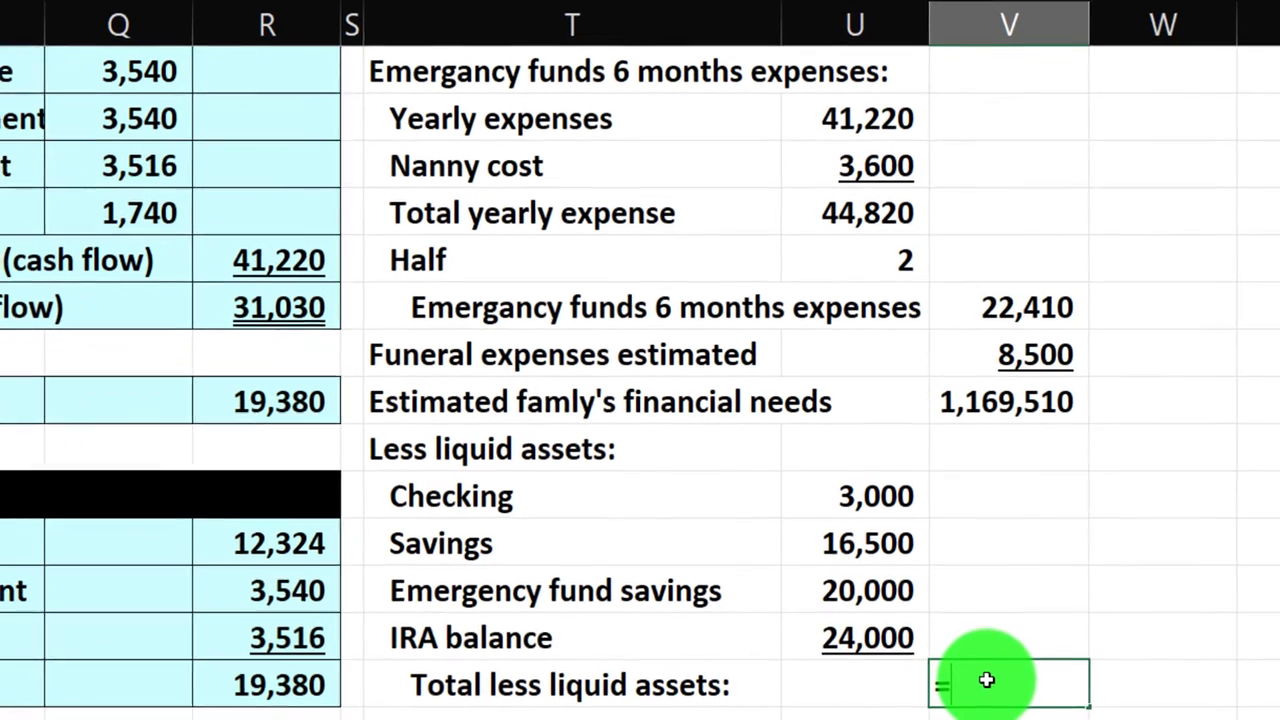
text(m()
key(Left)
key(Up)
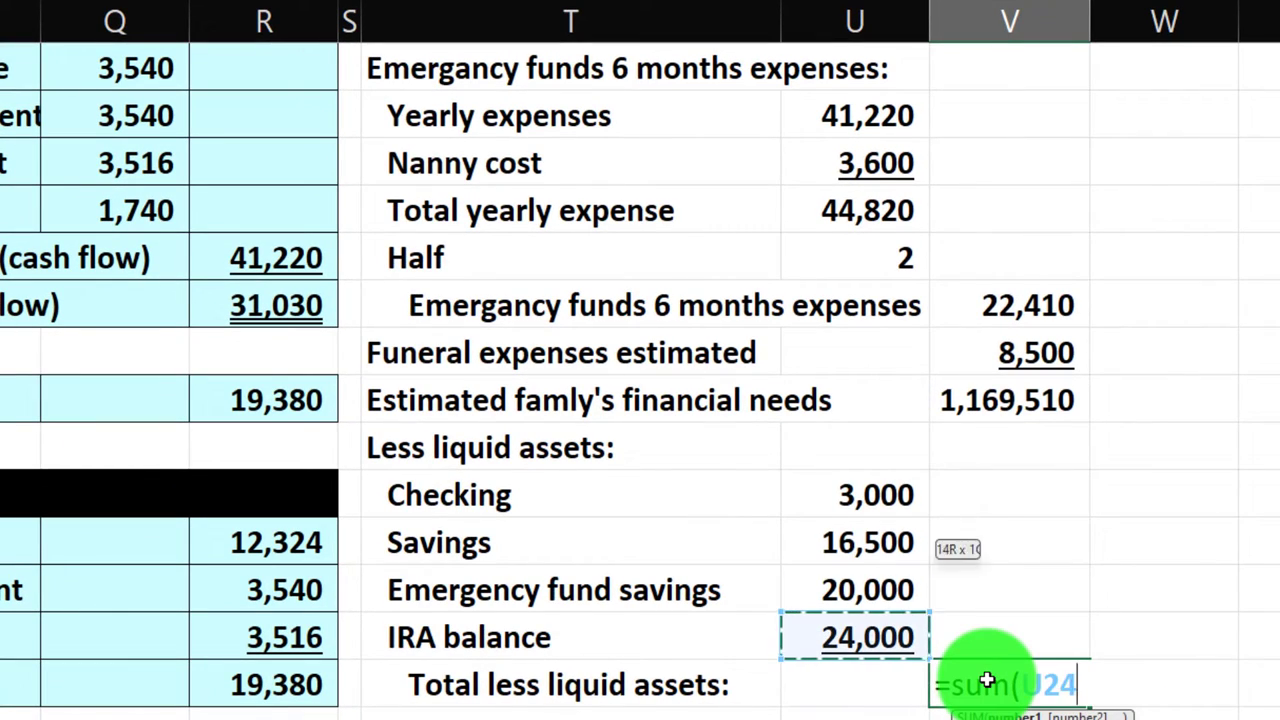
key(shift+Up)
key(shift+Up)
key(shift+Up)
key(Return)
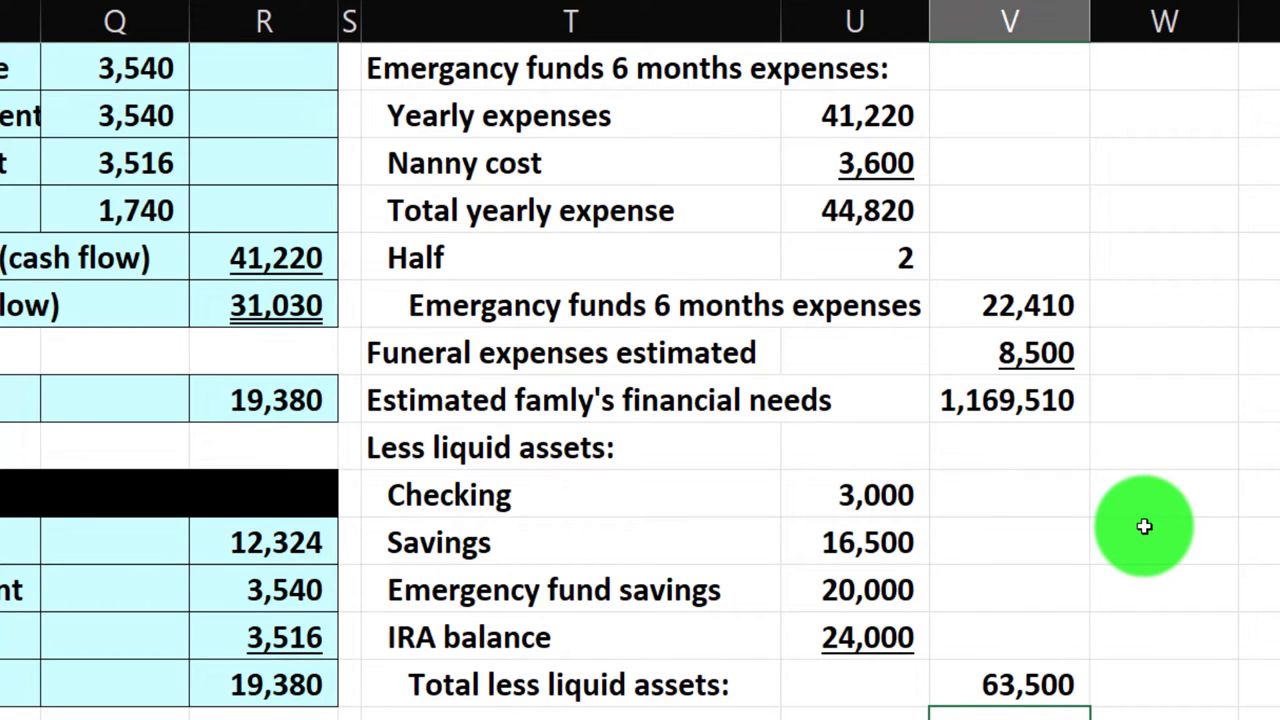
Enter the label "Life insurance needed" in T26, below the liquid assets total label.
key(Left)
key(Left)
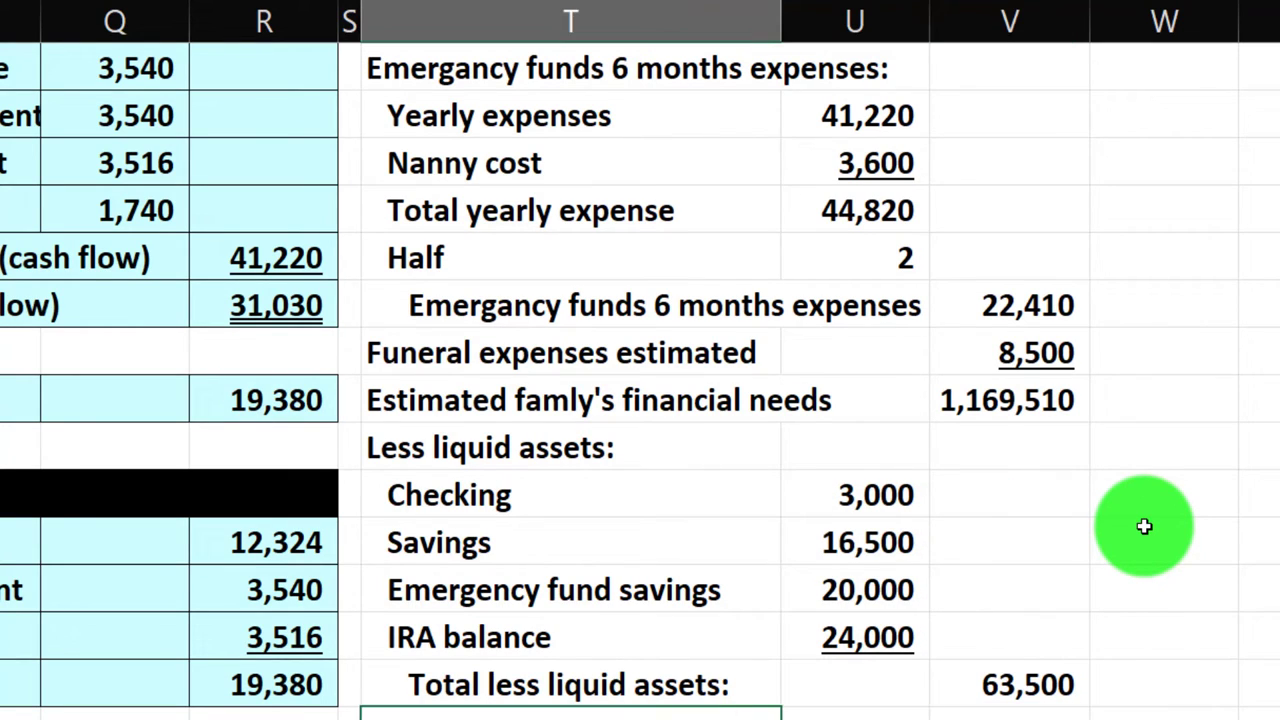
text(Life i)
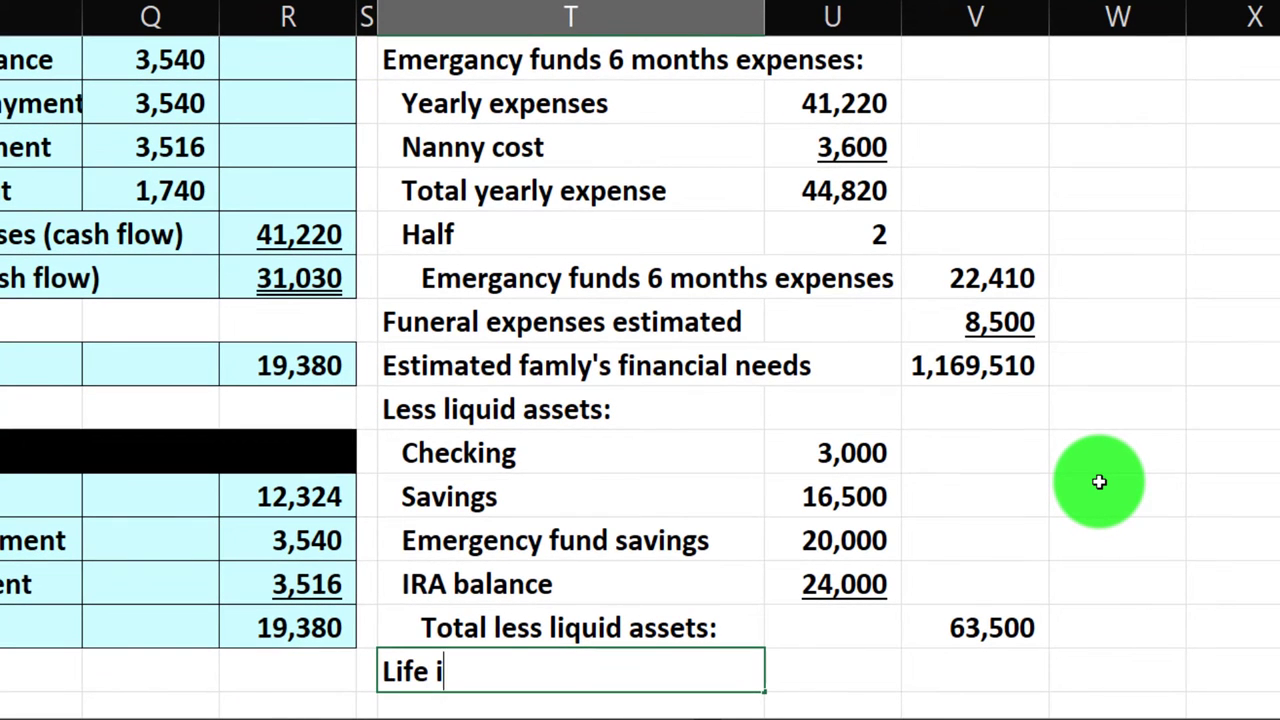
text(nsurance ne)
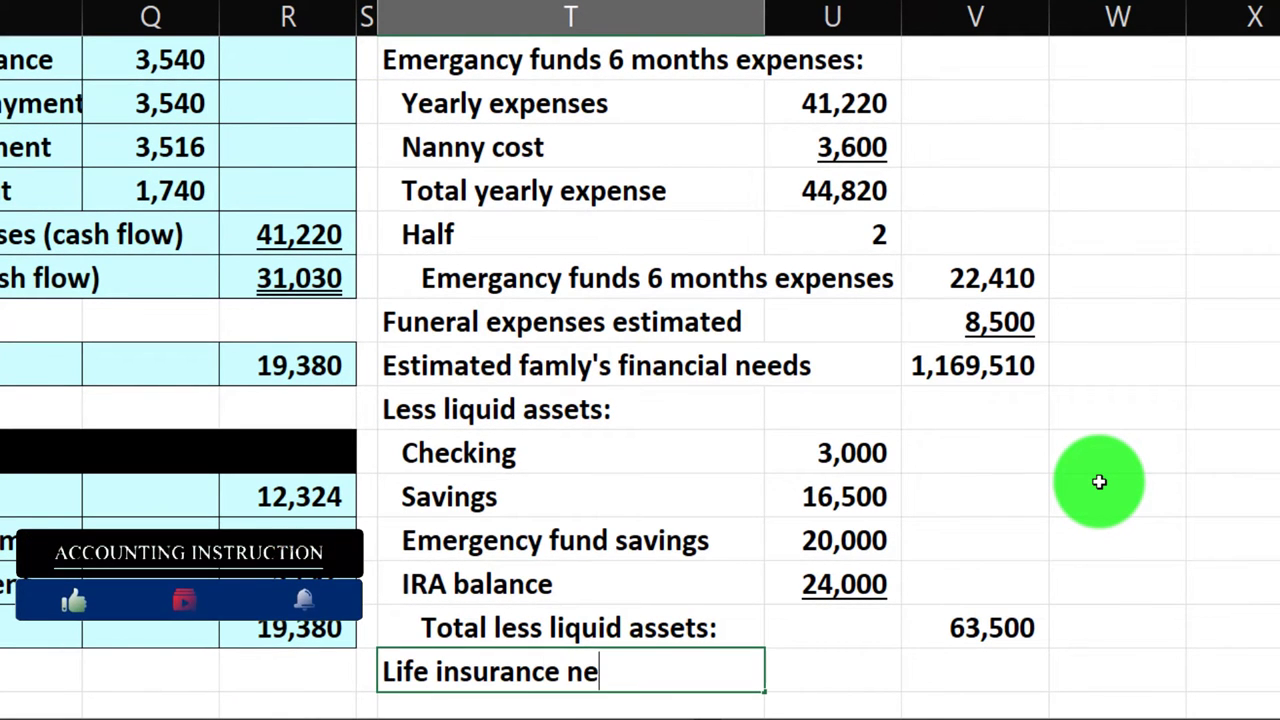
text(eded)
Calculate the life insurance needed in V26 with =V19-V25 and underline the liquid assets total in V25.
key(Right)
key(Right)
text(=)
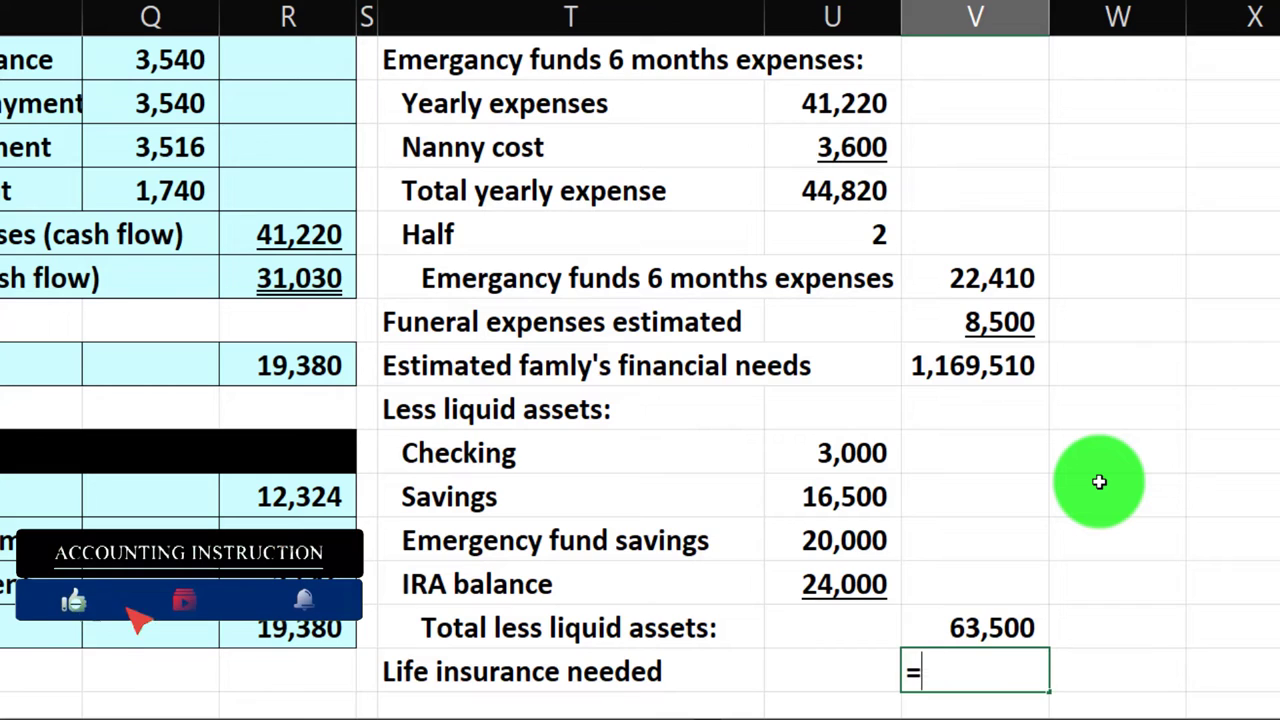
key(Up)
key(Up)
key(Up)
key(Up)
key(Up)
key(Up)
key(Up)
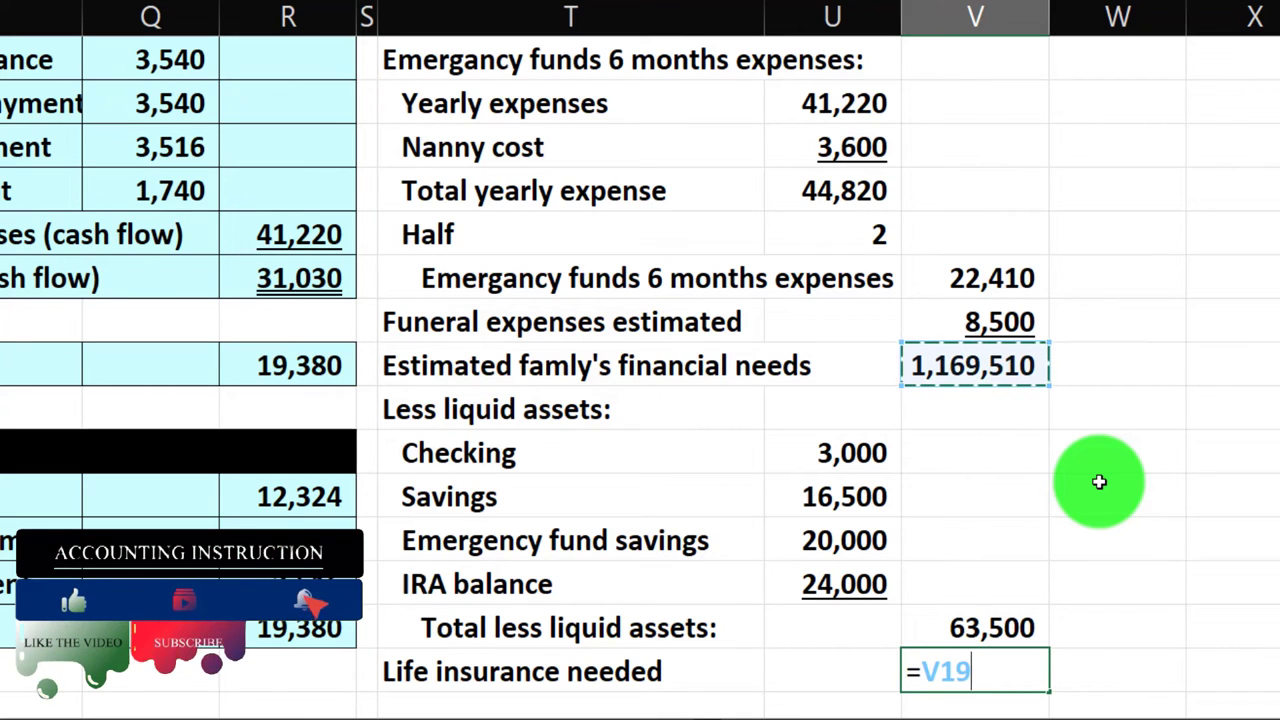
text(-)
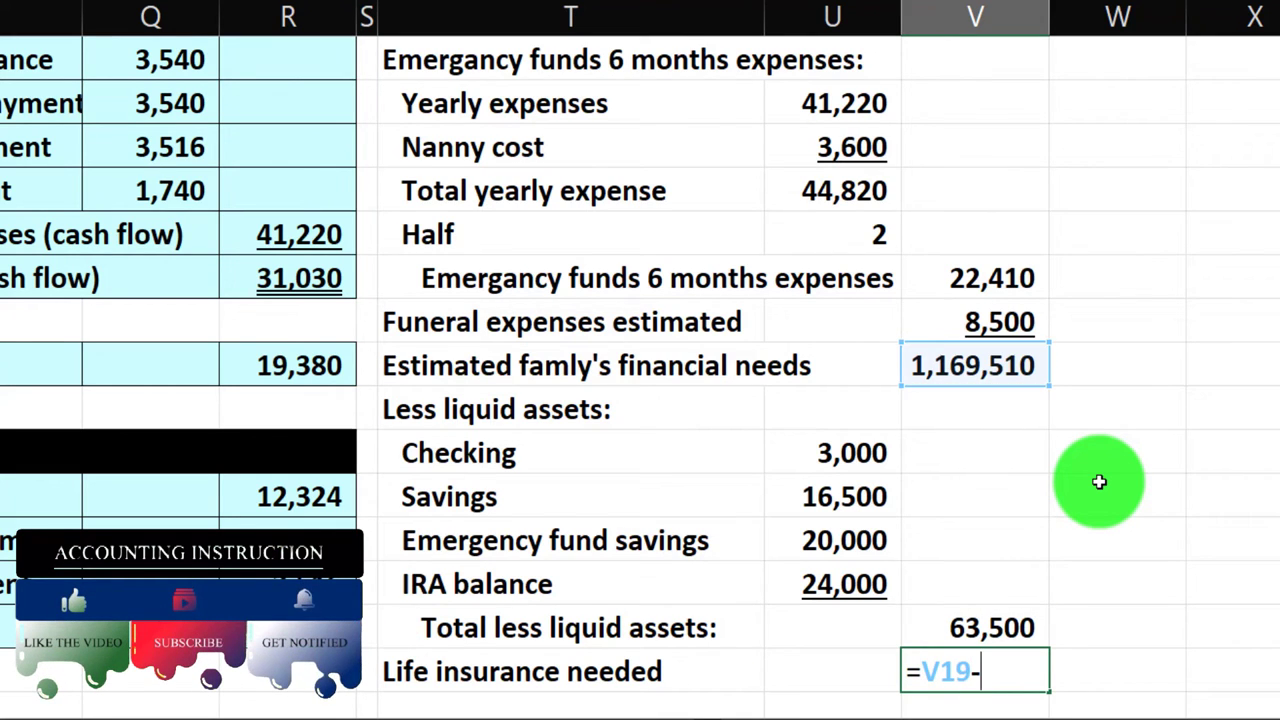
key(Up)
key(Return)
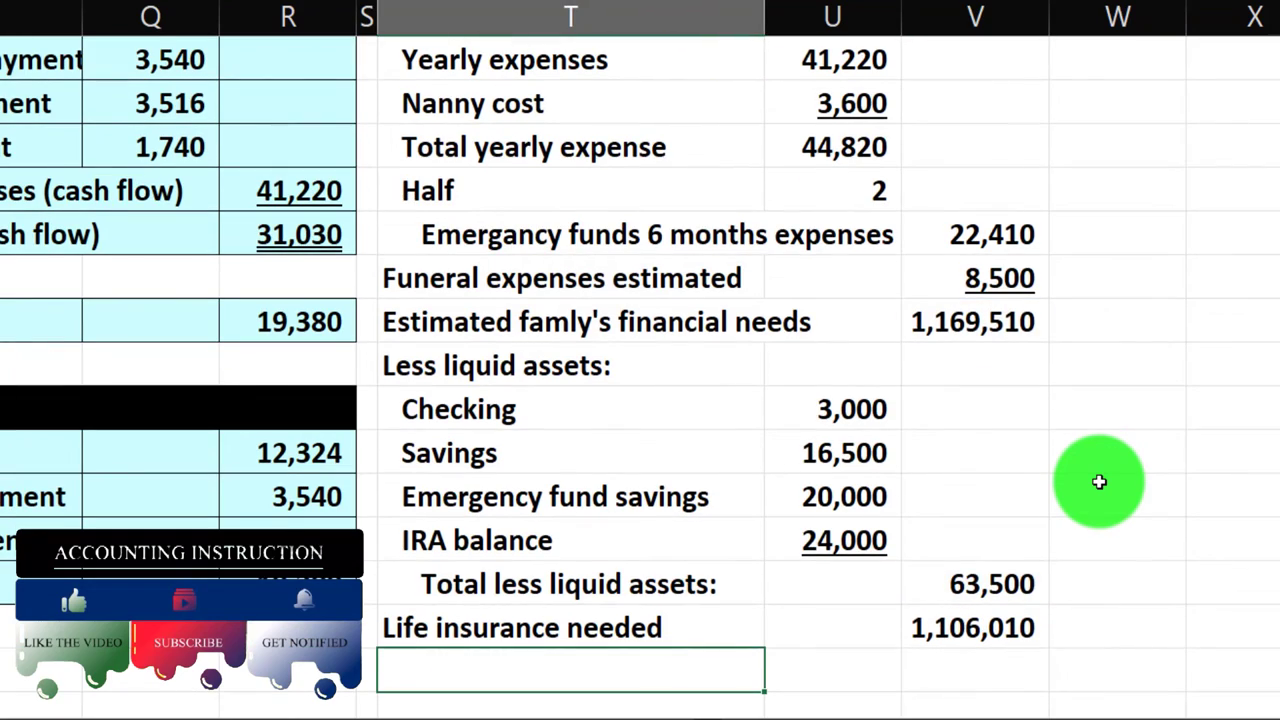
click(1026, 582)
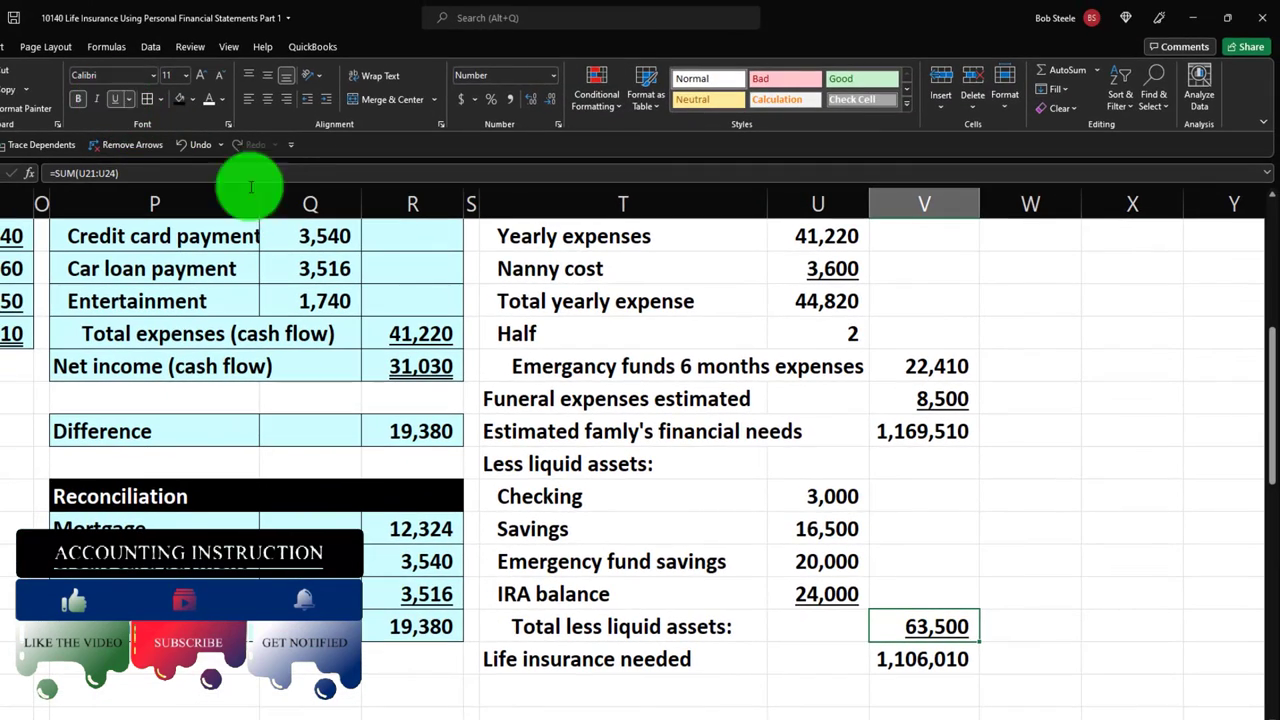
Review the Method One calculation from the yearly income multiple and added costs down to the life insurance needed.
scroll(792, 500, up, 2)
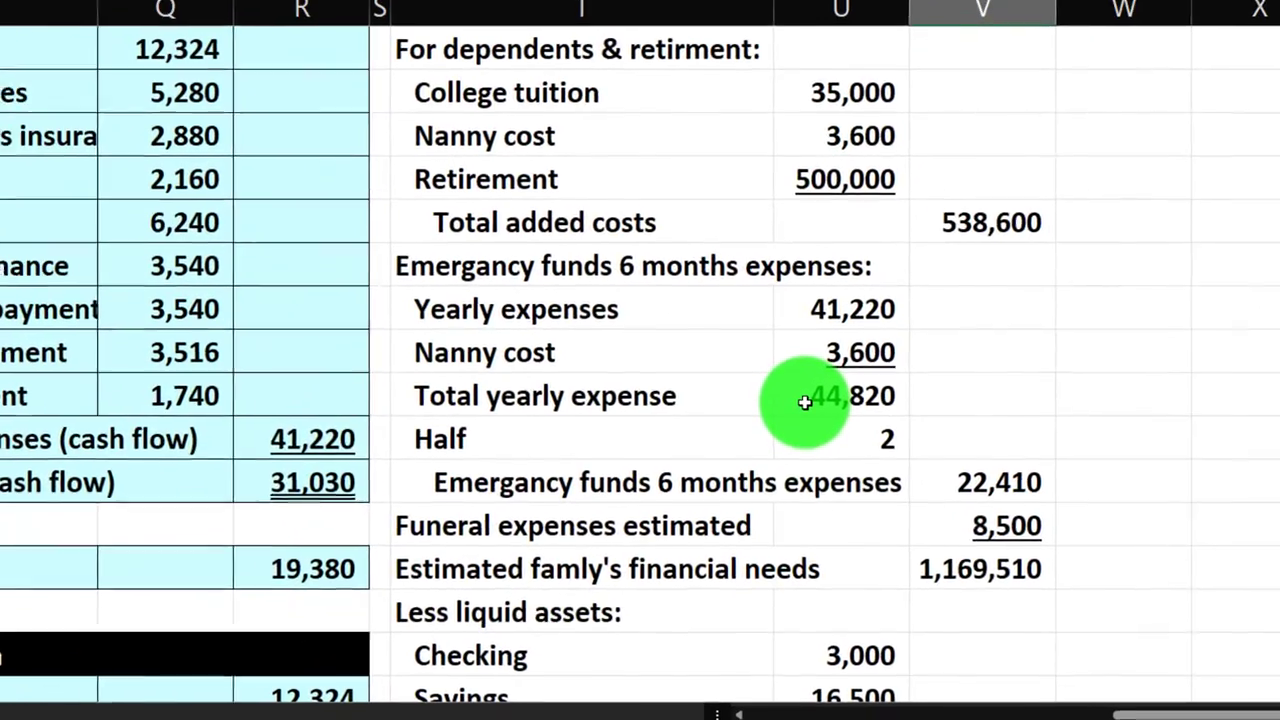
scroll(794, 473, up, 2)
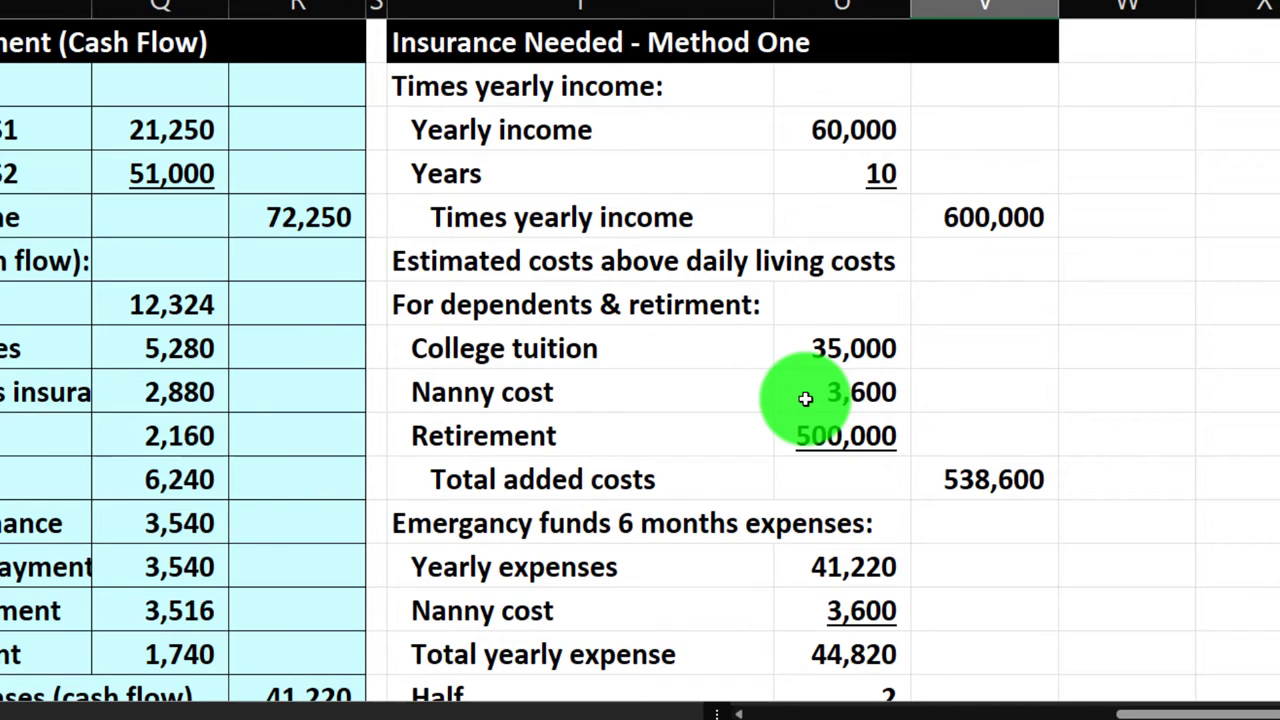
click(860, 175)
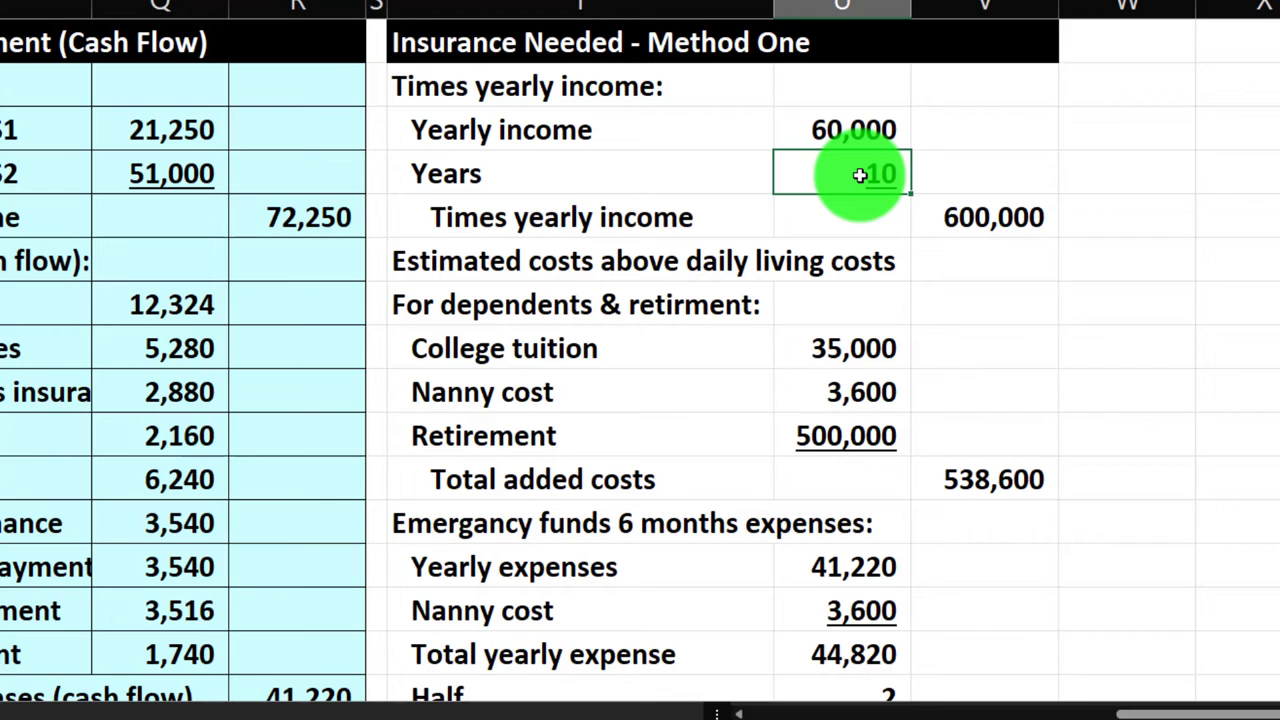
click(960, 224)
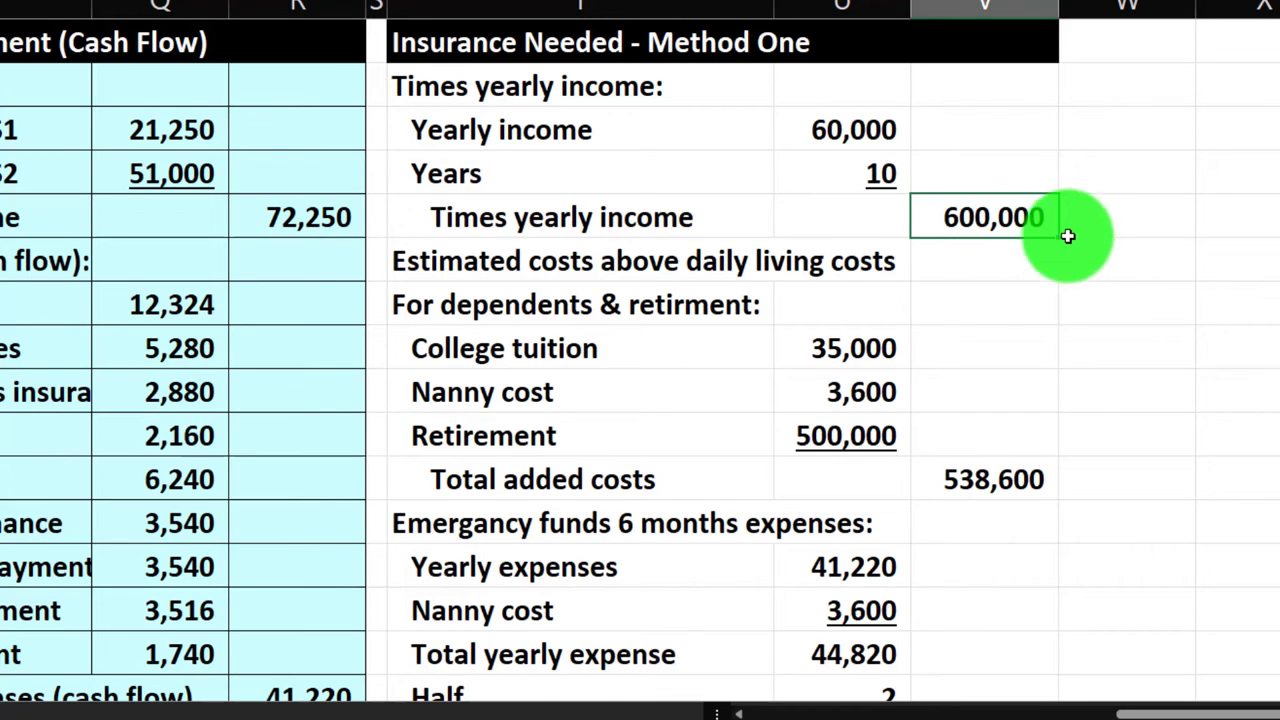
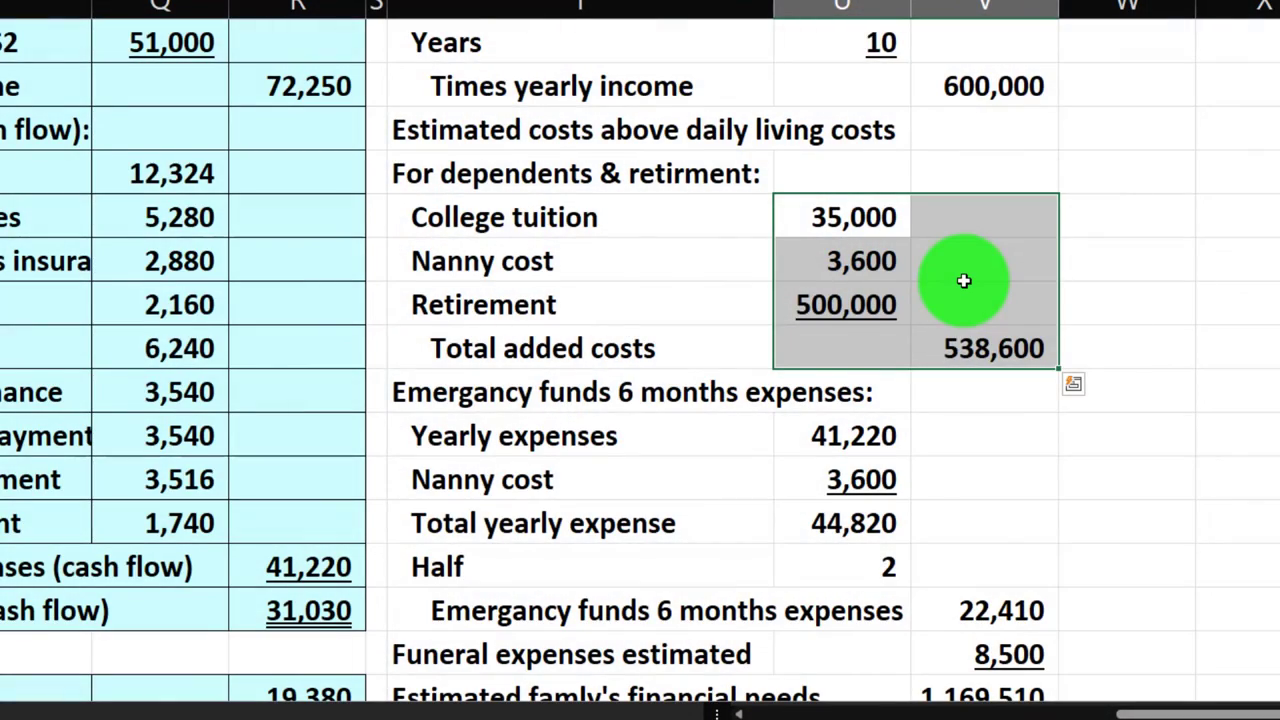
scroll(964, 281, down, 1)
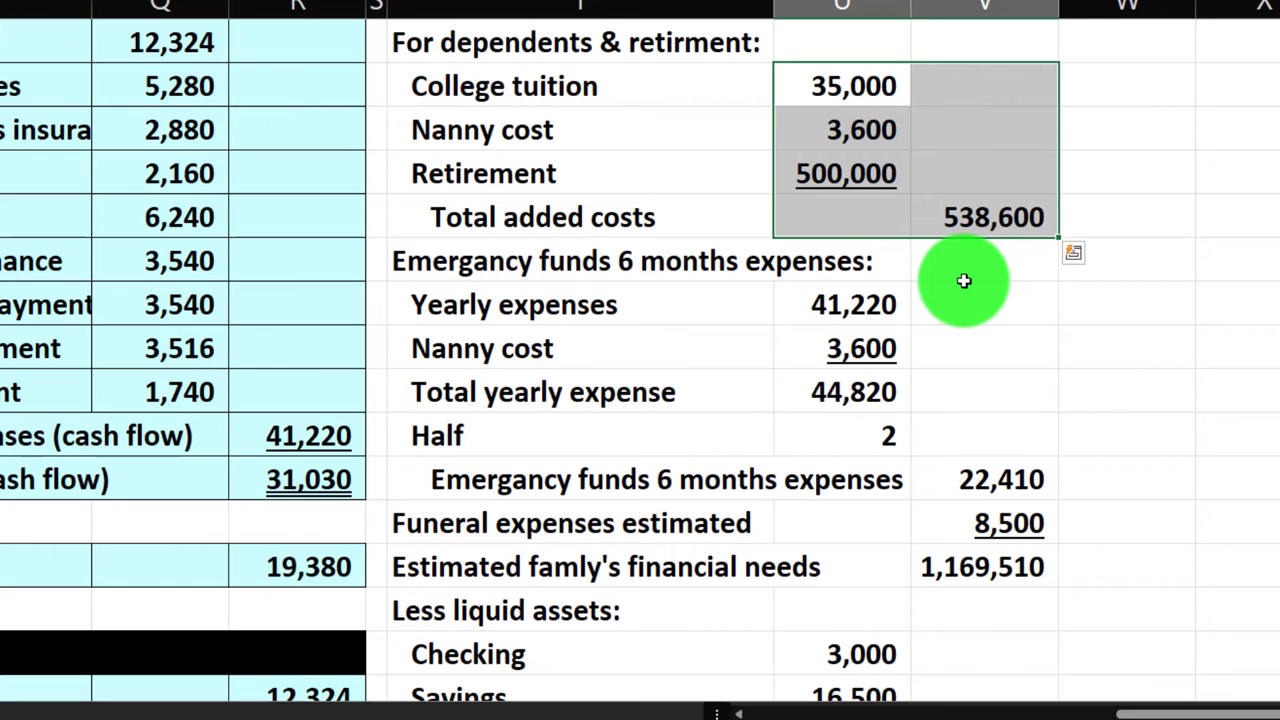
scroll(877, 303, down, 2)
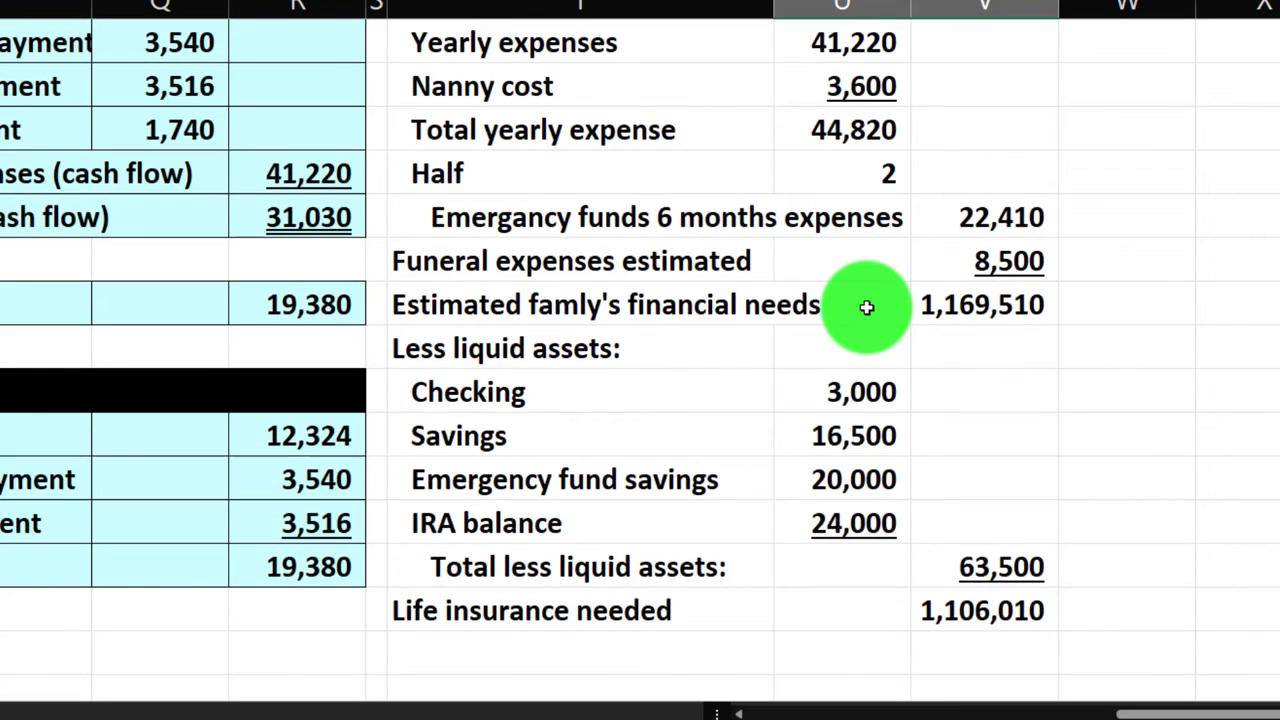
scroll(866, 307, up, 4)
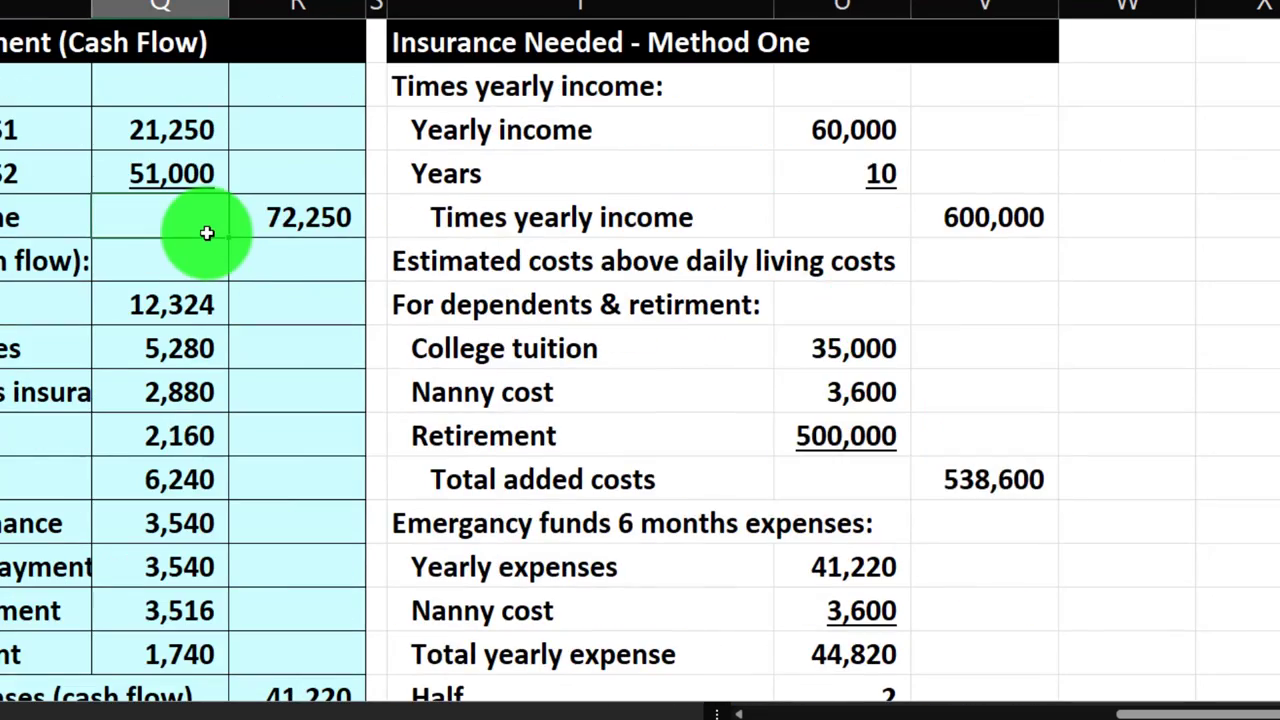
Examine the balance sheet liabilities and the accrual and cash flow income statements against the Method One figures.
scroll(207, 233, left, 5)
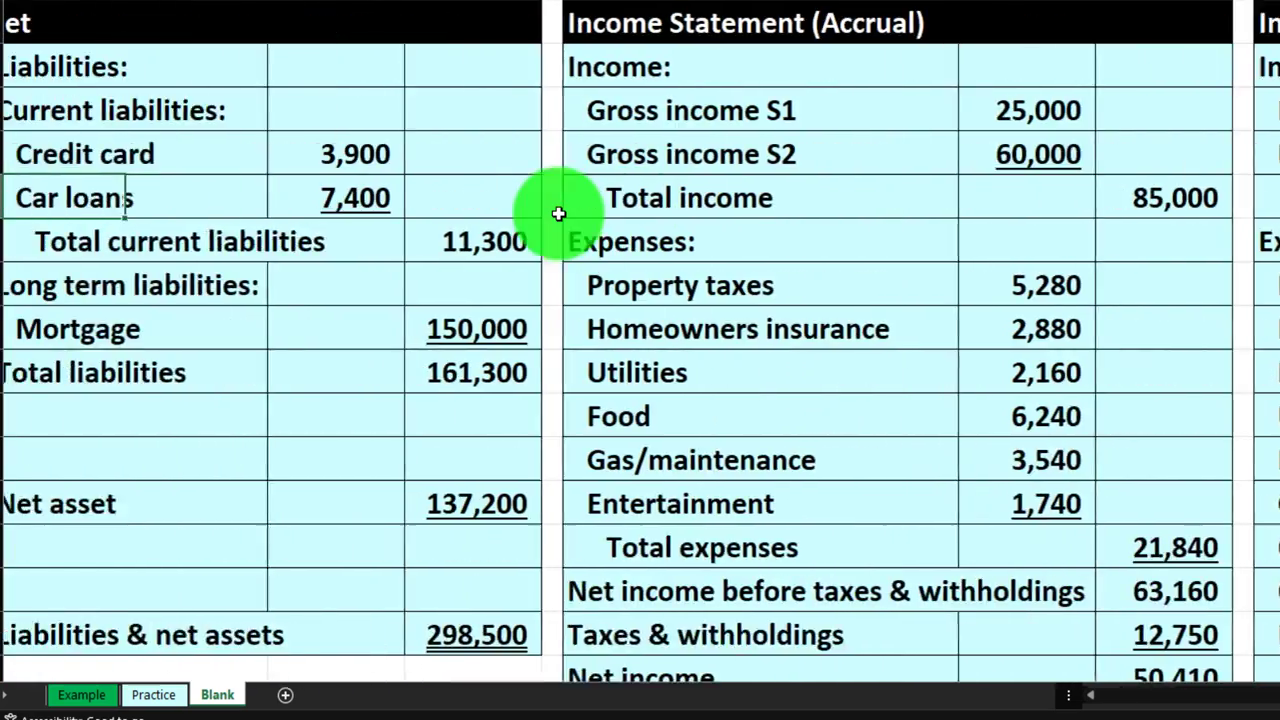
scroll(558, 213, left, 5)
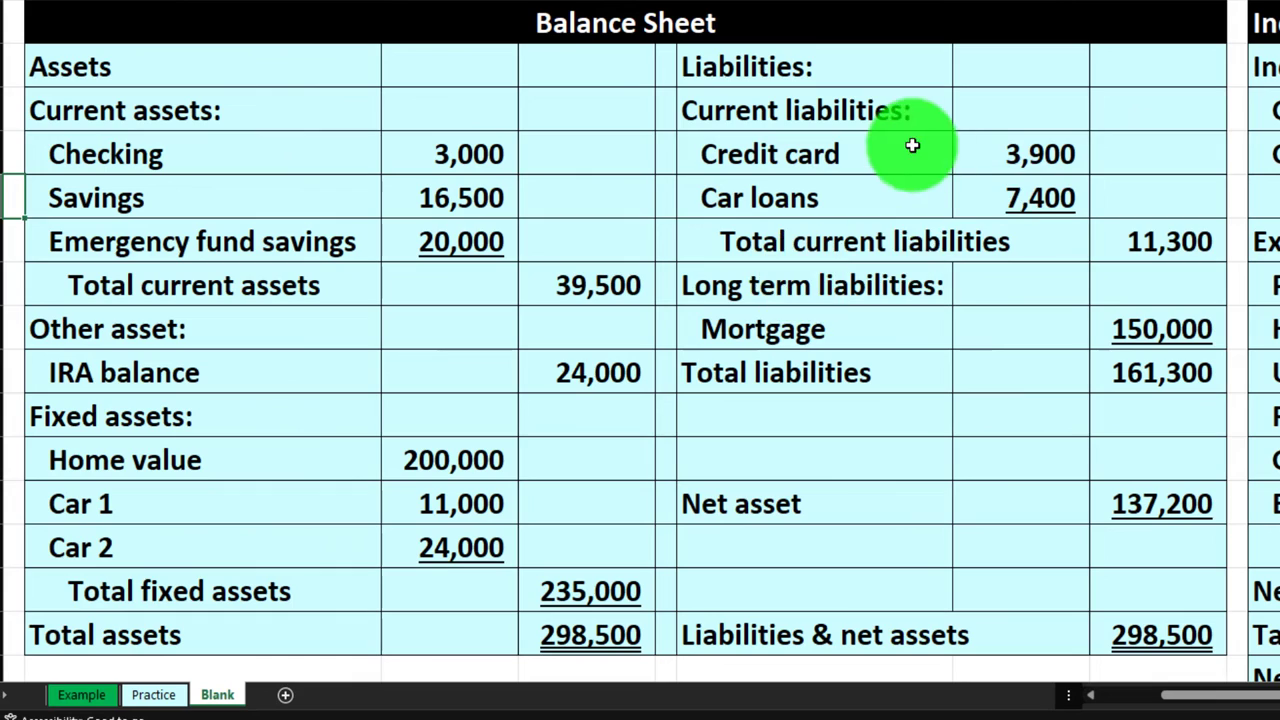
drag(909, 146, 1155, 356)
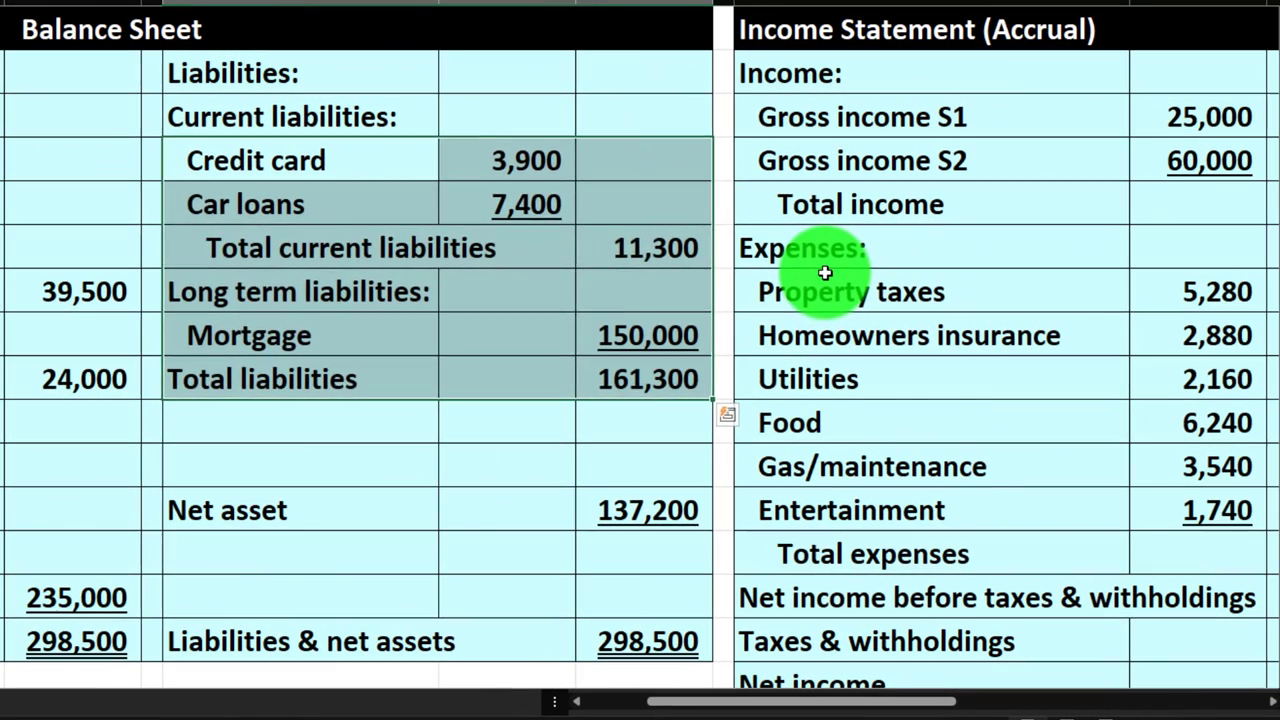
click(825, 273)
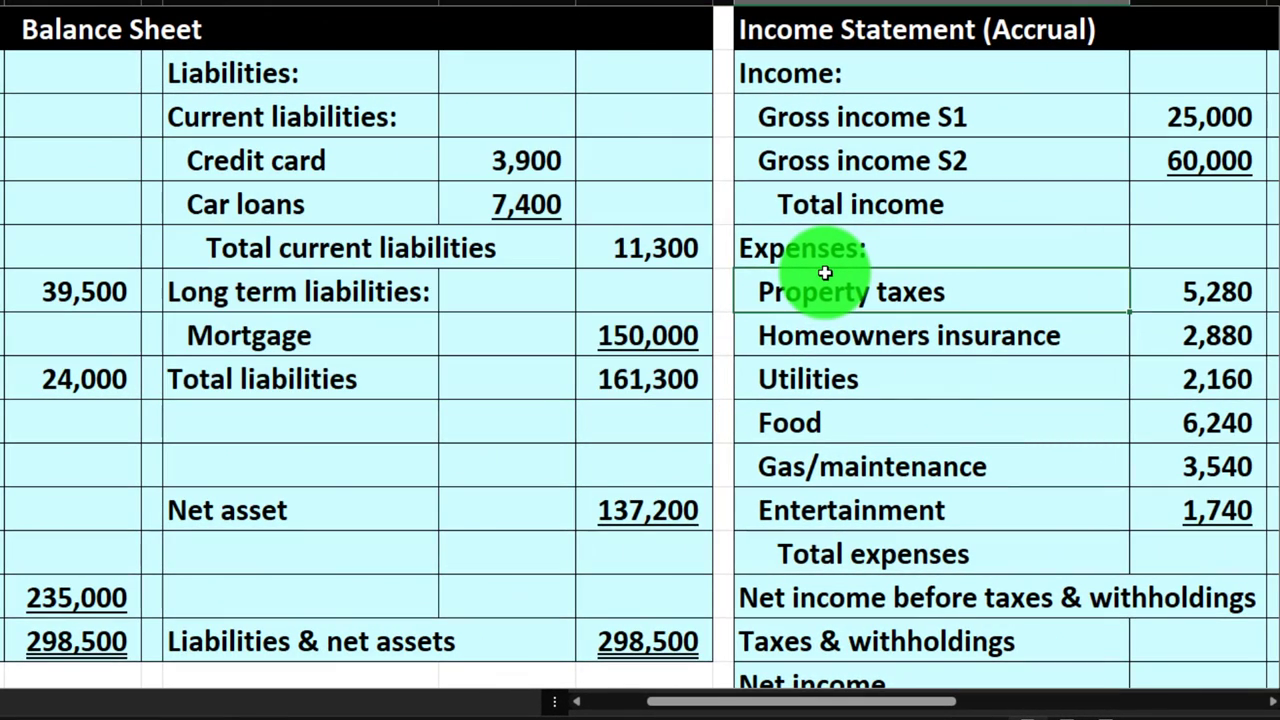
key(Right)
key(Right)
key(Right)
key(Right)
key(Right)
key(Right)
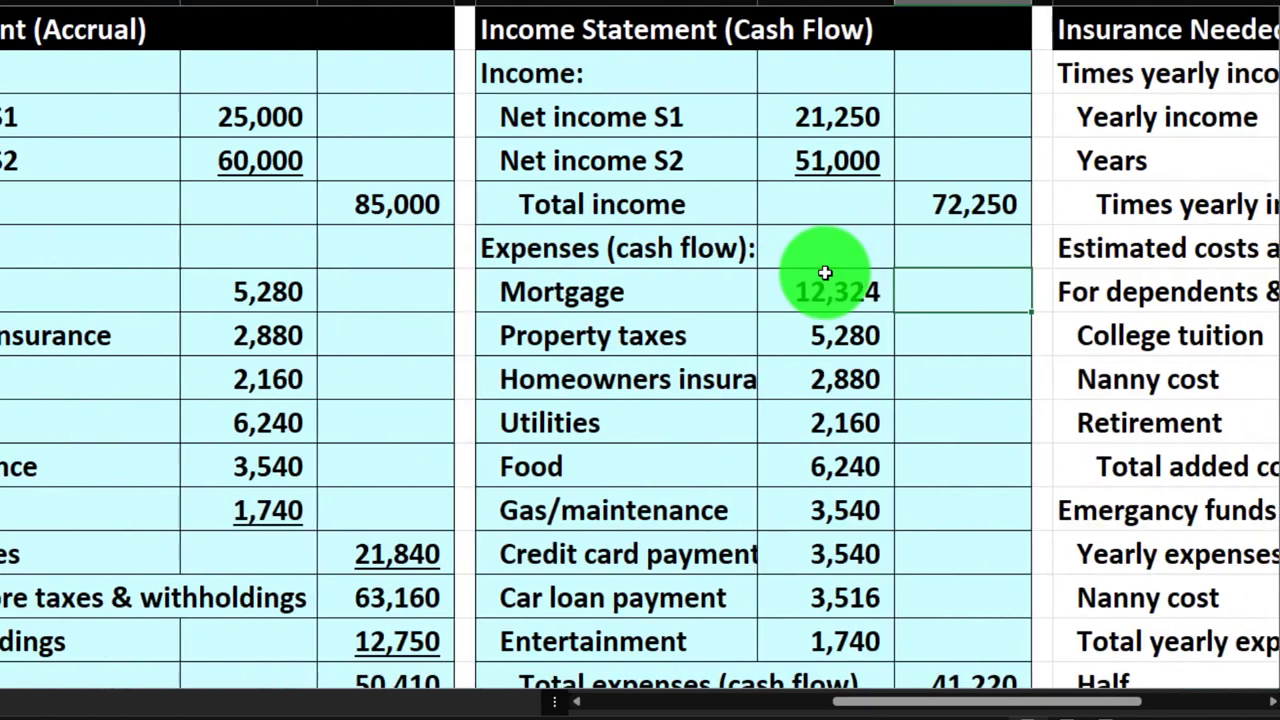
click(420, 558)
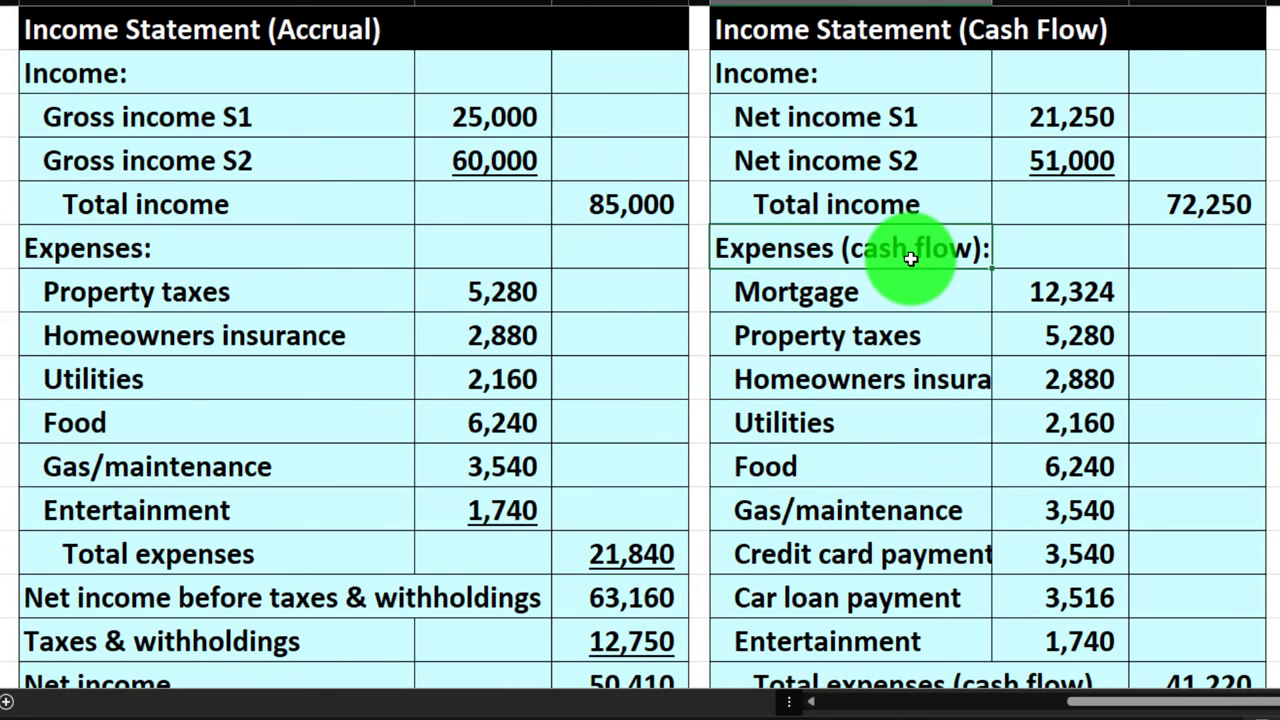
key(Right)
key(Right)
key(Right)
key(Right)
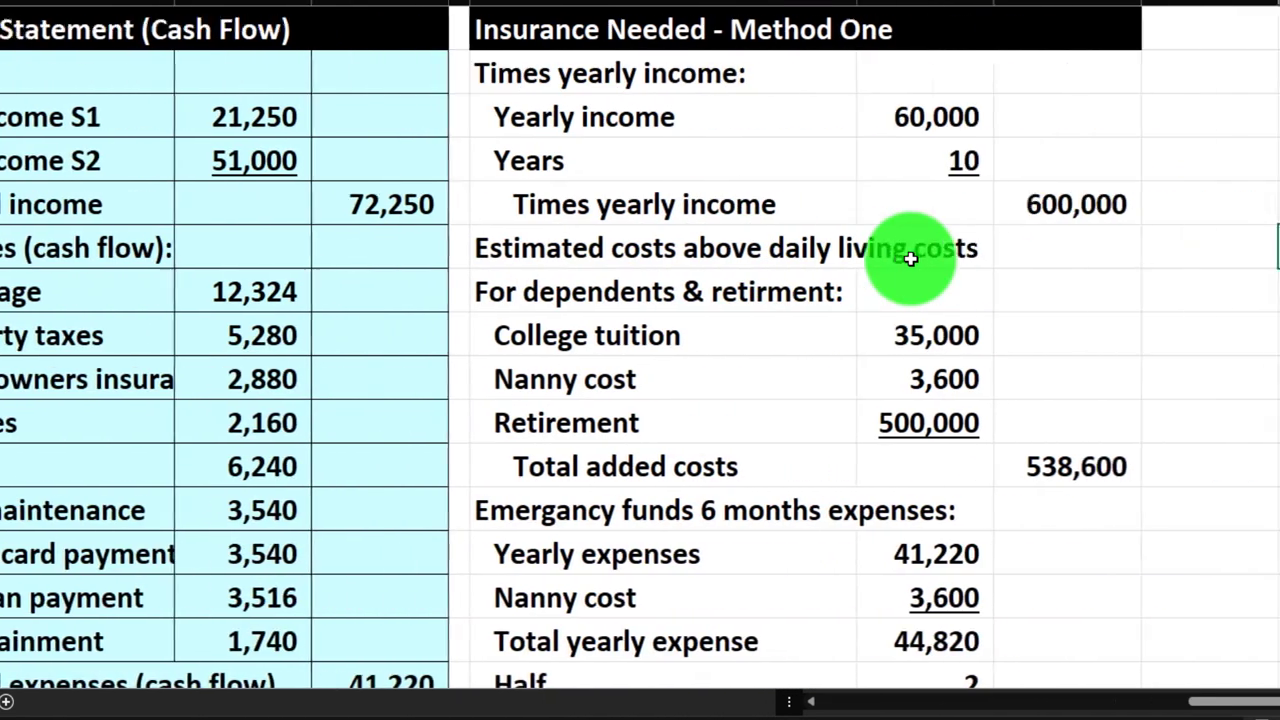
scroll(960, 260, down, 2)
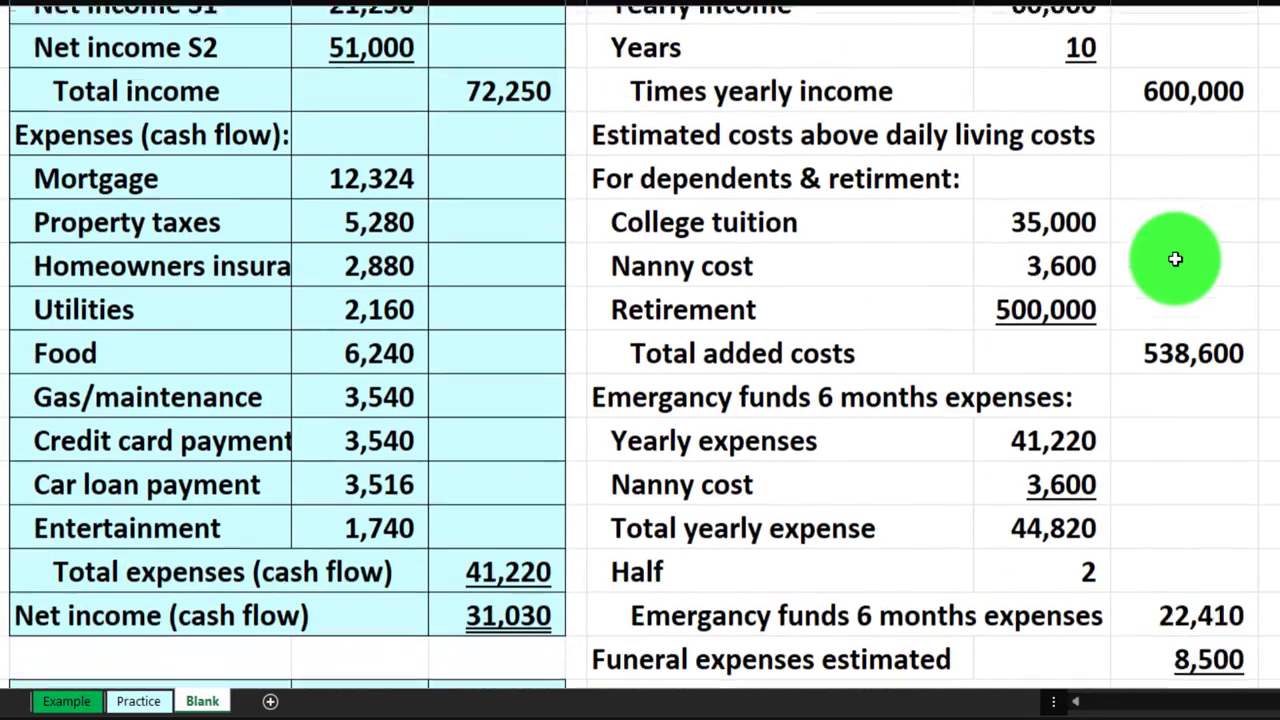
Apply all borders and a light blue fill to the Method One range T2:V26, and double-underline the life insurance needed in V26.
scroll(964, 262, up, 2)
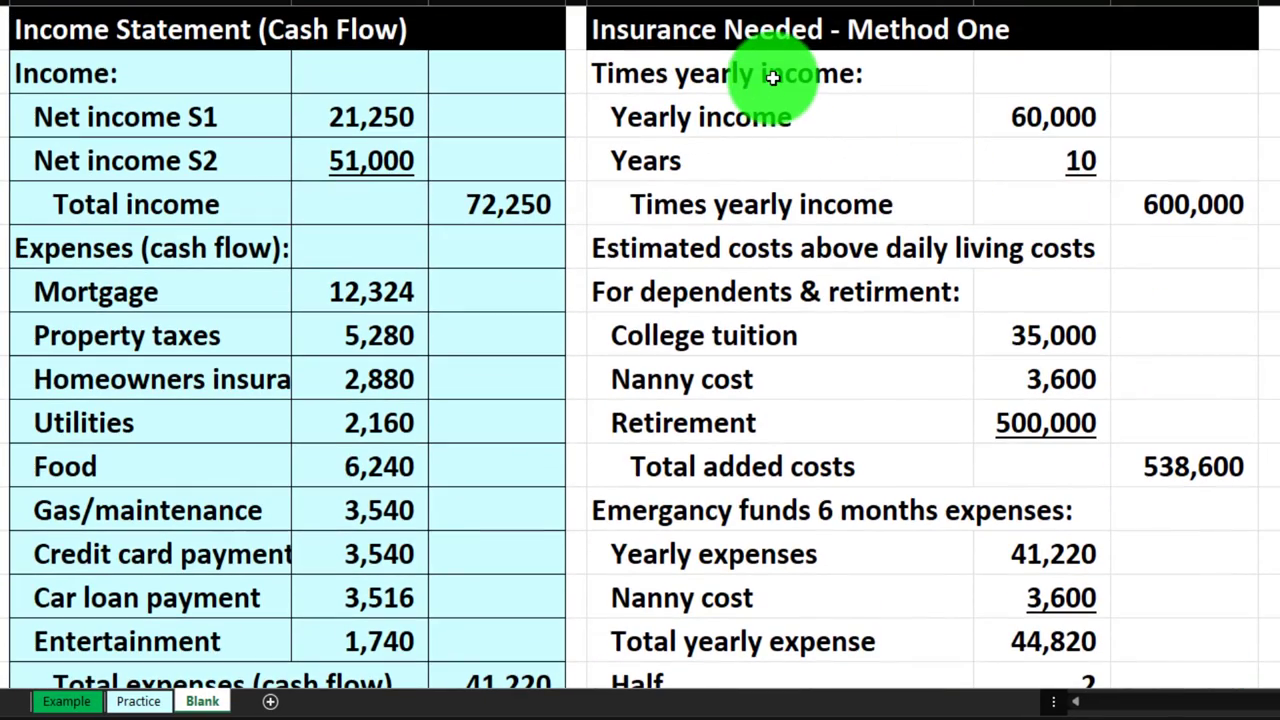
drag(773, 77, 1160, 605)
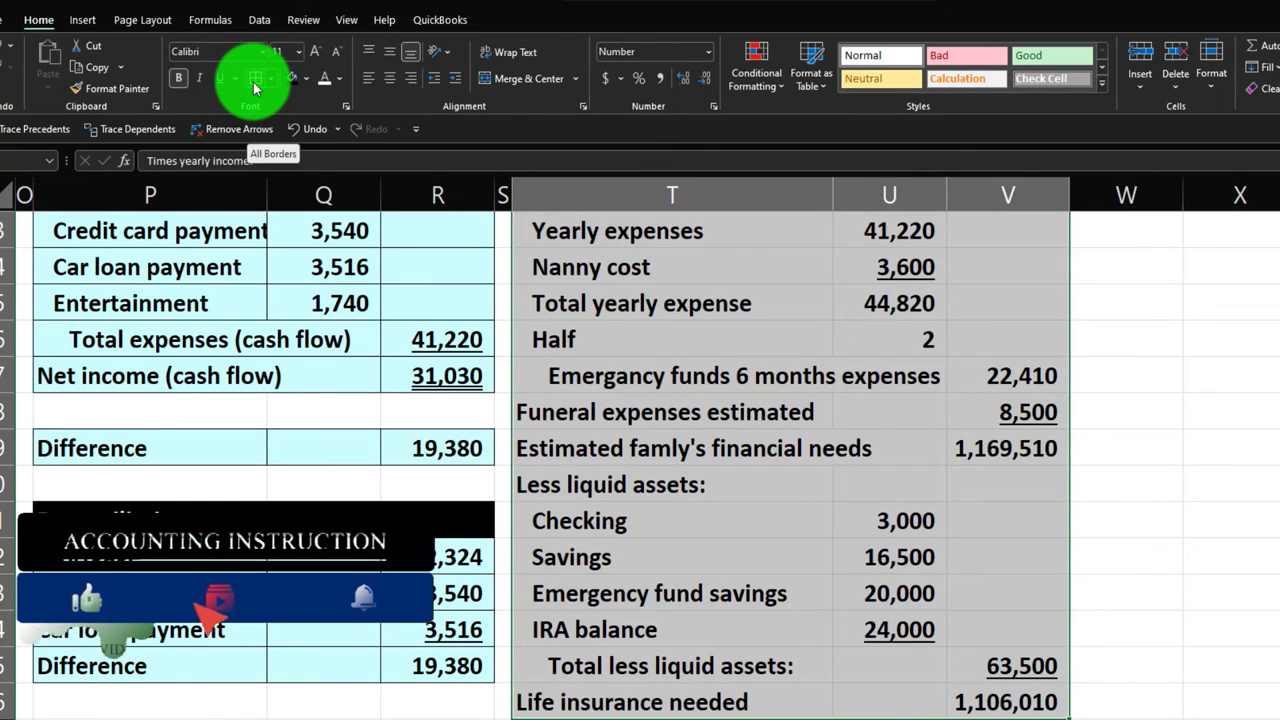
scroll(255, 88, up, 4)
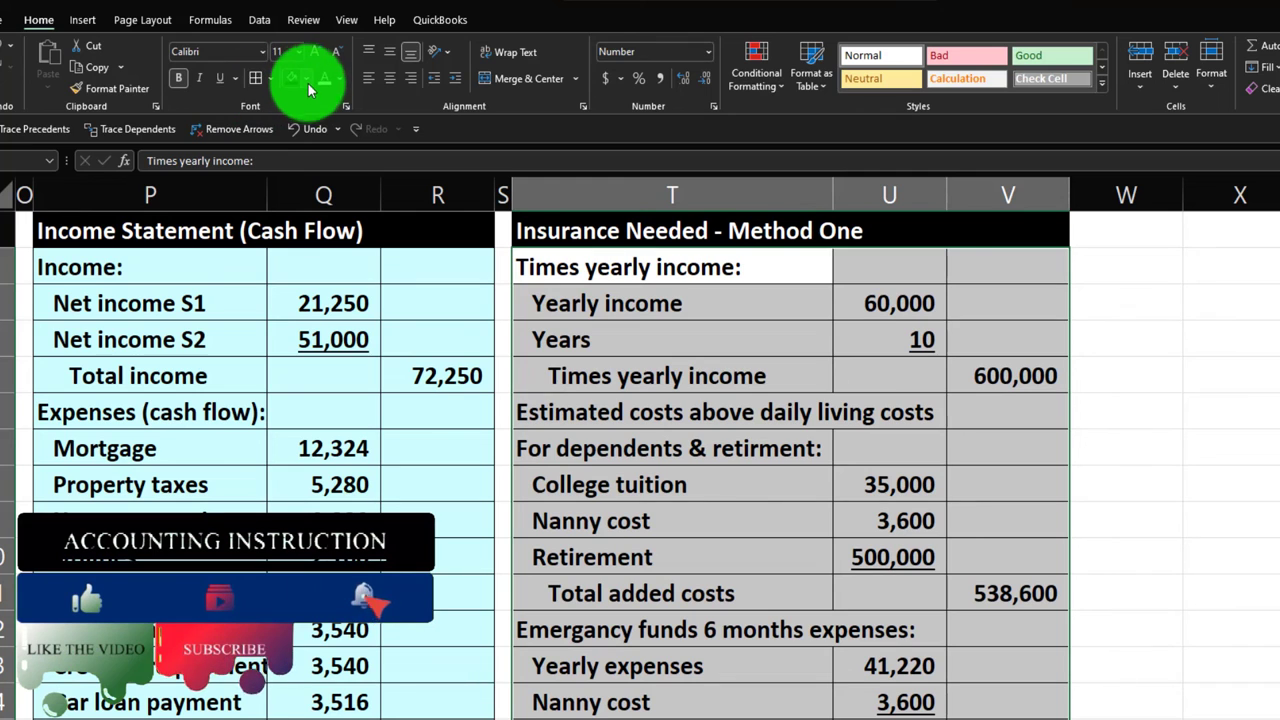
click(307, 82)
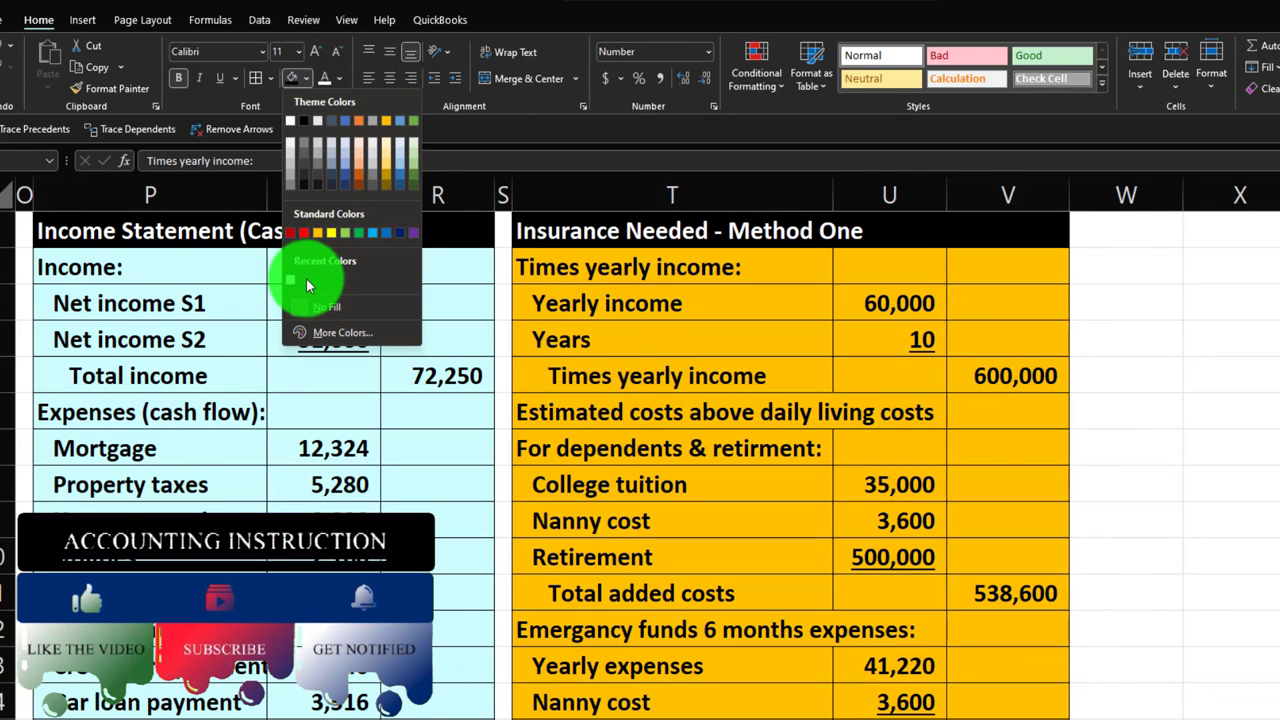
click(330, 333)
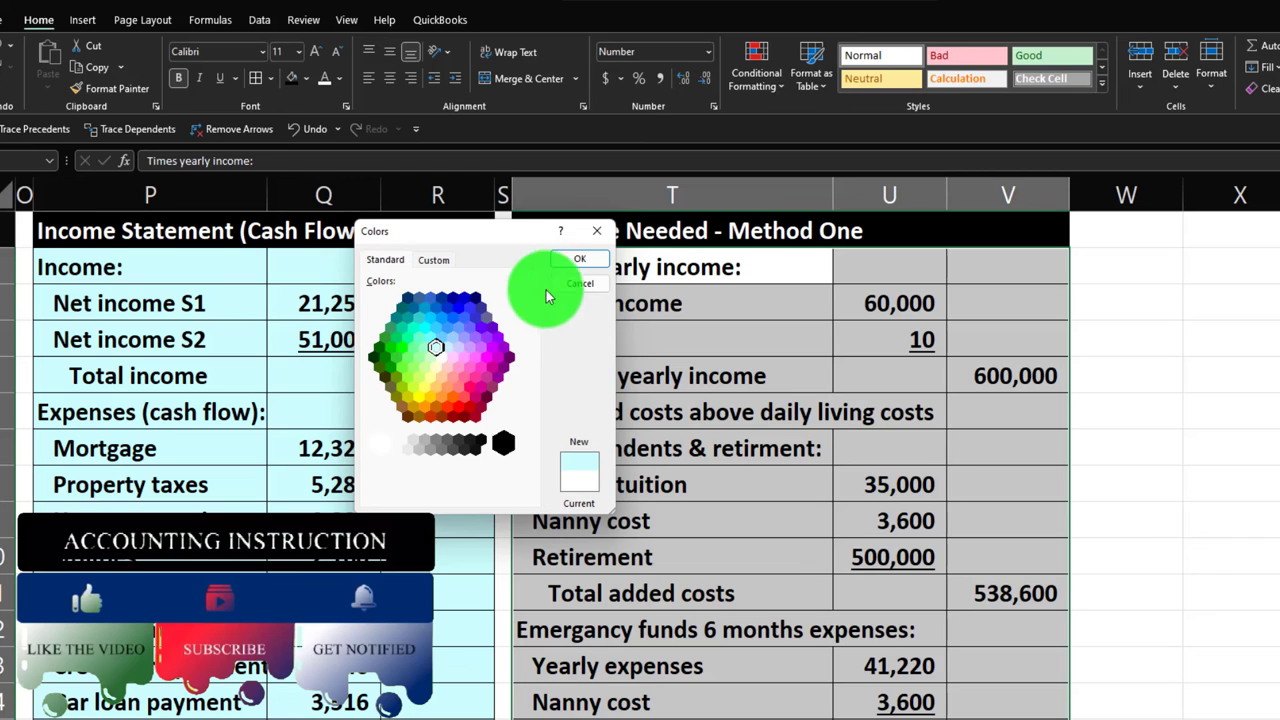
click(573, 260)
scroll(880, 391, down, 5)
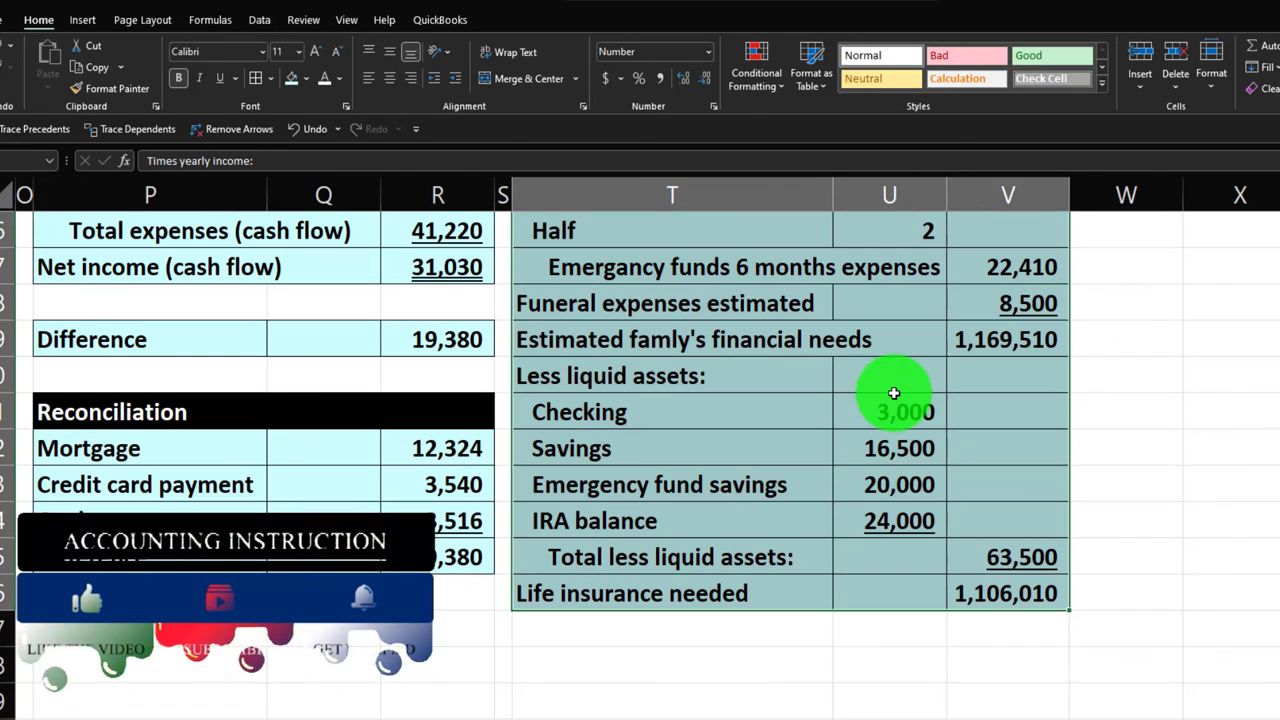
click(1035, 600)
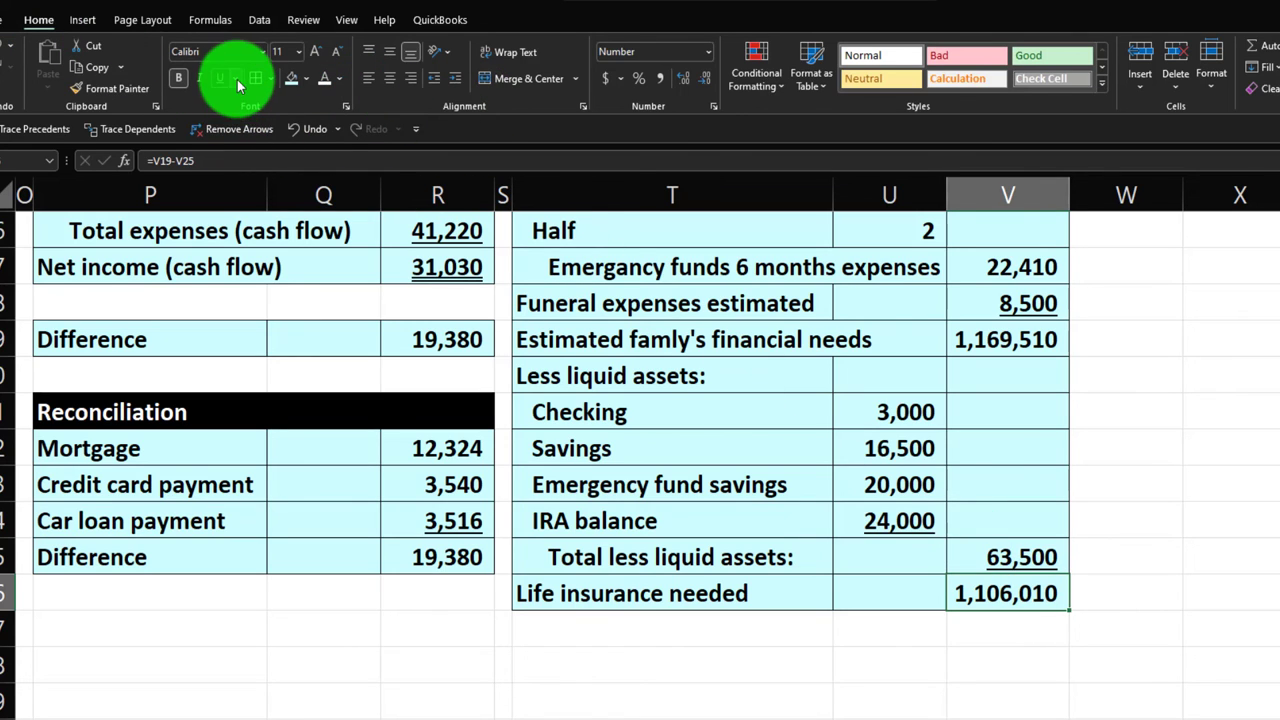
Spell-check the sheet from T19, continuing from its beginning, and correct the misspellings to "family's", "retirement" and "Emergency".
click(737, 337)
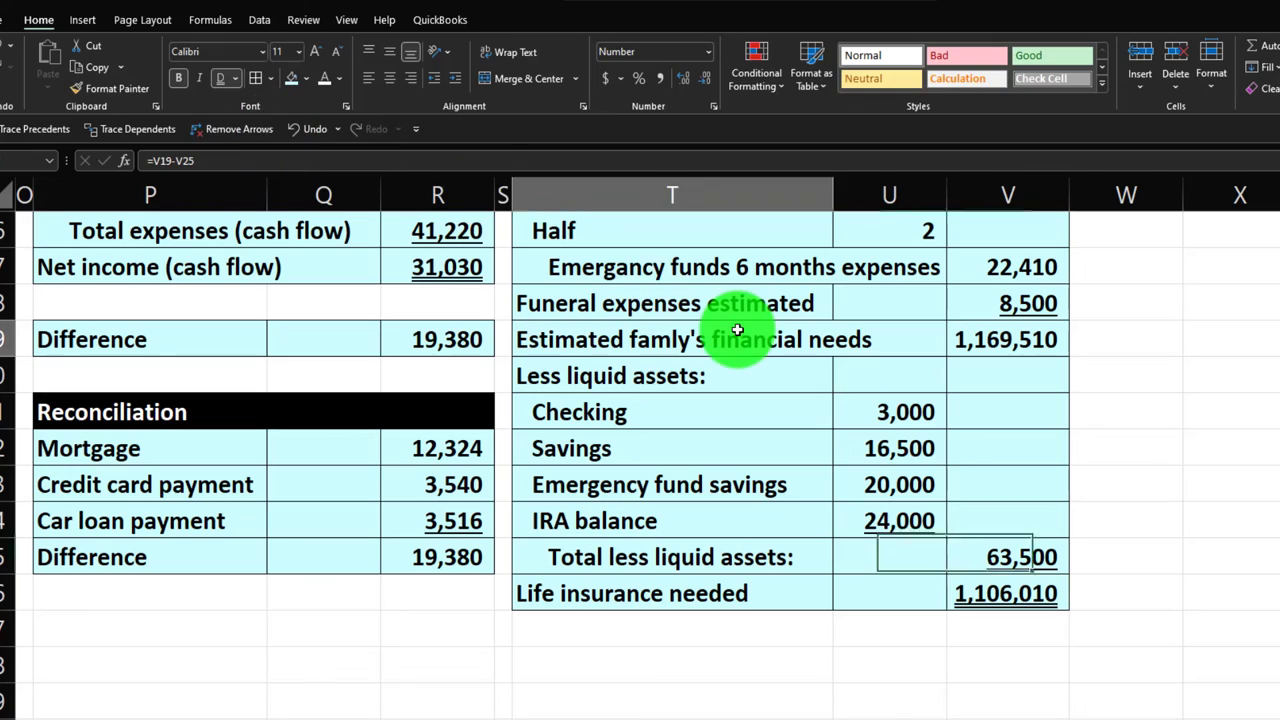
click(304, 26)
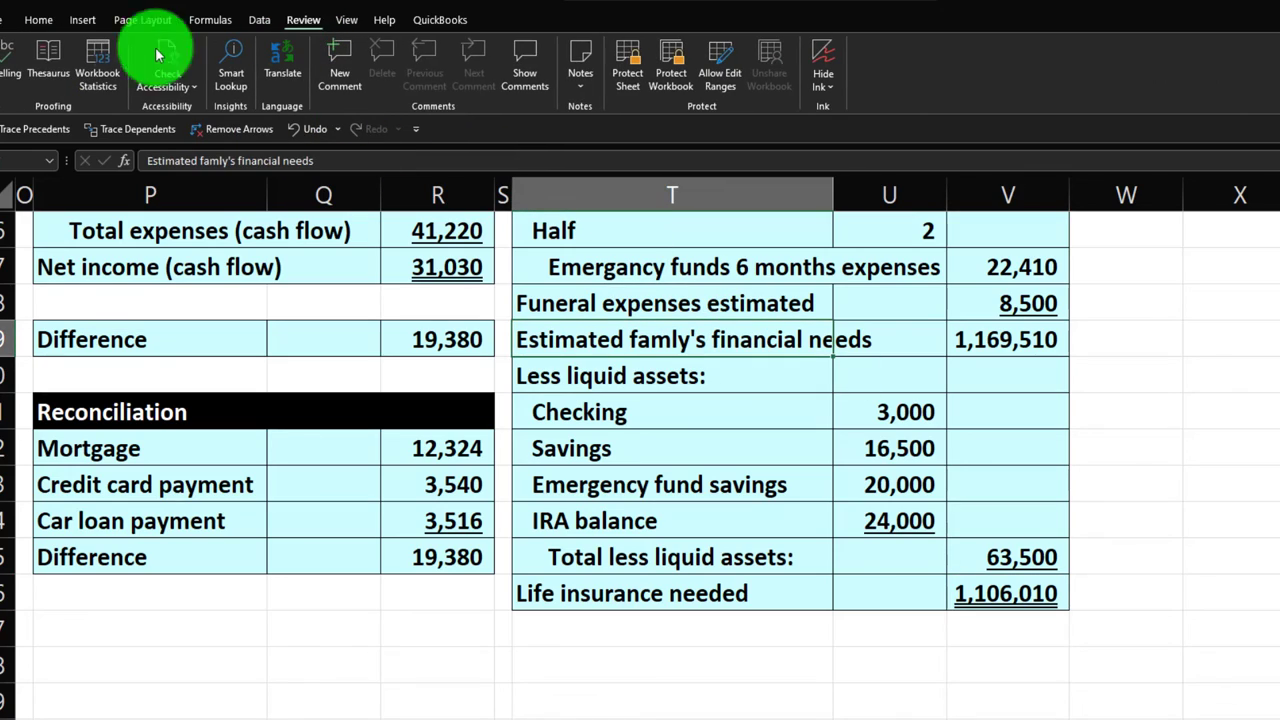
click(14, 60)
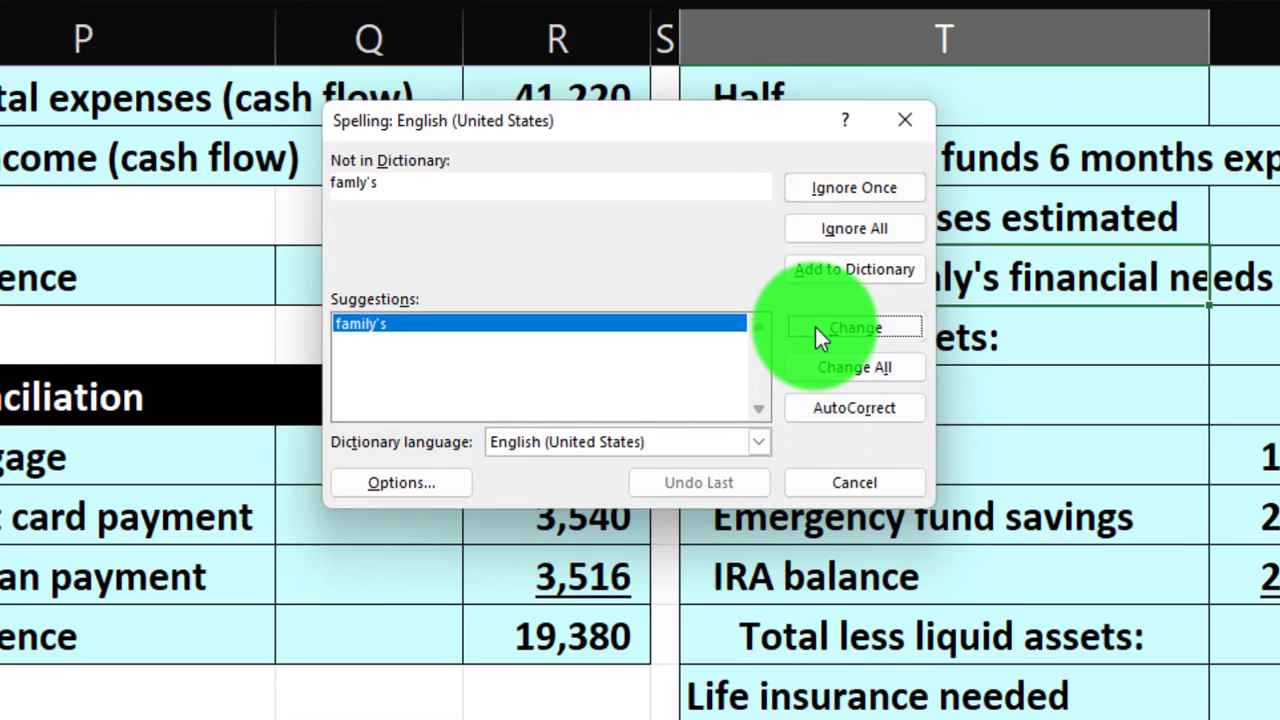
click(618, 369)
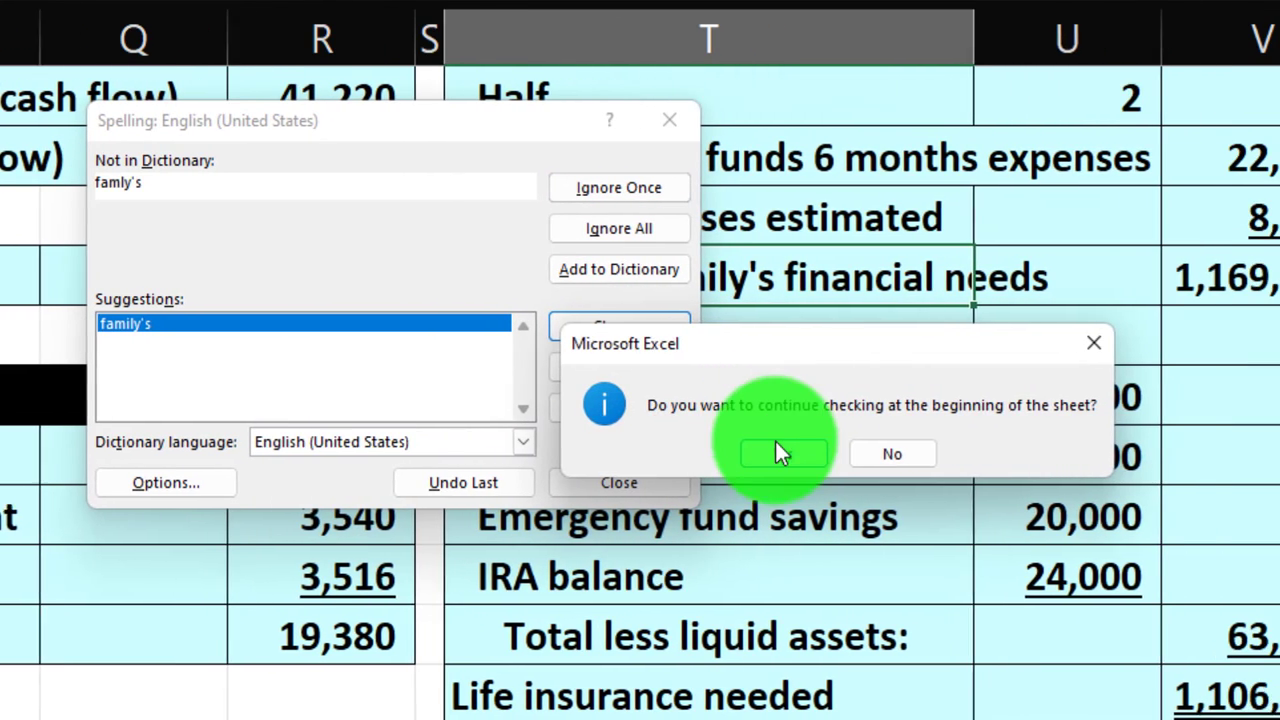
click(972, 453)
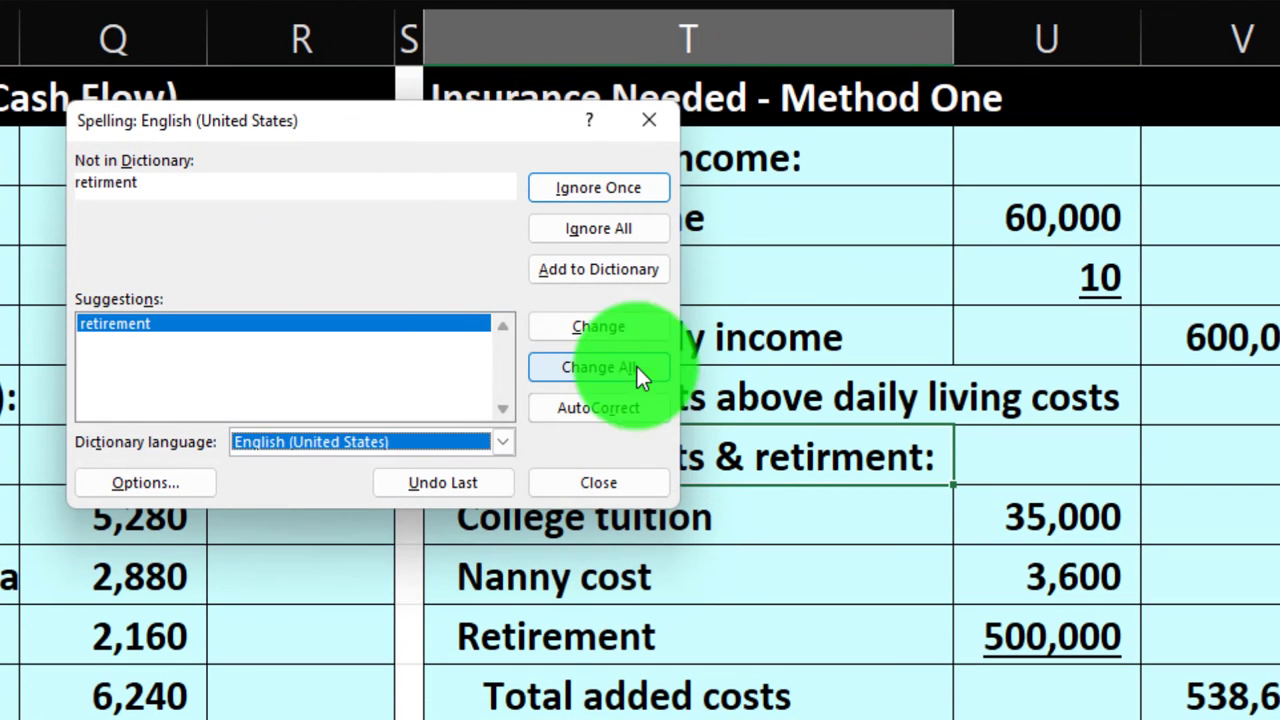
click(619, 332)
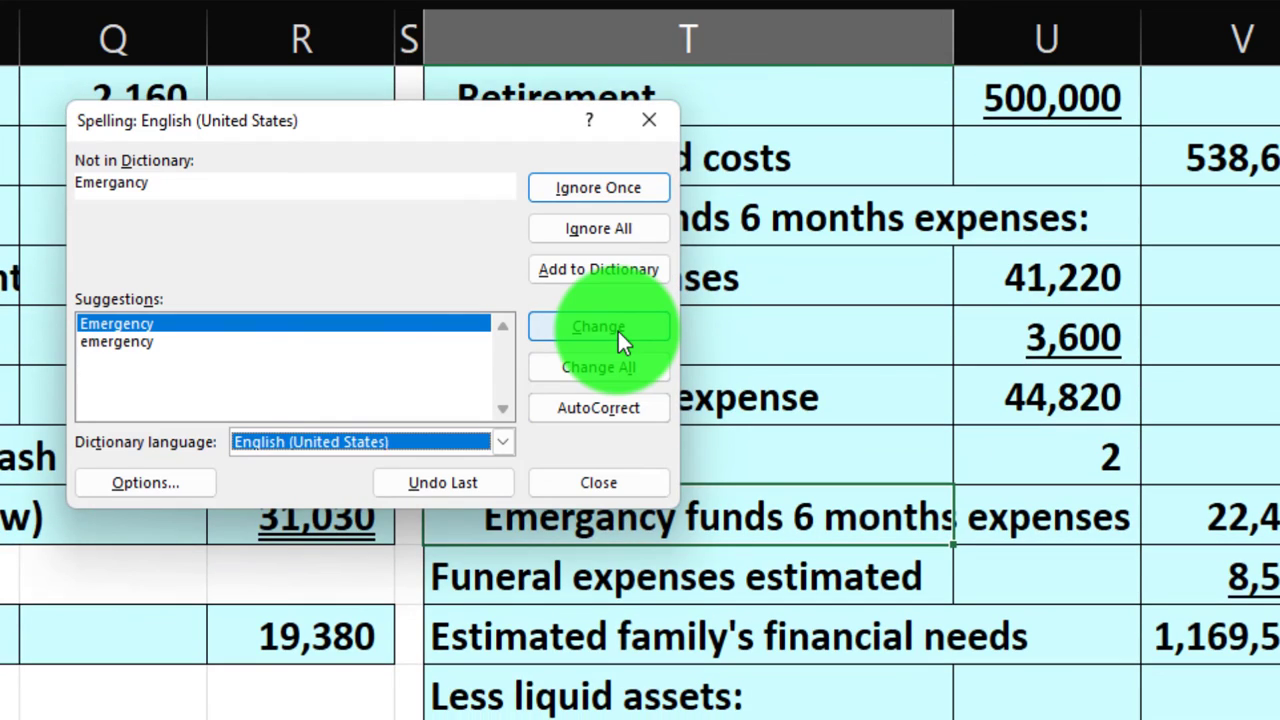
click(618, 331)
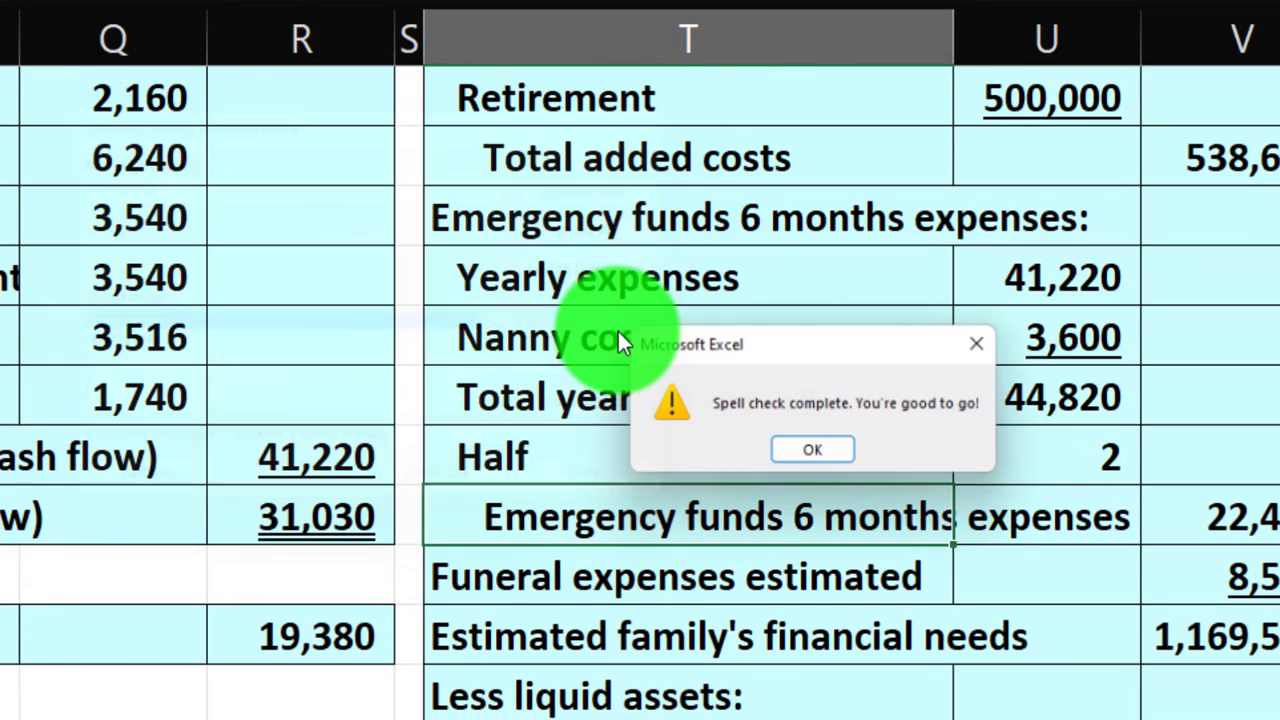
click(830, 452)
scroll(900, 583, up, 3)
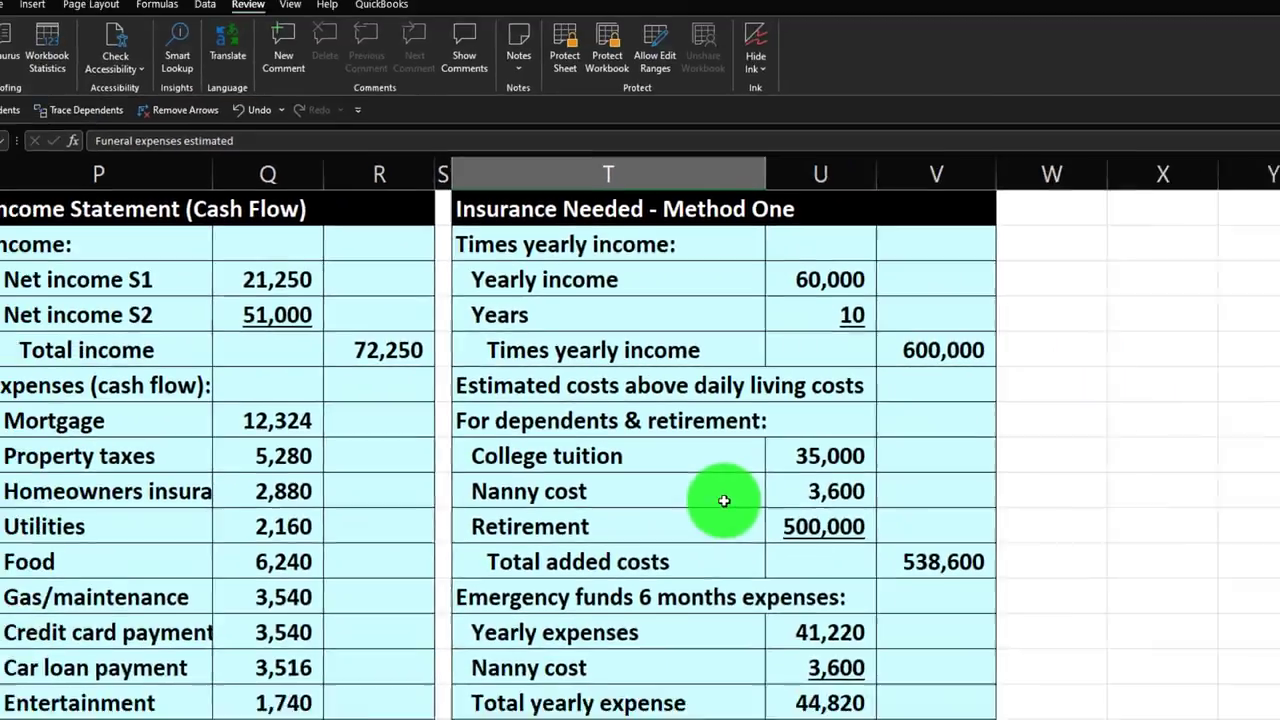
scroll(1179, 544, down, 5)
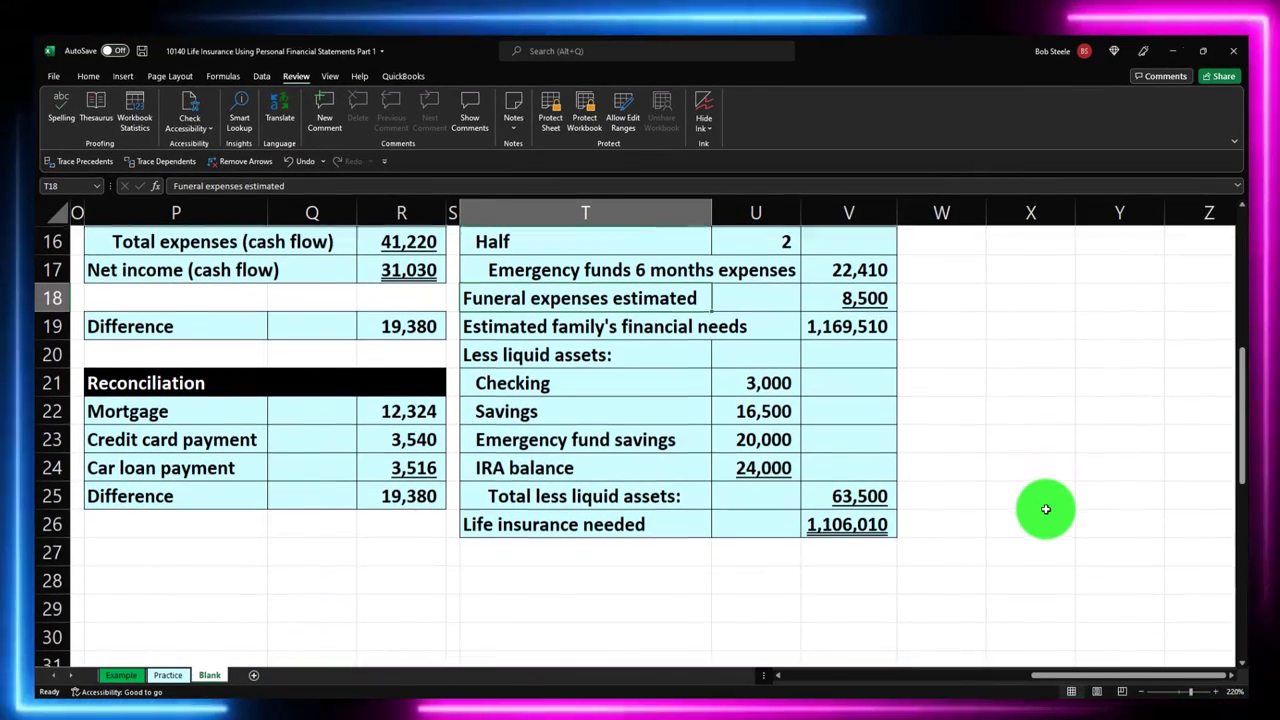
scroll(1045, 509, up, 5)
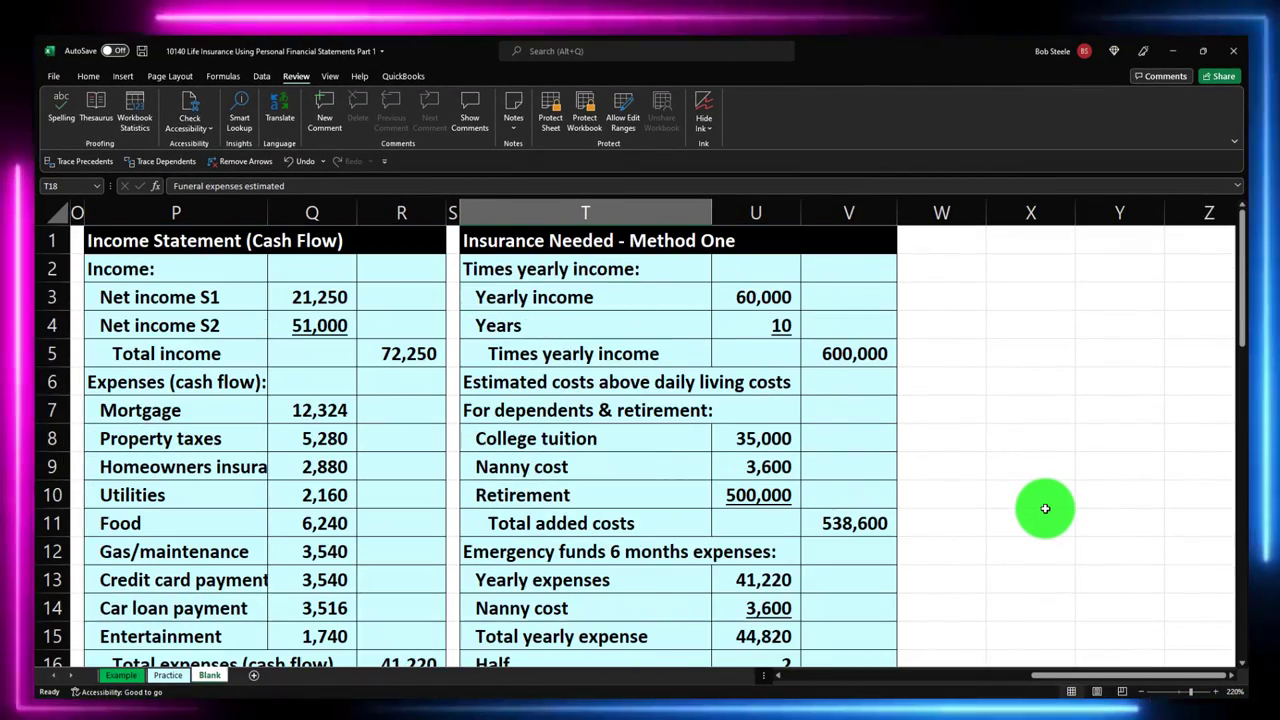